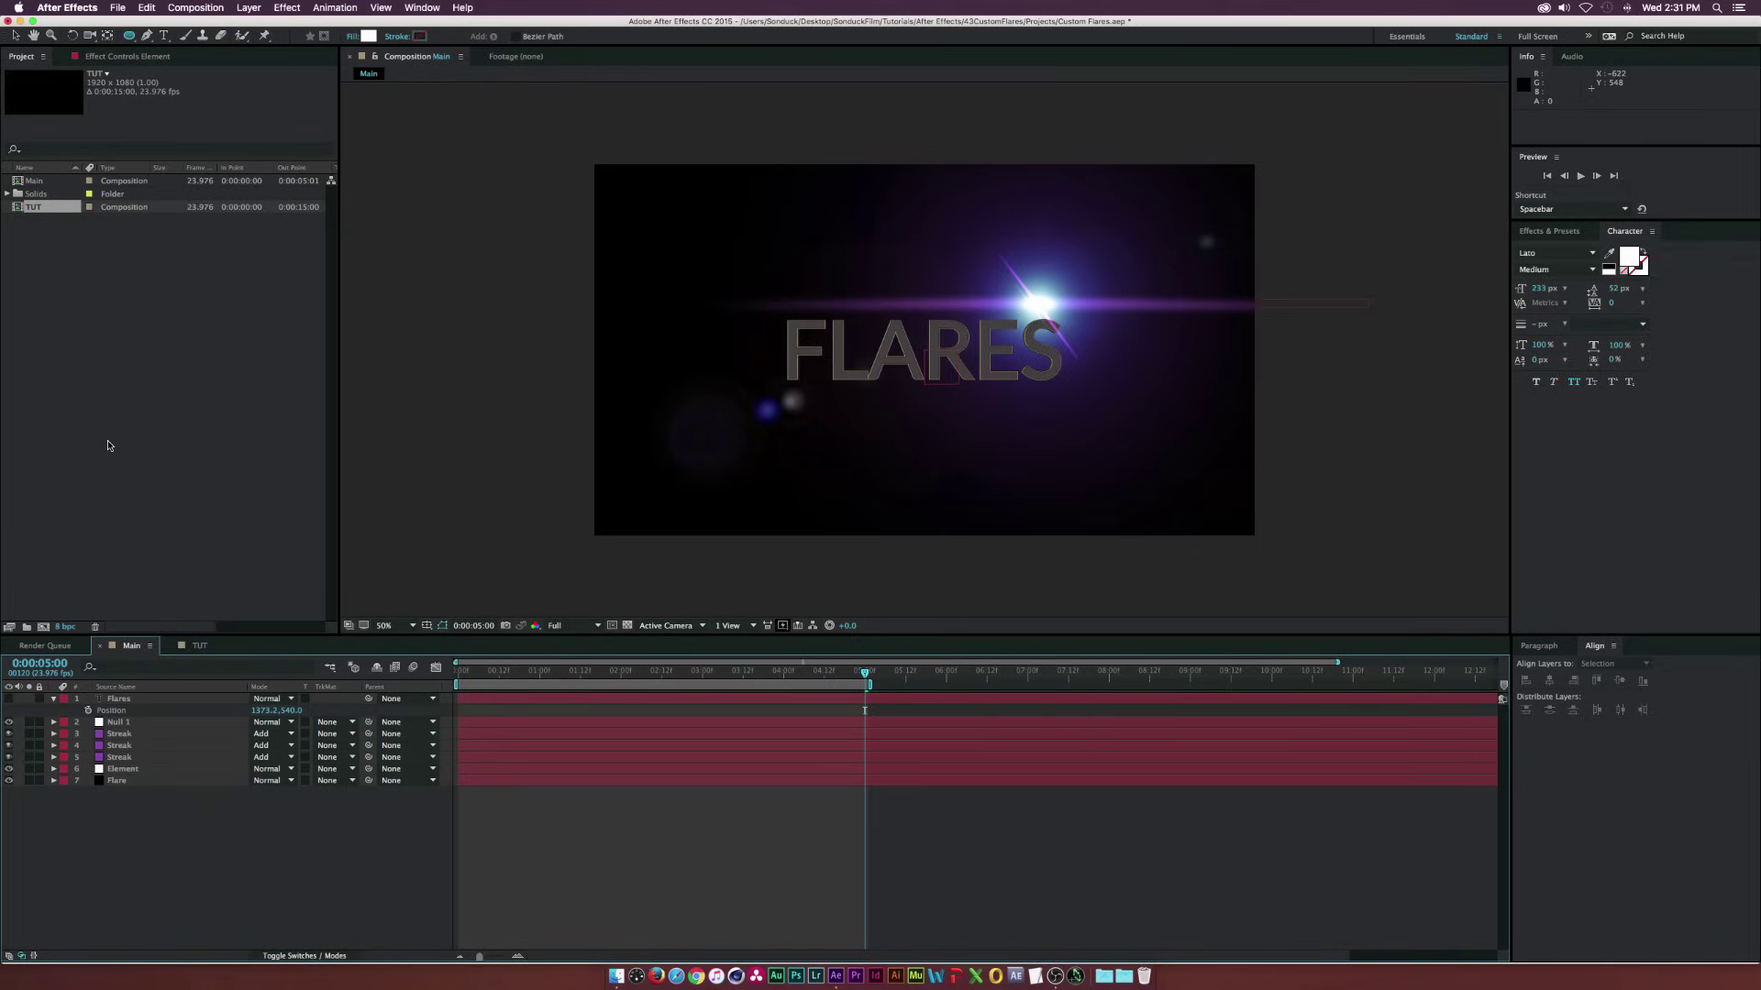
Play a full-size Quick Look preview of the rendered Demo.mov
left_click(617, 976)
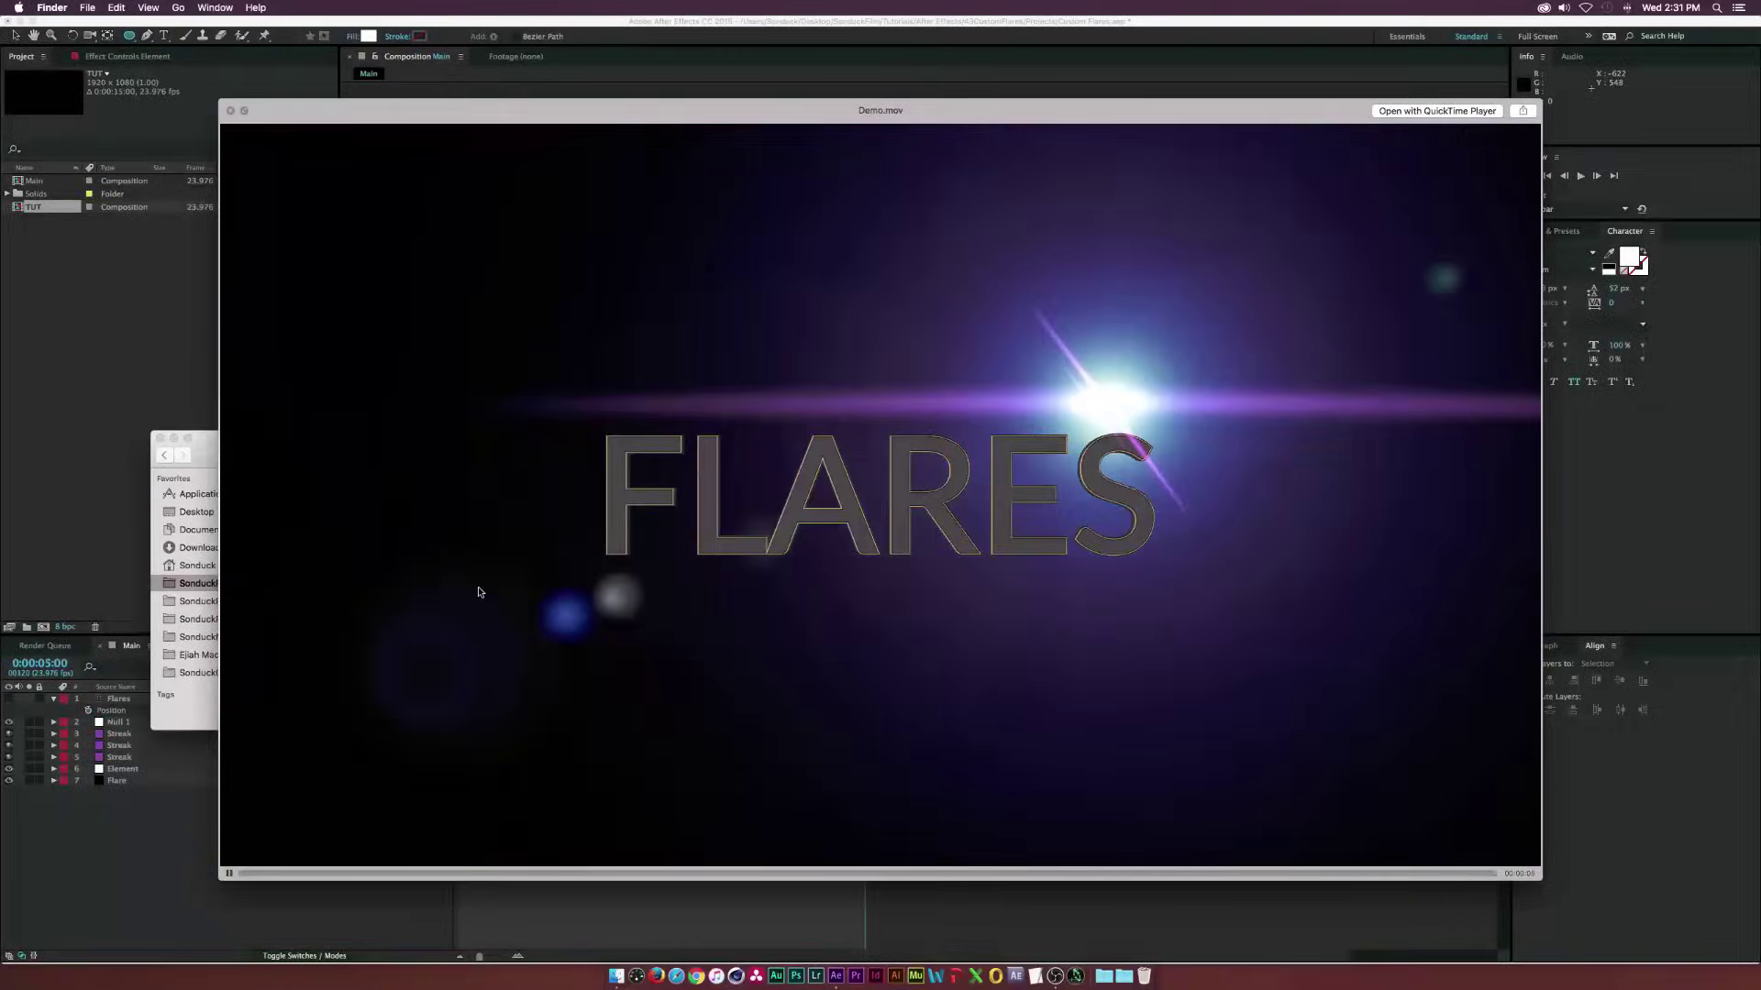
Close the Quick Look preview of Demo.mov
key("space")
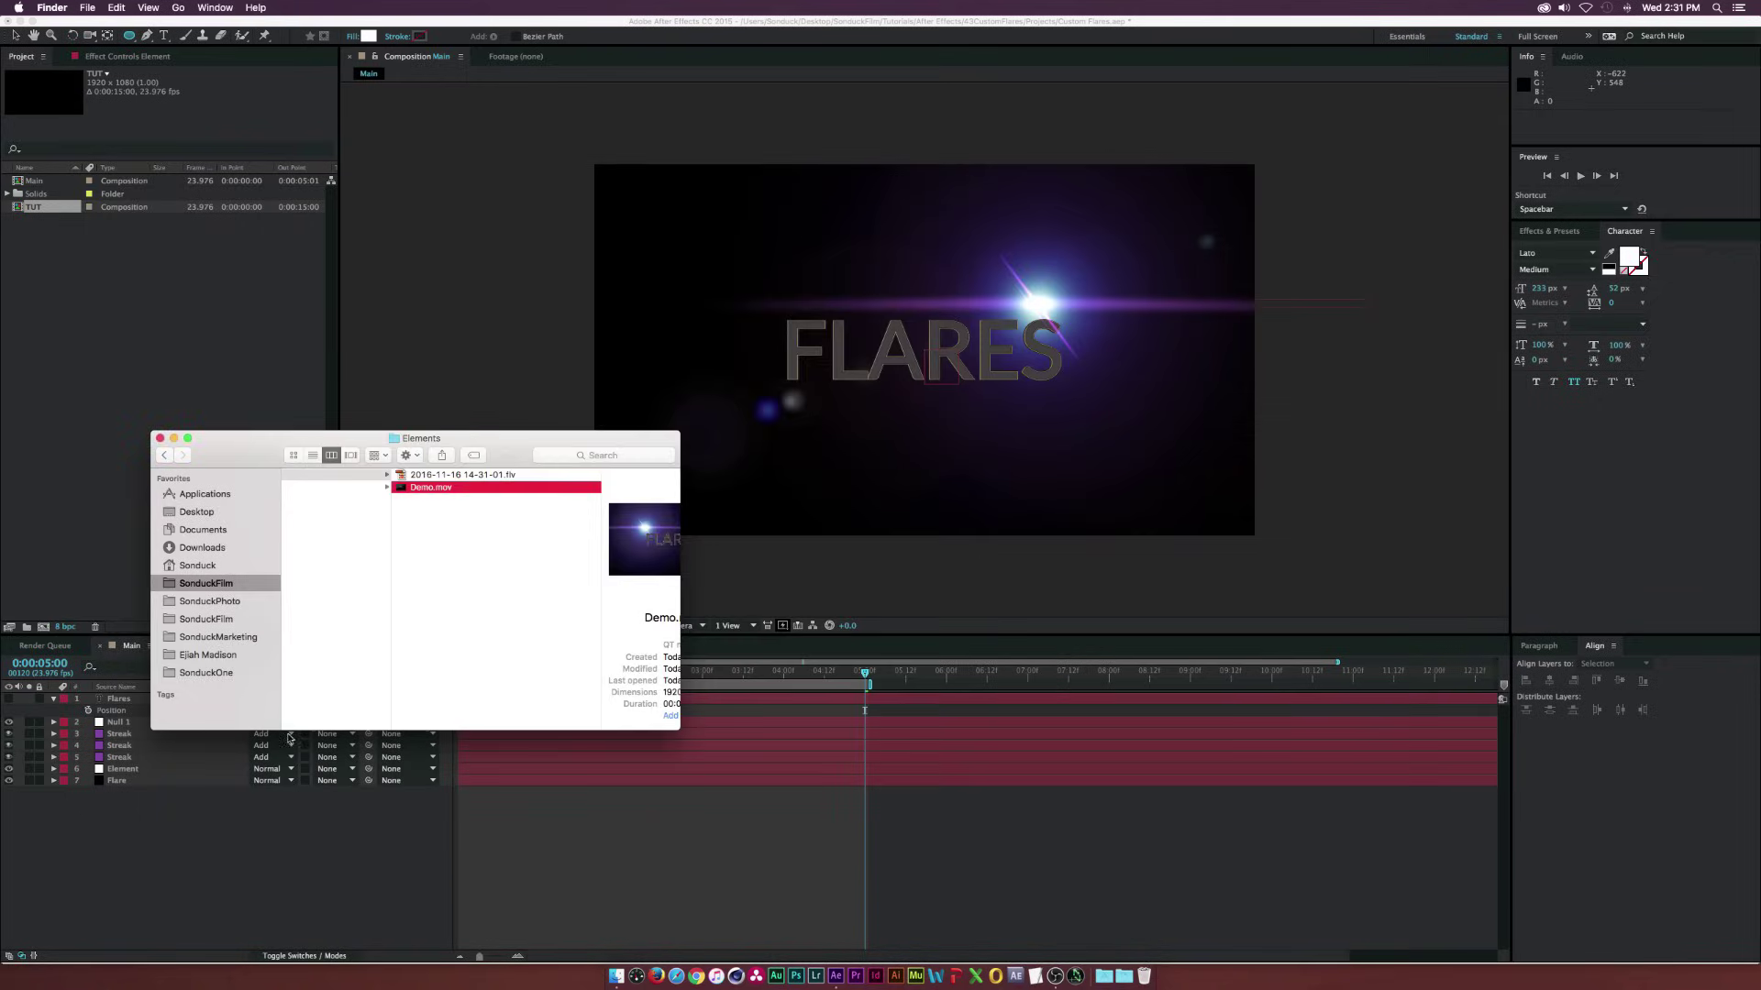
Create a solid named Lens Flare in the empty TUT composition
left_click(207, 801)
left_click(199, 646)
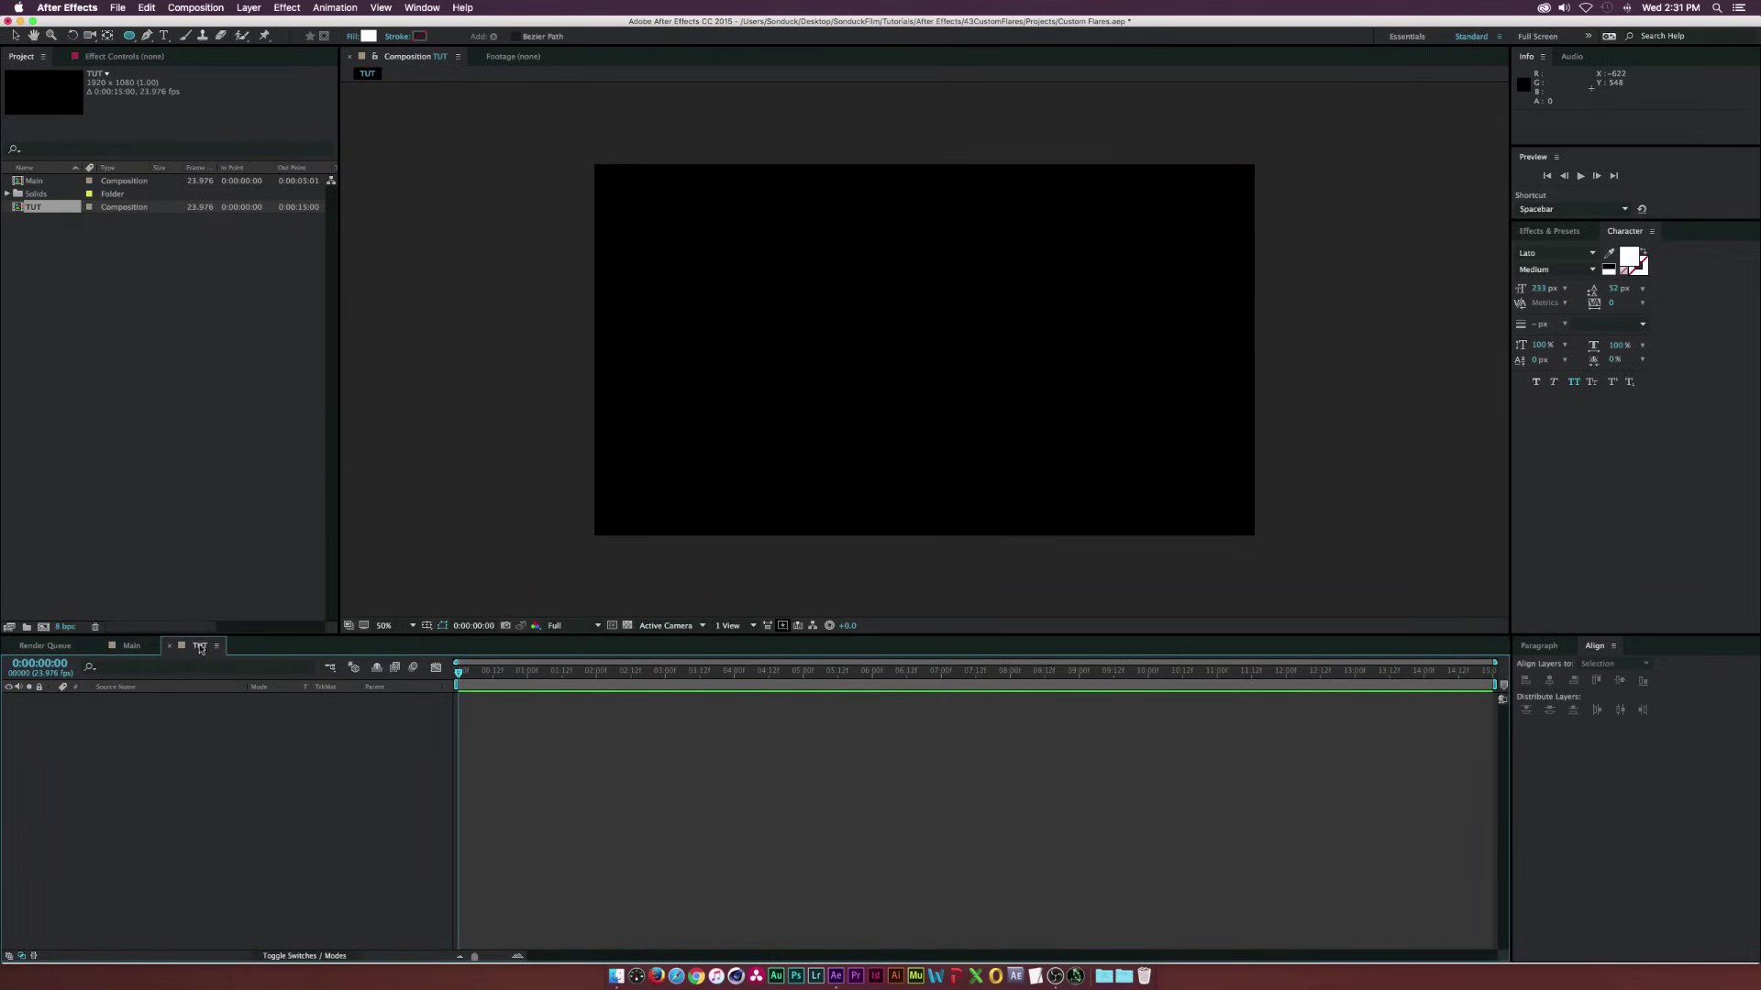
key("F3")
key("v")
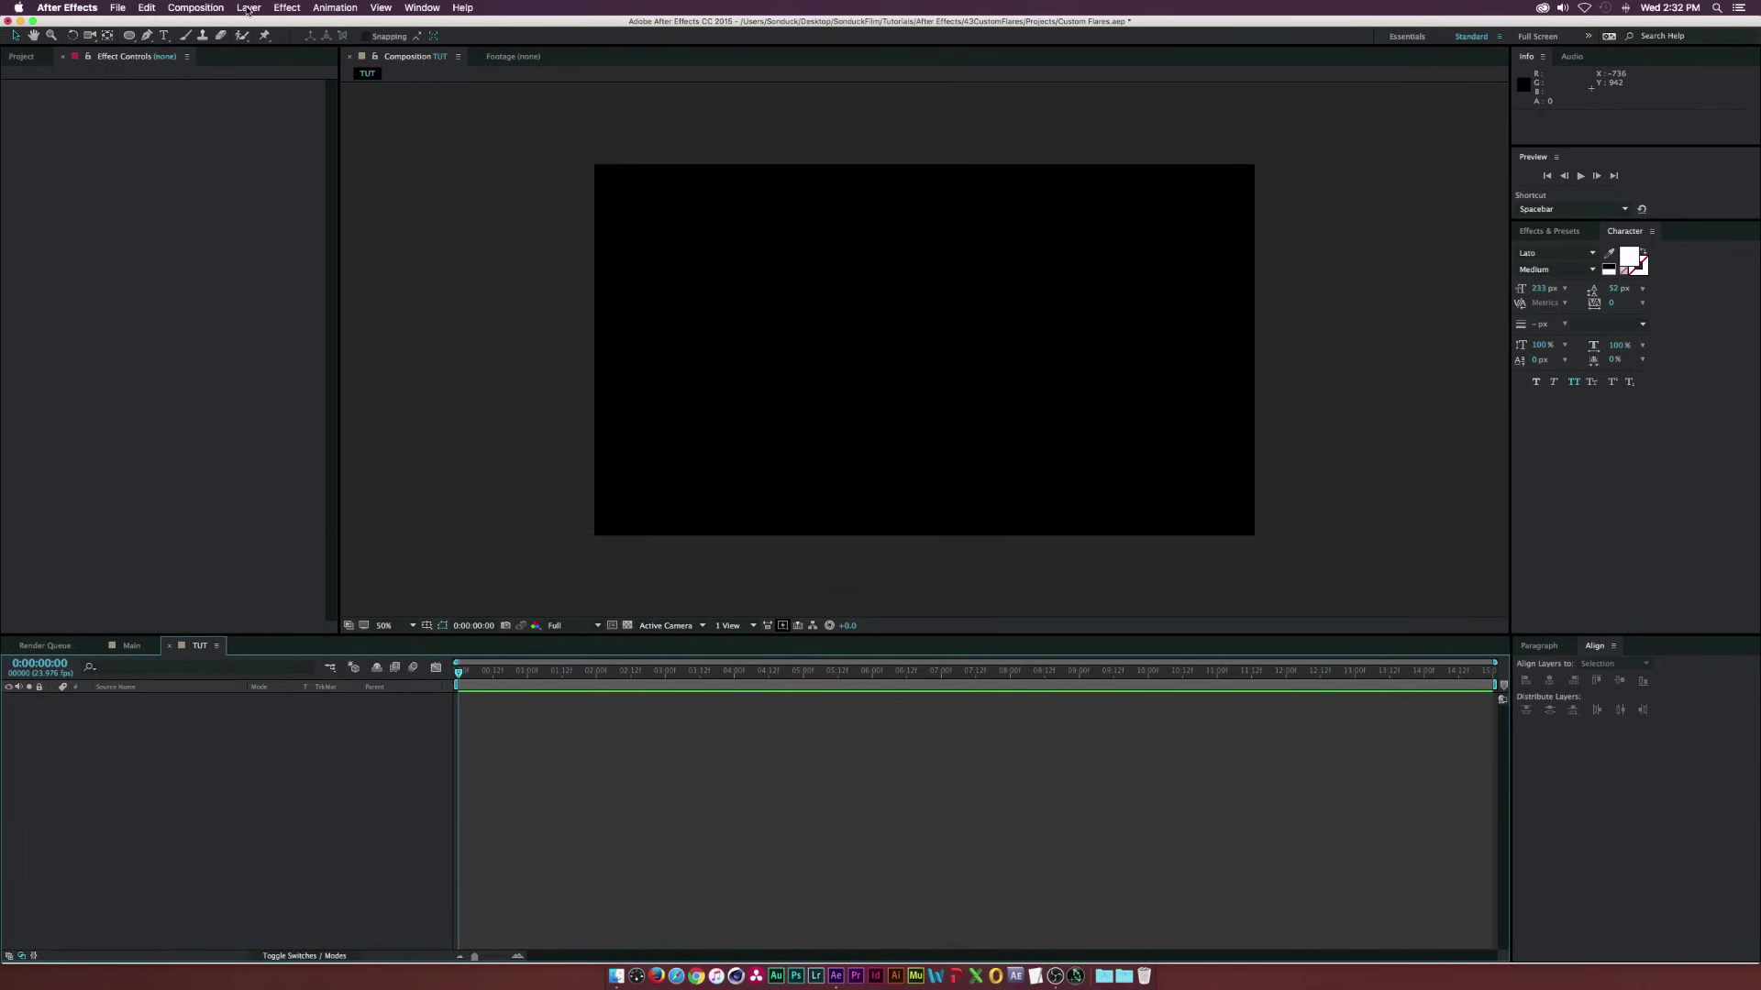
left_click(247, 9)
mouse_move(275, 23)
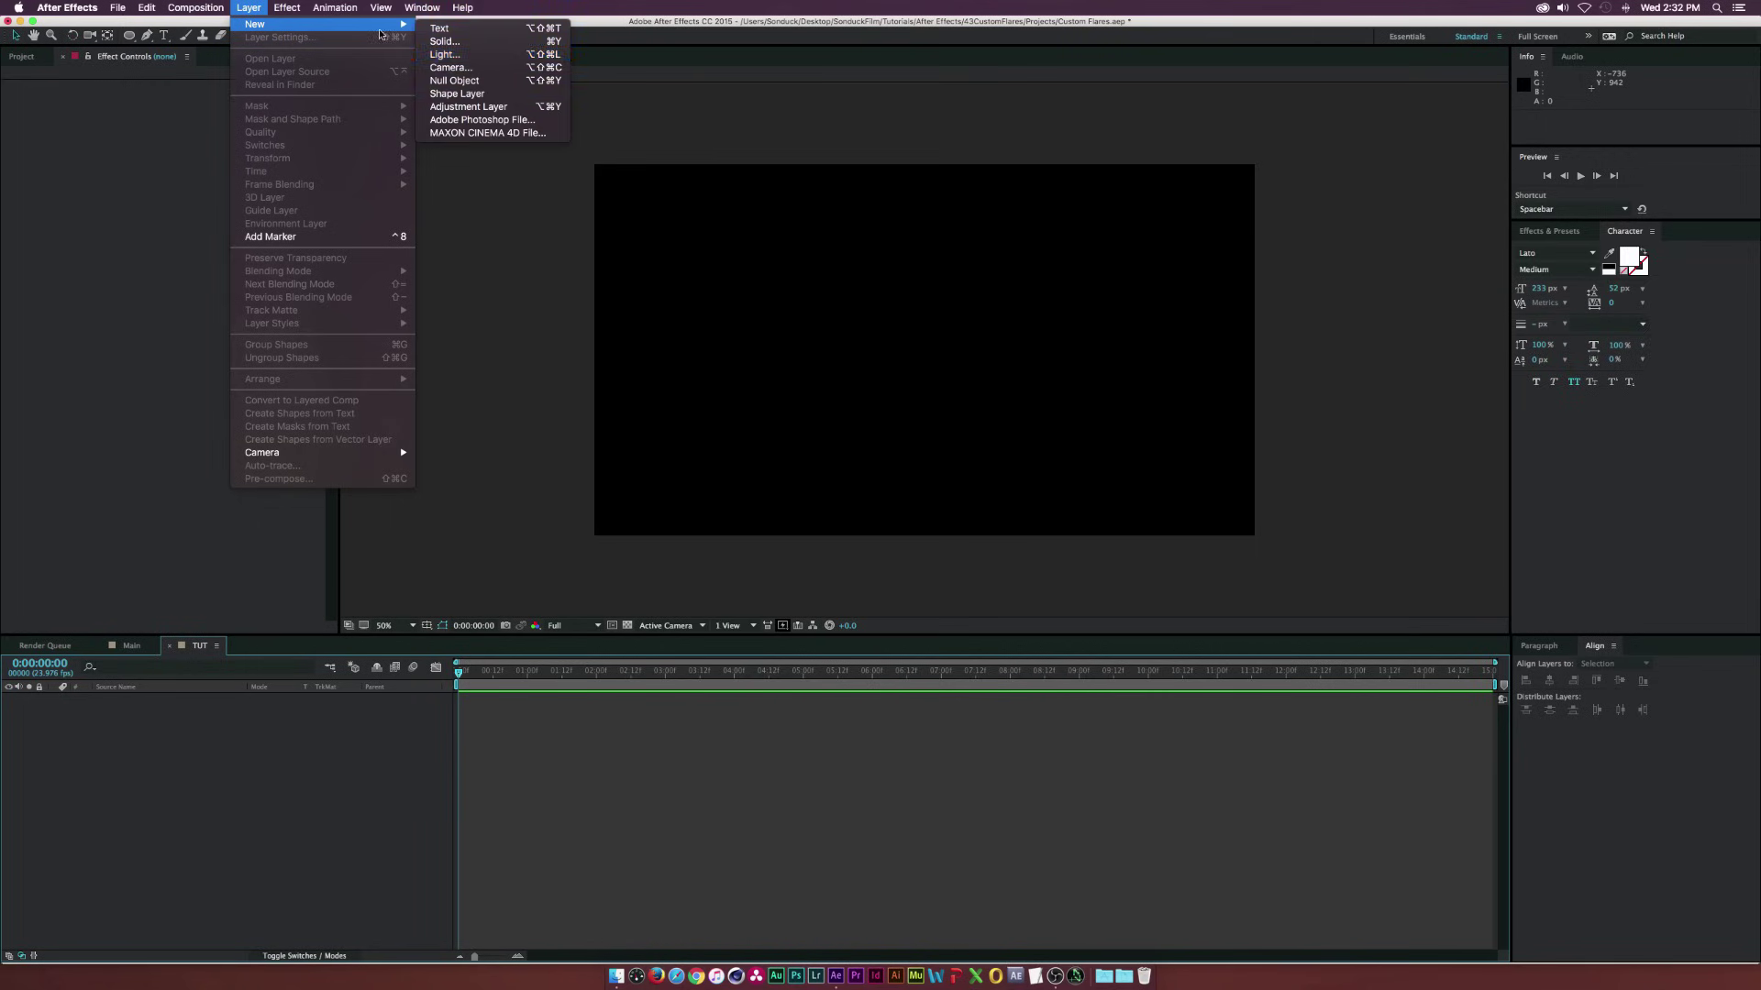
left_click(467, 43)
type("L")
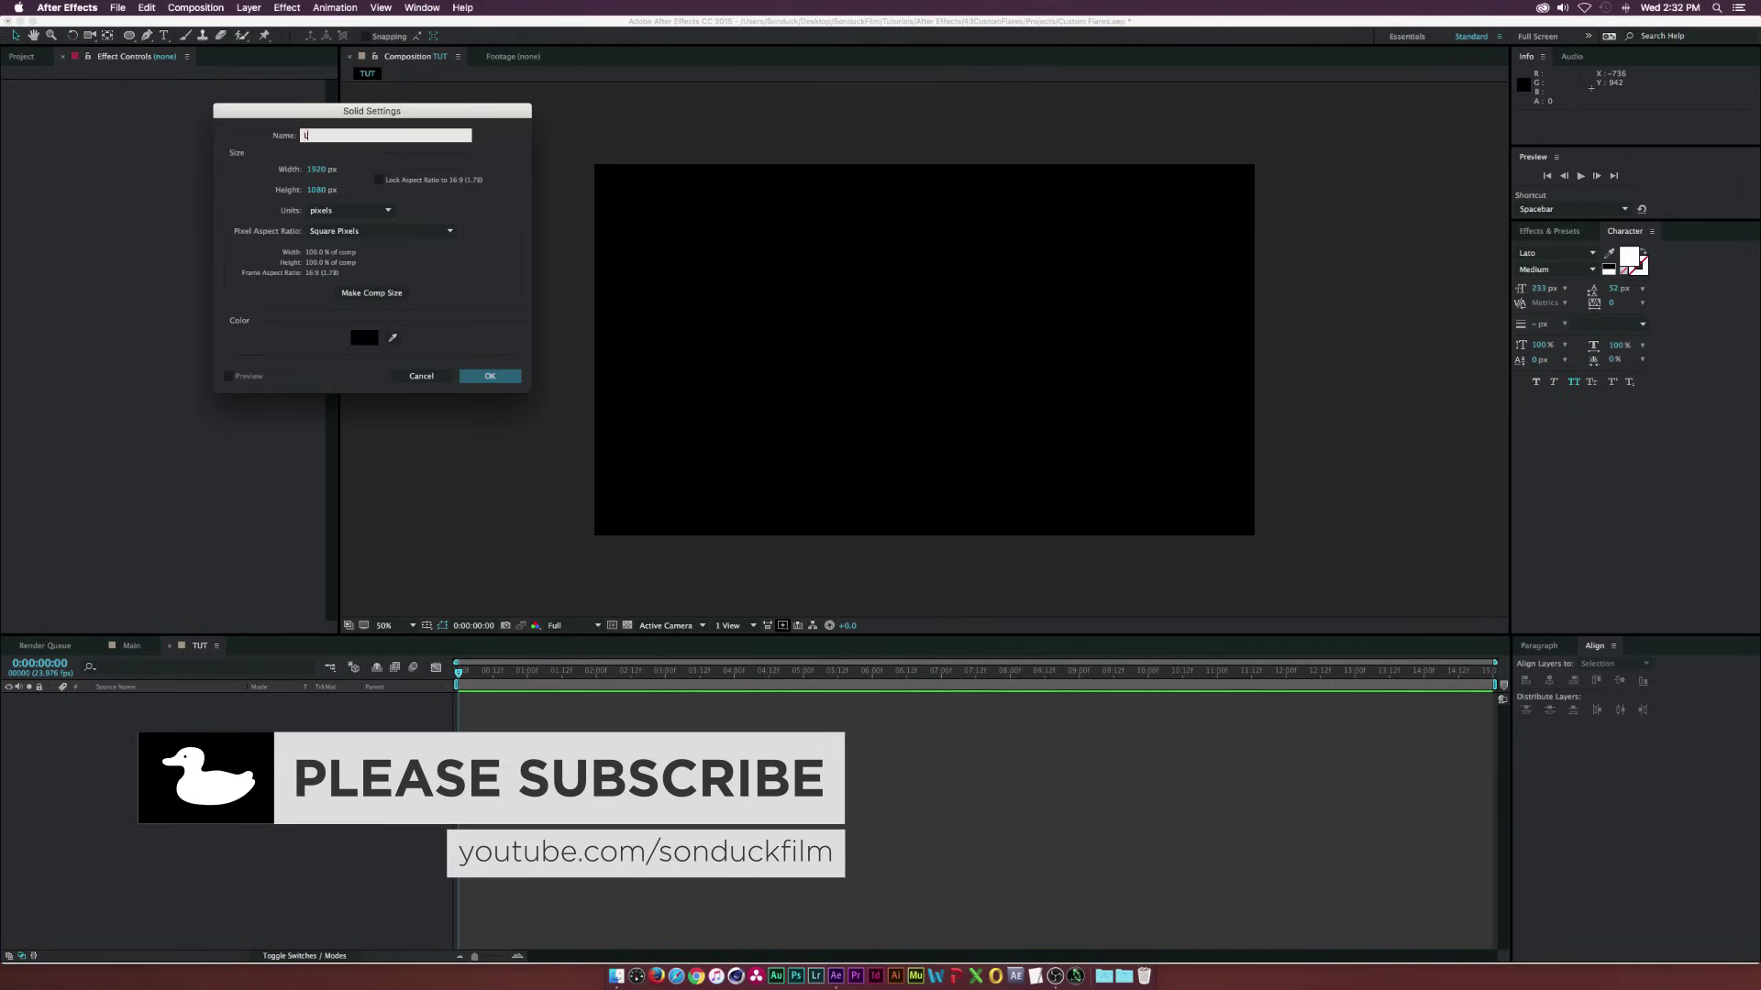
type("ens Flare")
key("Return")
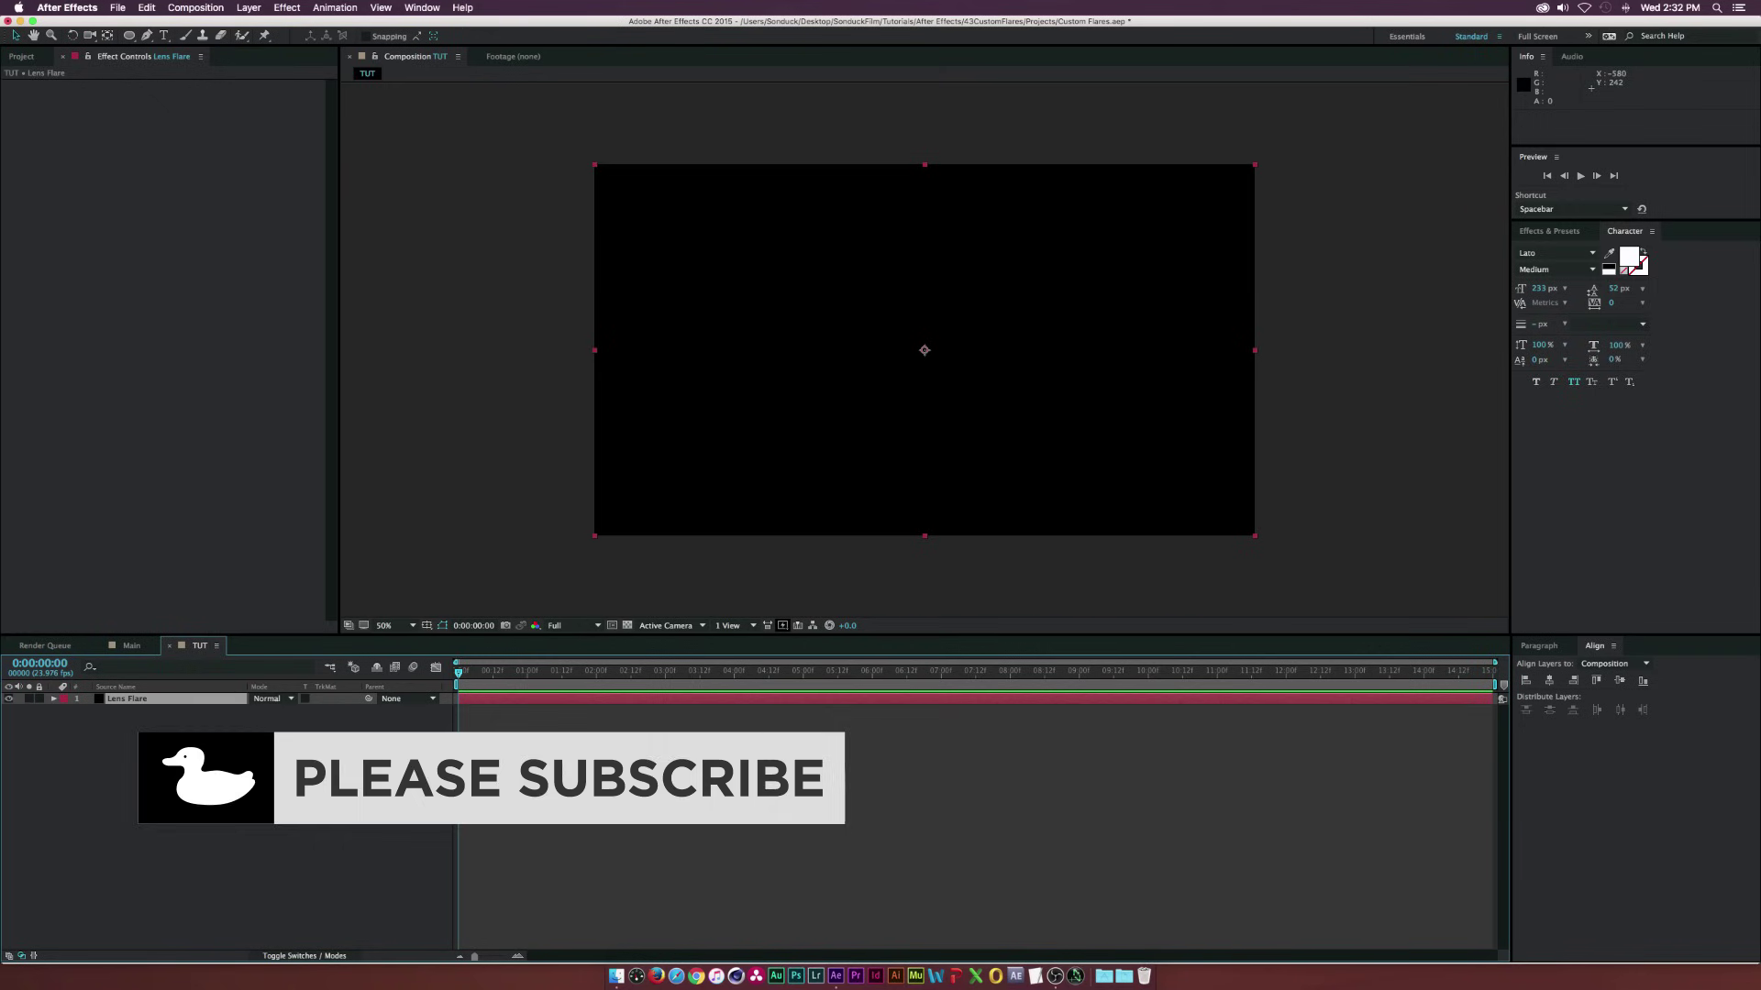
Apply the Generate > Lens Flare effect to the Lens Flare solid
left_click(287, 7)
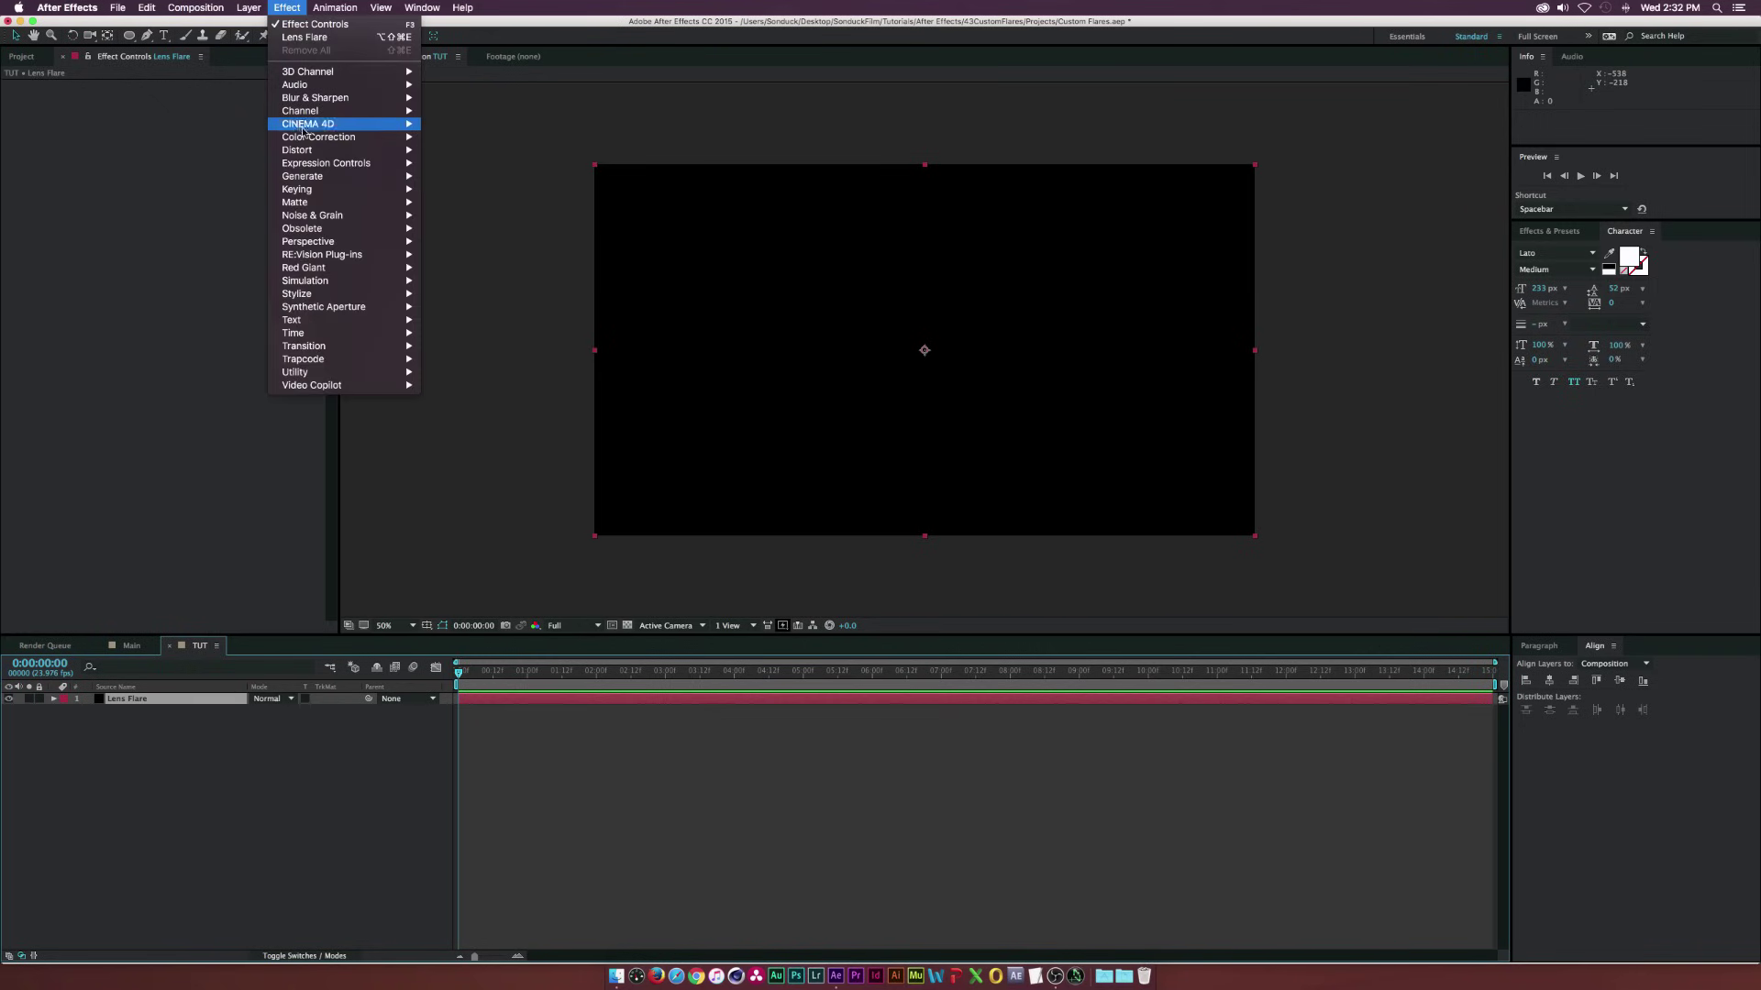
mouse_move(348, 176)
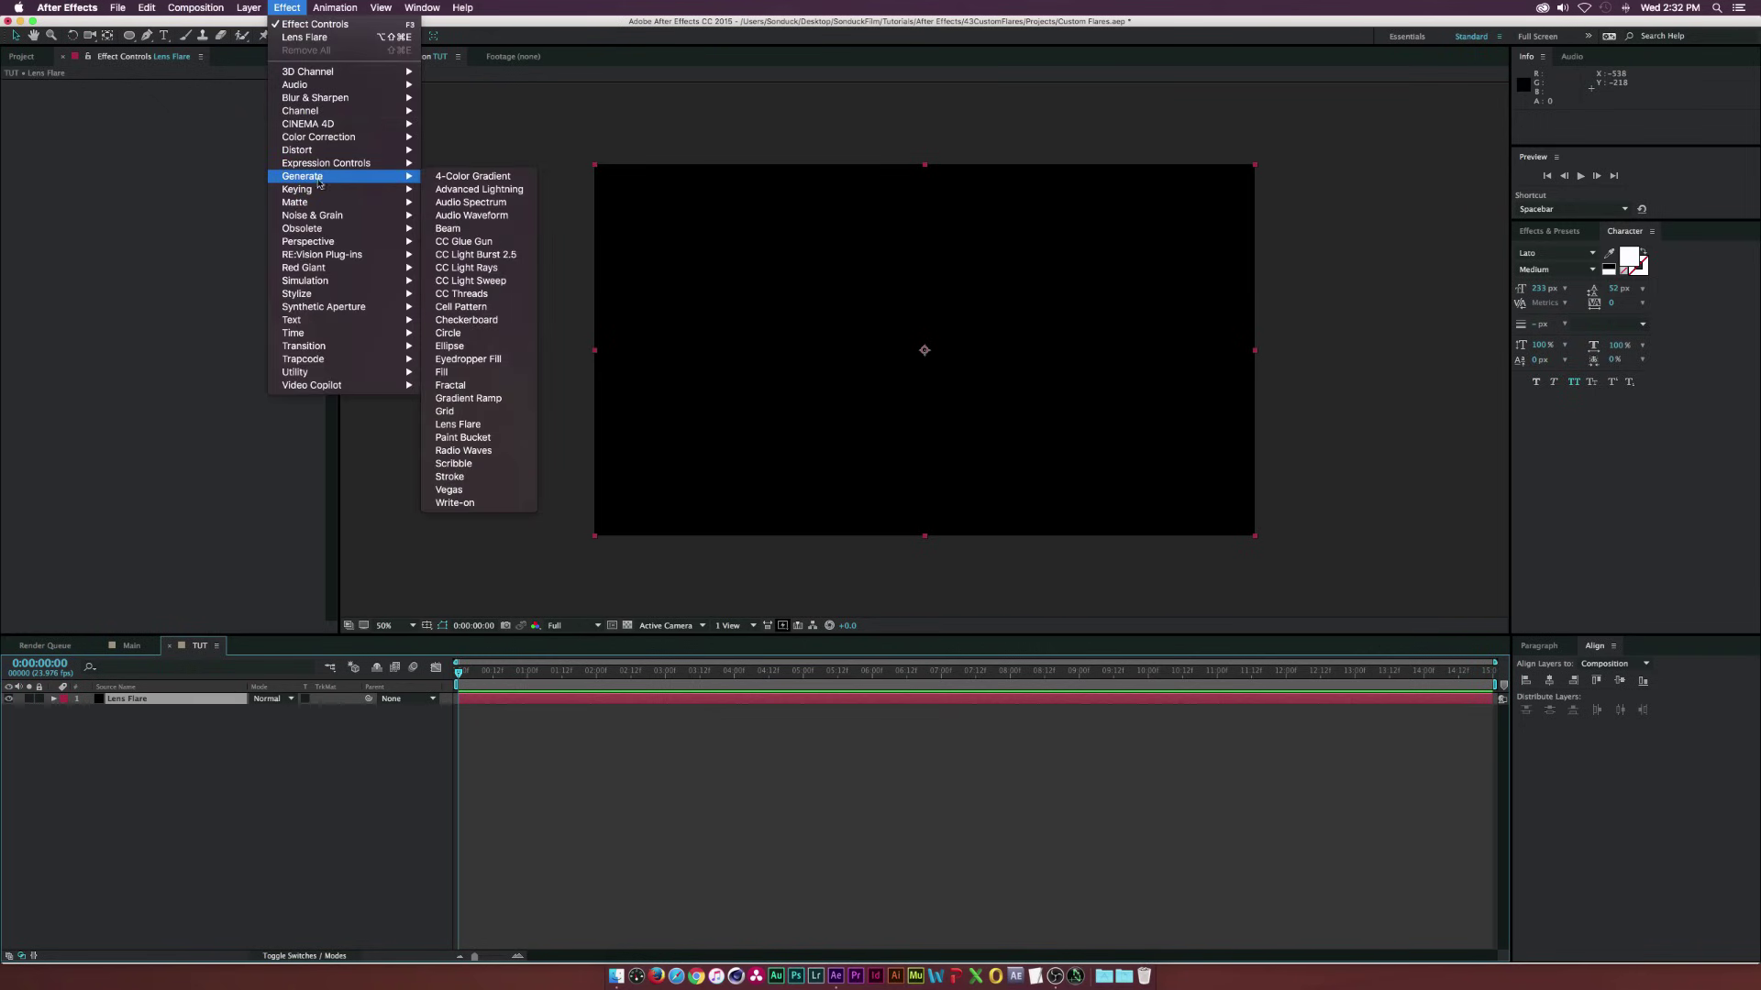
left_click(463, 425)
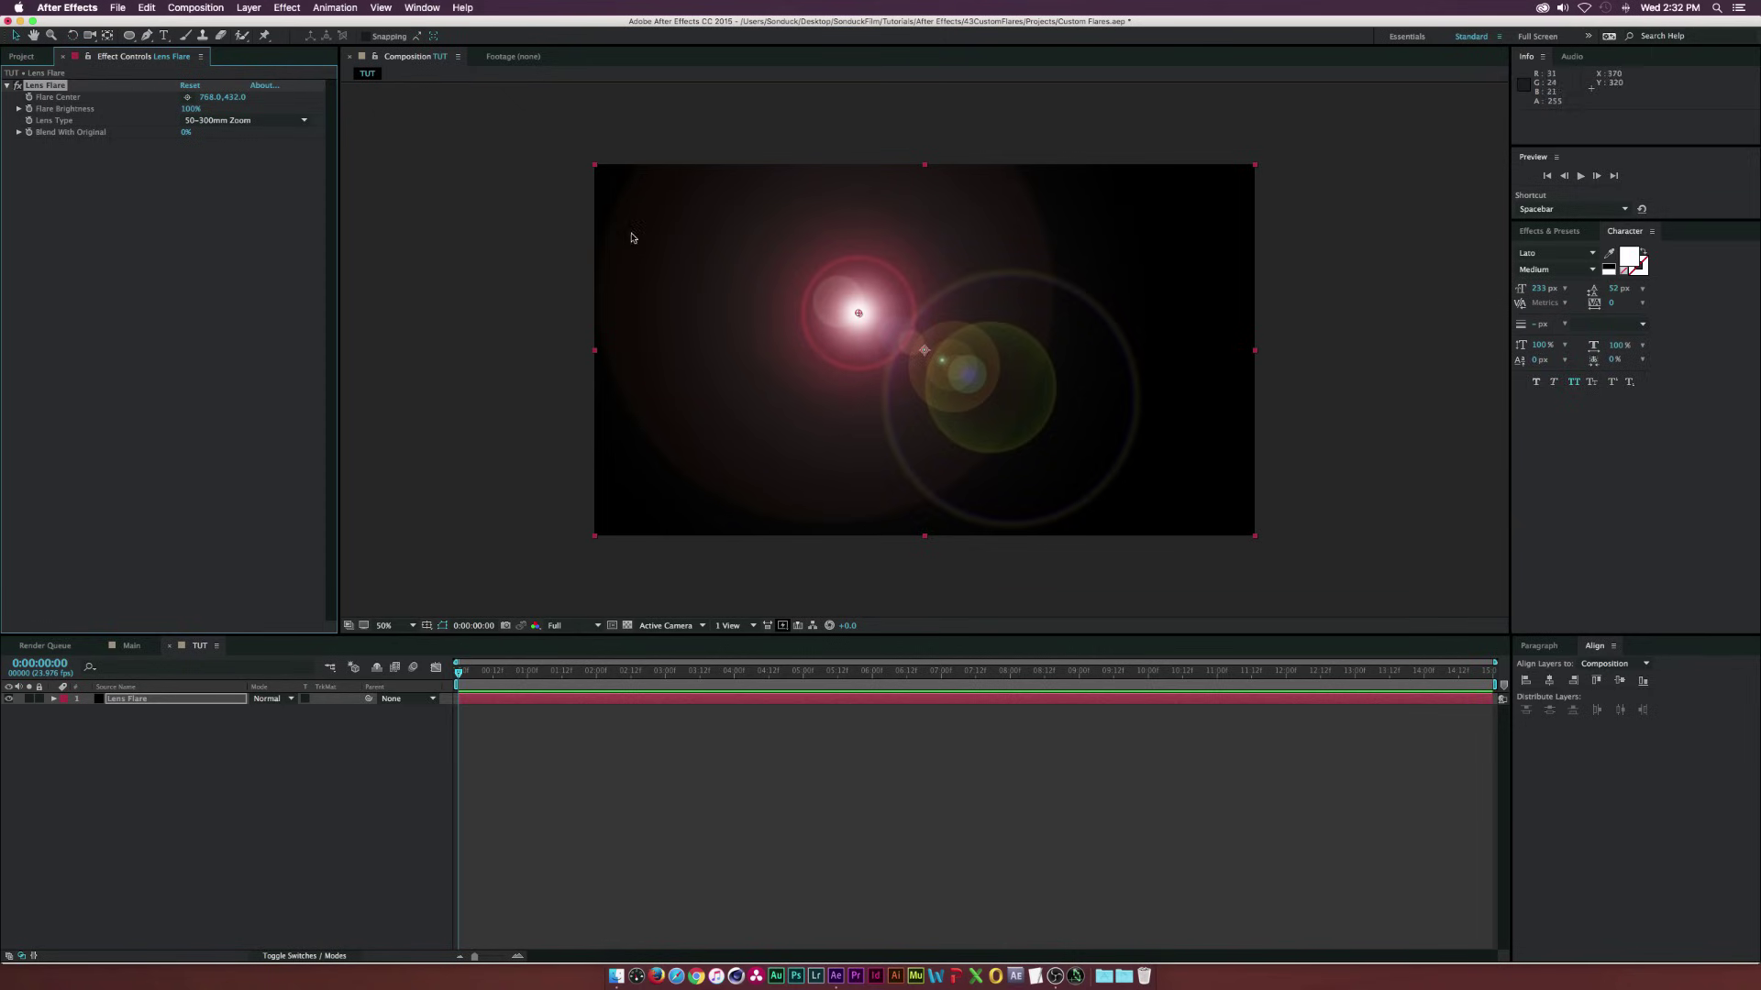
Compare the 35mm Prime, 50-300mm Zoom and 105mm Prime lenses, settling on 105mm Prime
left_click(241, 120)
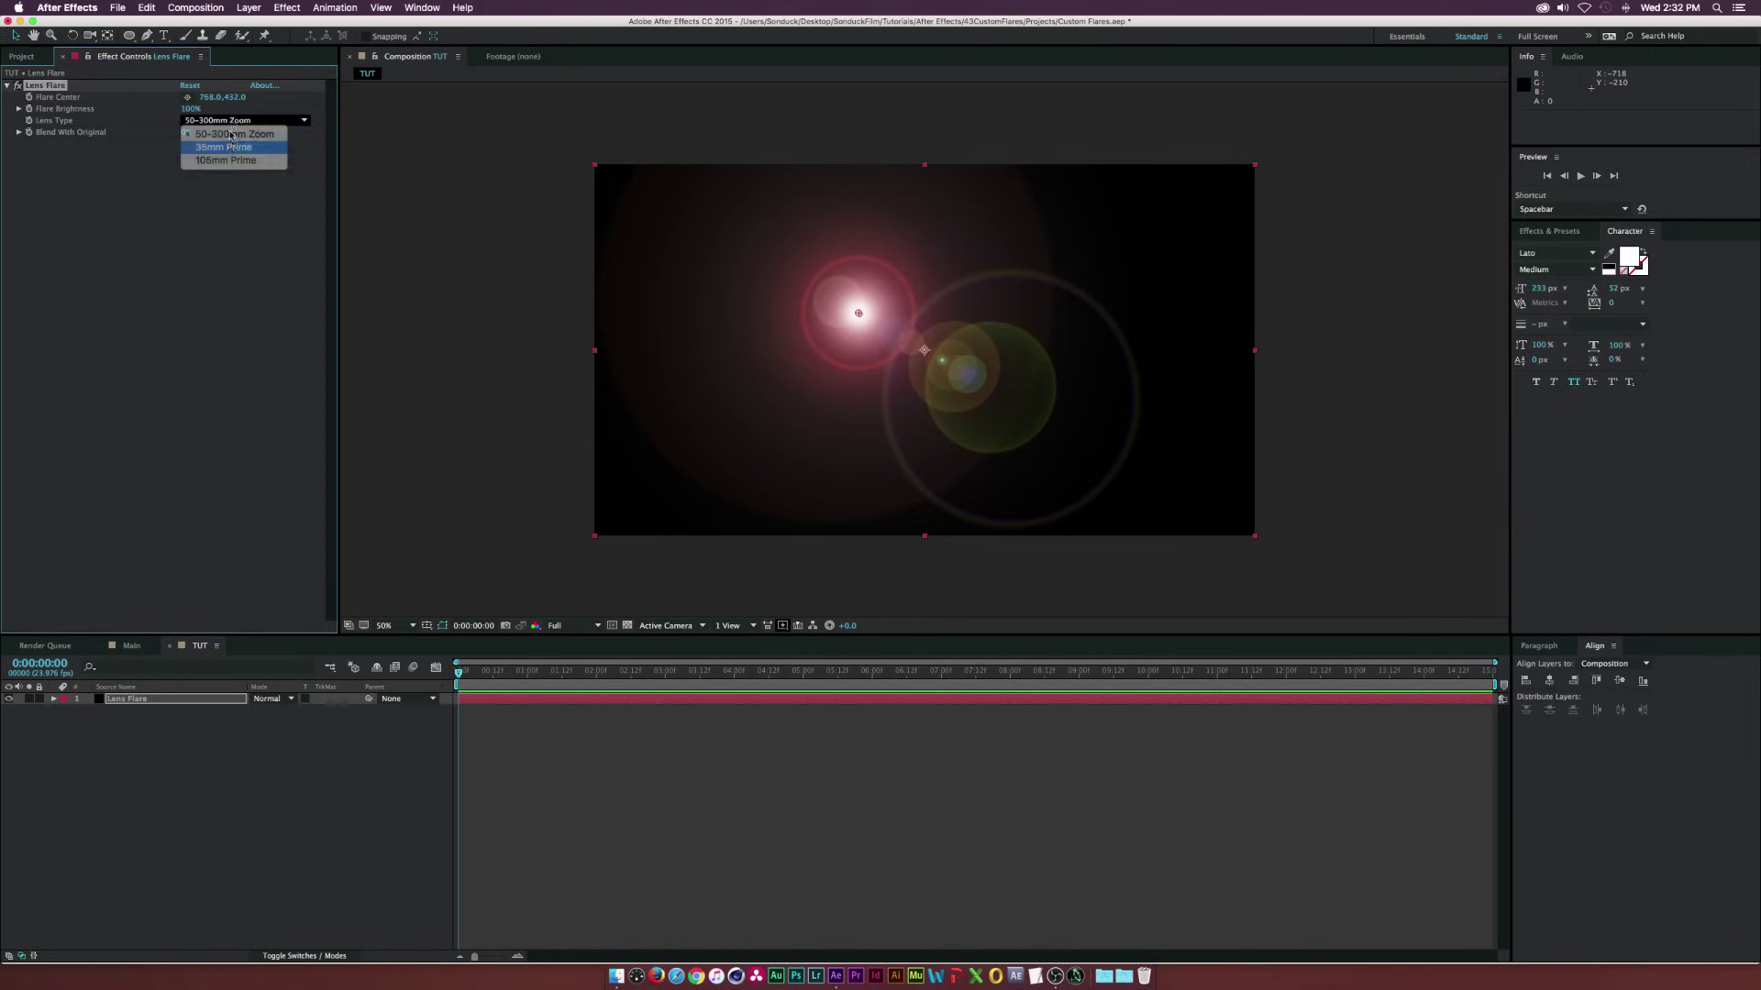
left_click(229, 147)
left_click(233, 122)
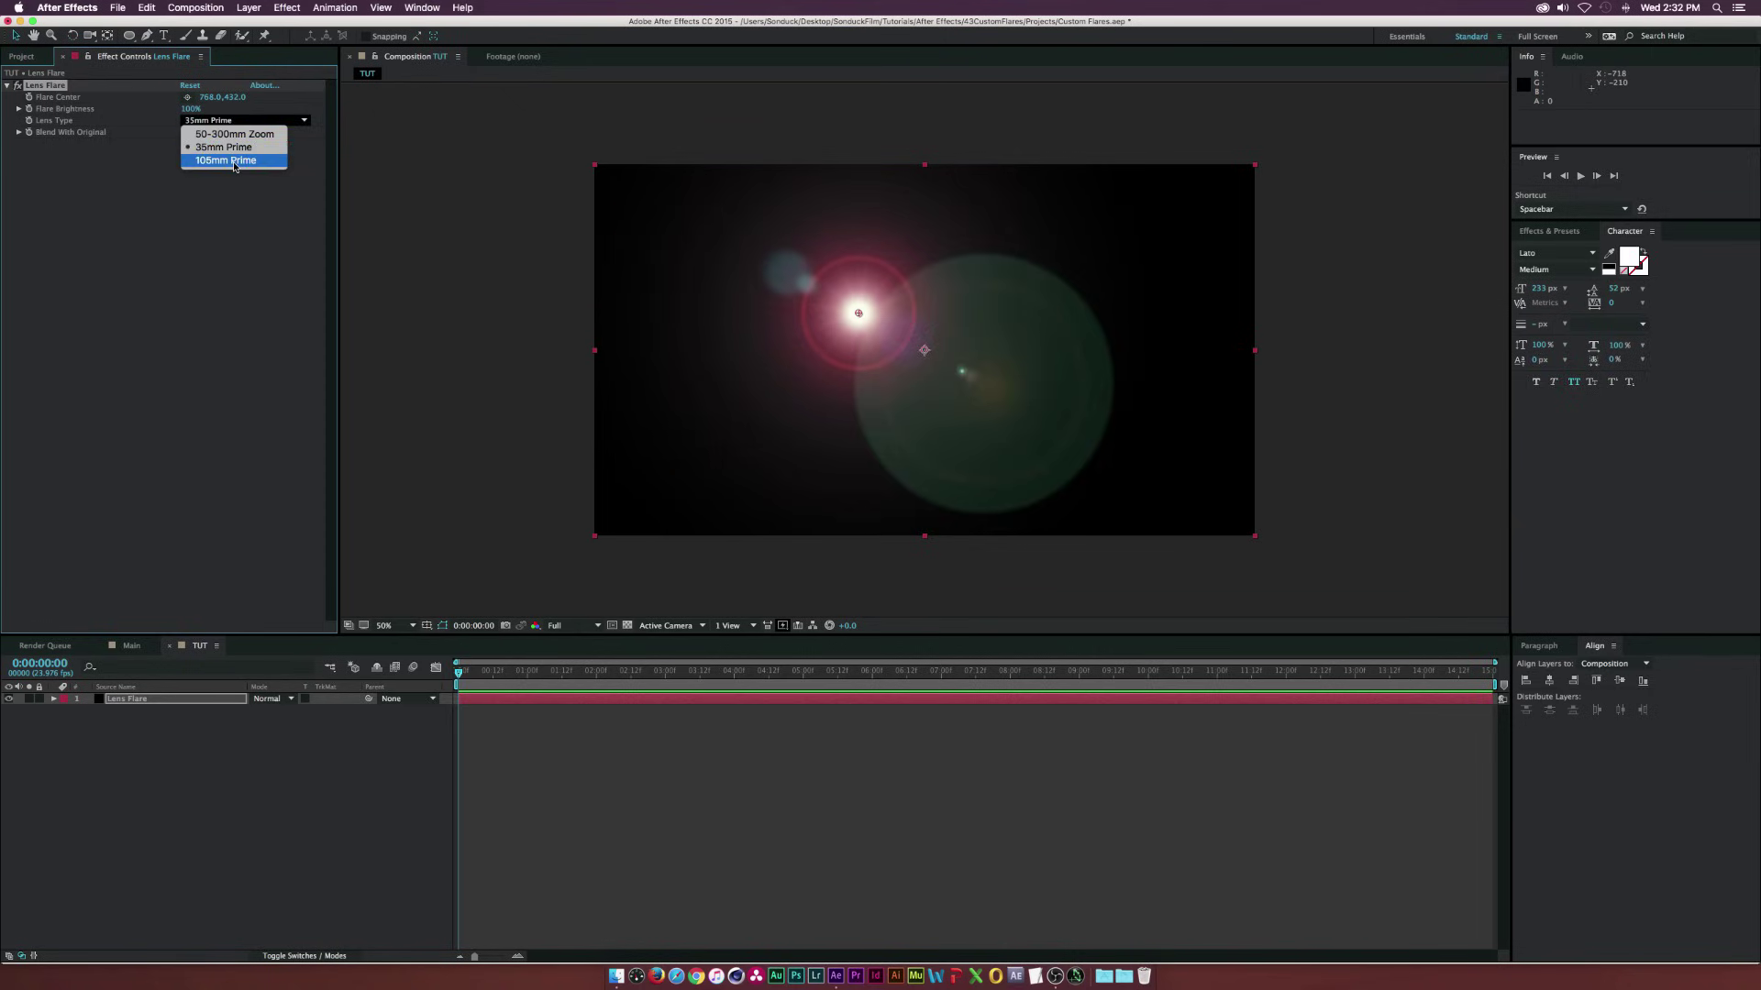
left_click(255, 162)
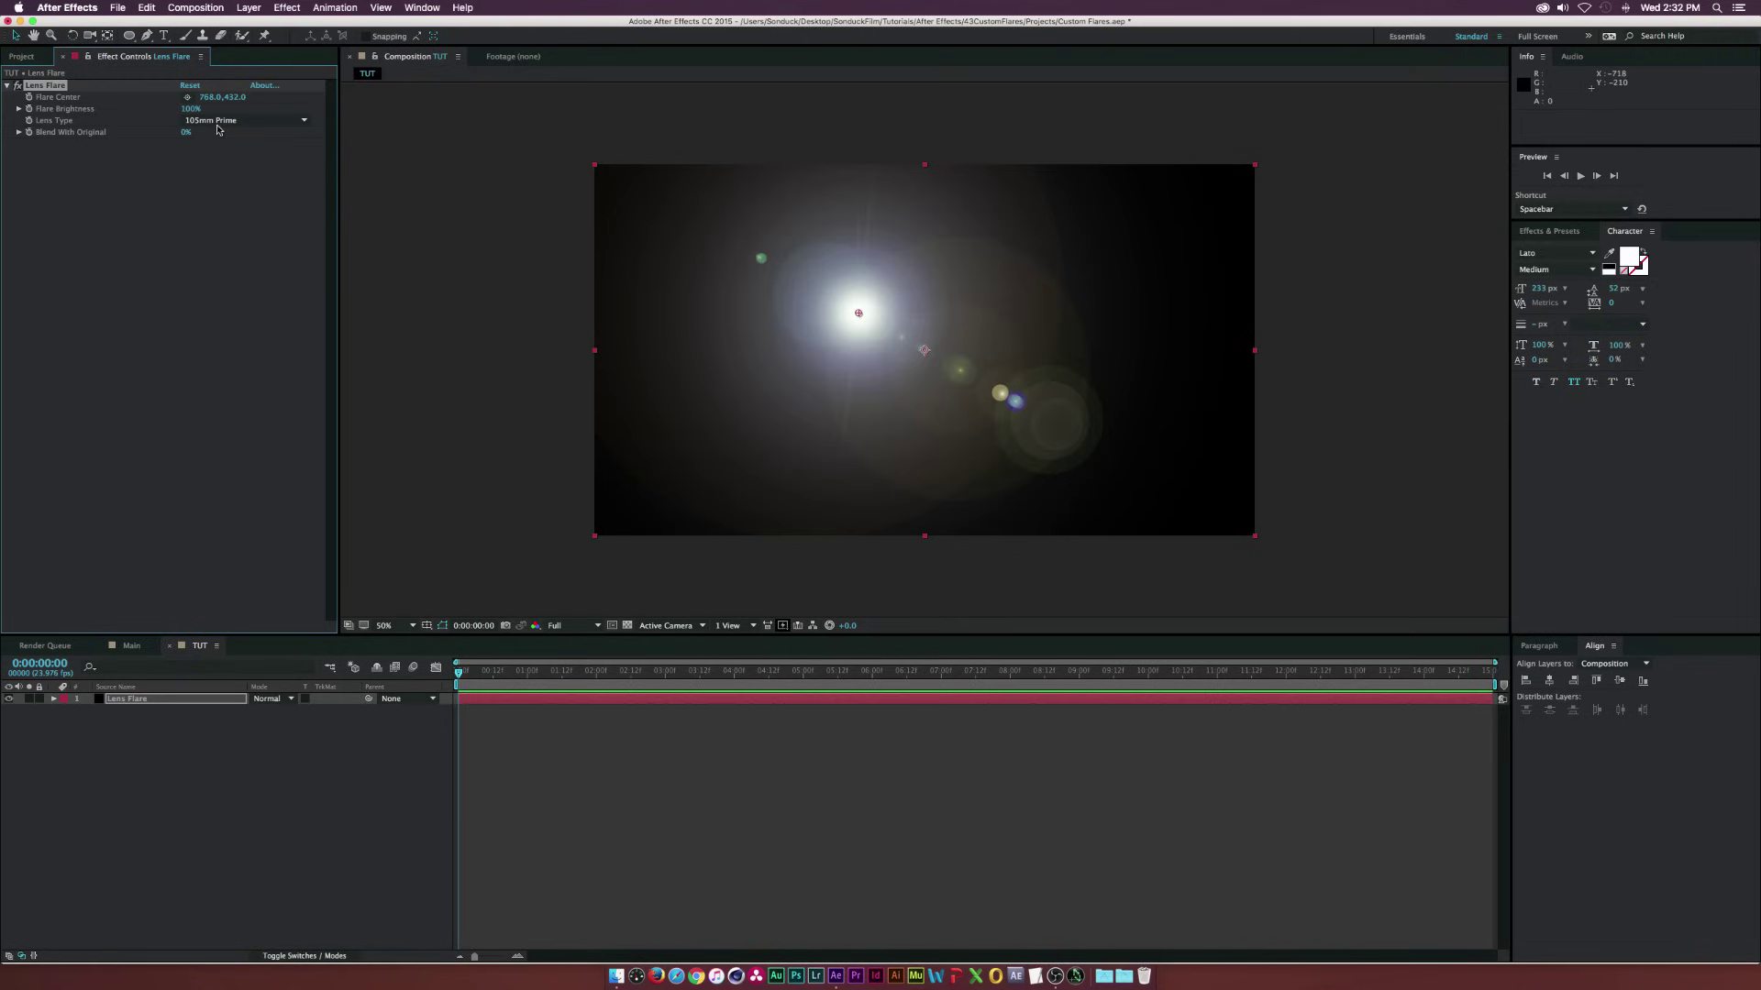
left_click(219, 123)
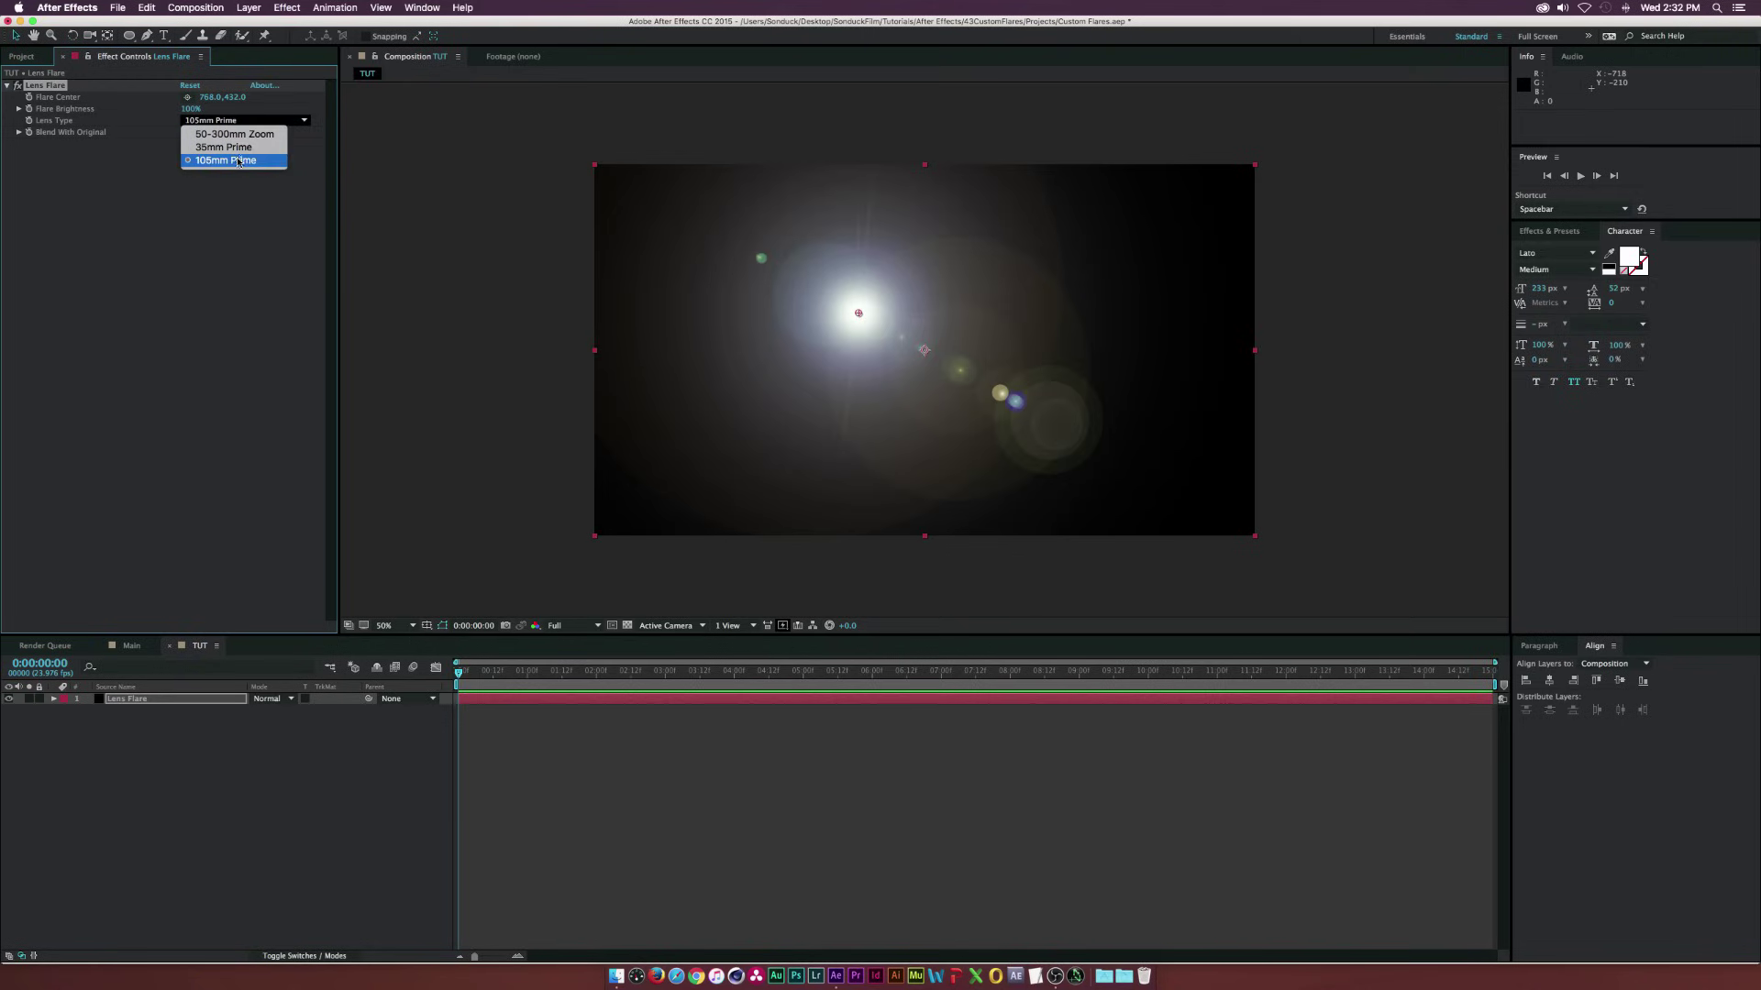
left_click(237, 132)
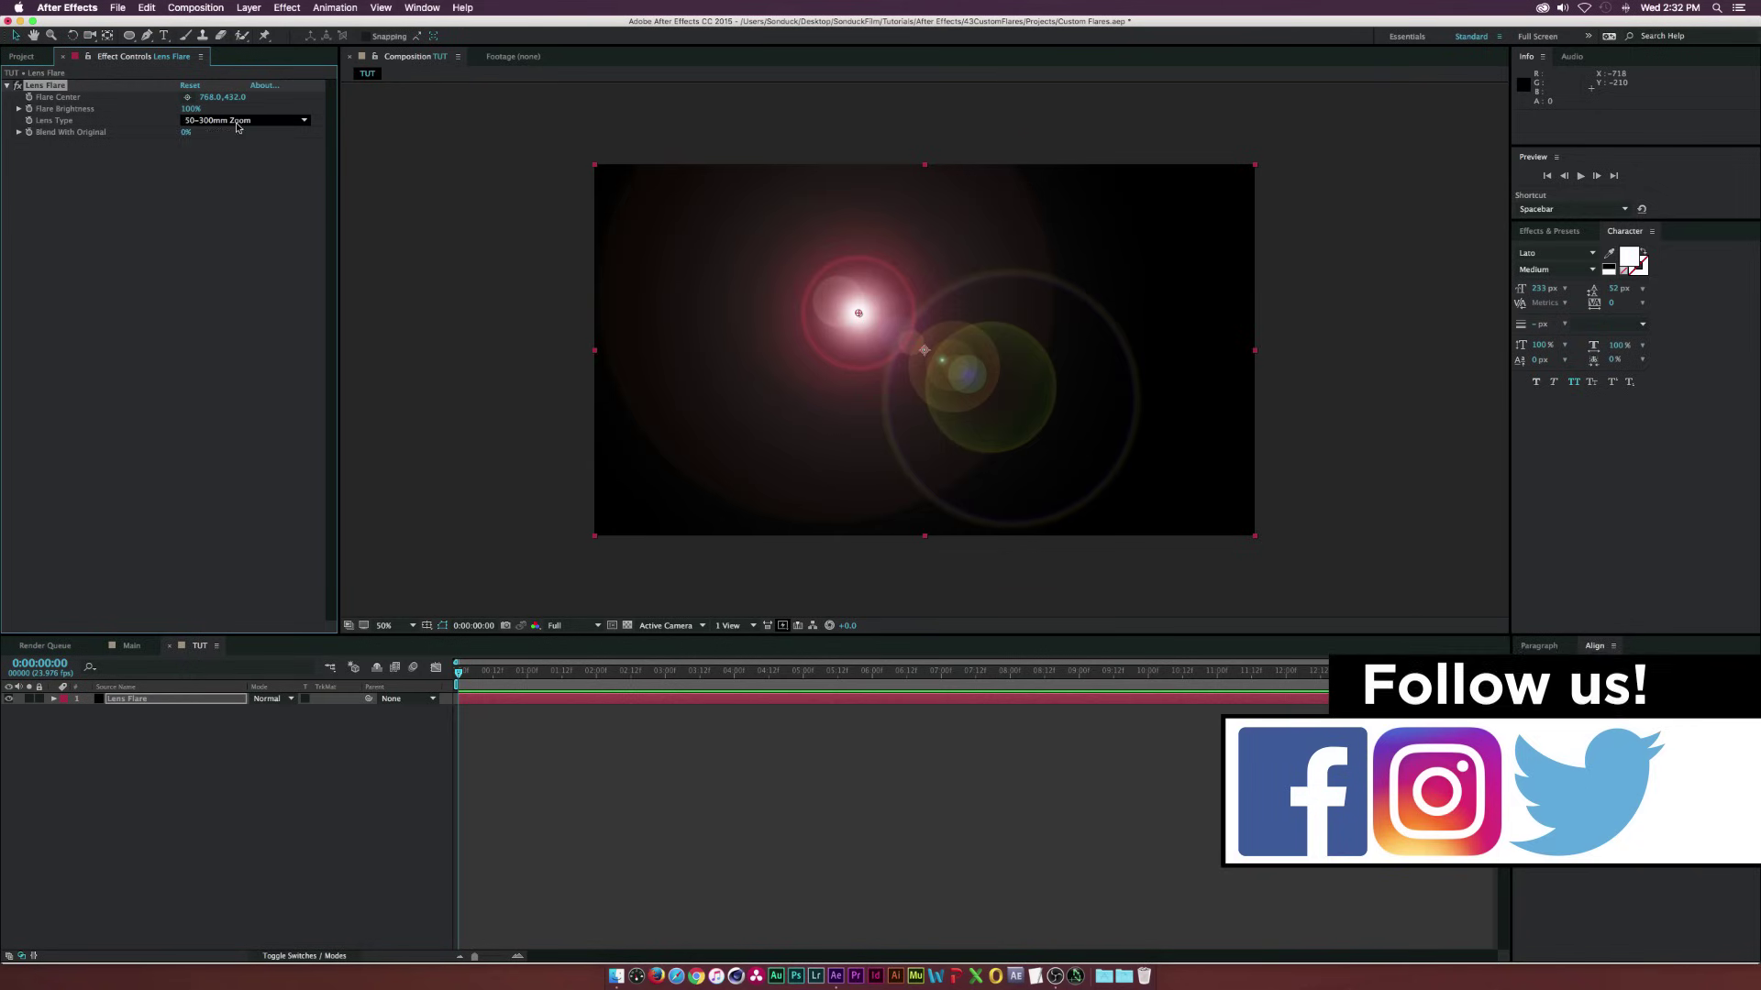
left_click(236, 125)
left_click(236, 147)
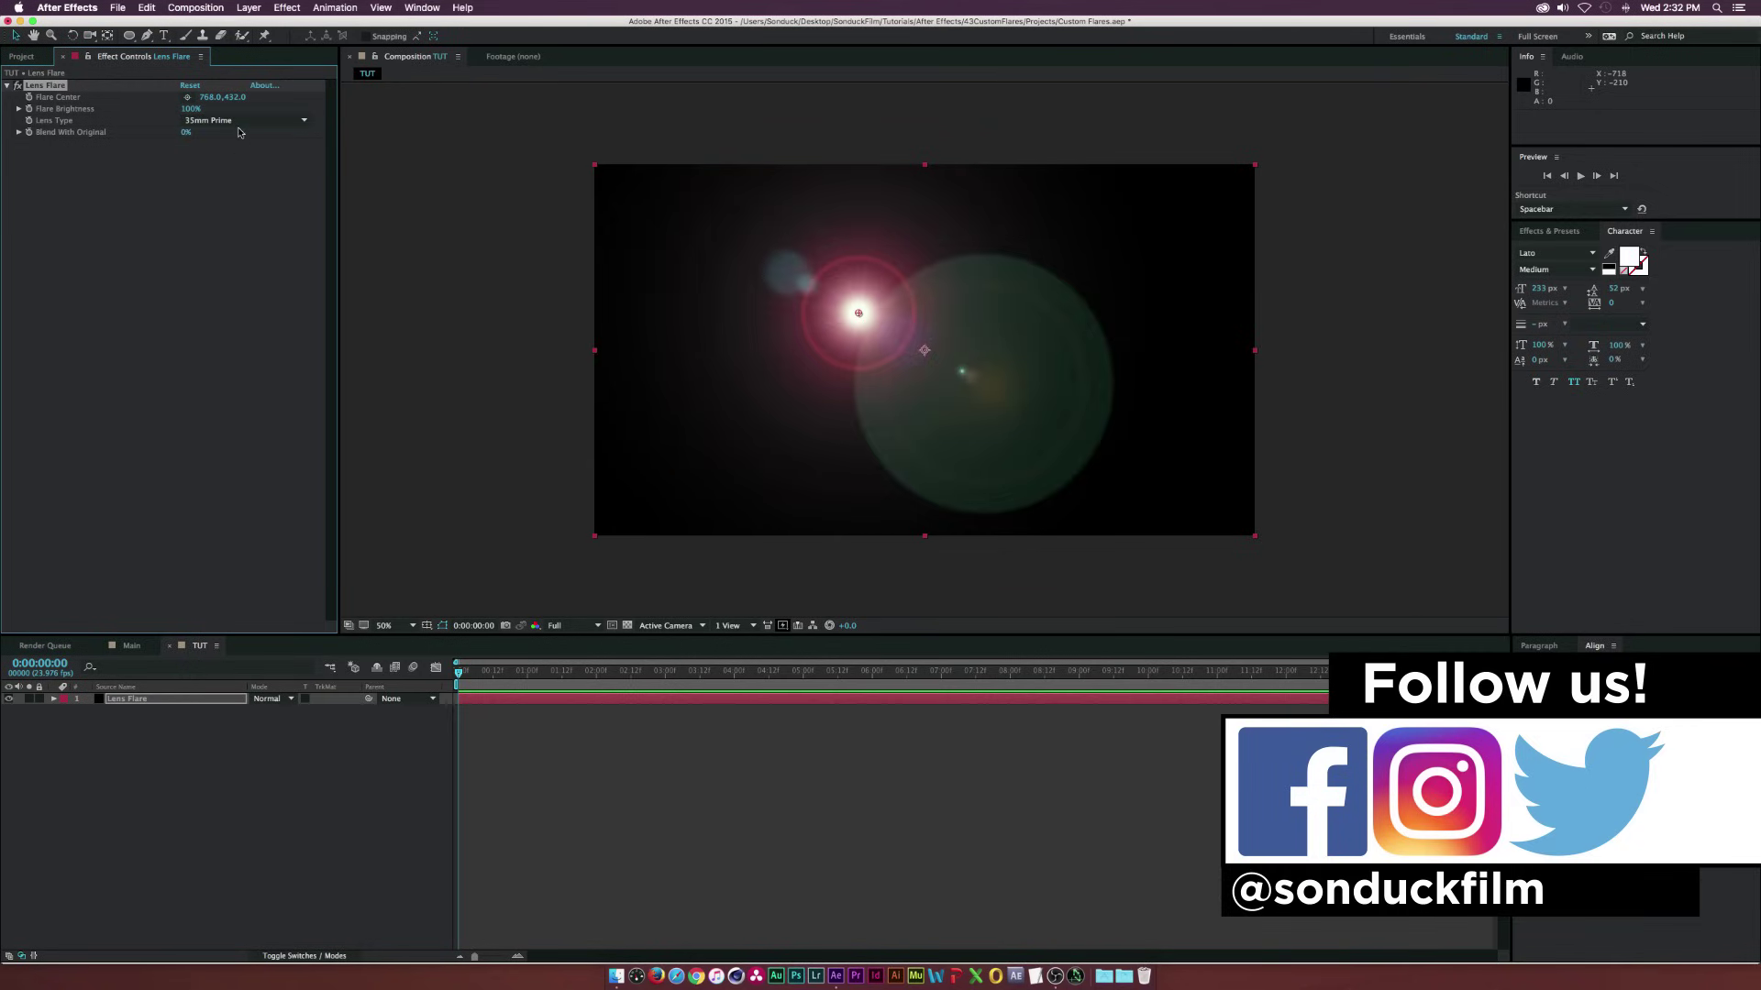
left_click(241, 122)
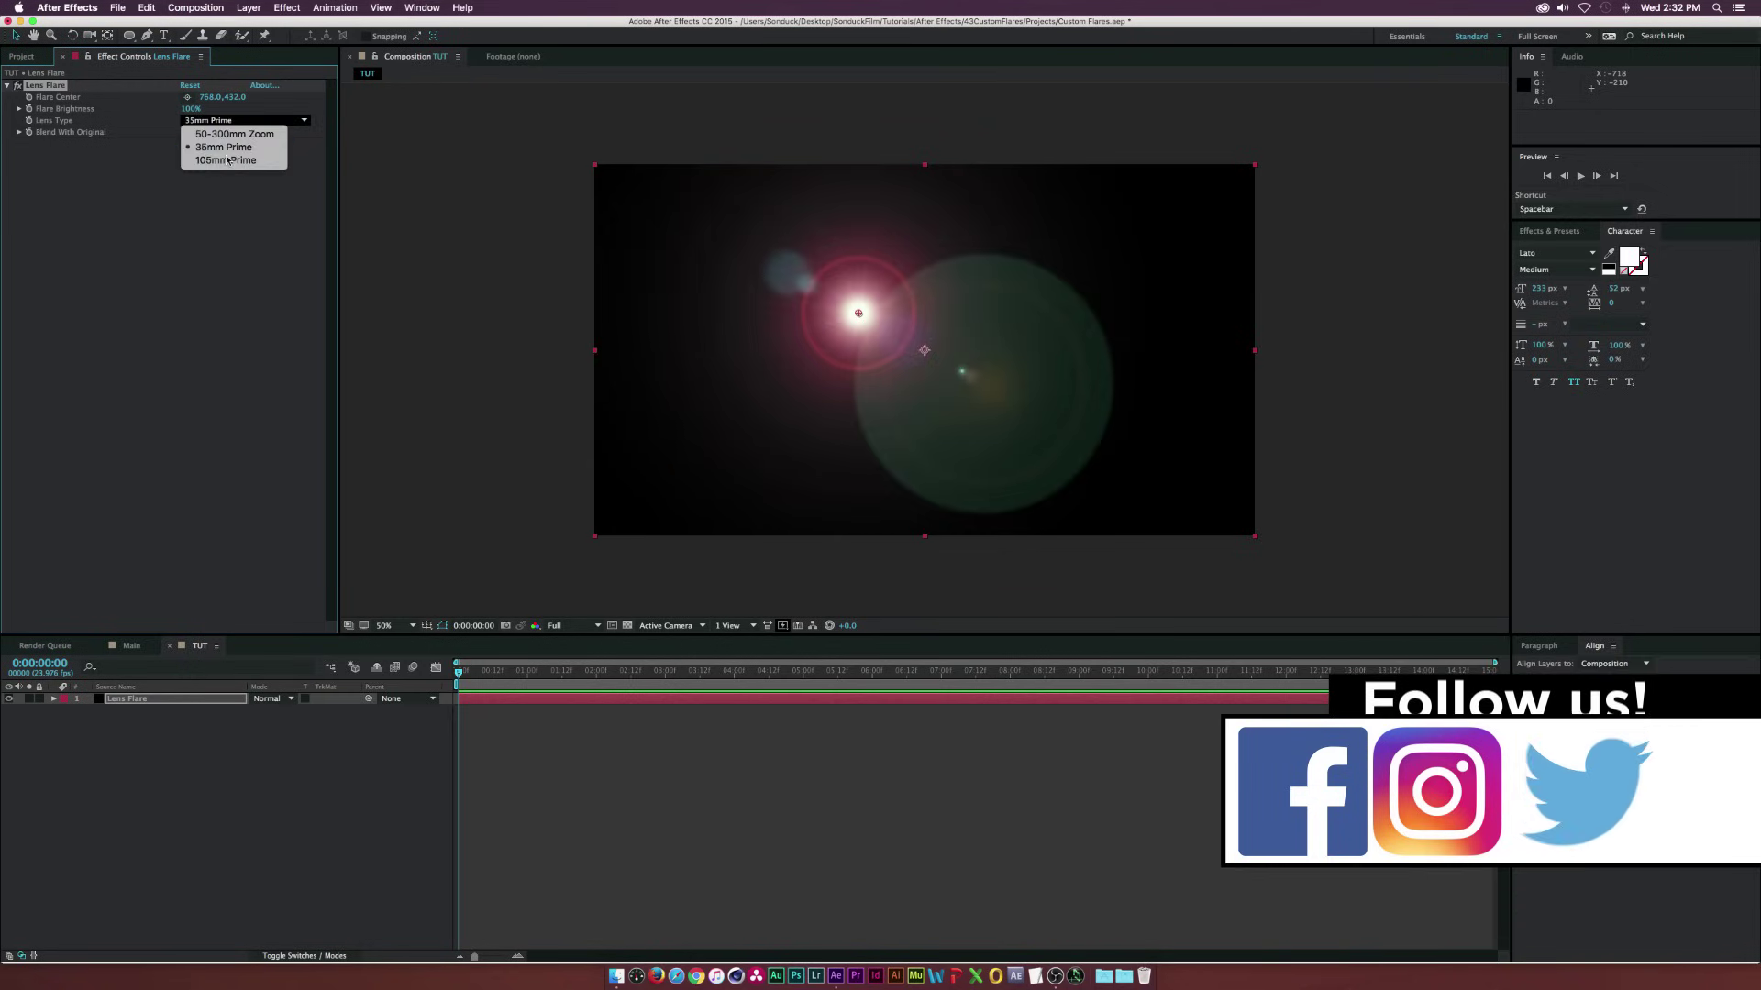
left_click(227, 161)
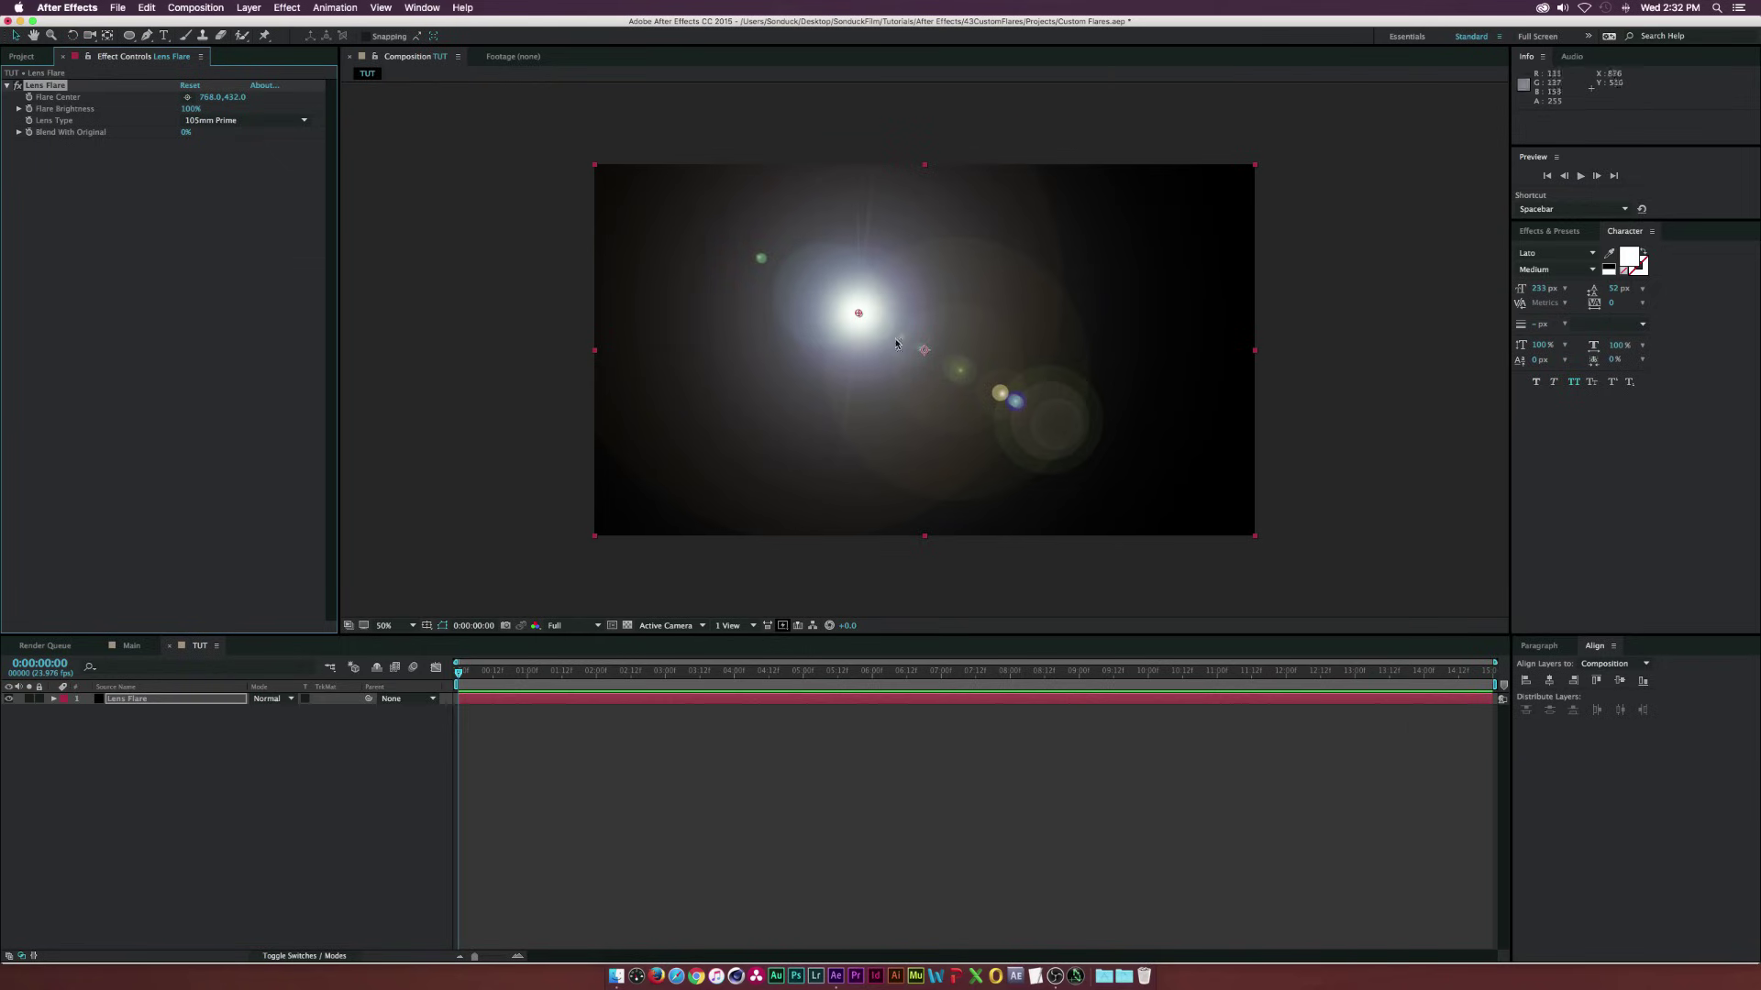
Drag the flare centre to the middle of the frame at 962, 544
left_click_drag(859, 317, 926, 351)
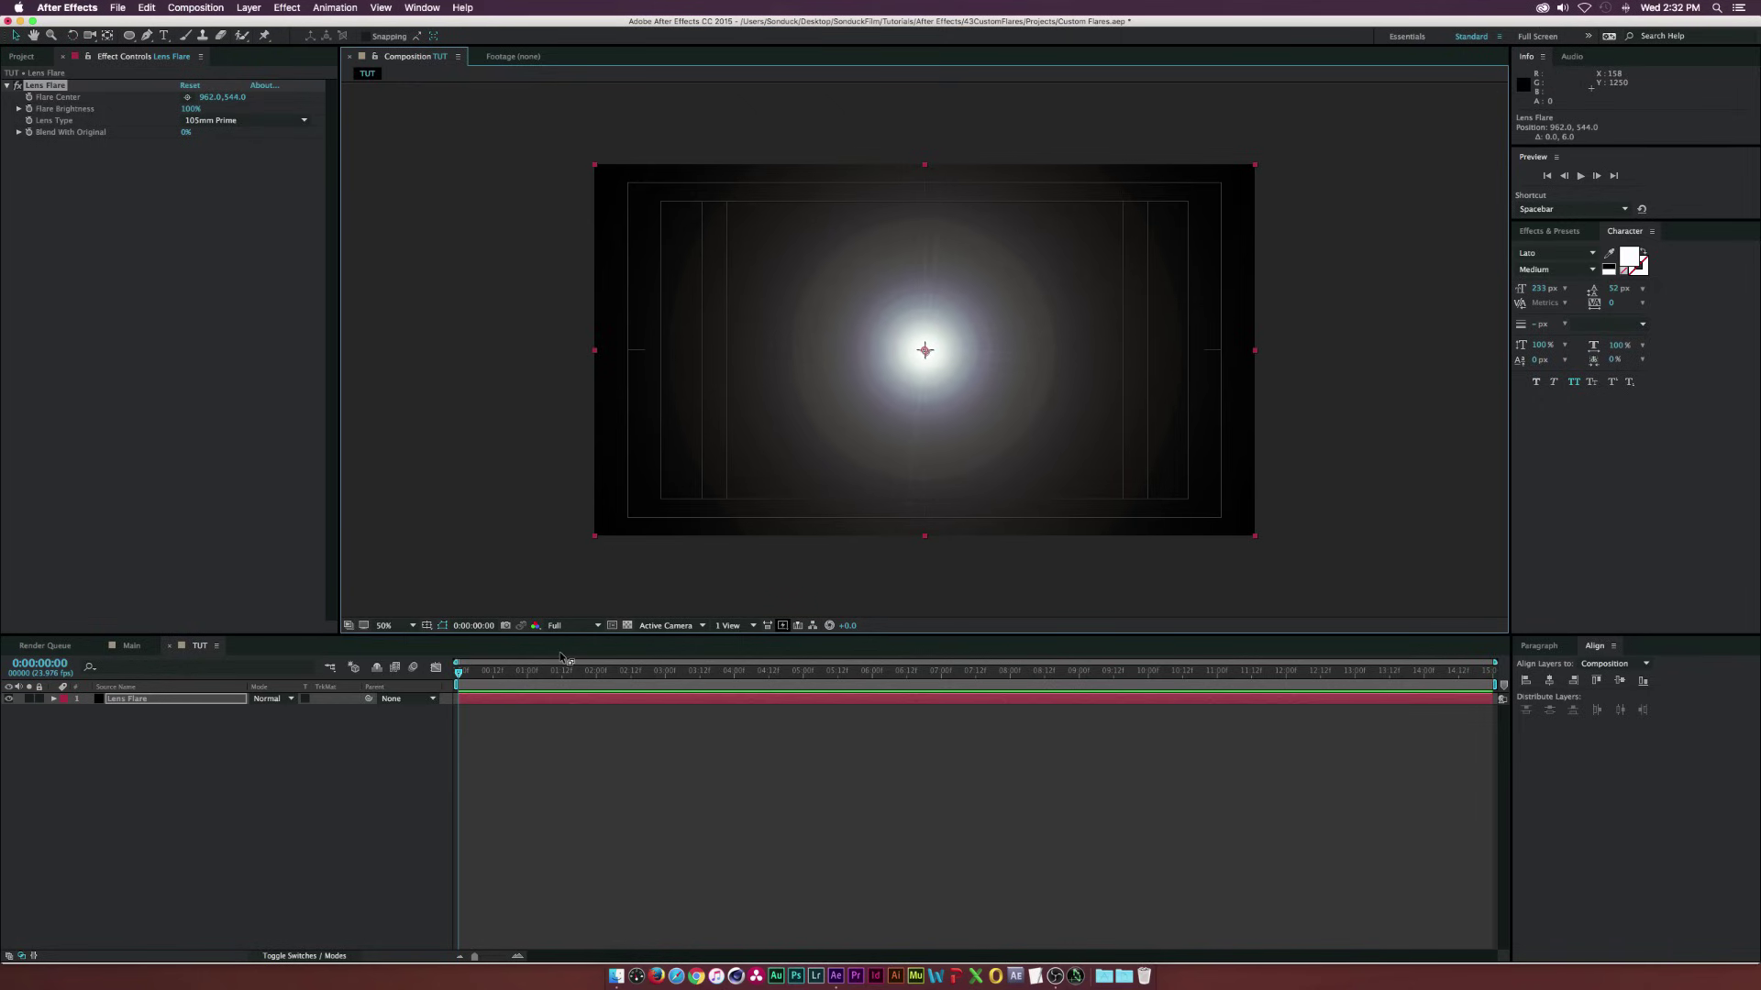
left_click(425, 624)
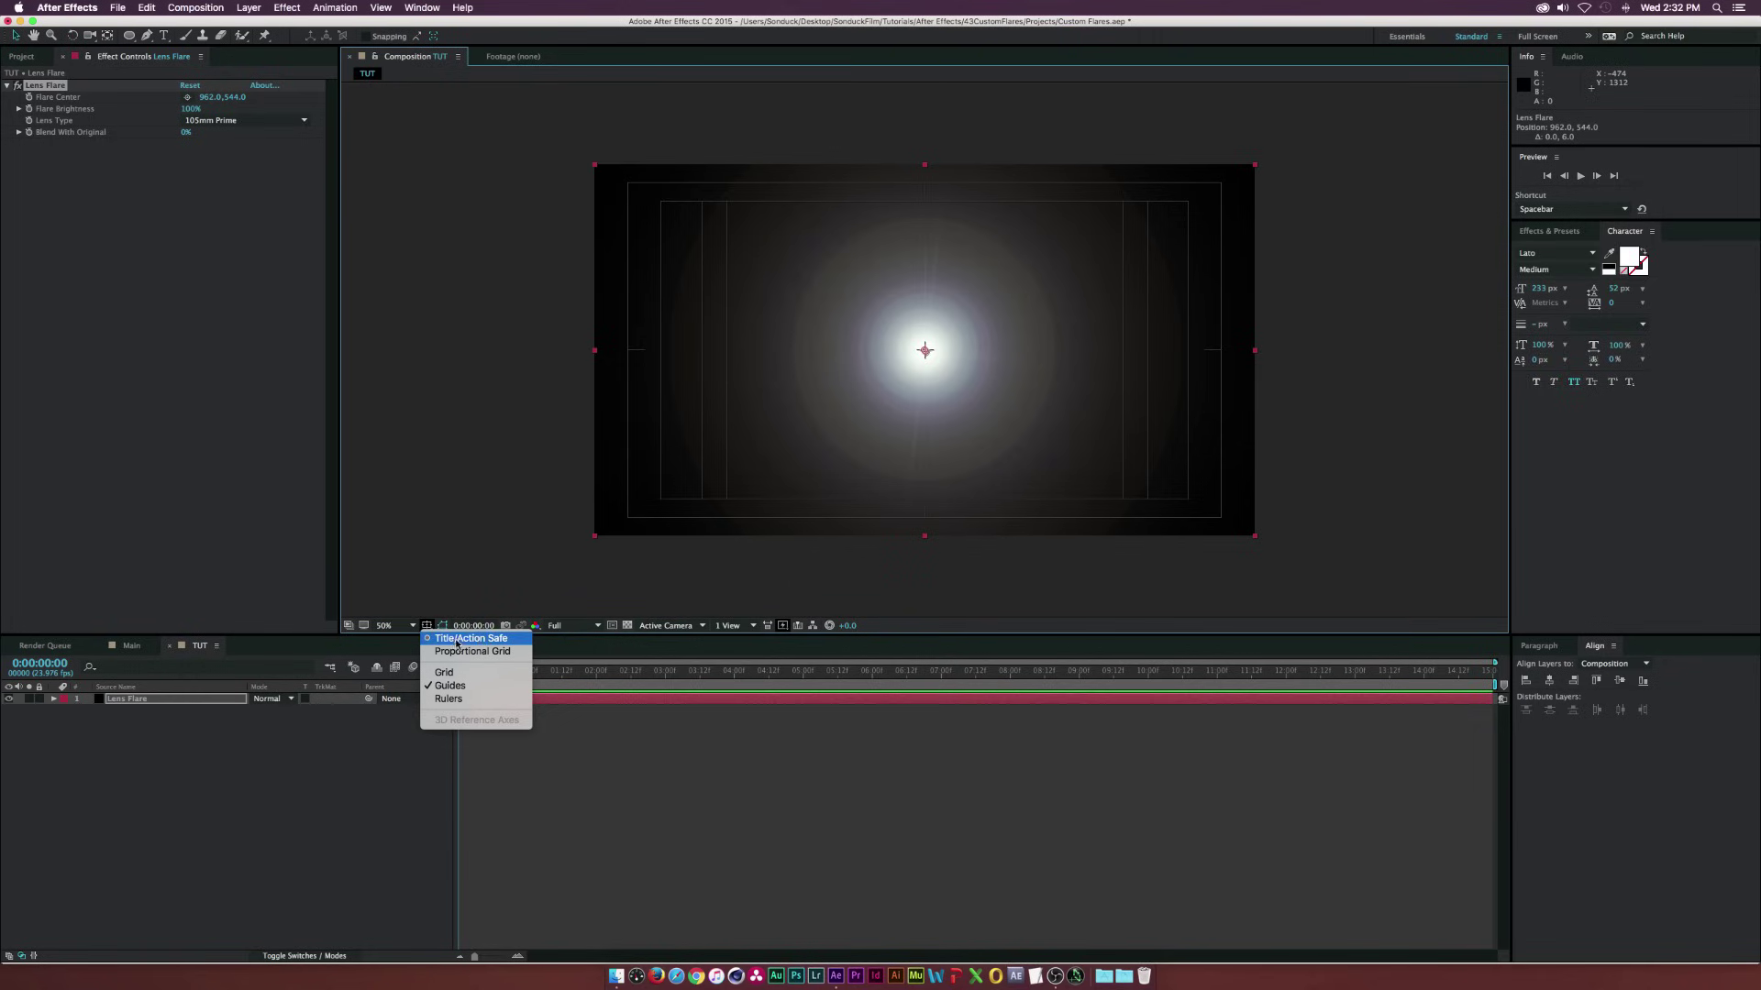
key("Escape")
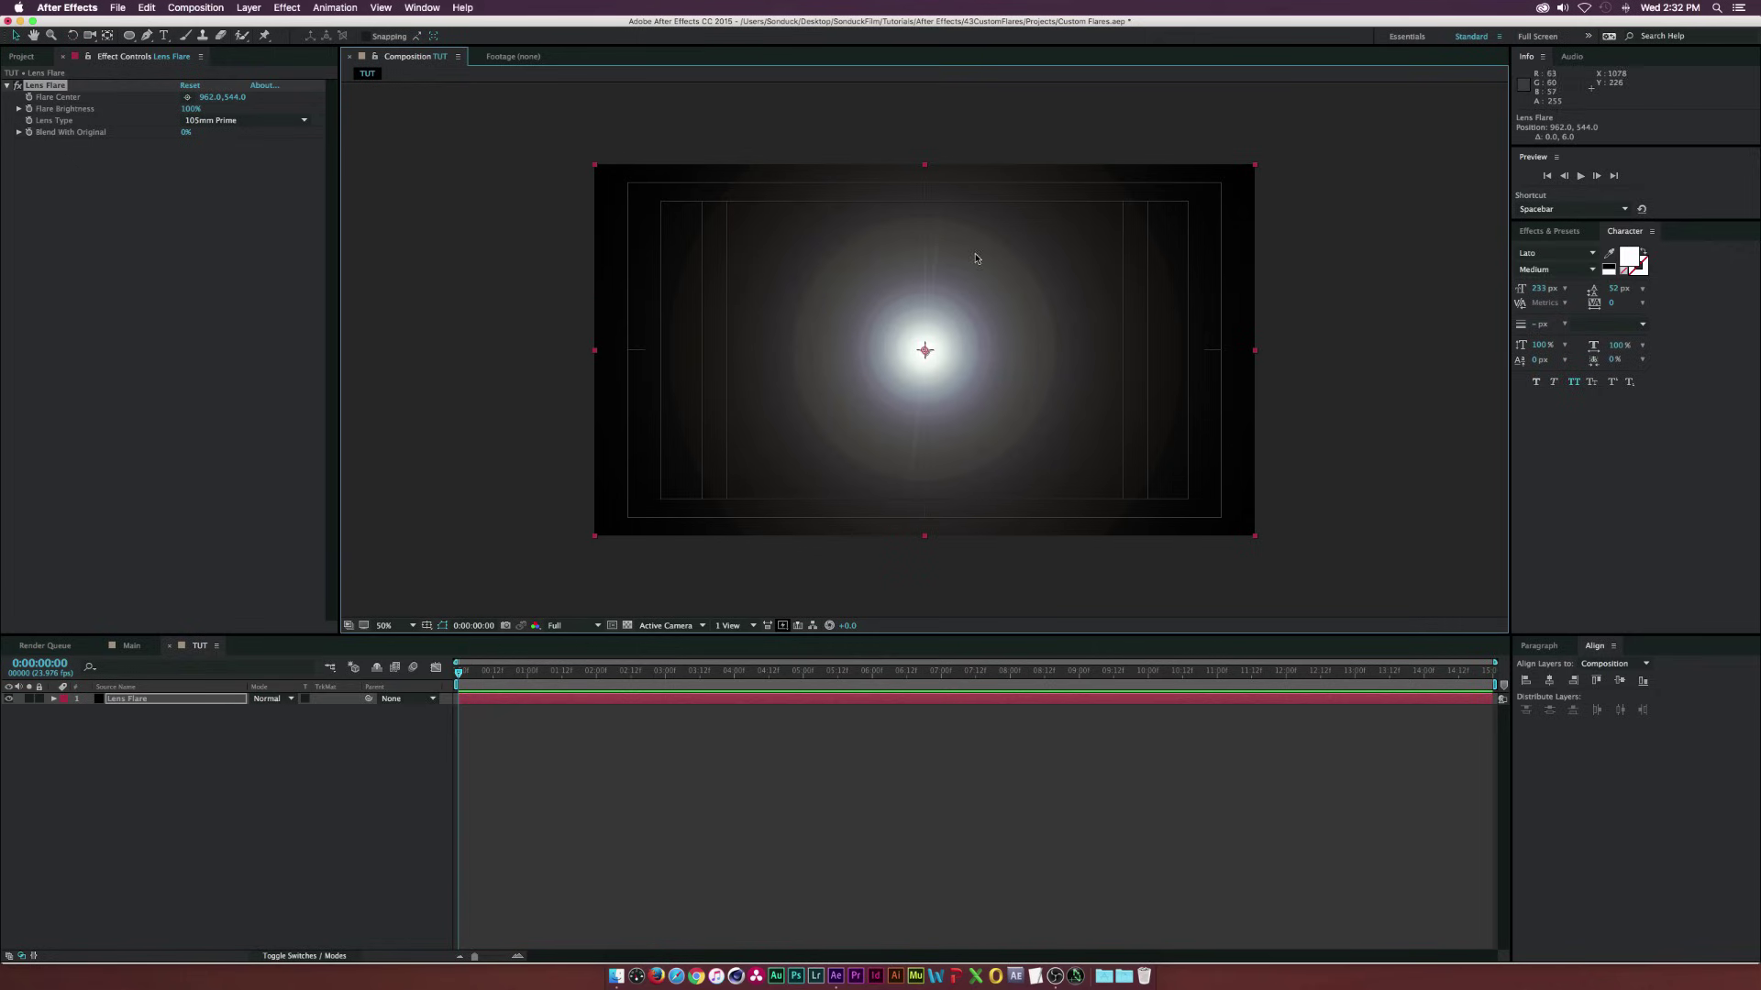
Add a Curves effect to the Lens Flare layer and pull the red curve down
left_click(229, 767)
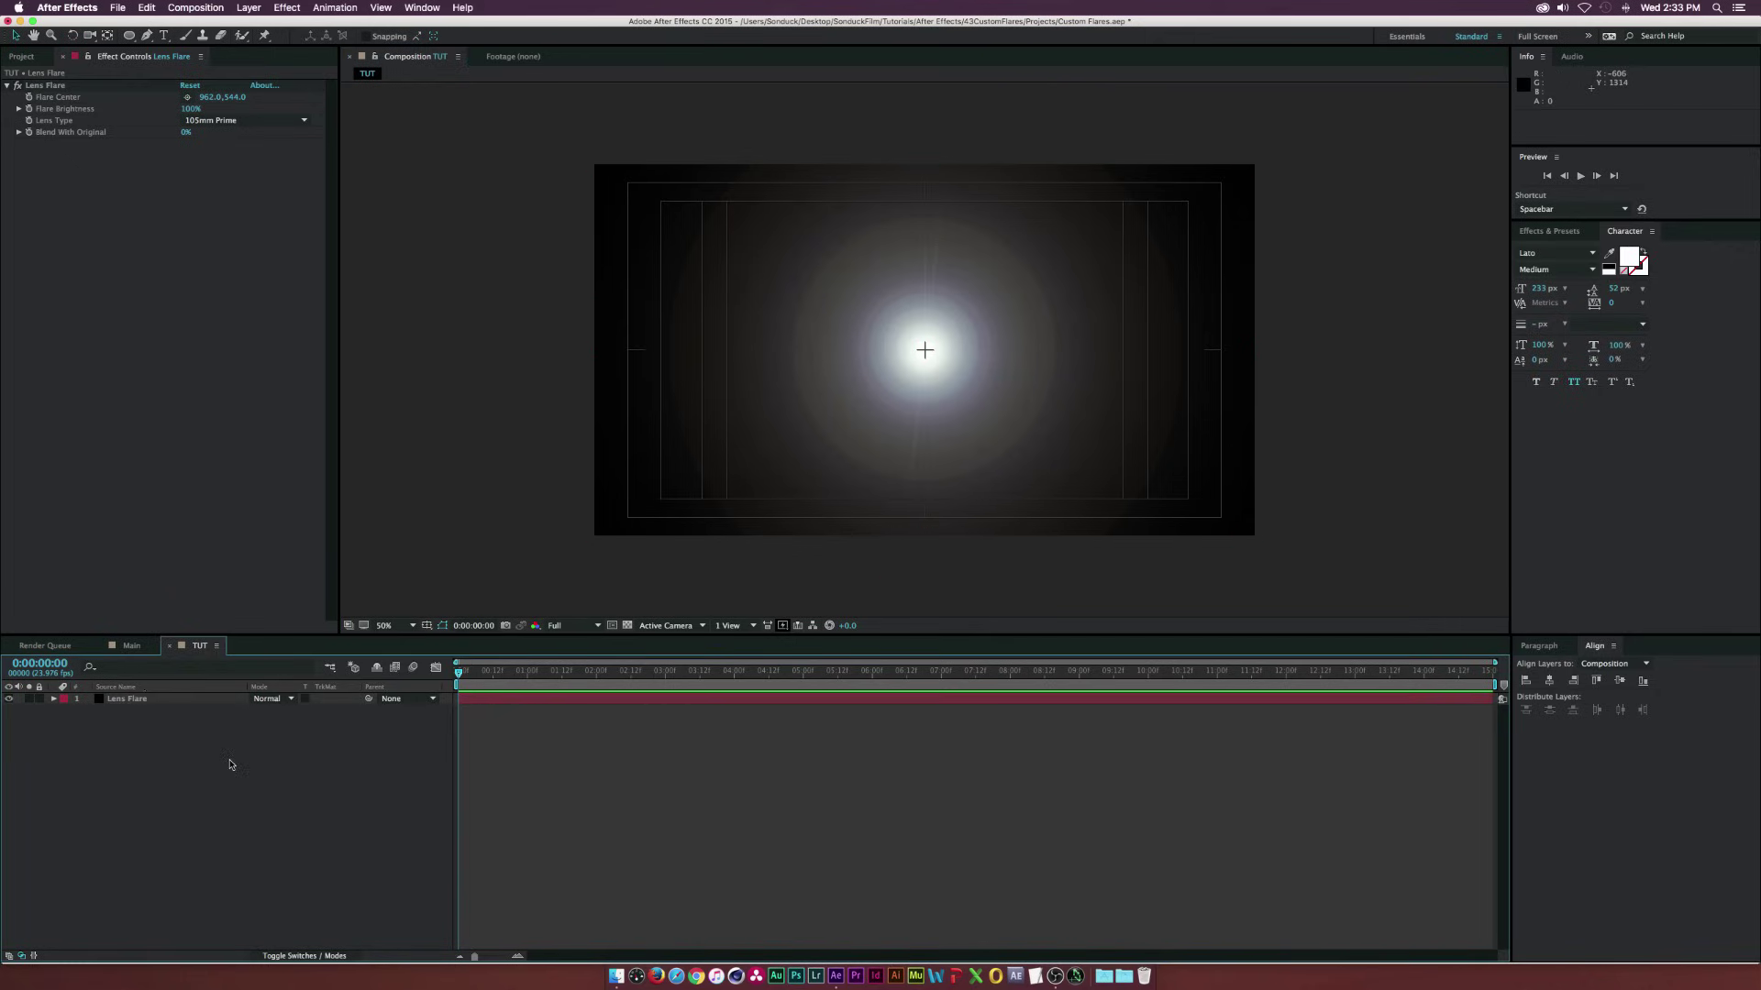
left_click(144, 700)
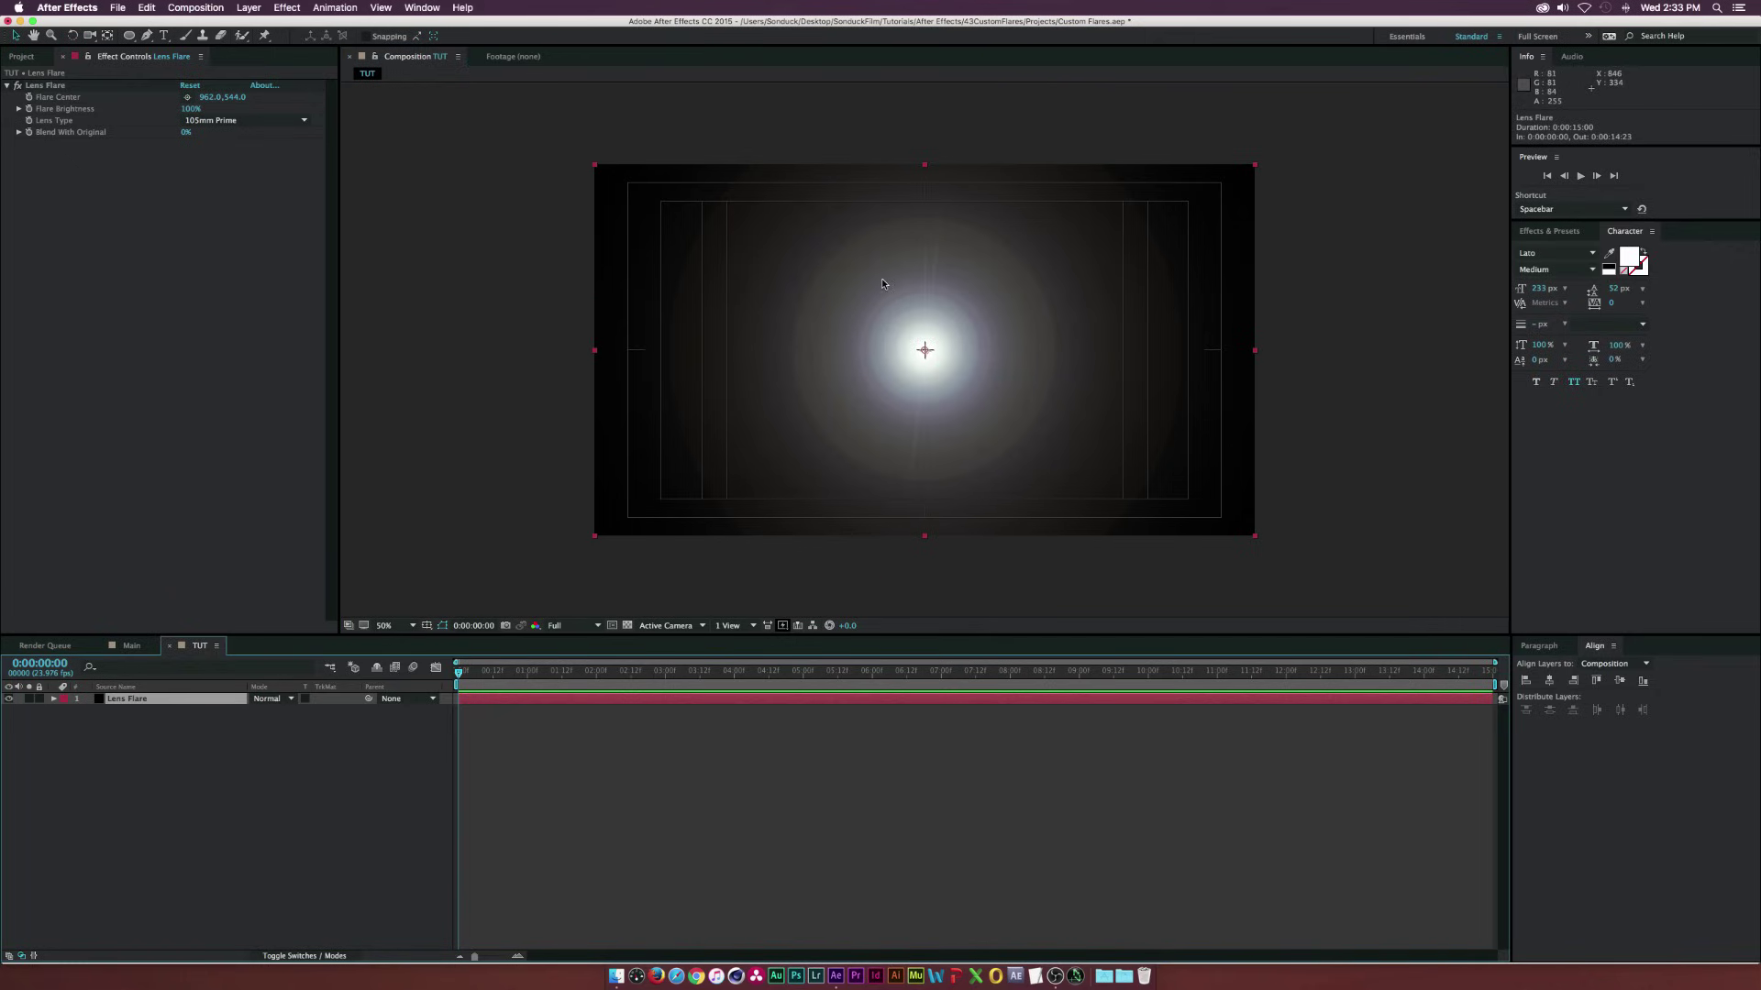
left_click(288, 6)
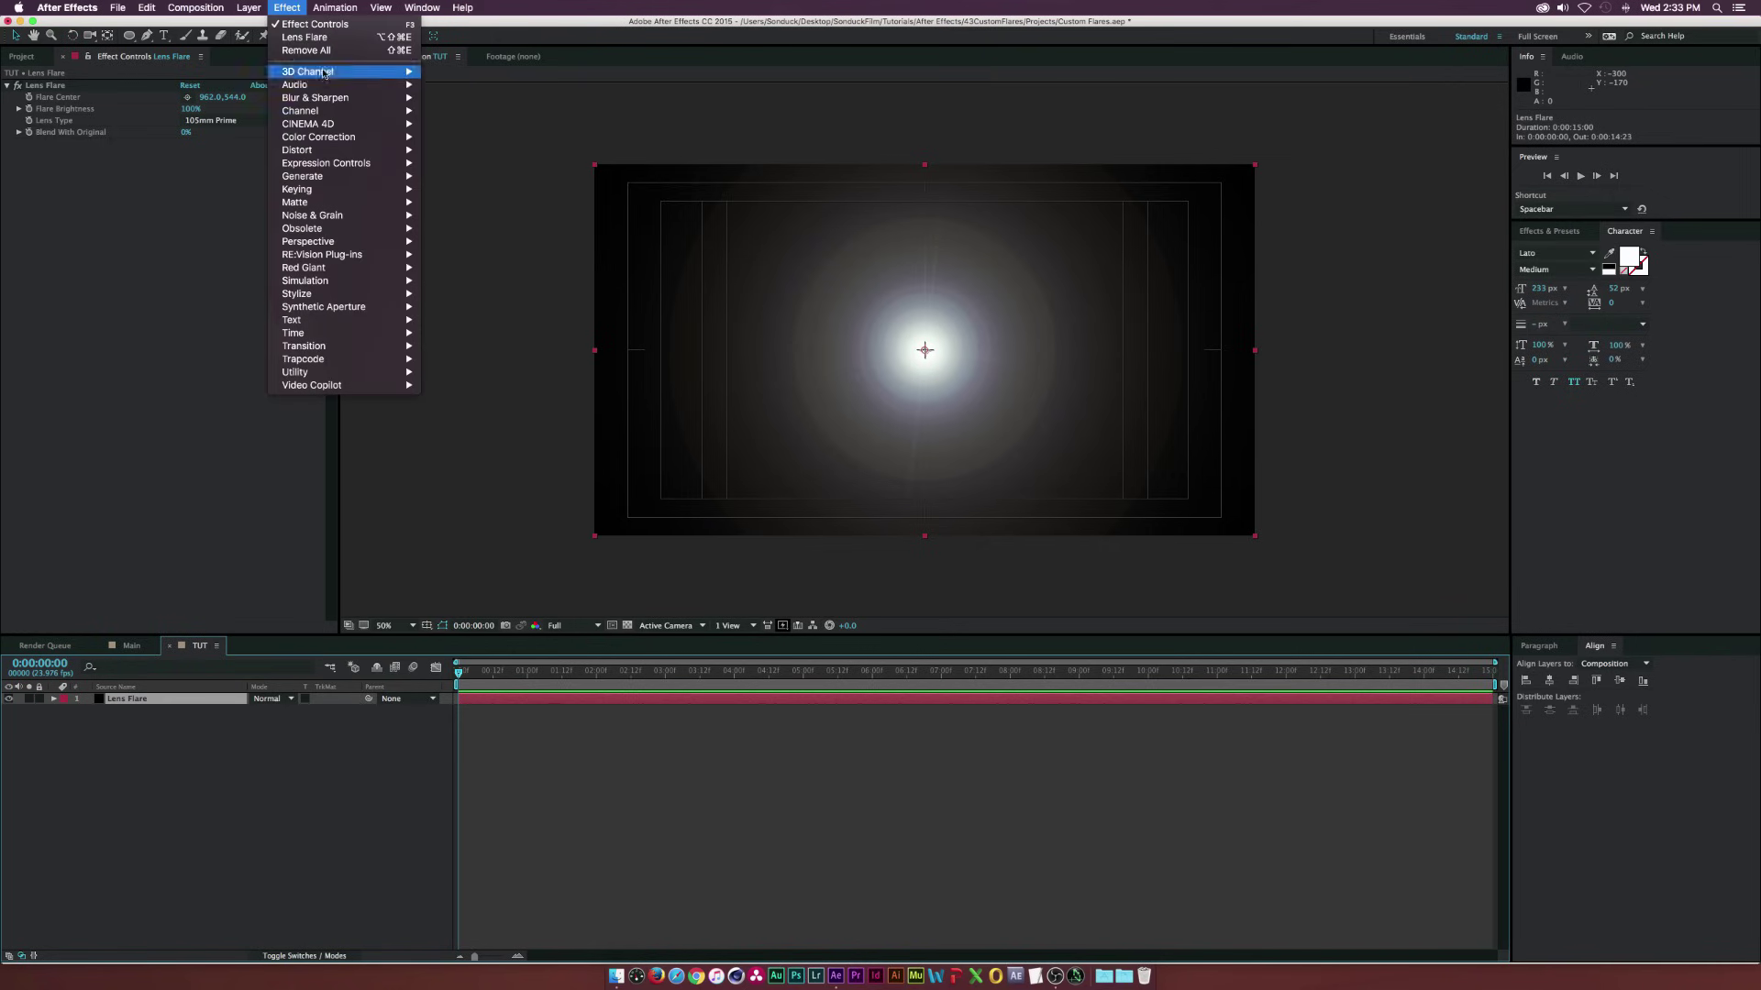
mouse_move(348, 137)
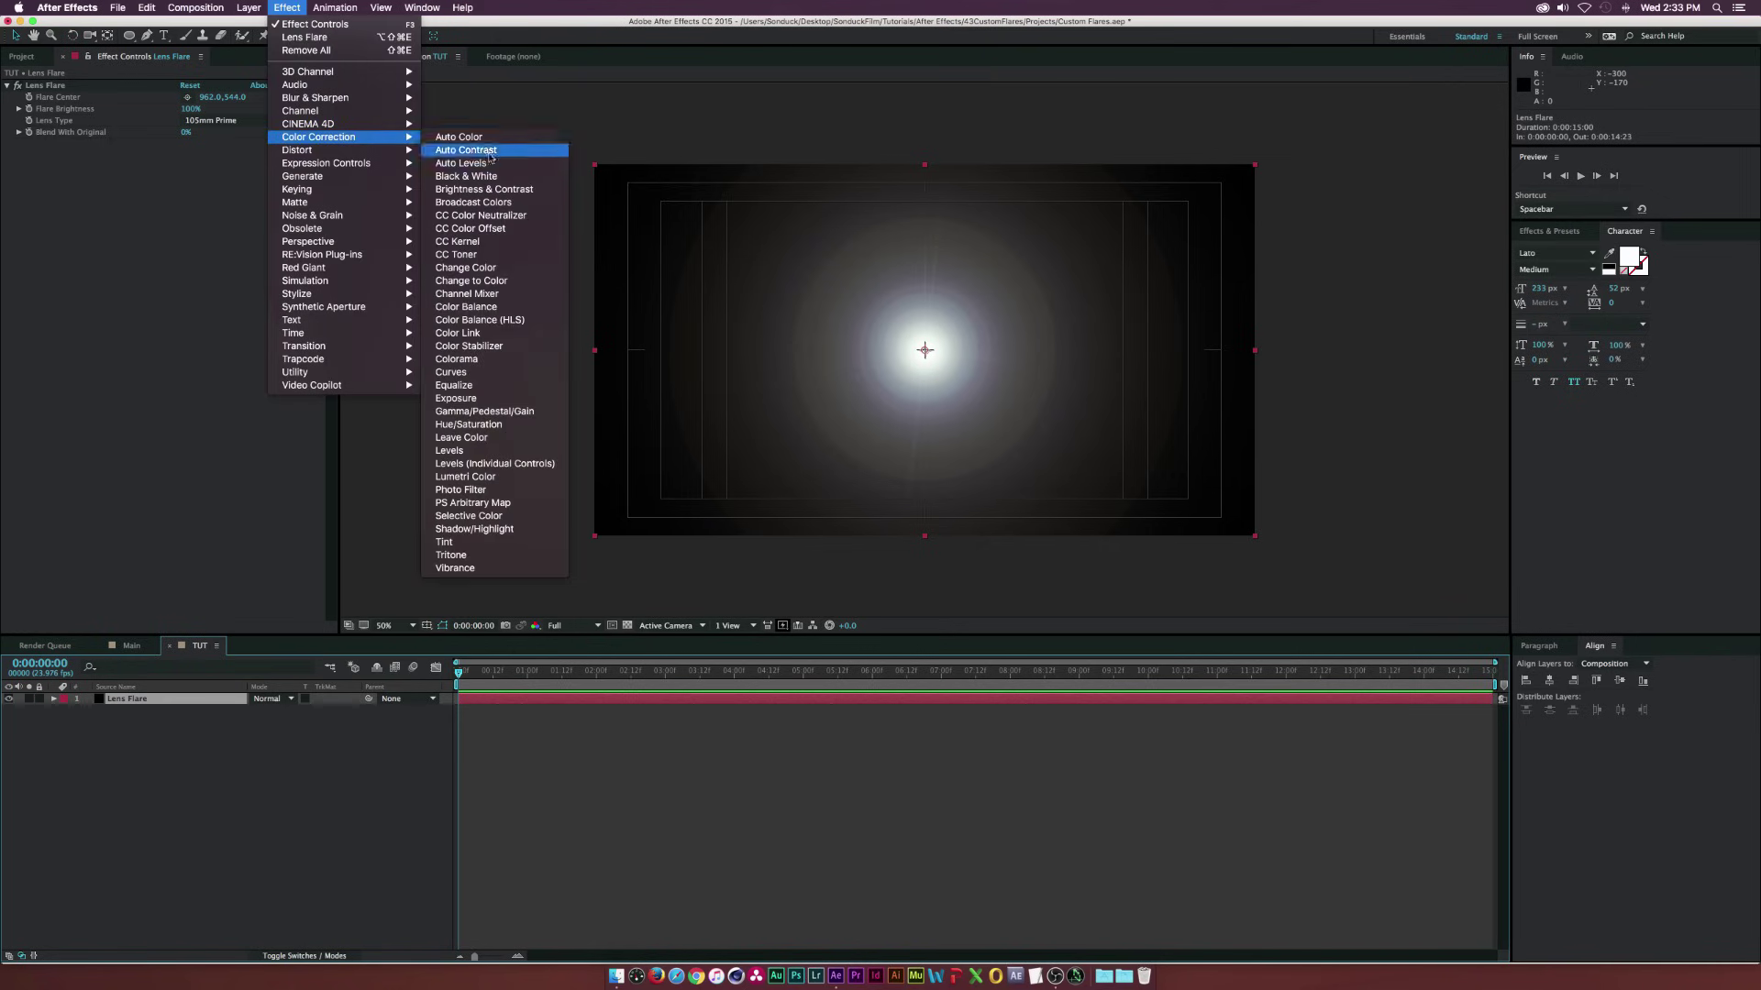
left_click(453, 373)
left_click(203, 156)
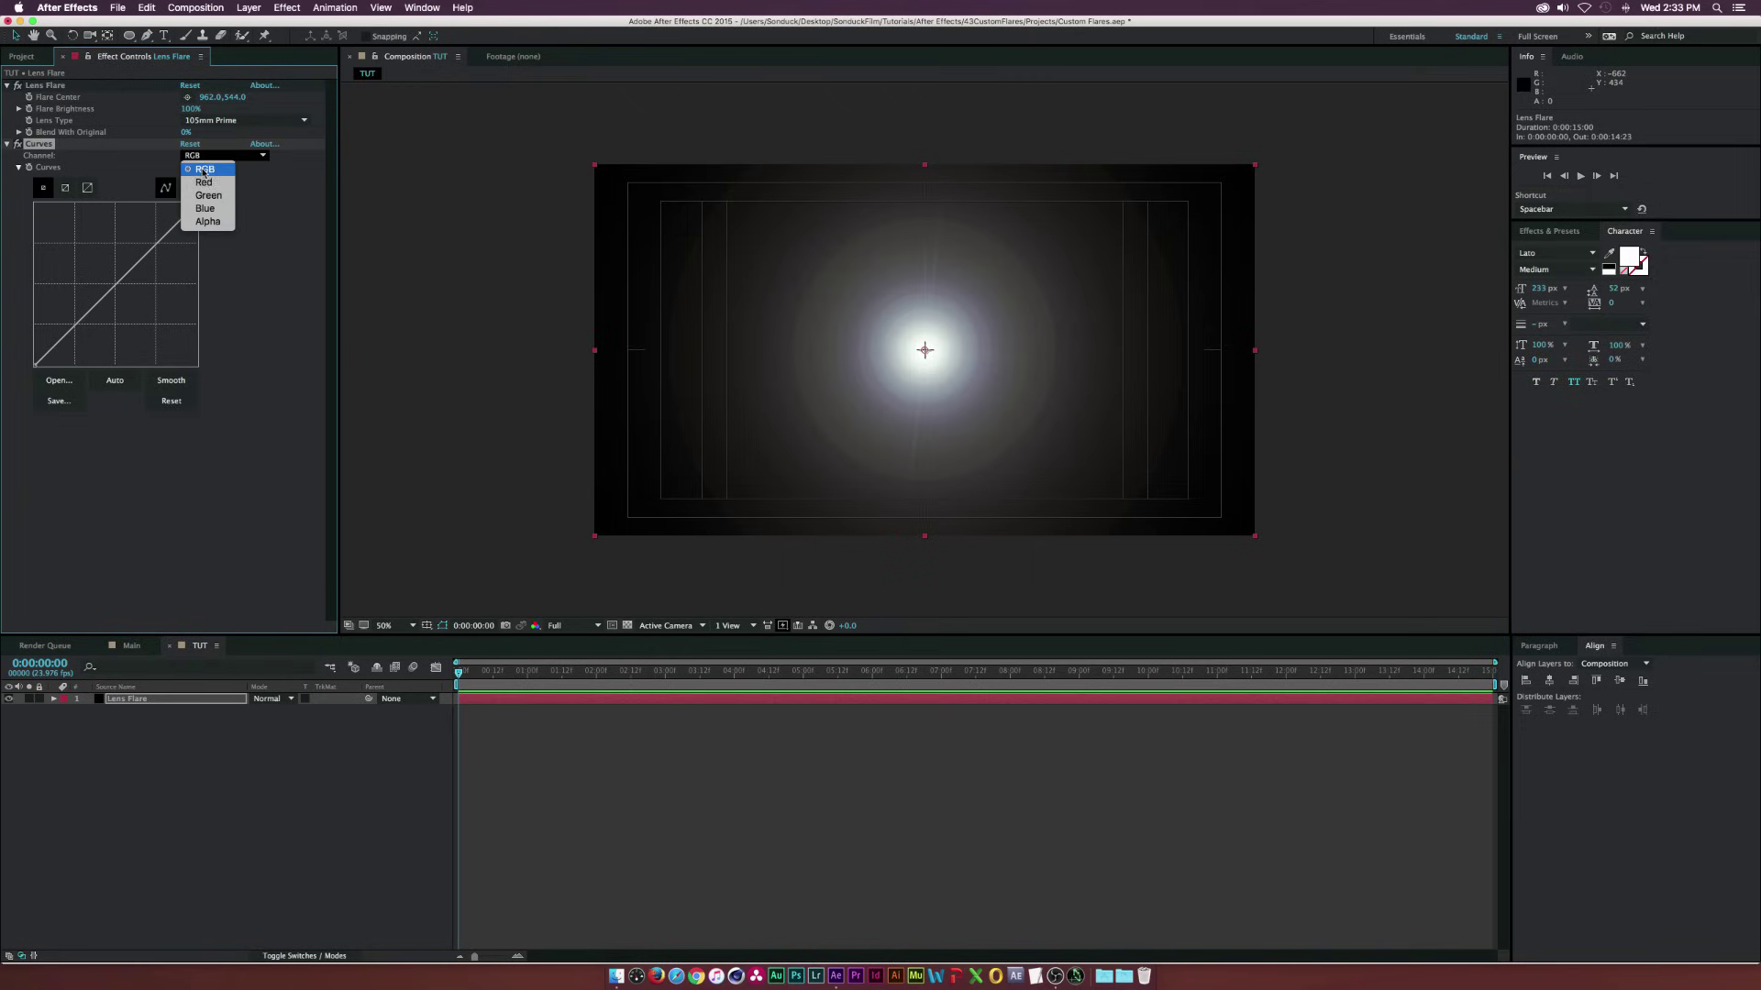
left_click(203, 183)
left_click_drag(86, 316, 89, 328)
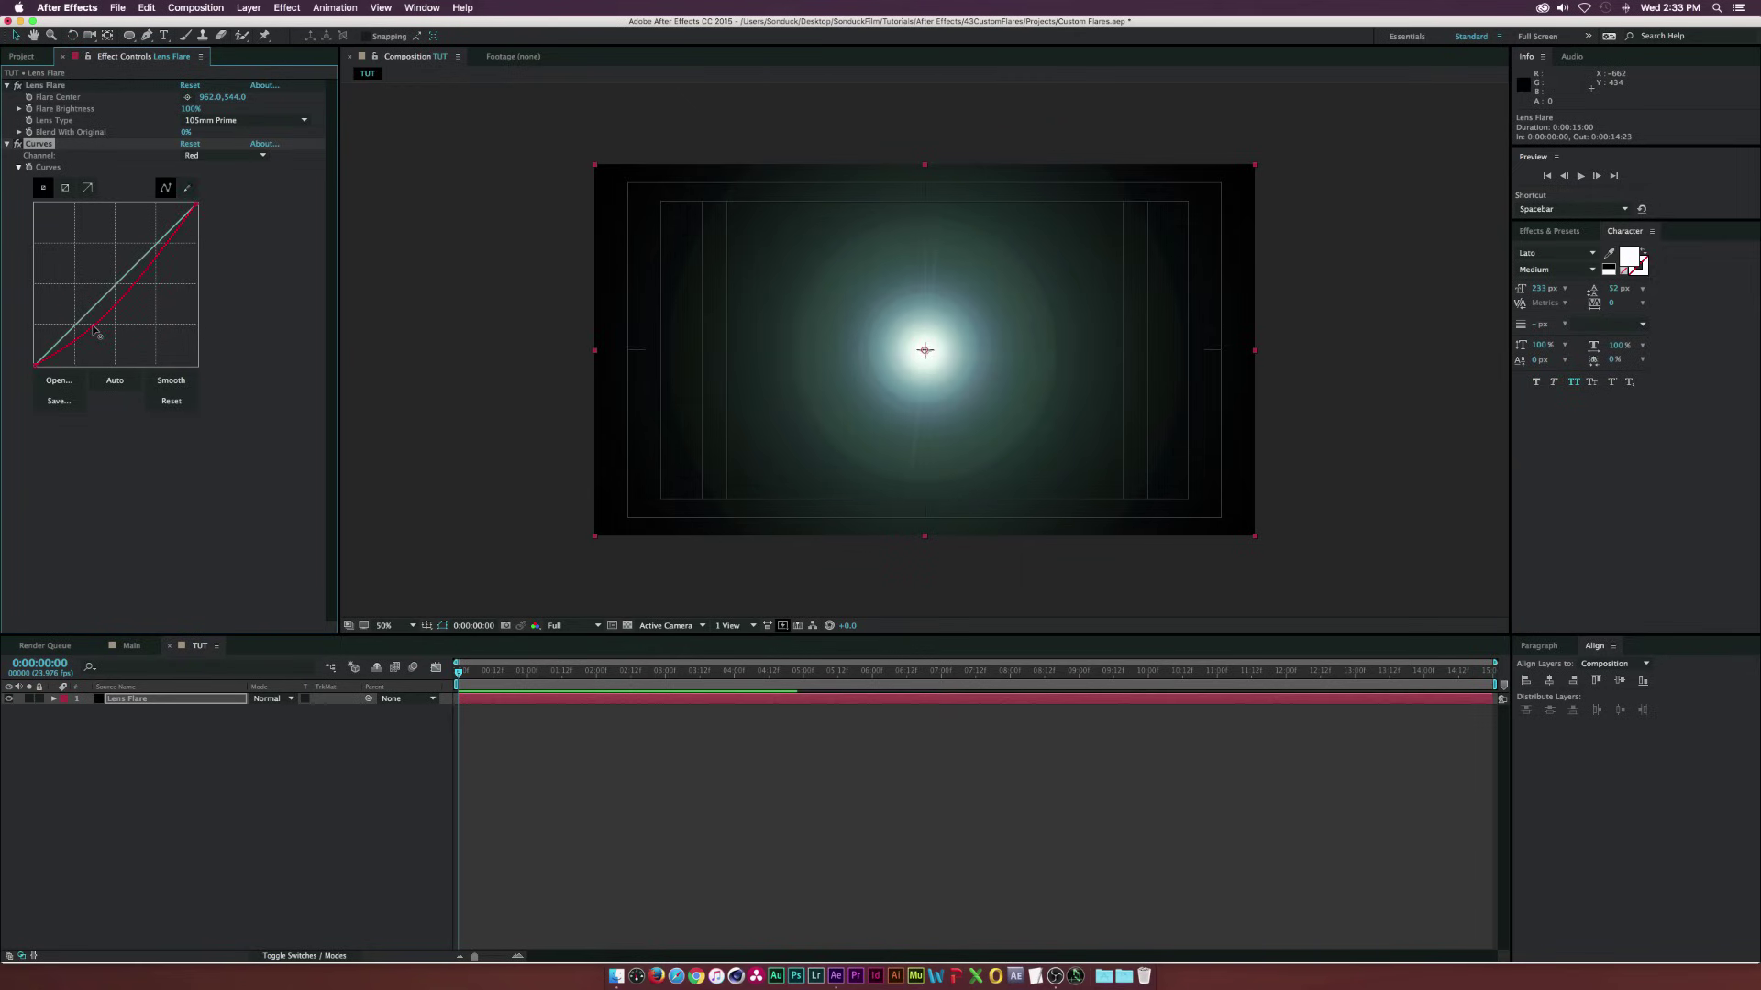
left_click_drag(165, 237, 168, 246)
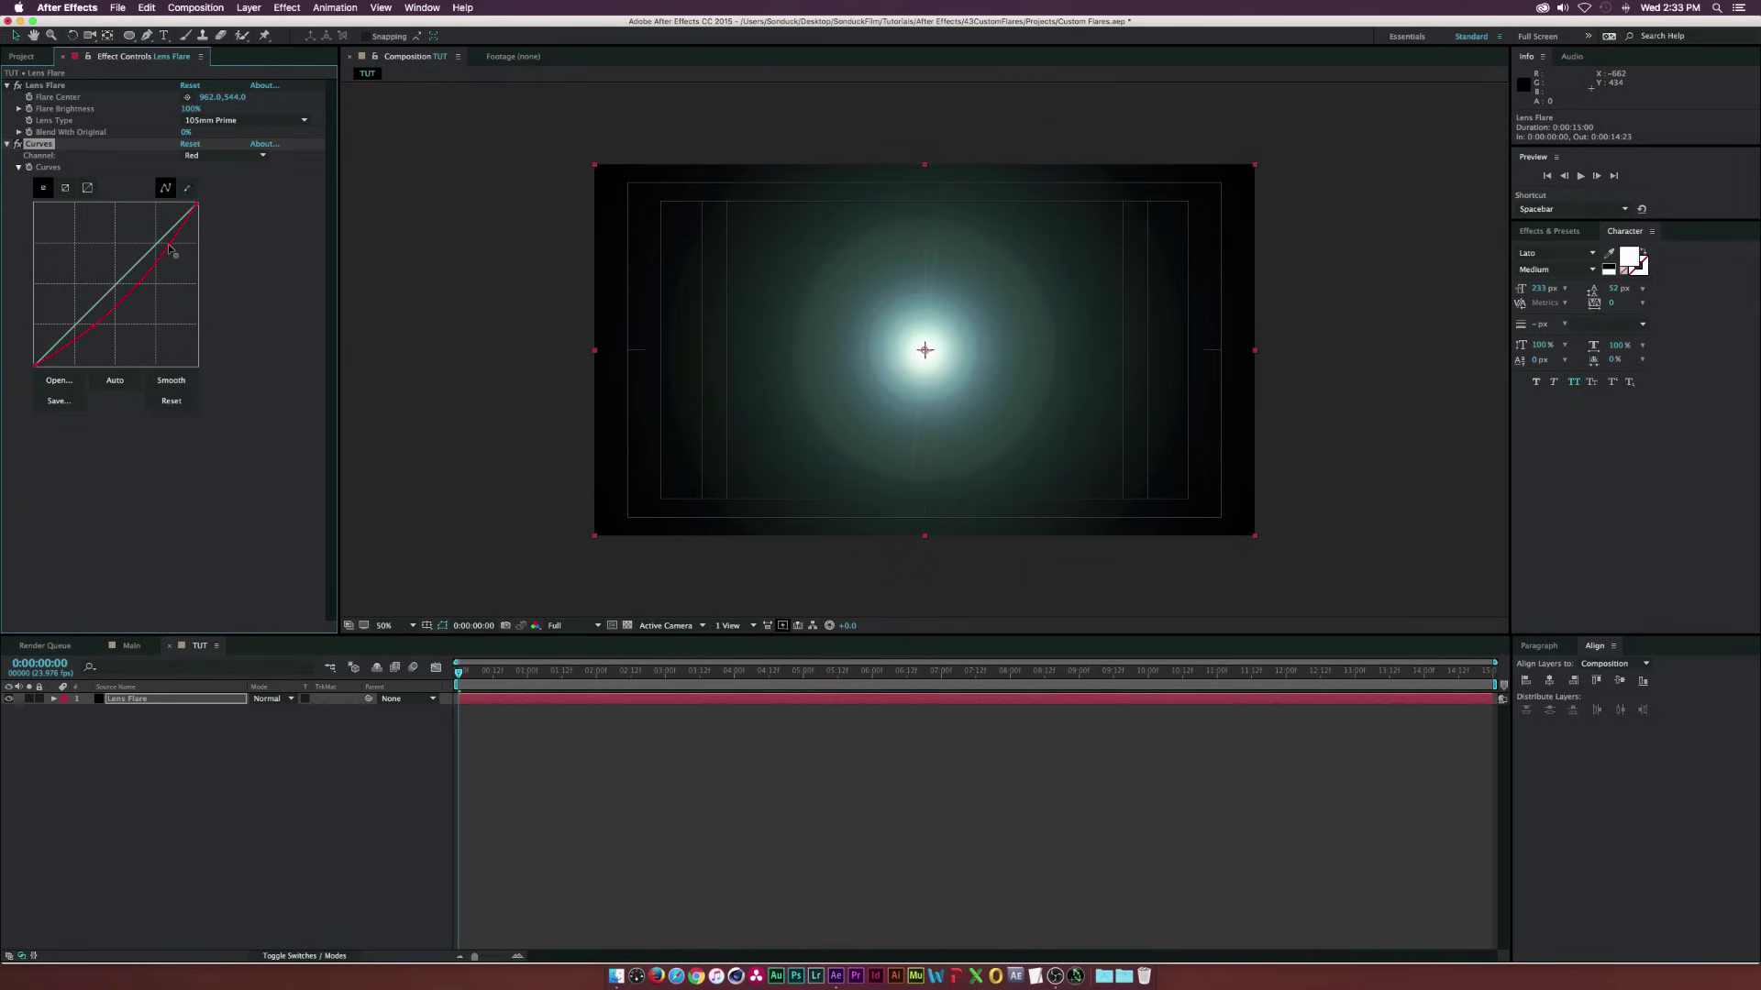
Bend the green curve down and bow the blue curve upward for a purple tint
left_click(238, 155)
left_click(209, 196)
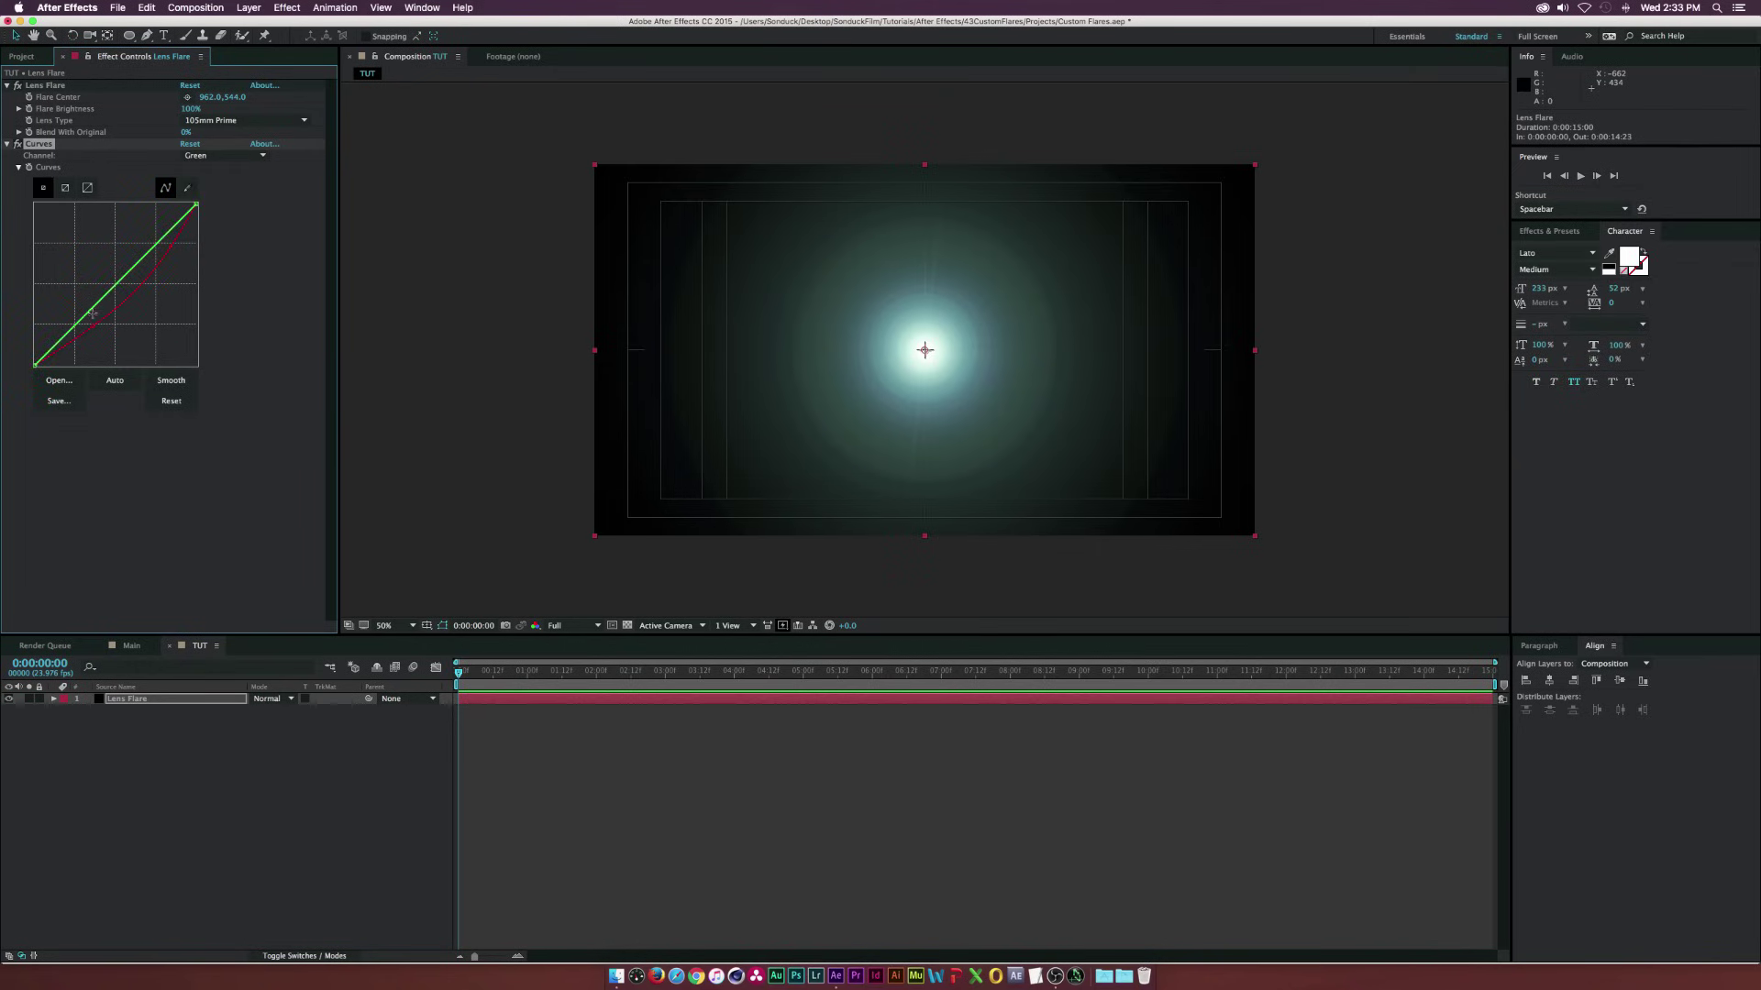
left_click_drag(96, 299, 96, 321)
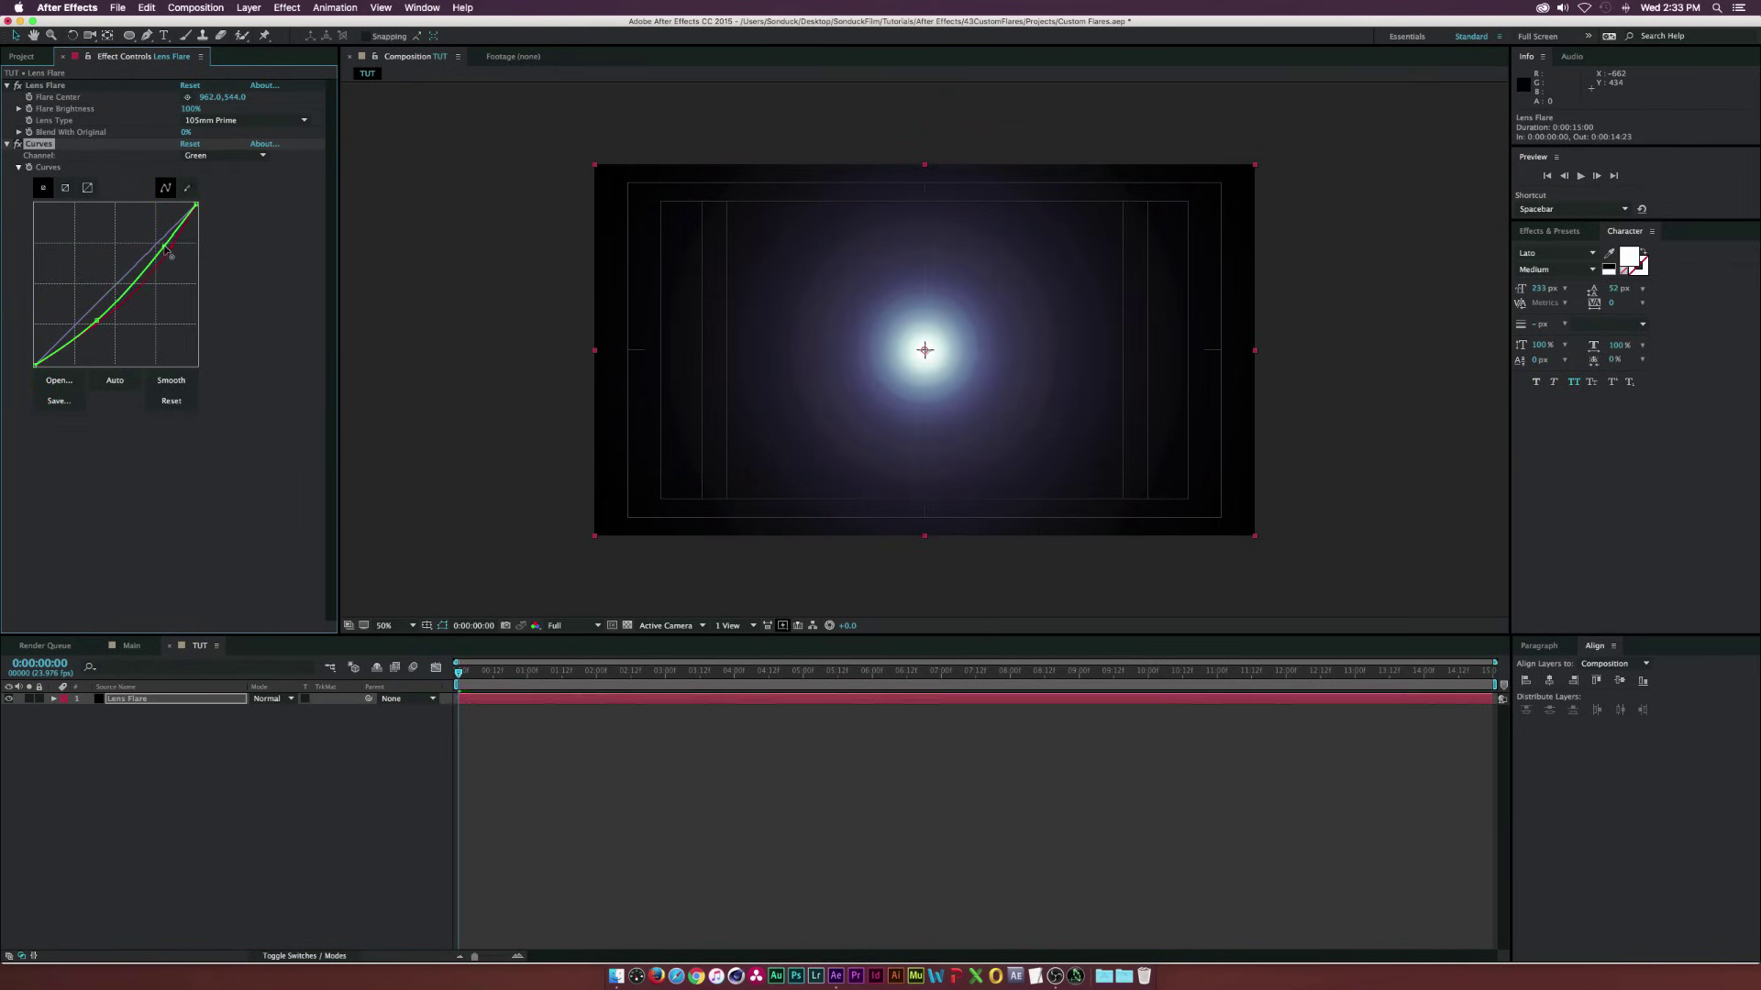
left_click_drag(159, 236, 165, 245)
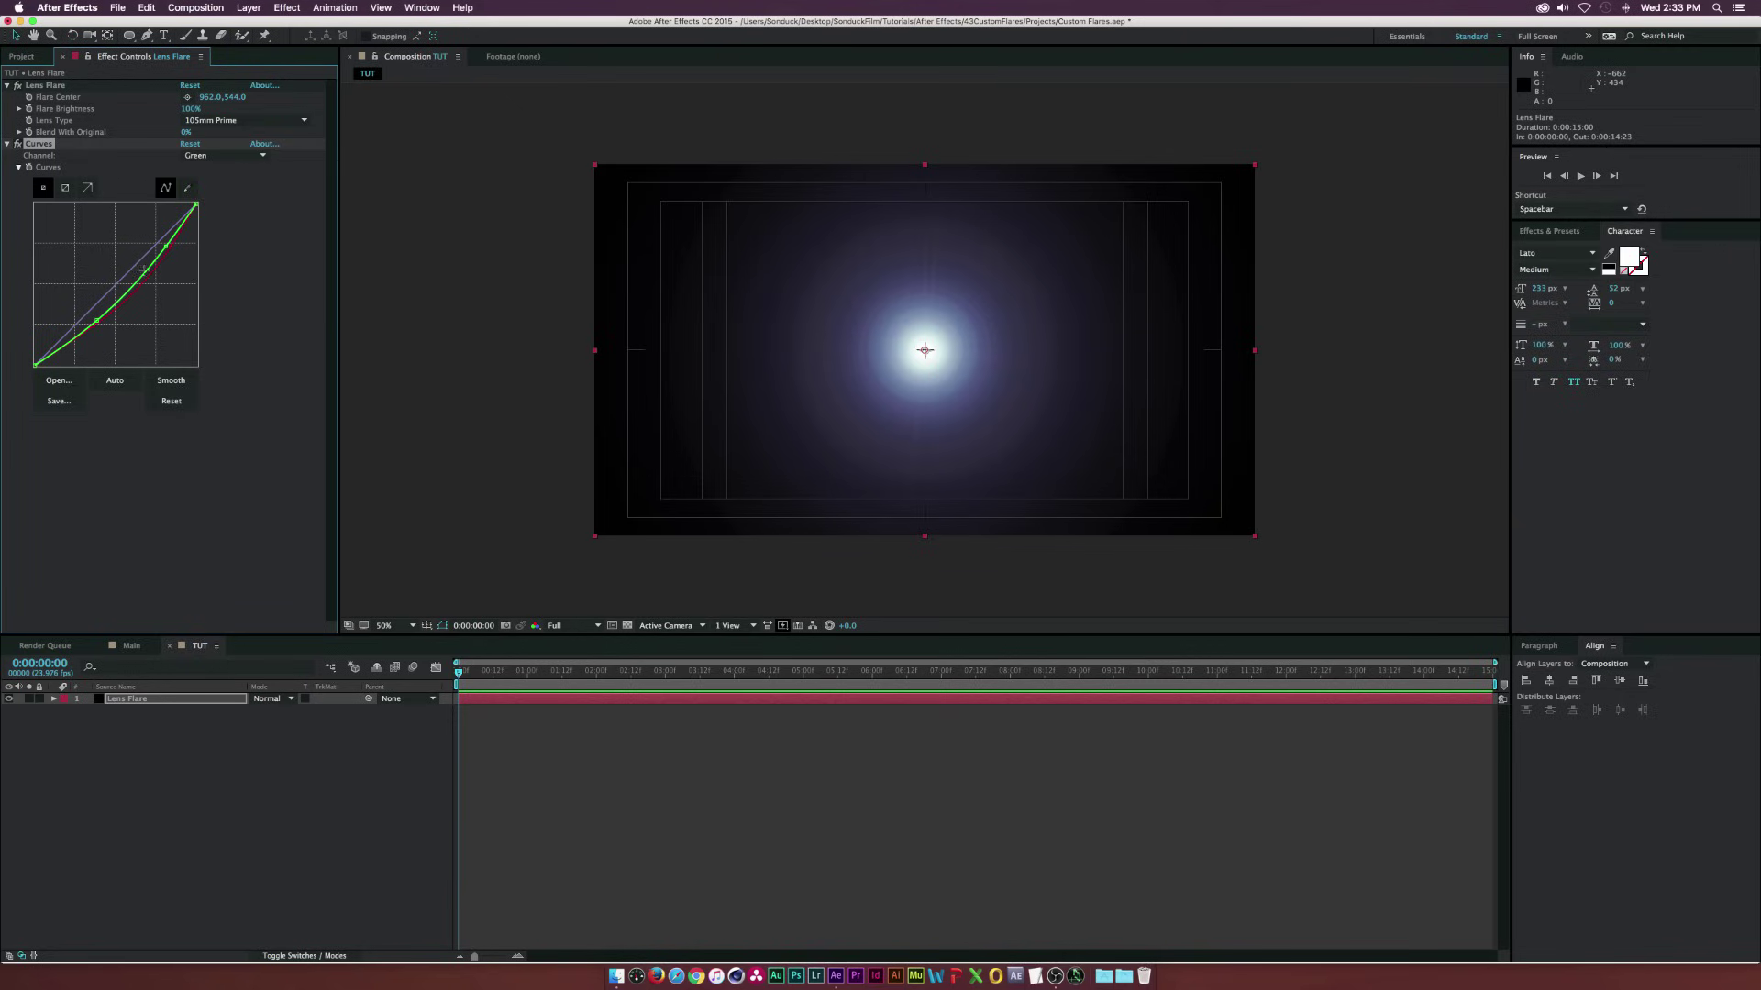
left_click(199, 158)
left_click(197, 209)
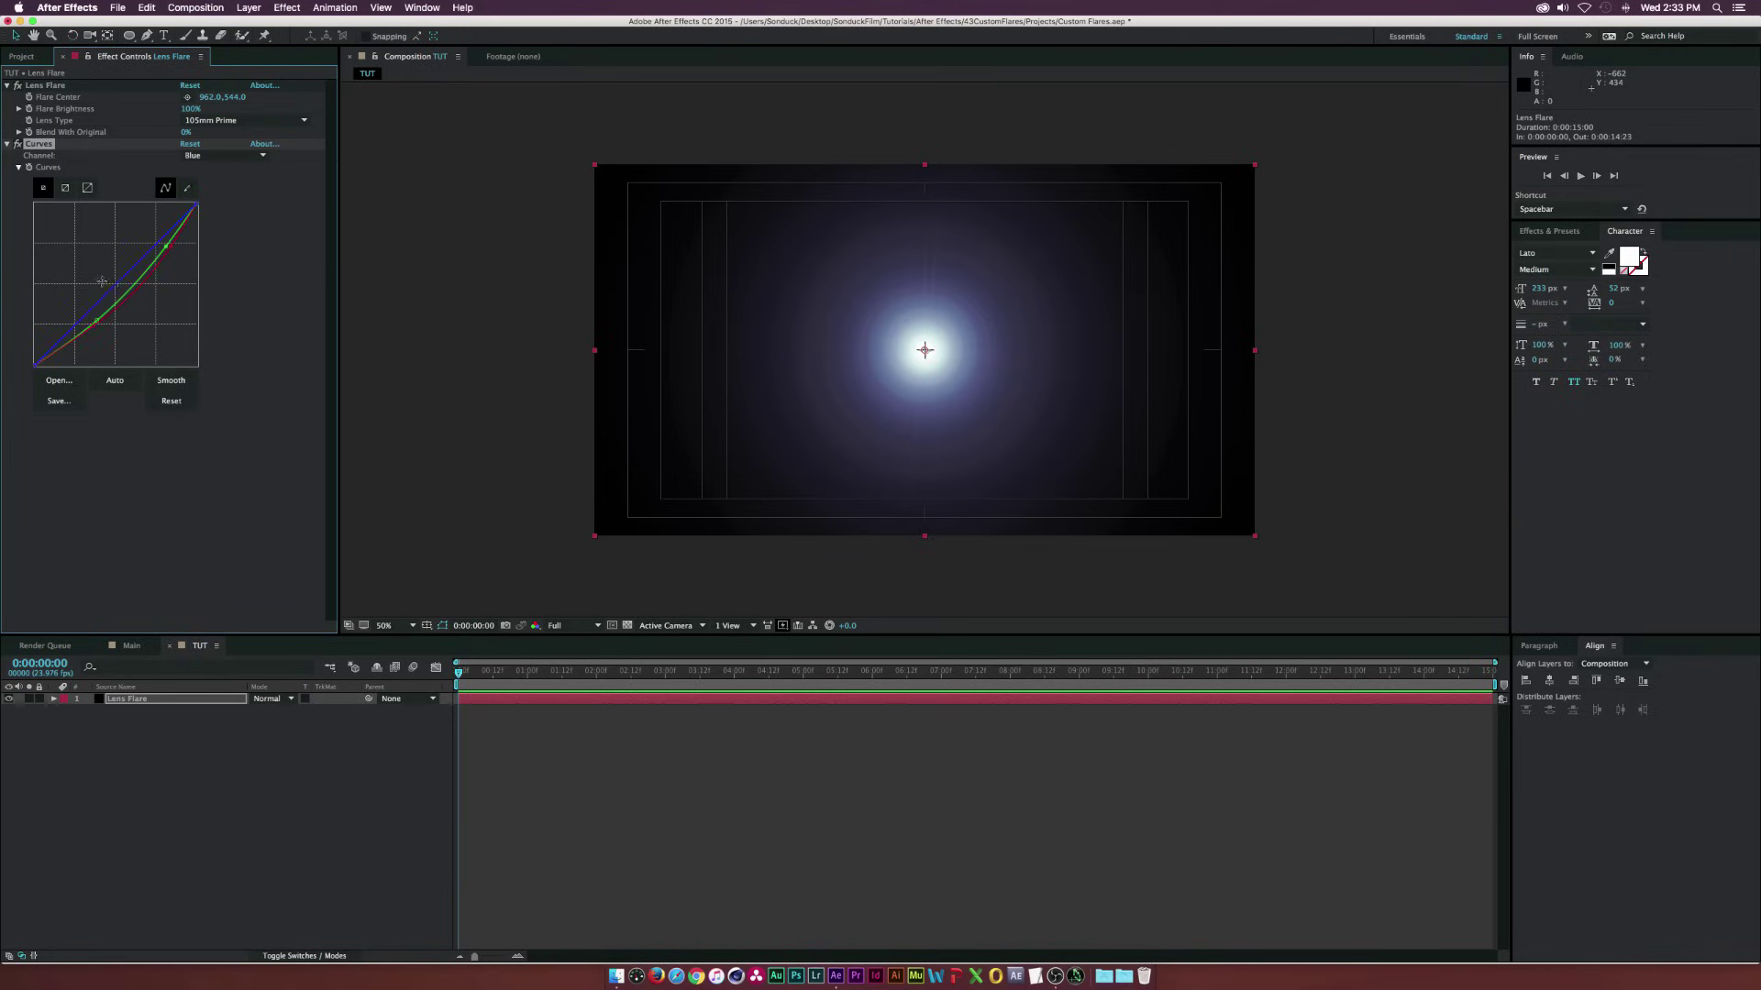
left_click_drag(119, 282, 114, 274)
Create a solid named Streak and mask it to a thin horizontal bar across the flare
left_click(242, 804)
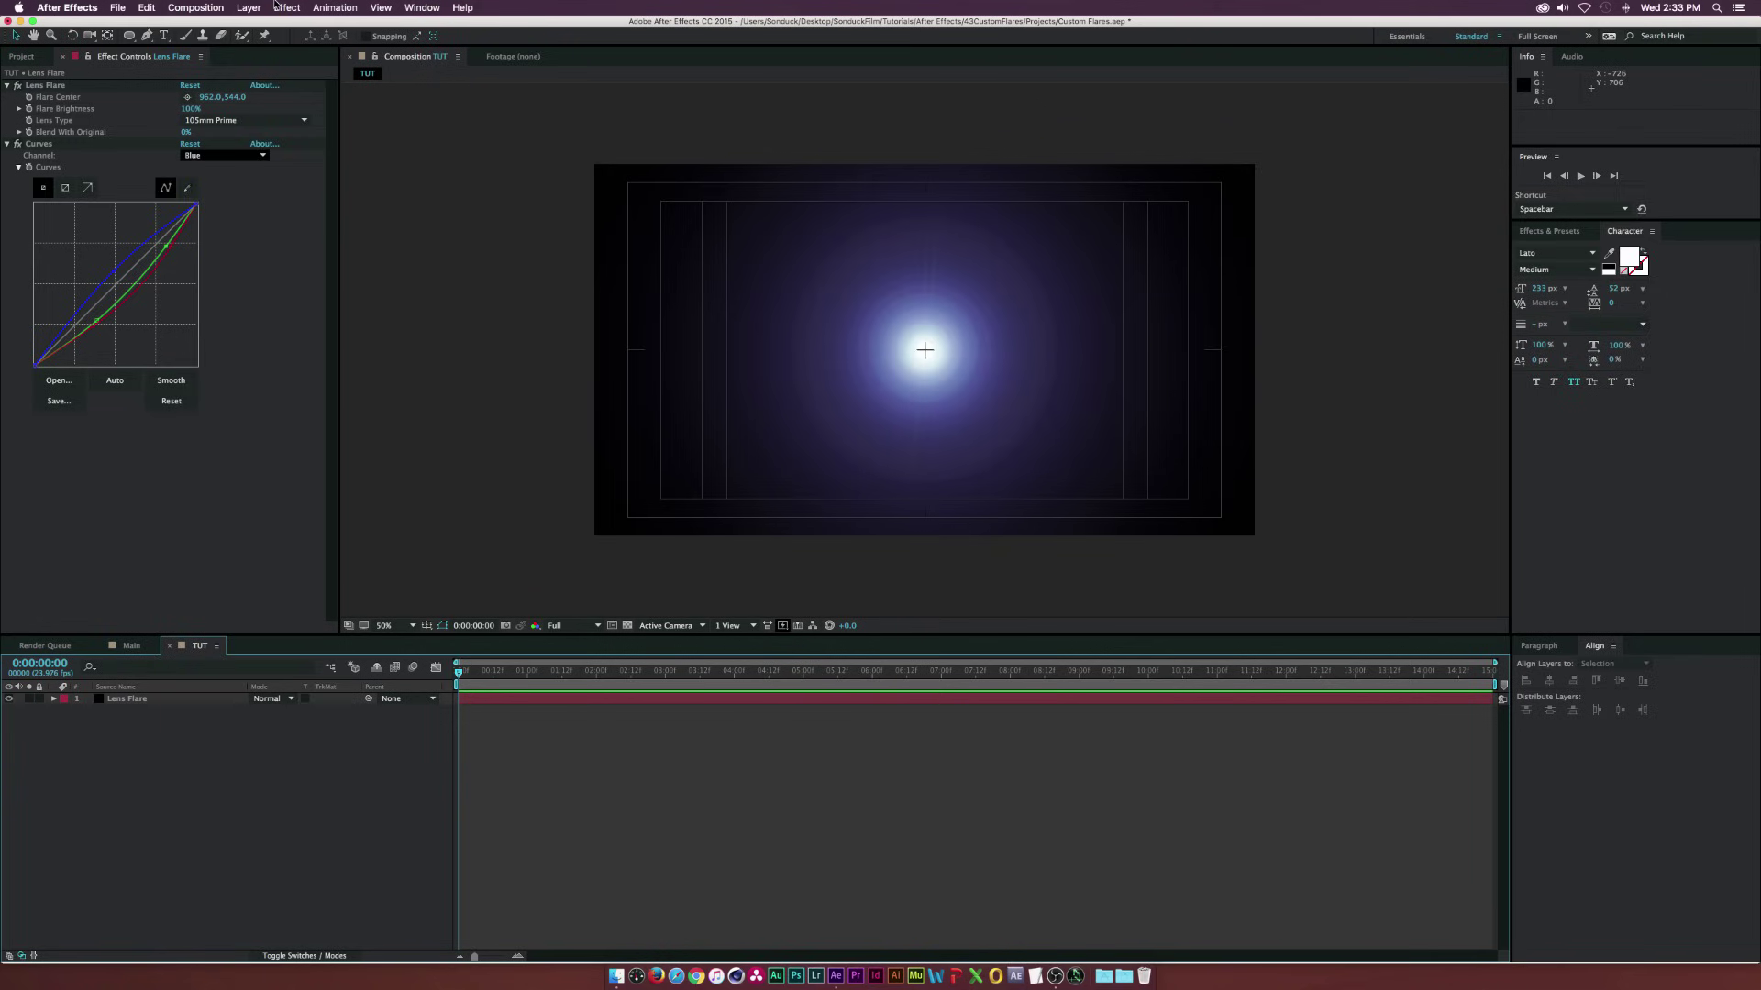
key("super+y")
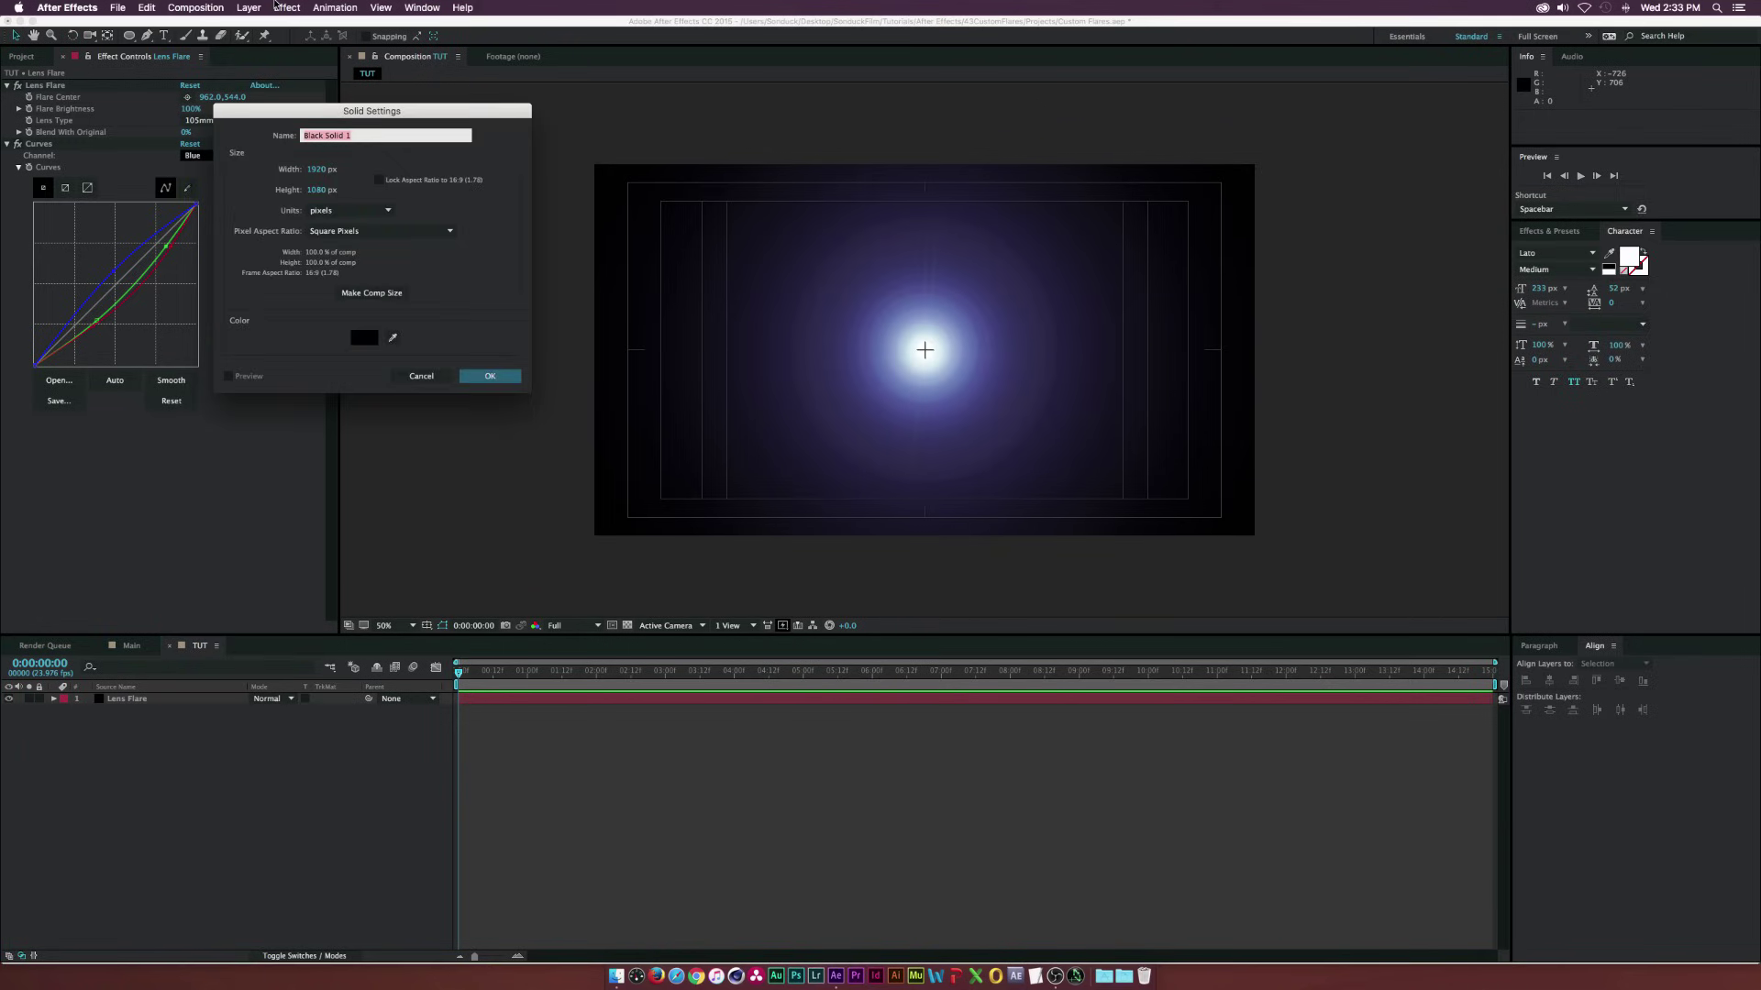
type("Streak")
key("Return")
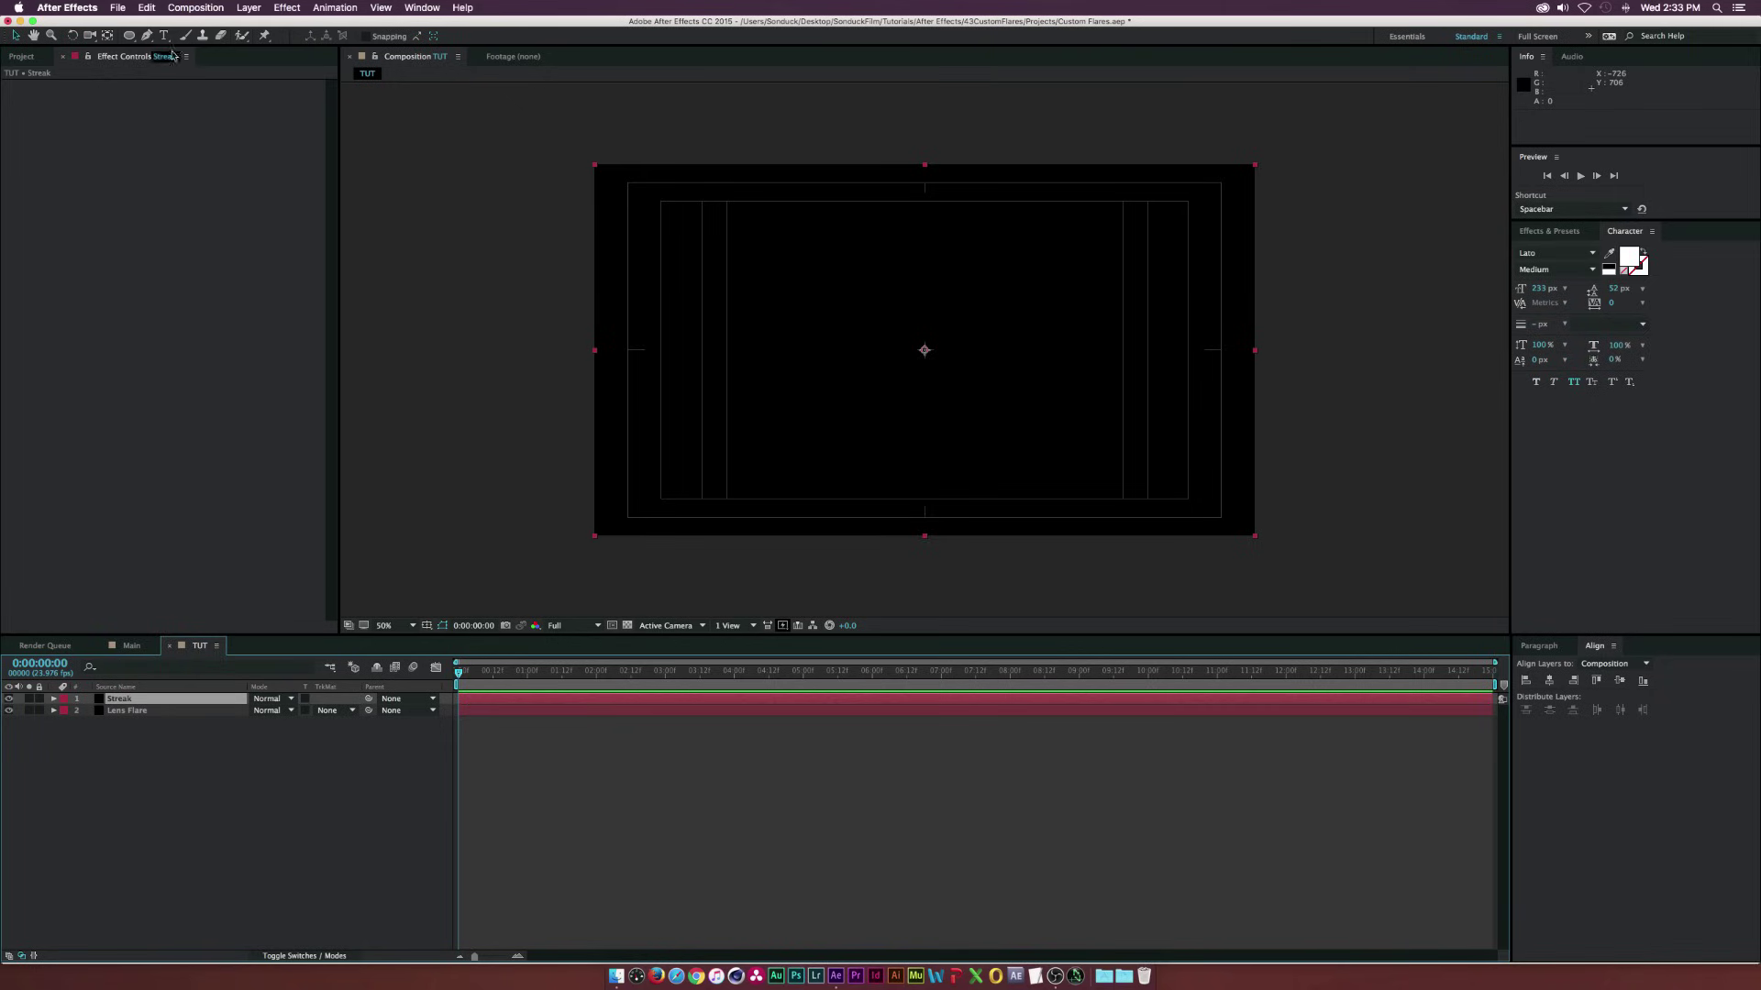
left_click_drag(129, 35, 174, 40)
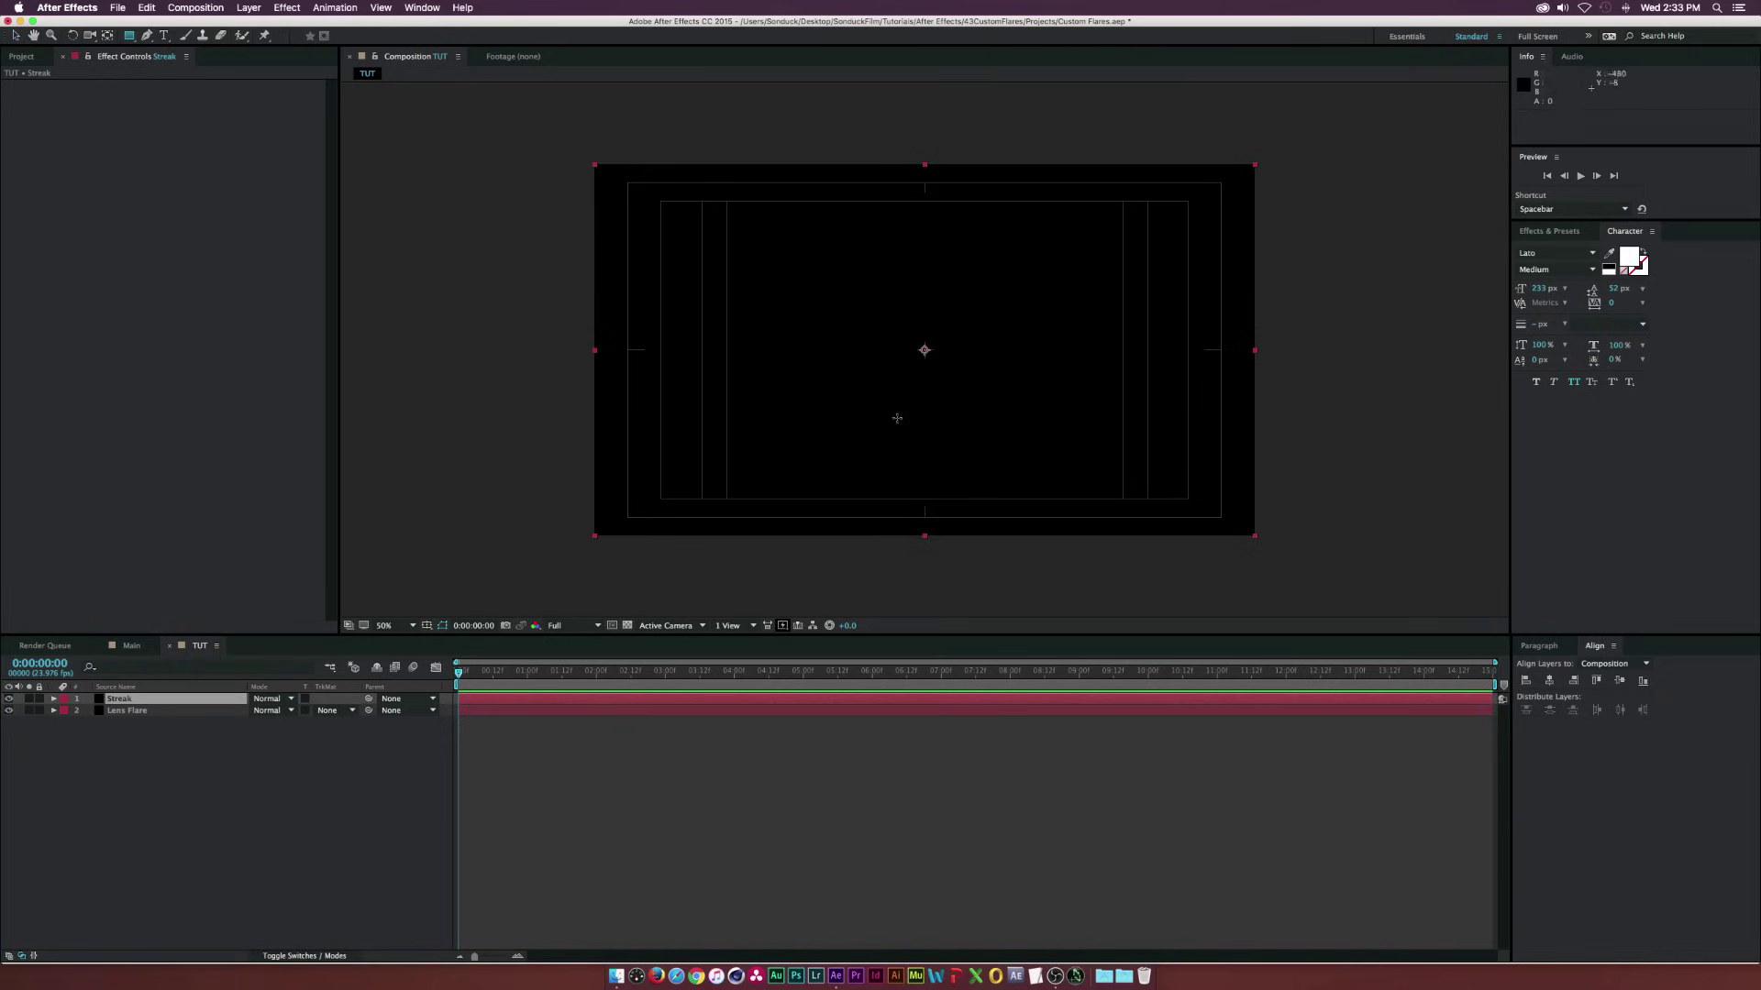
left_click_drag(581, 346, 1273, 355)
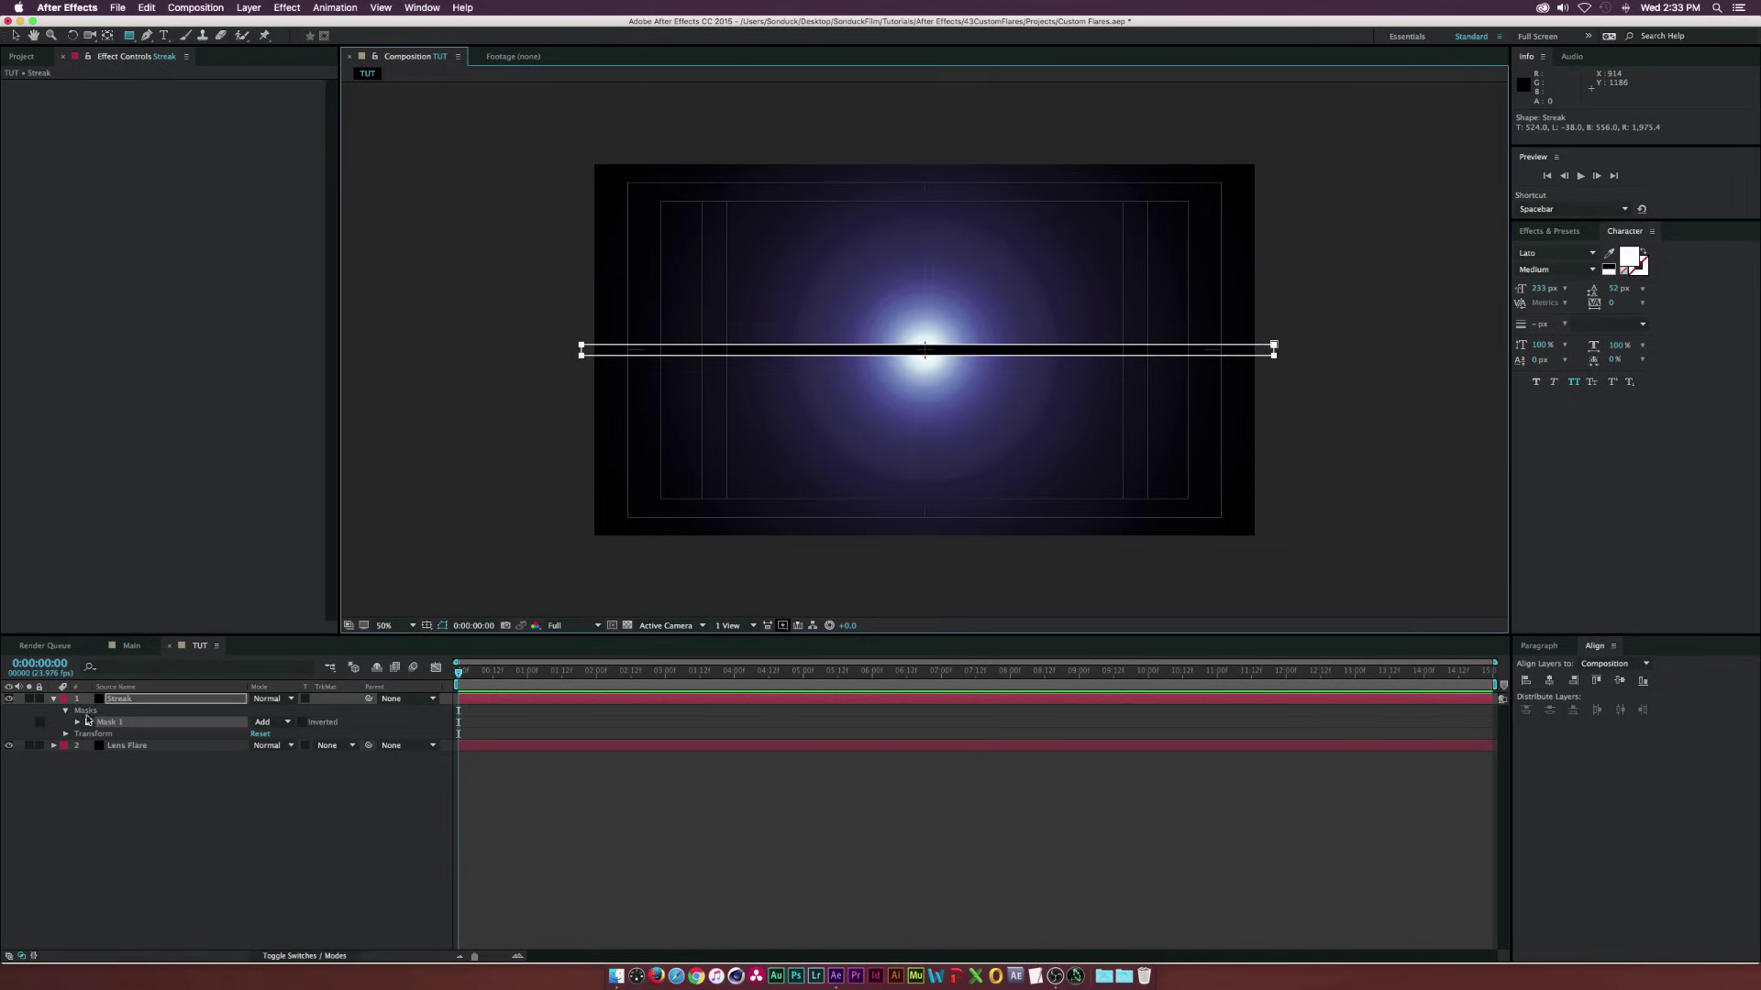
Change the Streak solid's colour to purple in Solid Settings
left_click(126, 699)
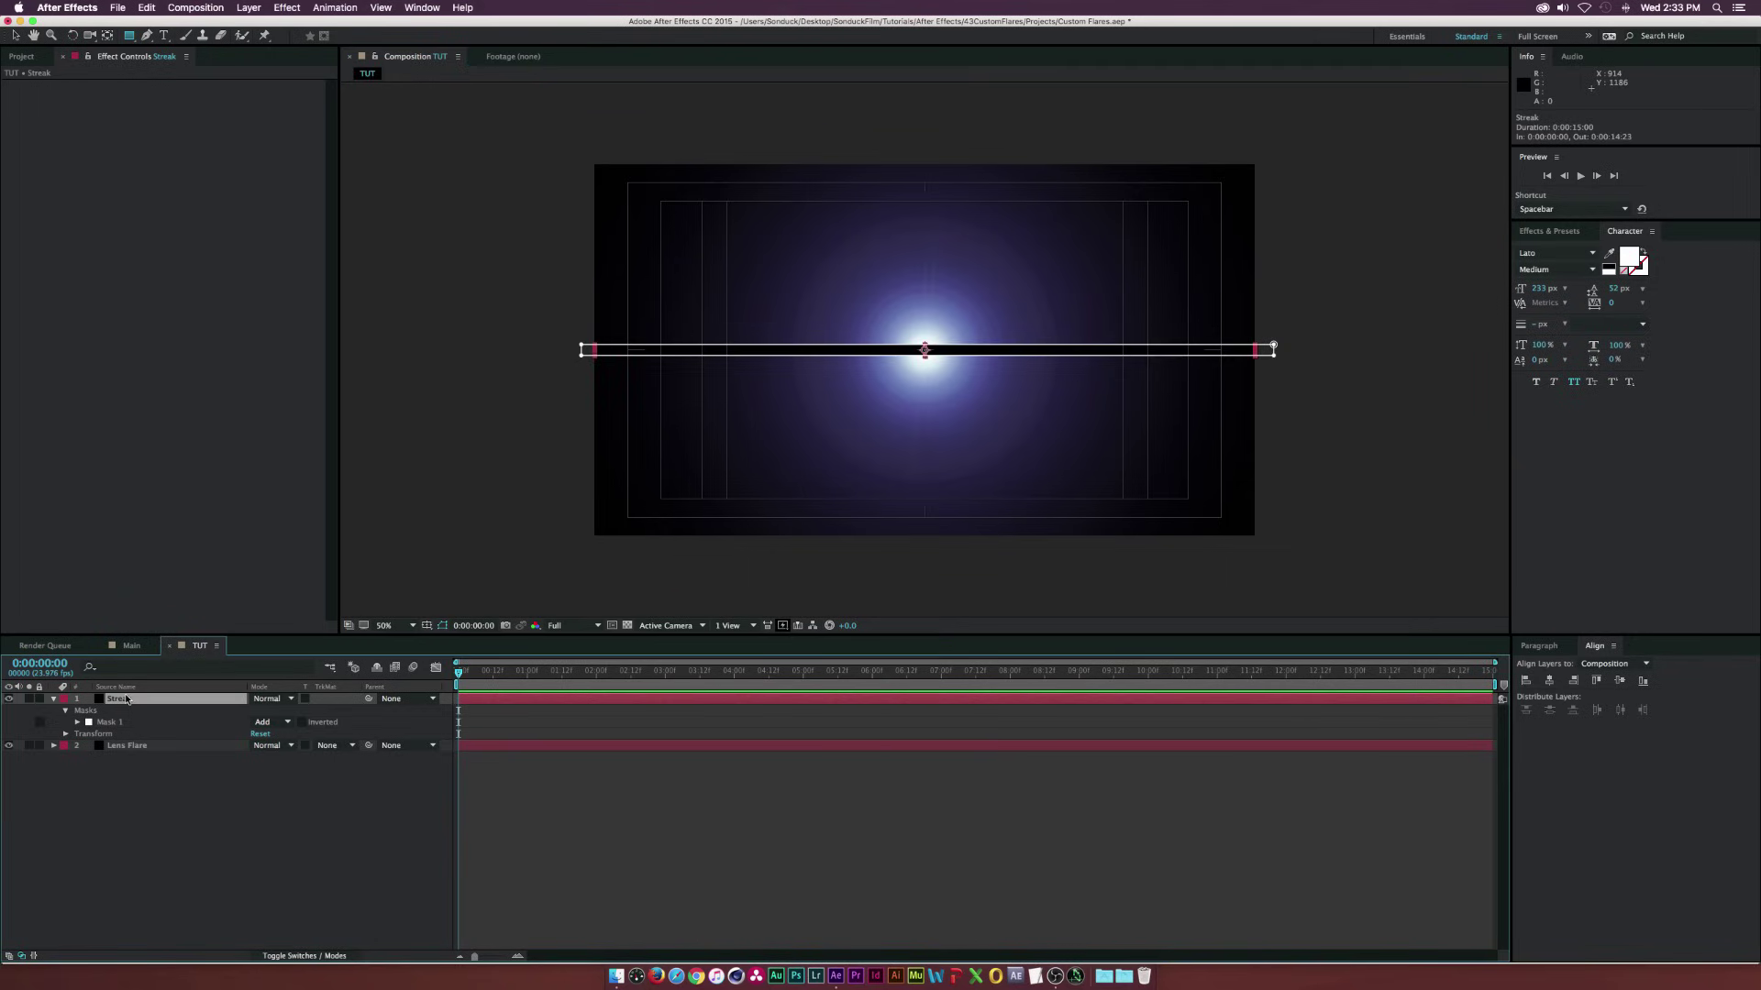
left_click(248, 7)
left_click(266, 53)
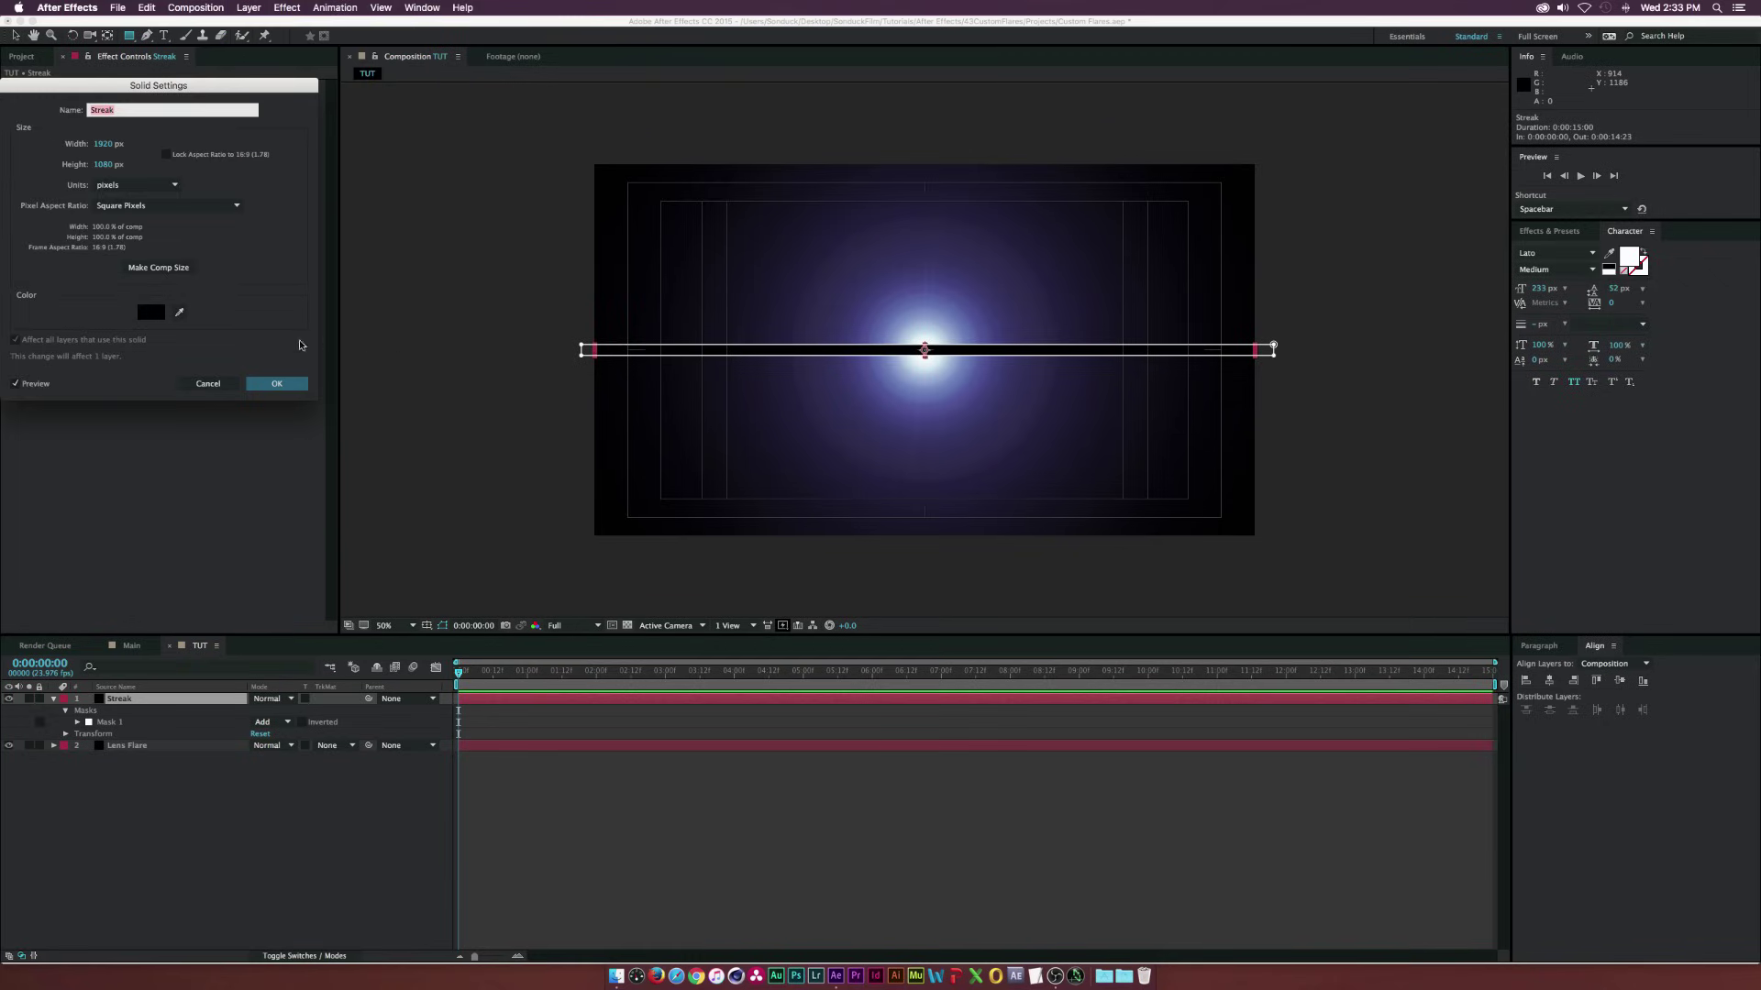
left_click(151, 311)
left_click(394, 230)
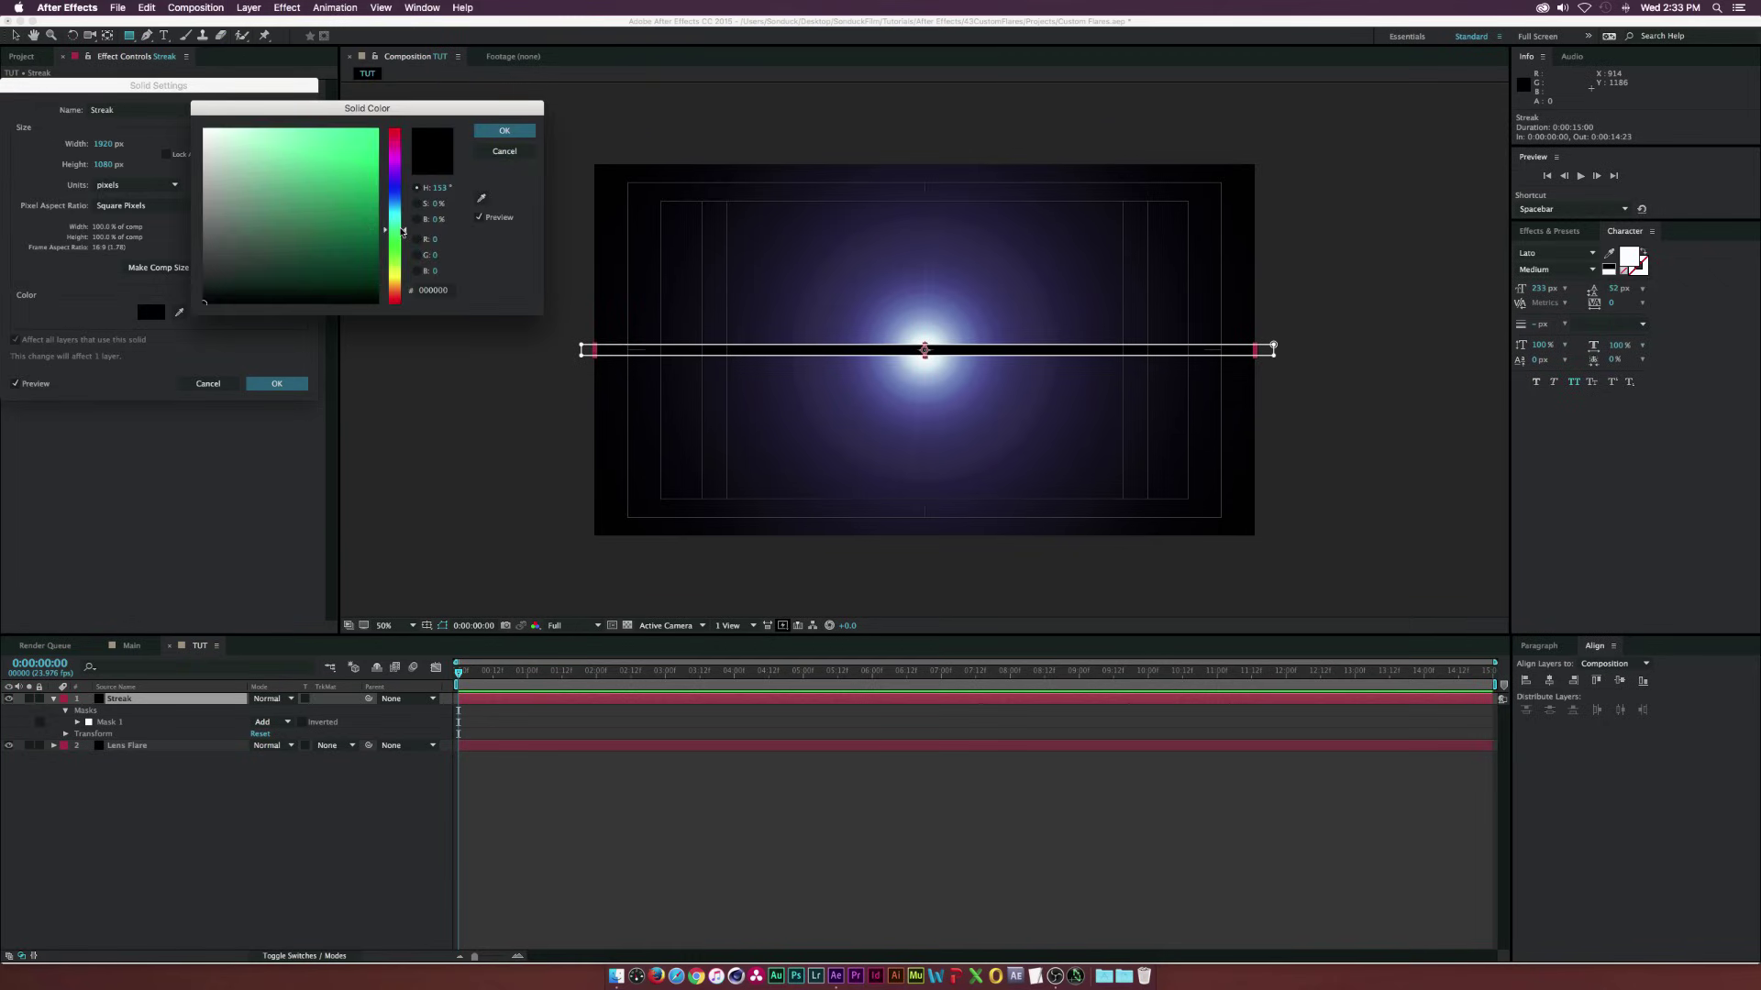
left_click_drag(403, 231, 404, 185)
left_click(348, 148)
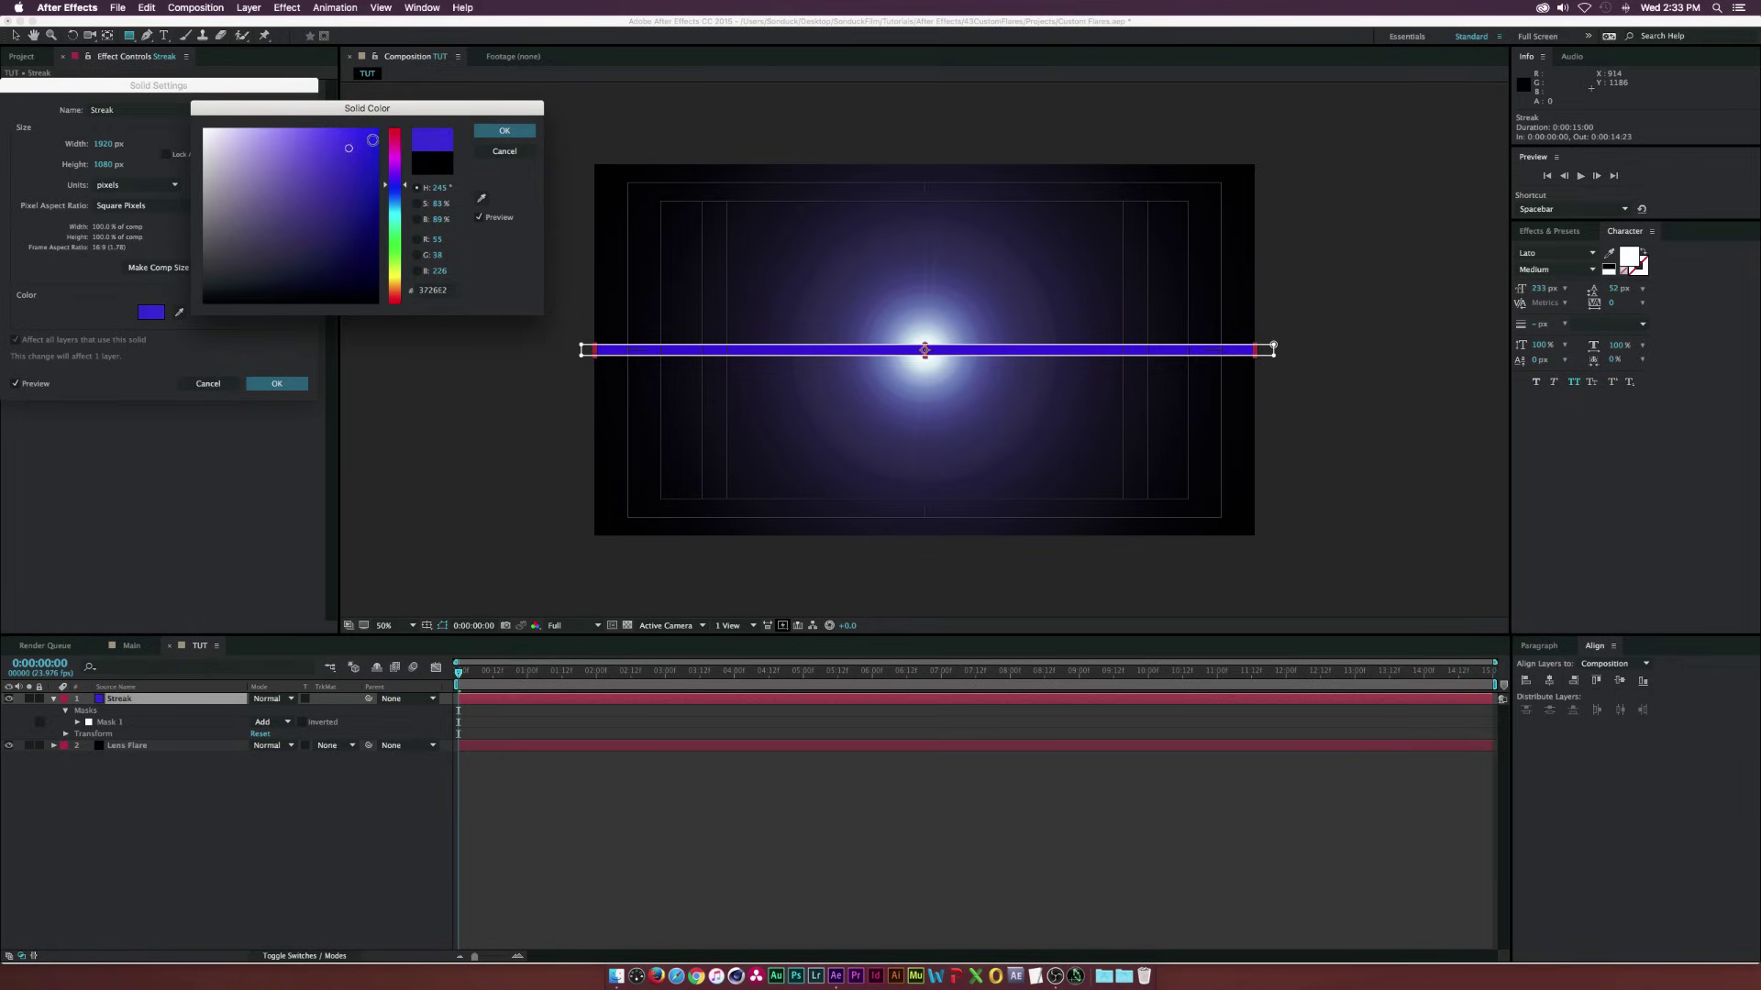
left_click(367, 176)
left_click(394, 172)
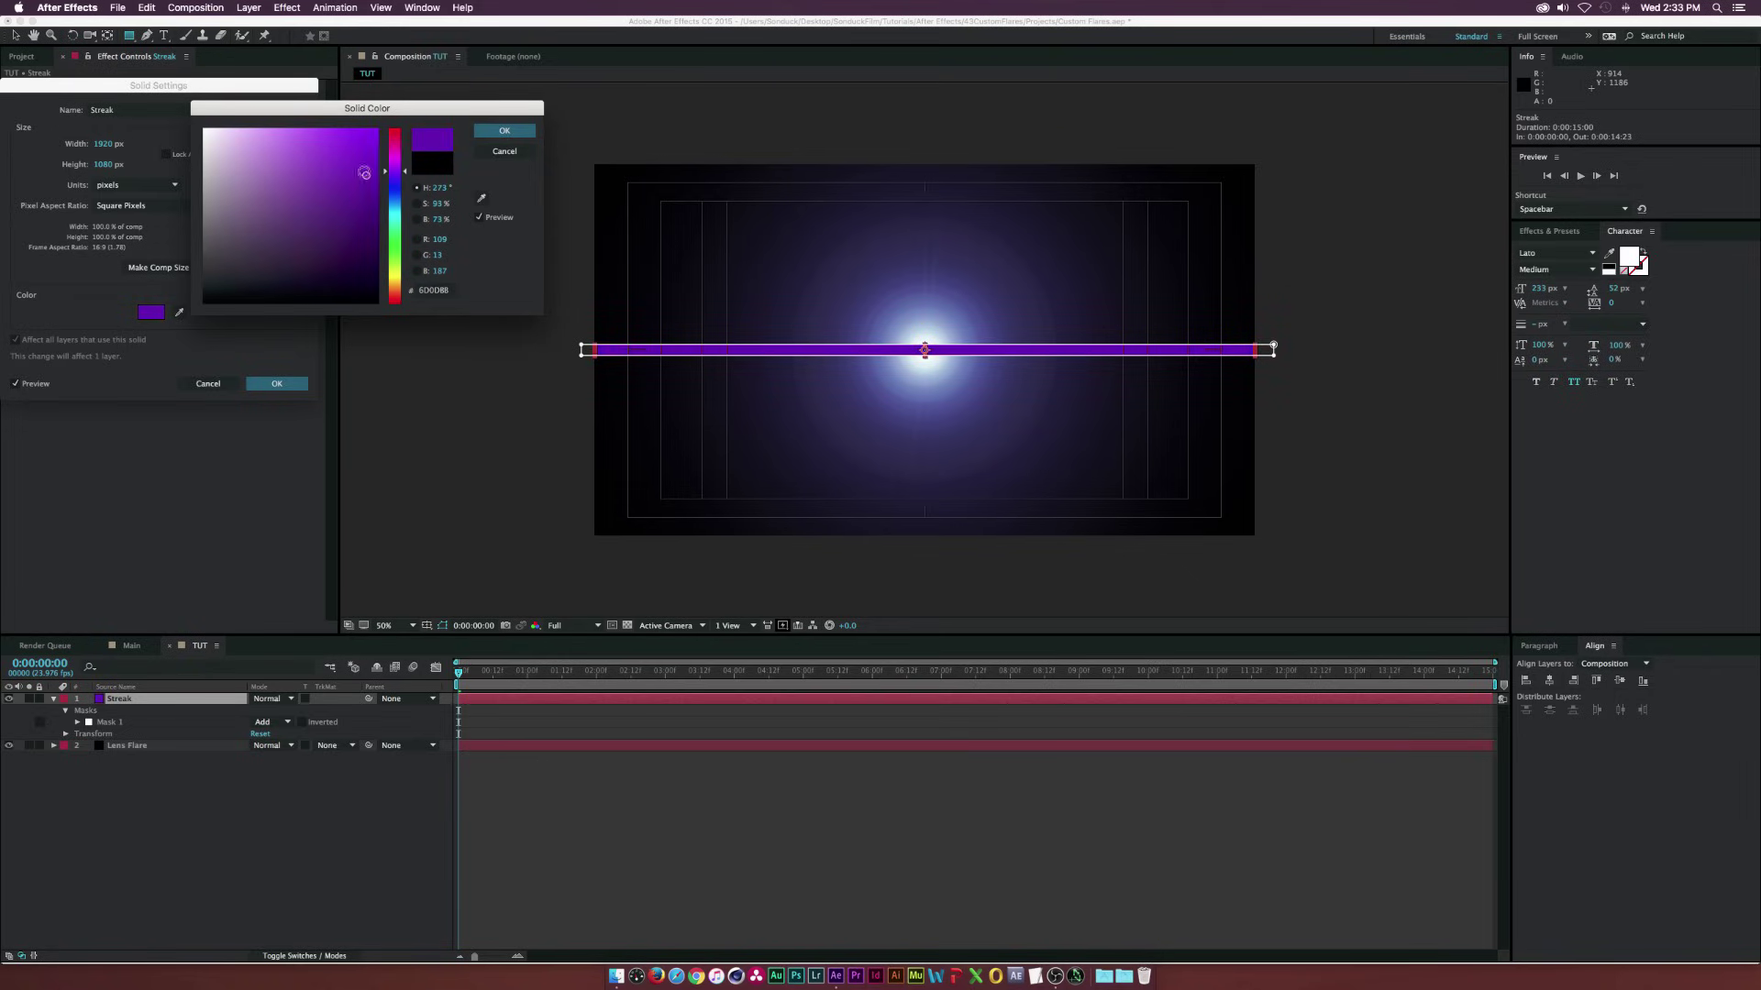
left_click(505, 130)
left_click(276, 383)
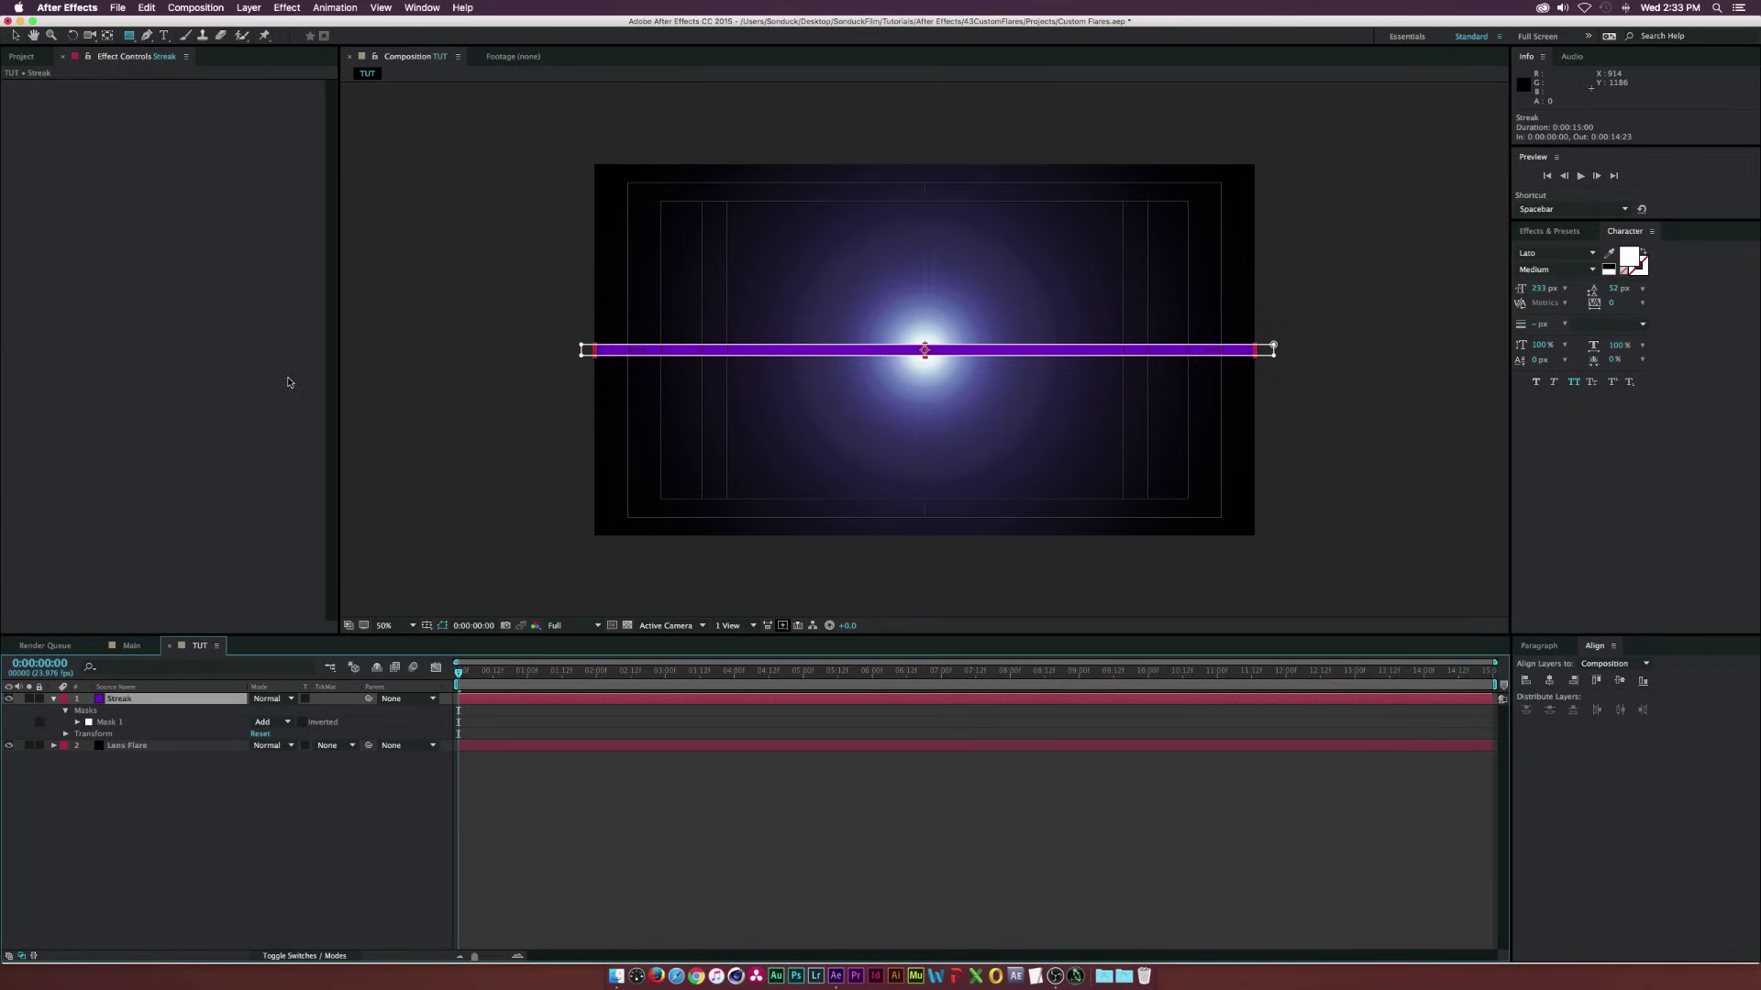
Drag the Streak mask's top-right and bottom-left vertices to the flare centre, tapering both ends
left_click(14, 37)
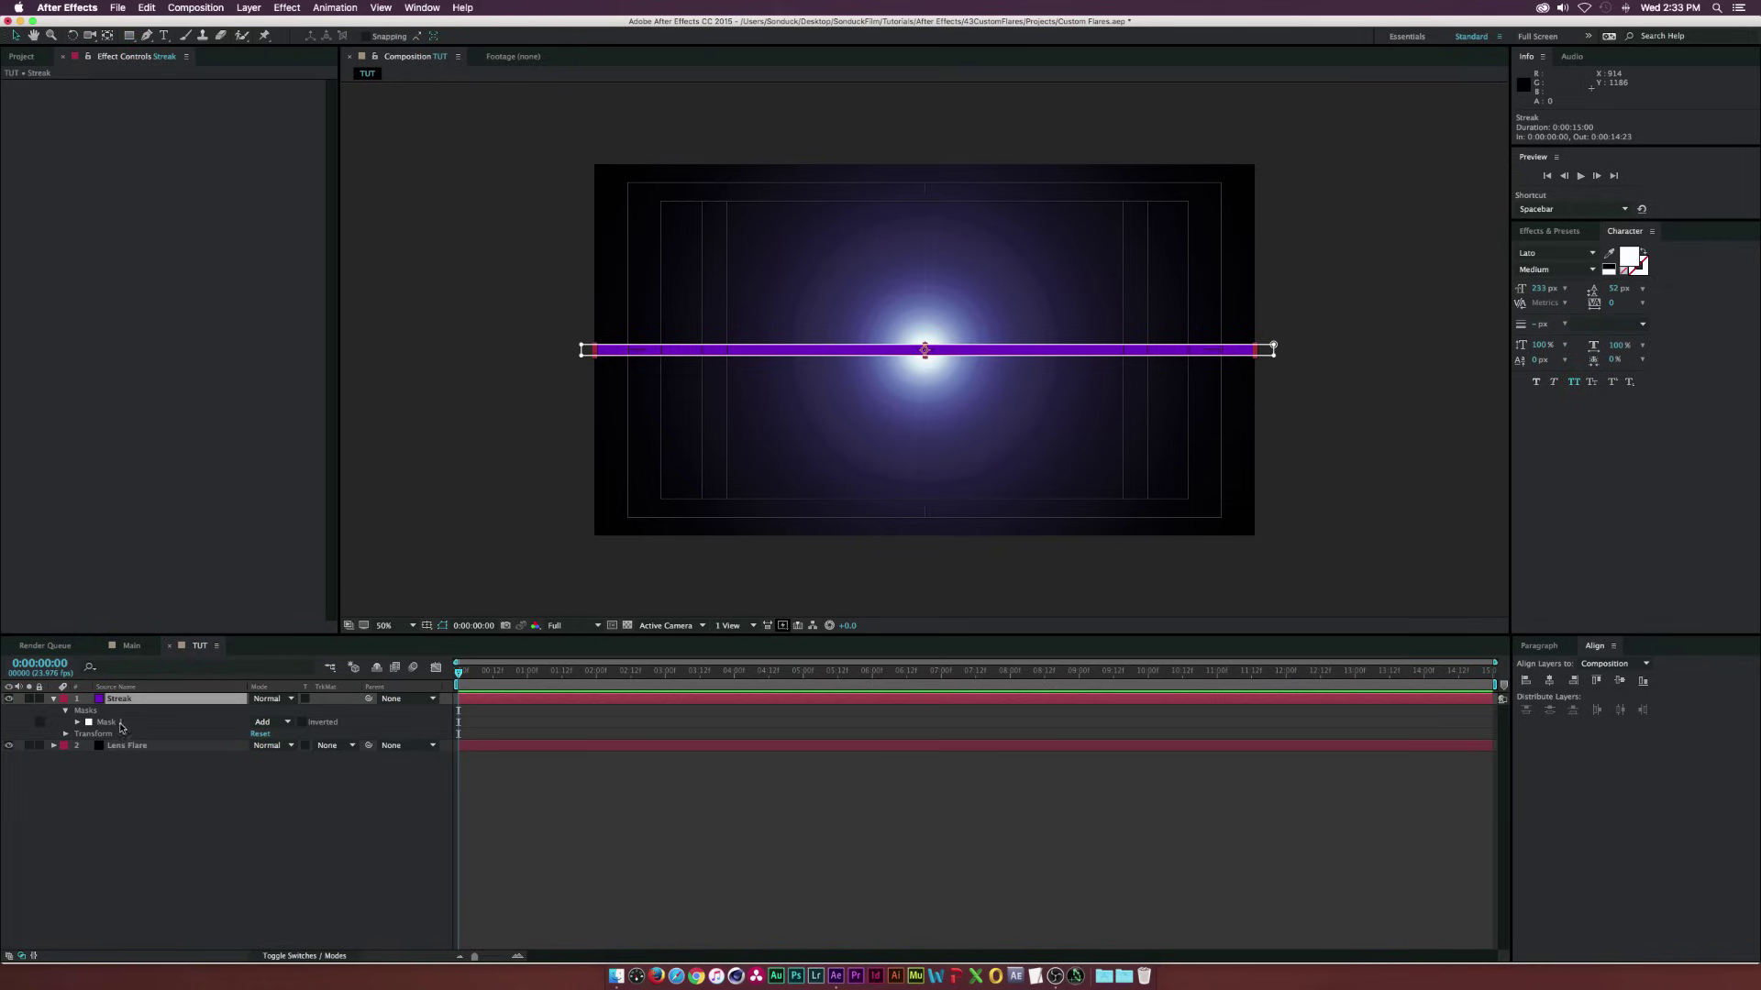
left_click(1276, 348)
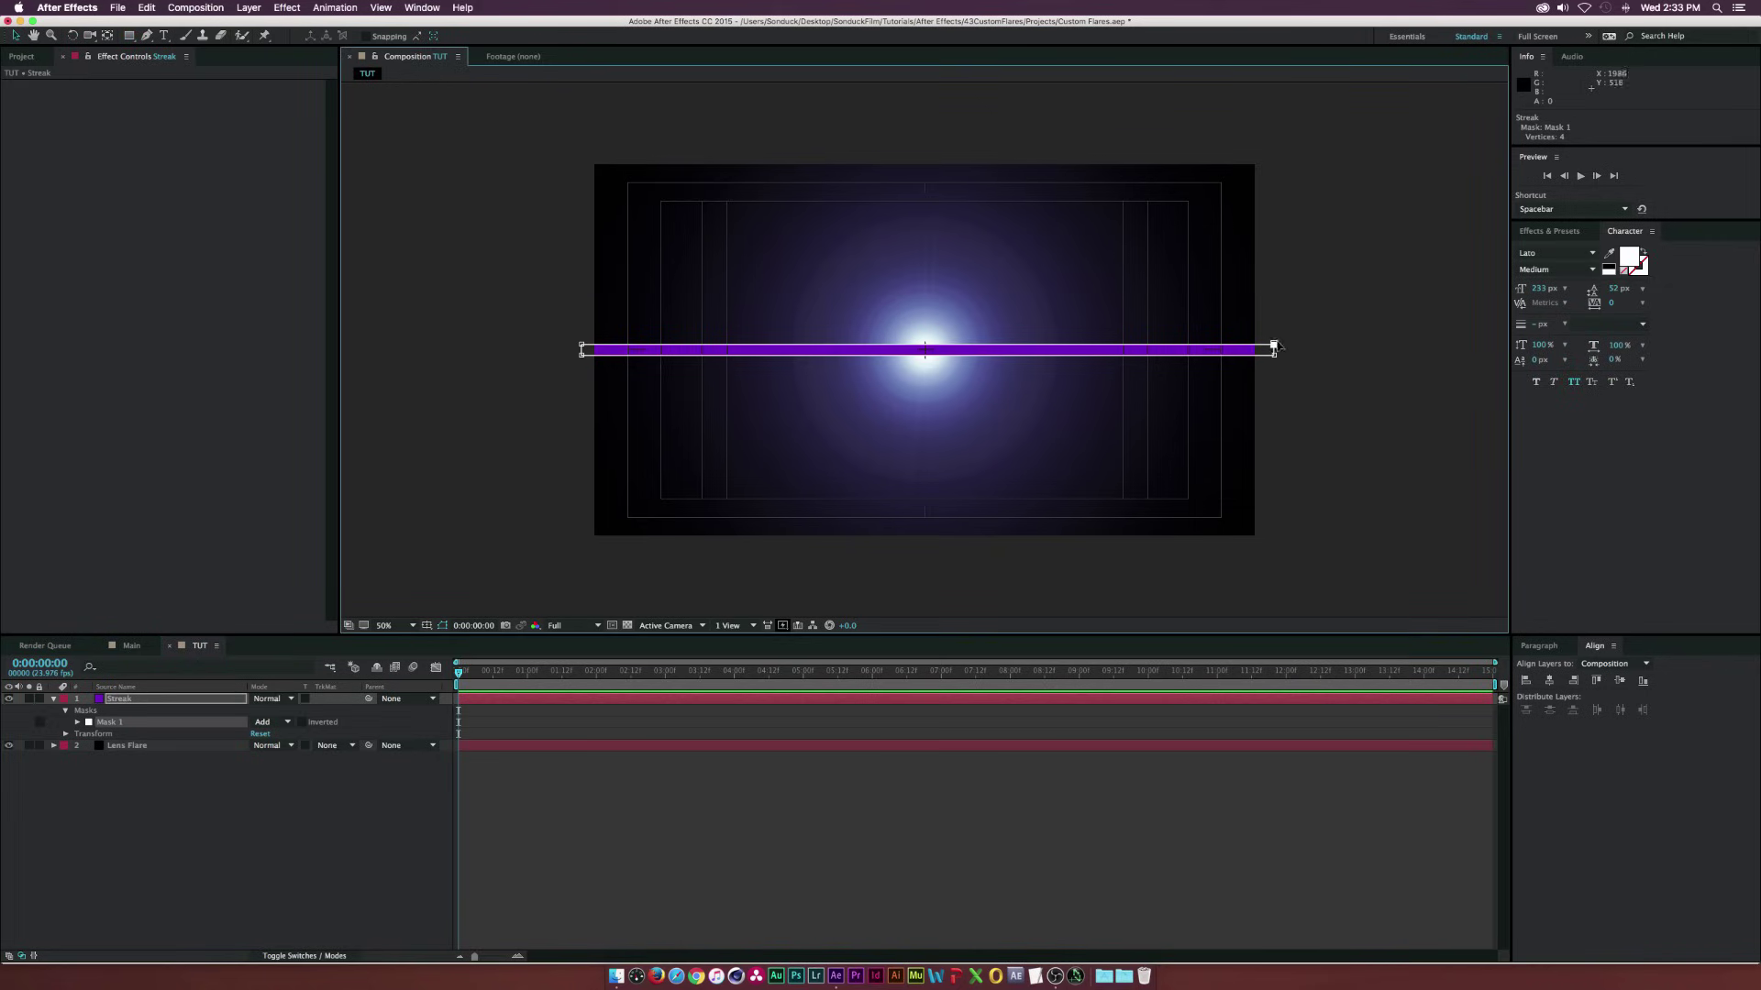
left_click_drag(1273, 346, 924, 348)
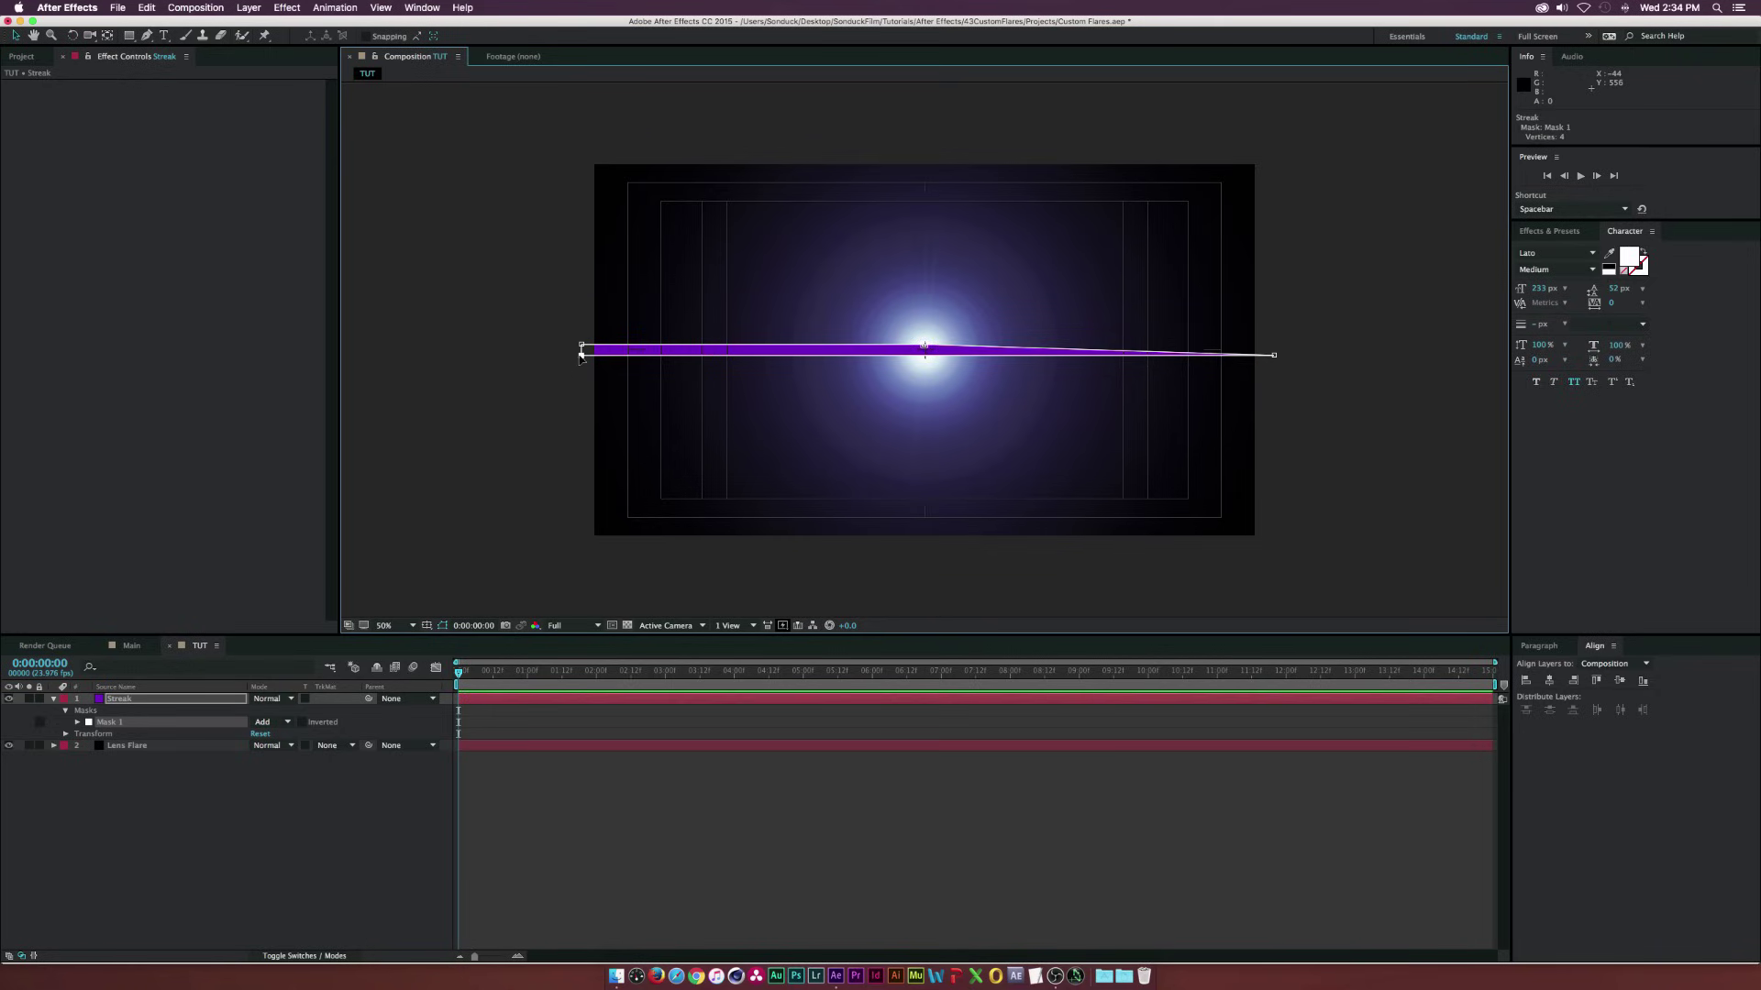
left_click_drag(581, 356, 926, 358)
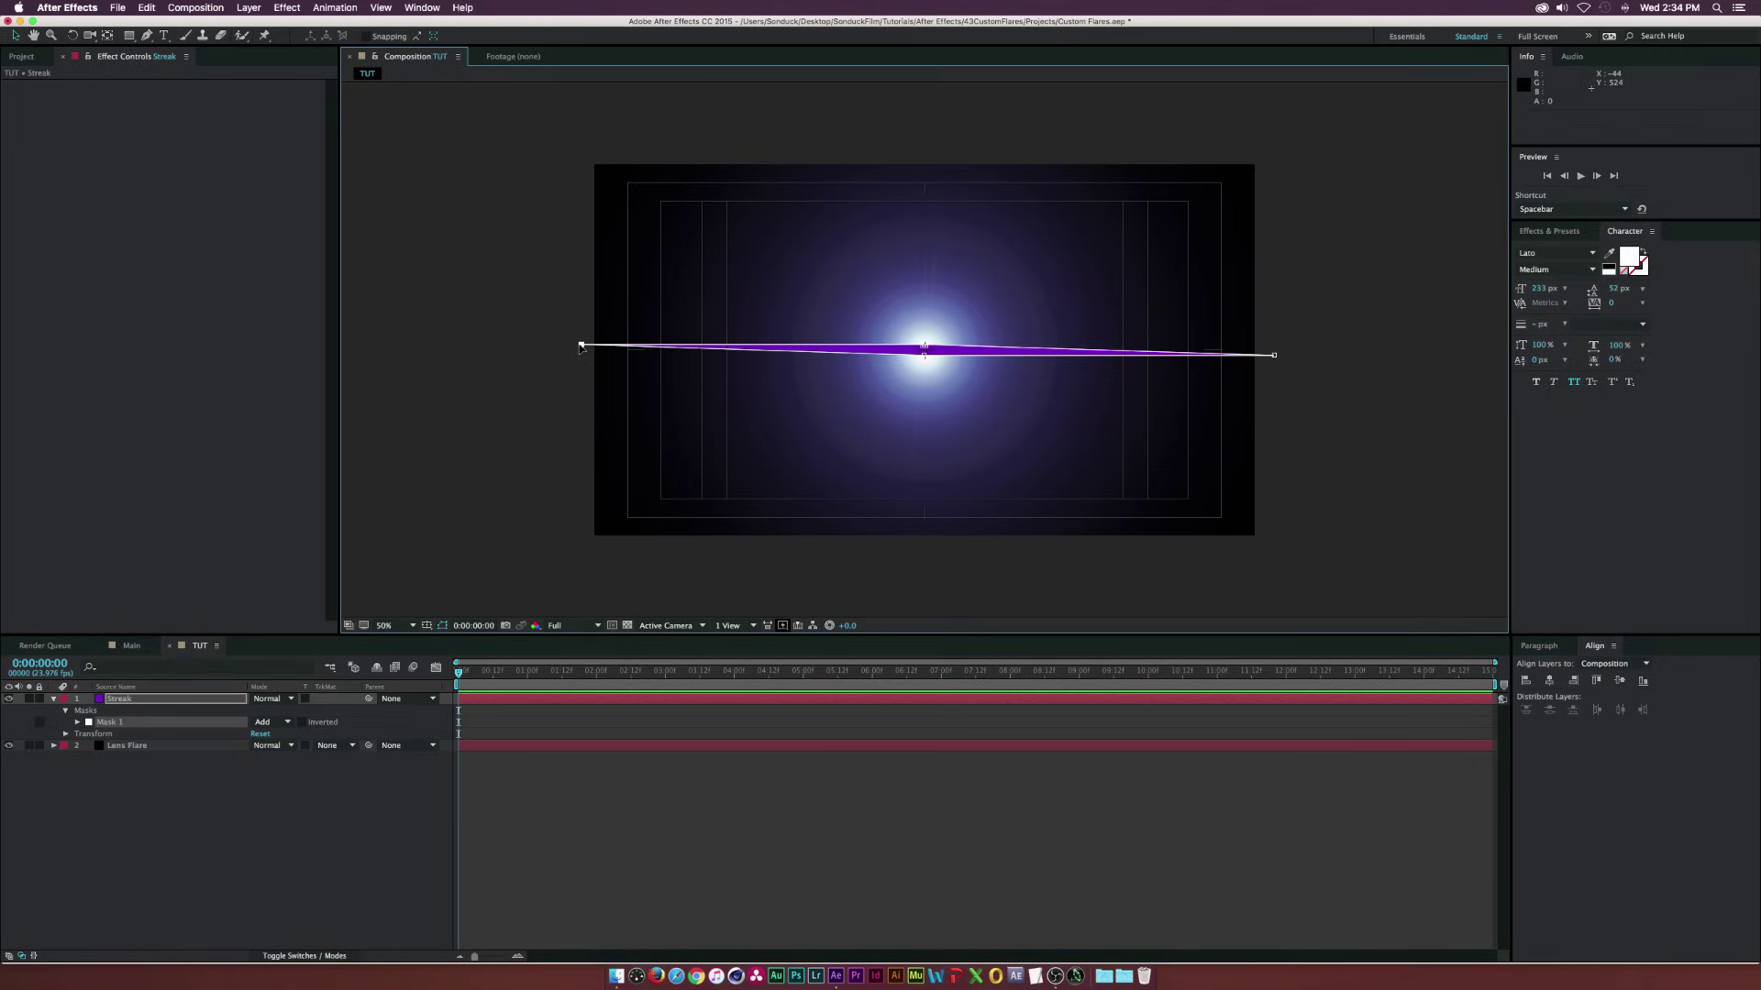
left_click_drag(580, 347, 580, 354)
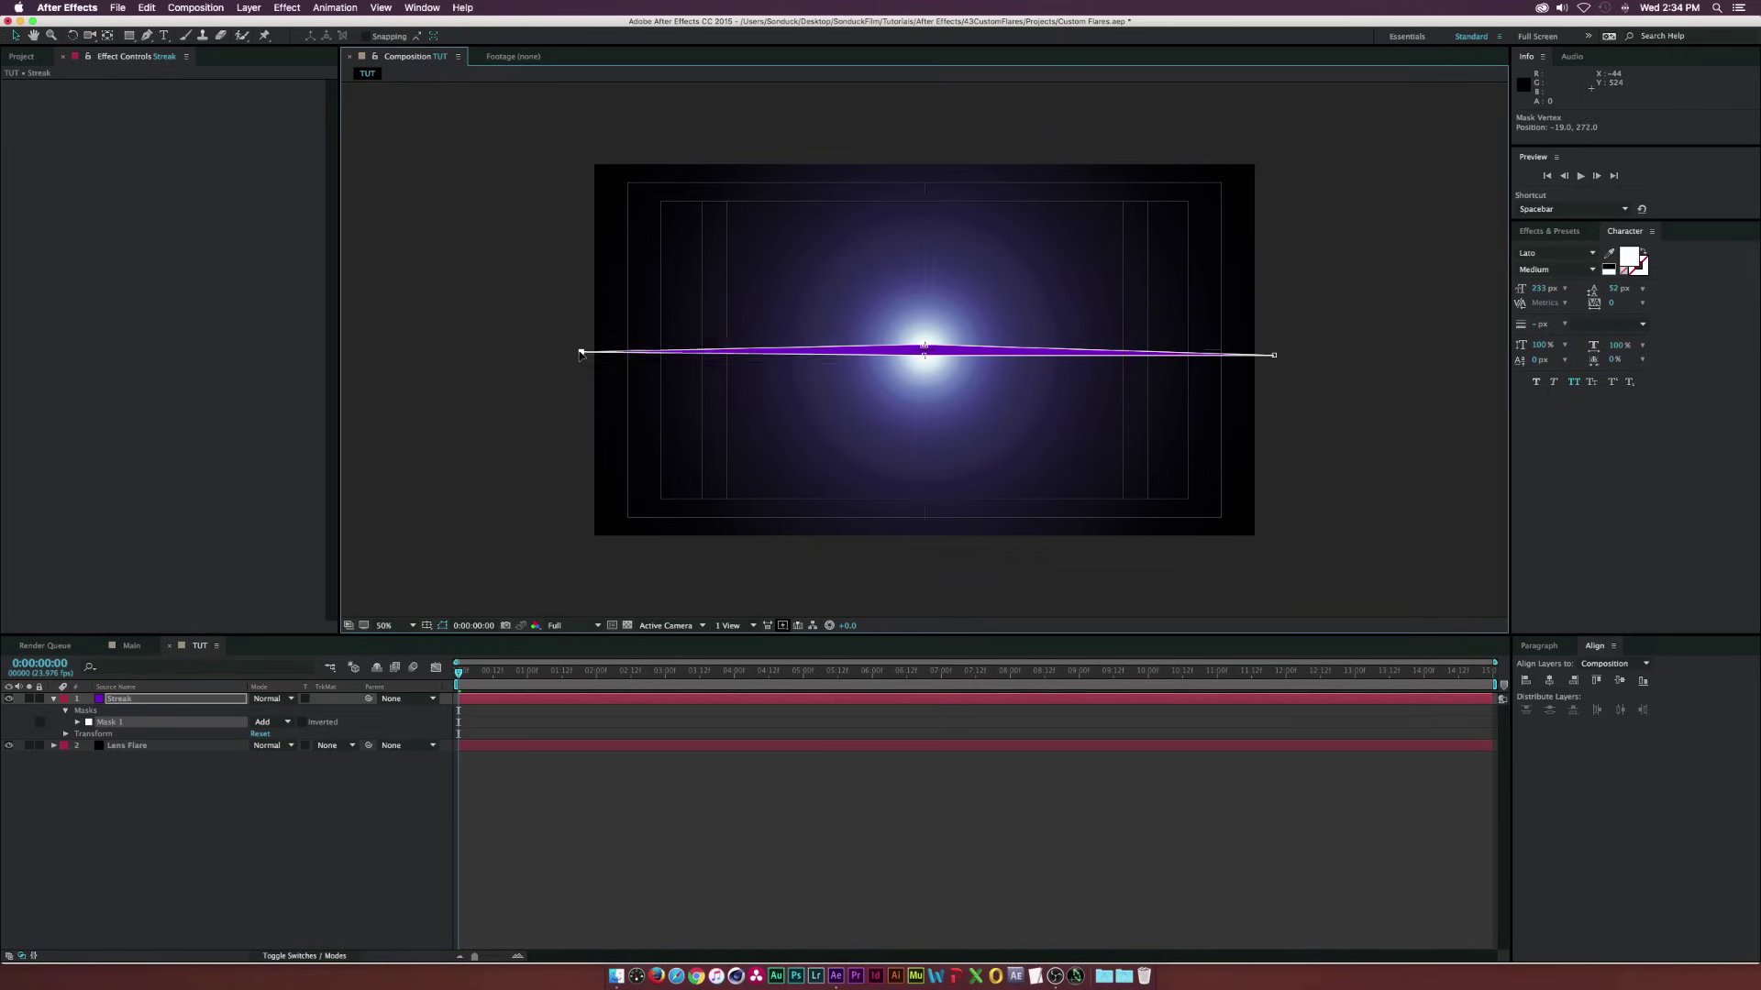
left_click(284, 804)
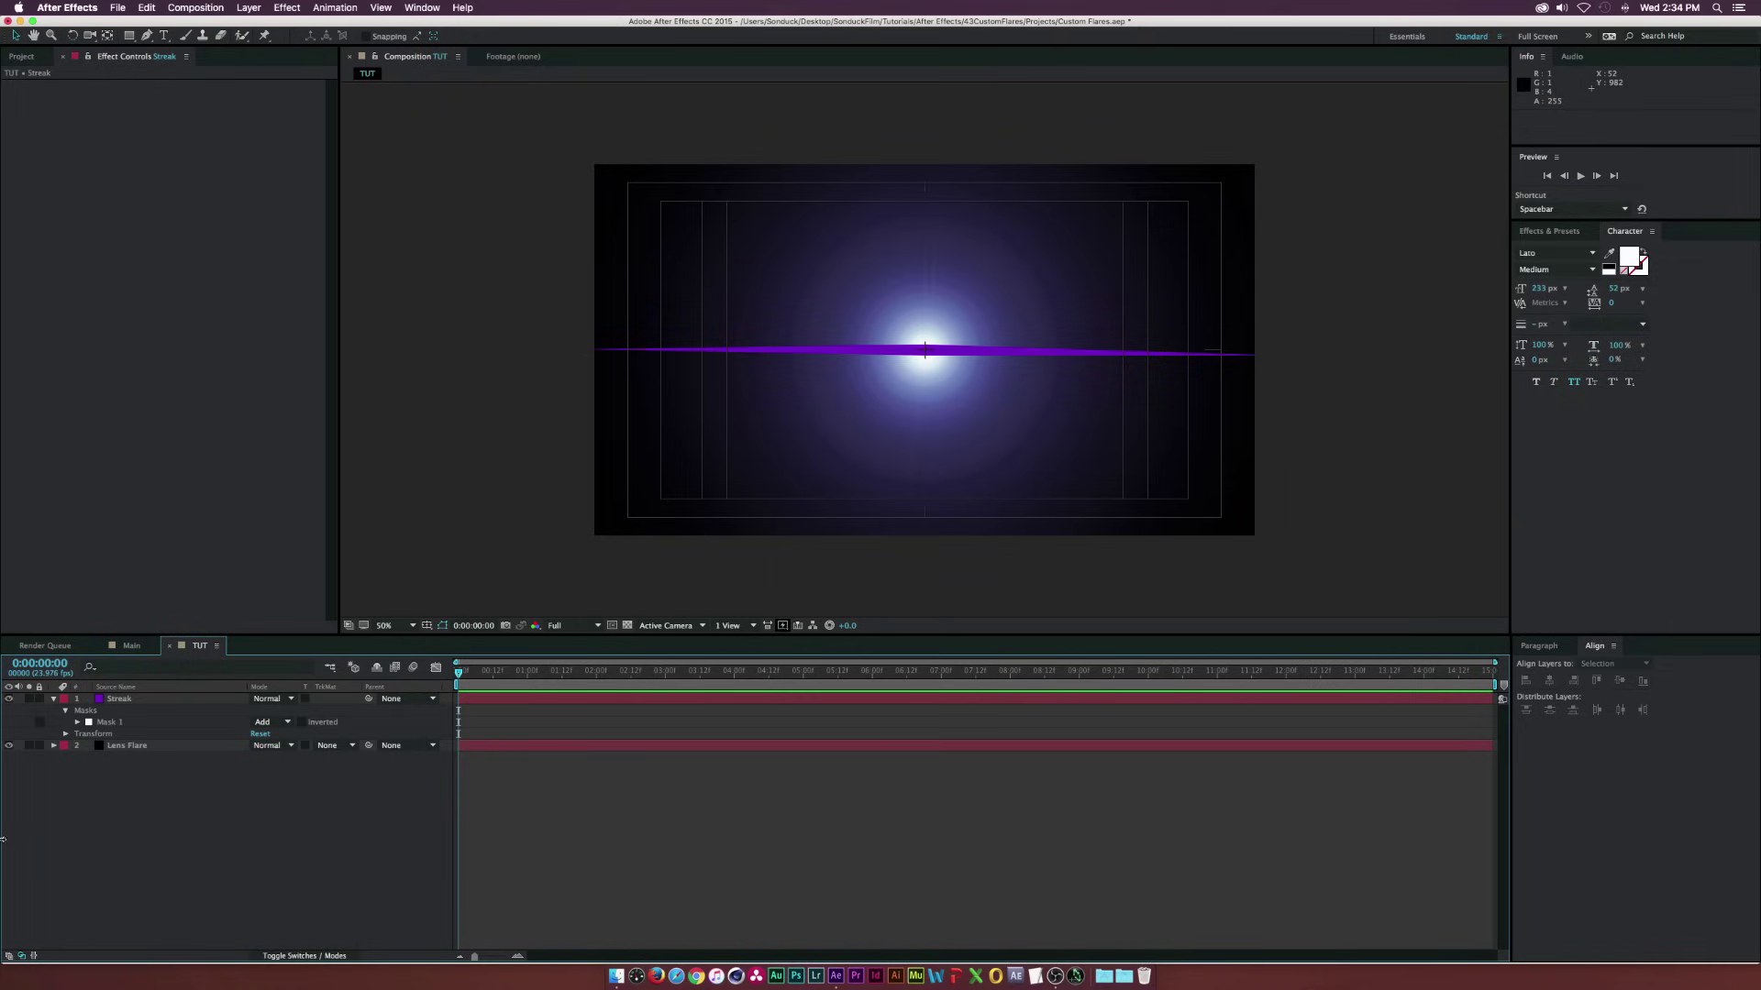
left_click(154, 700)
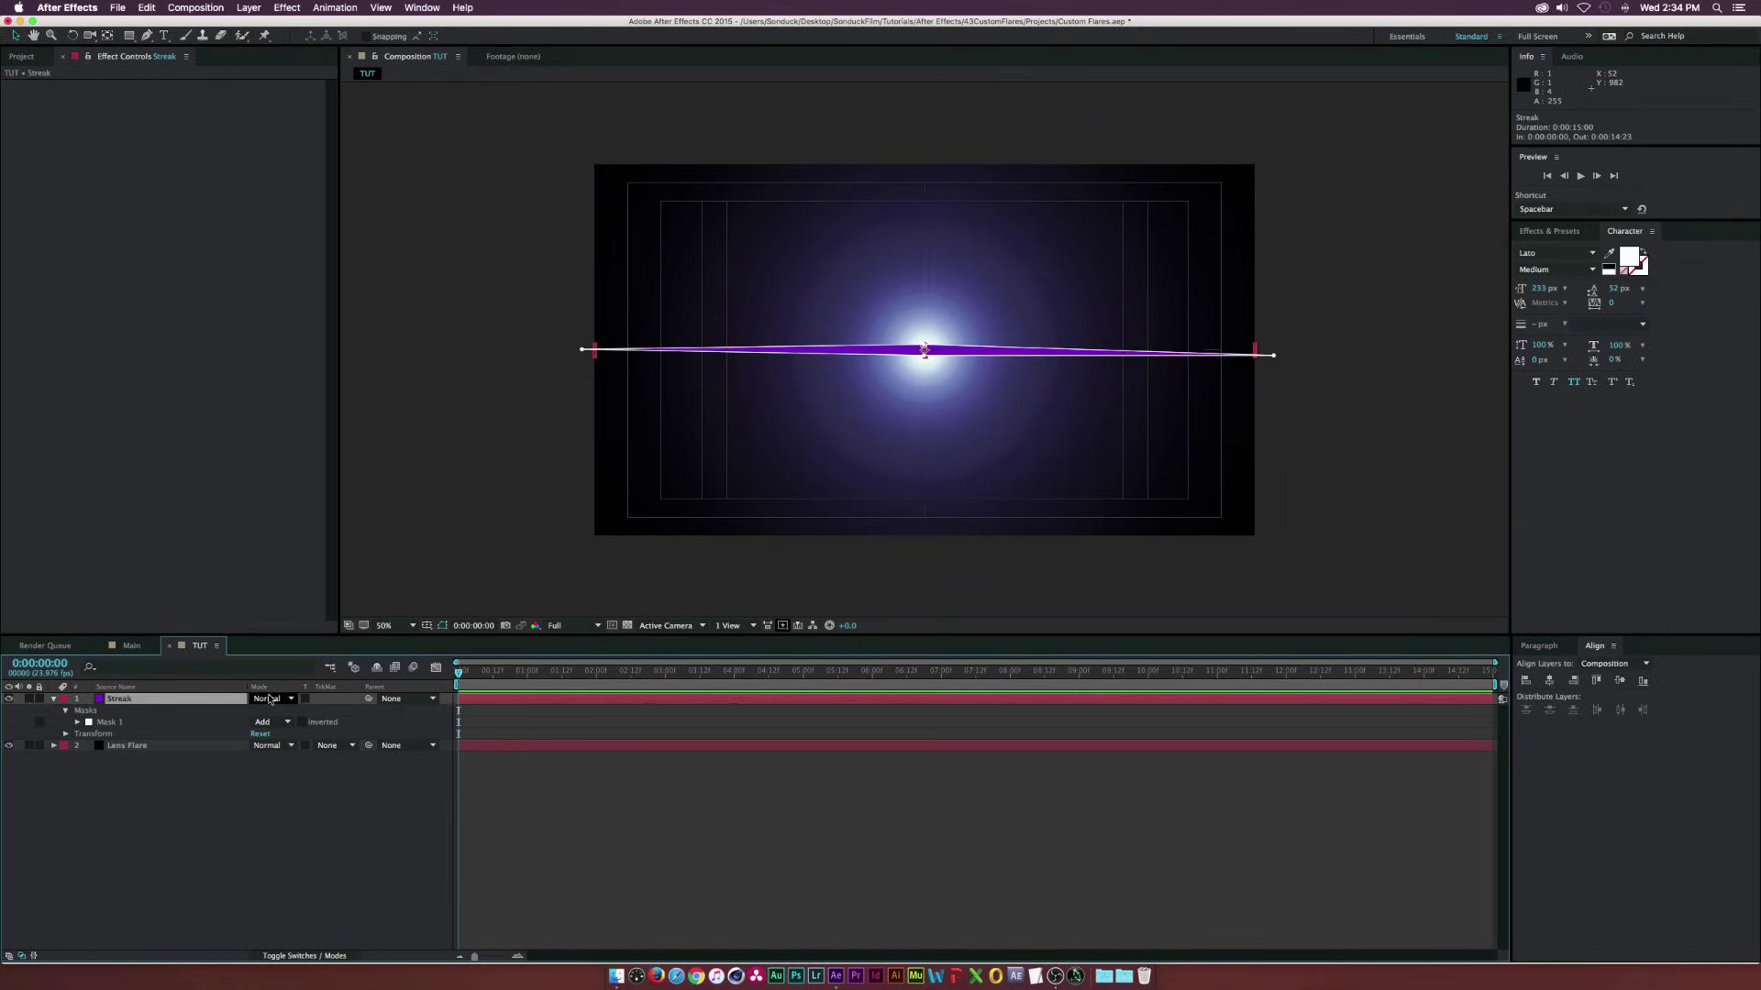
Set the Streak layer's blend mode to Add
left_click(283, 957)
left_click(283, 957)
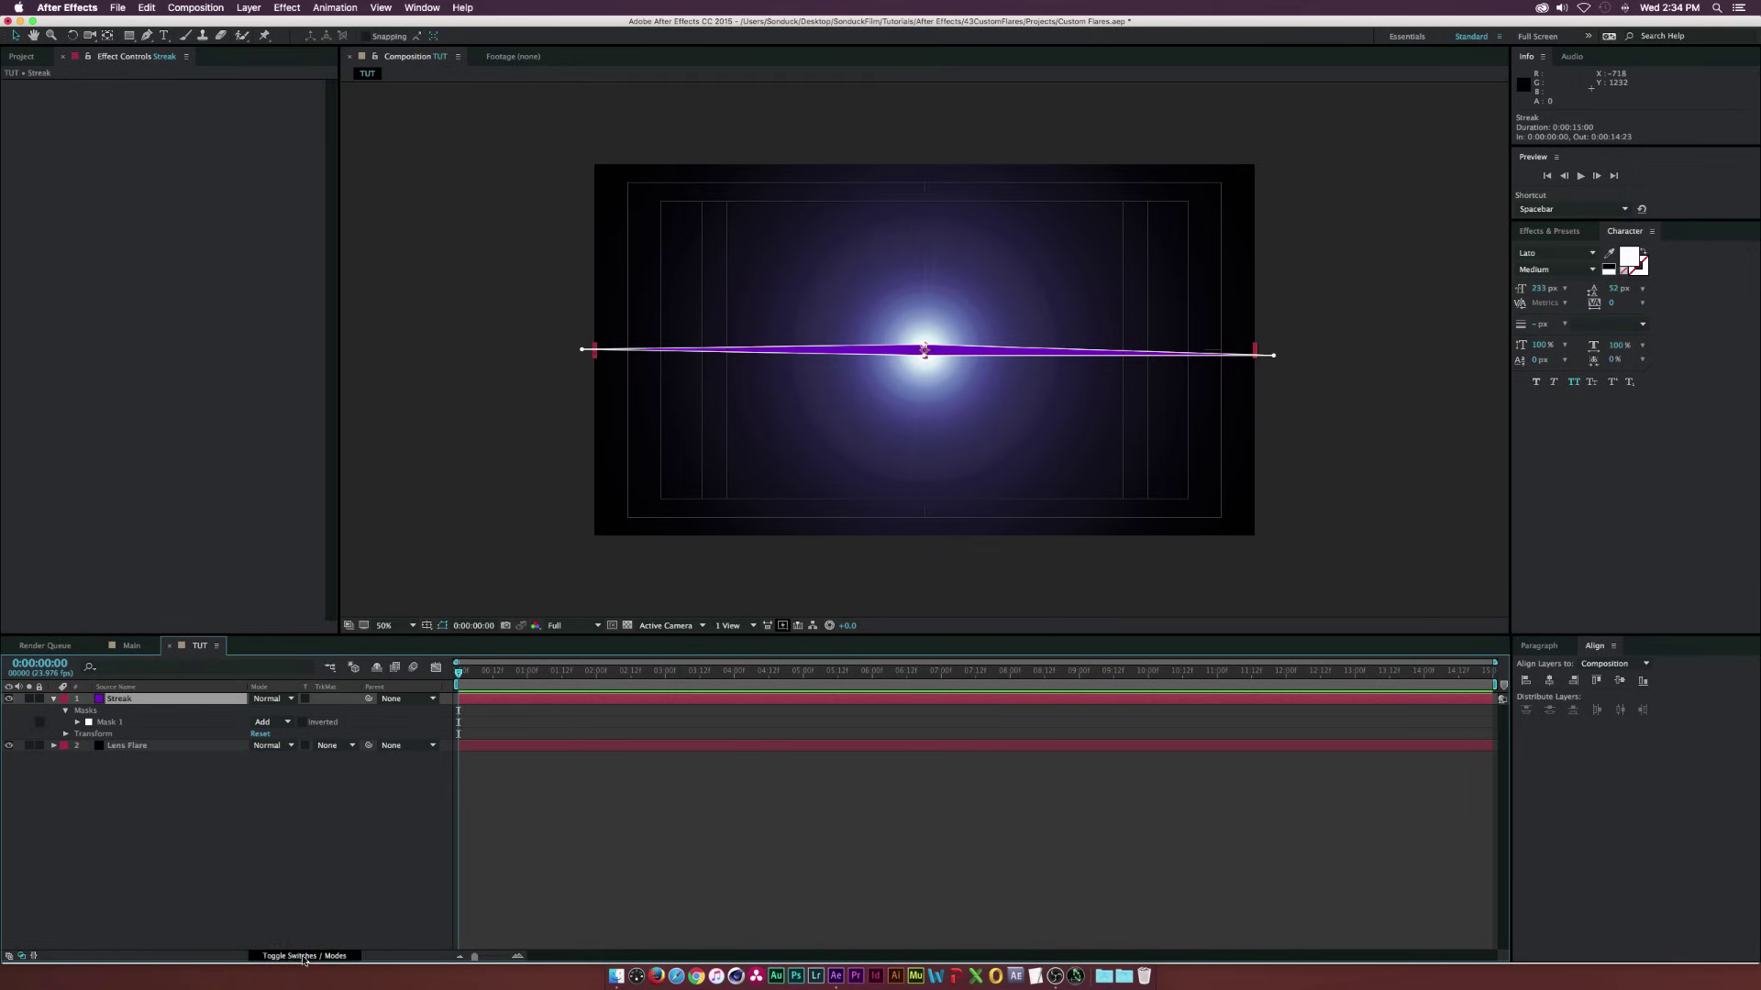
left_click(269, 699)
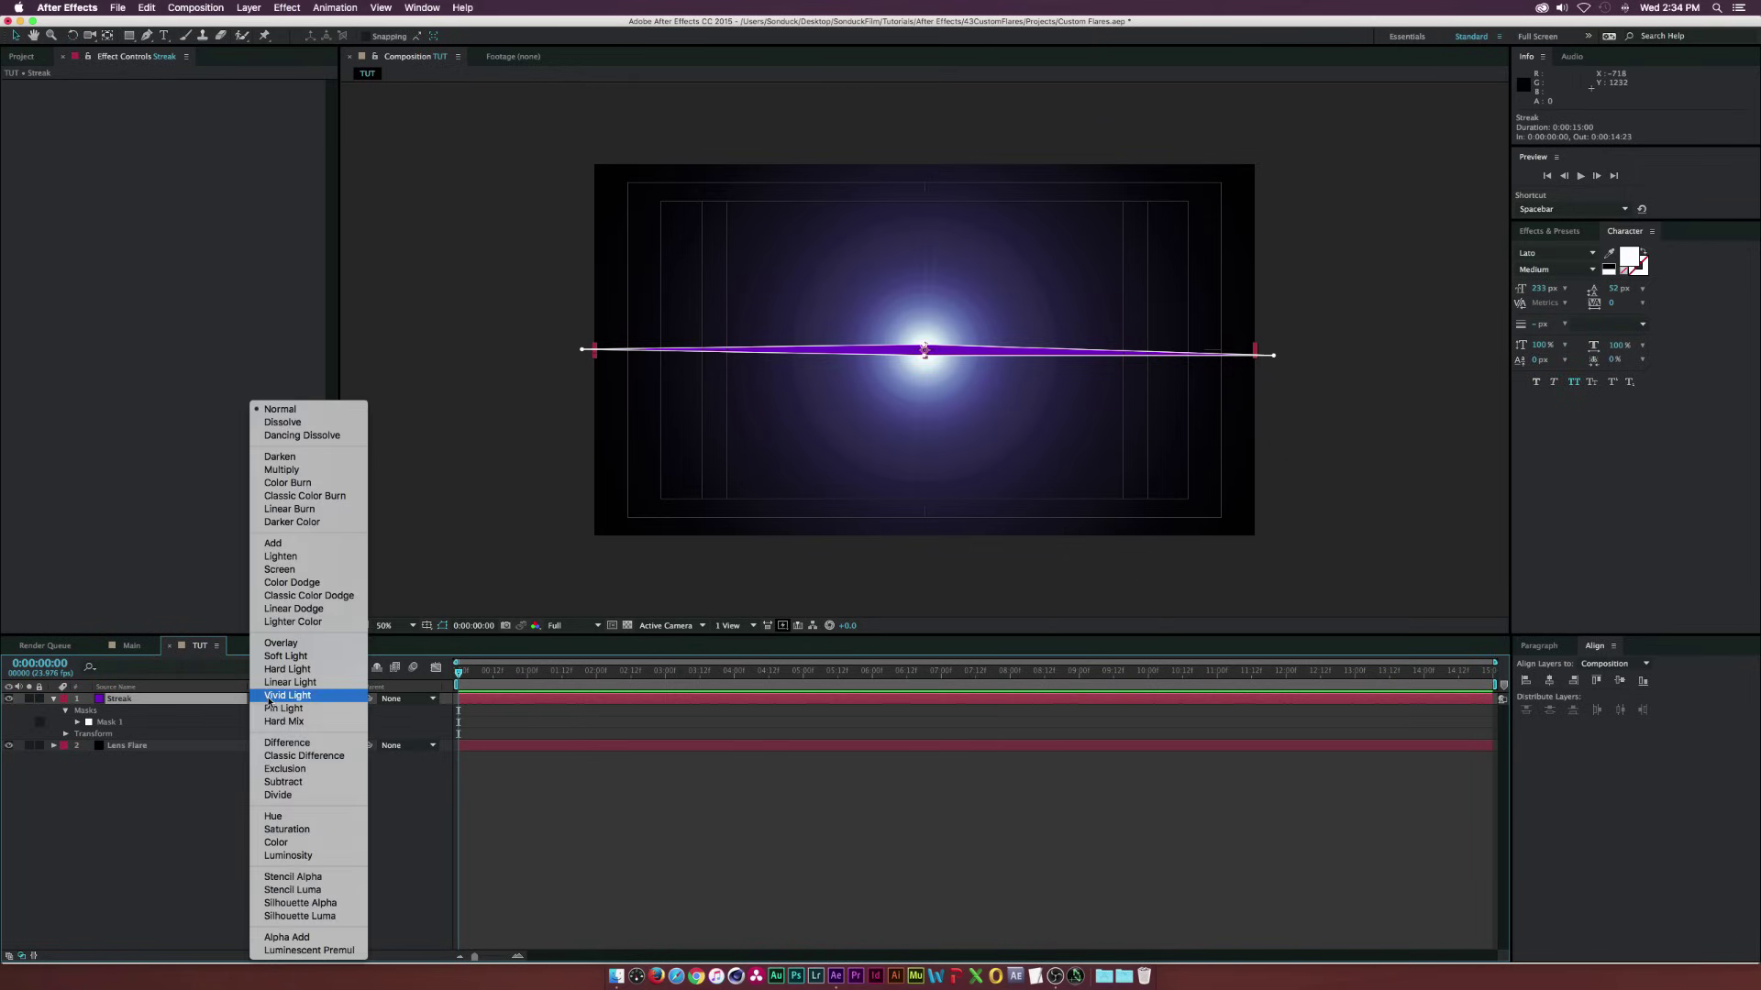
left_click(280, 545)
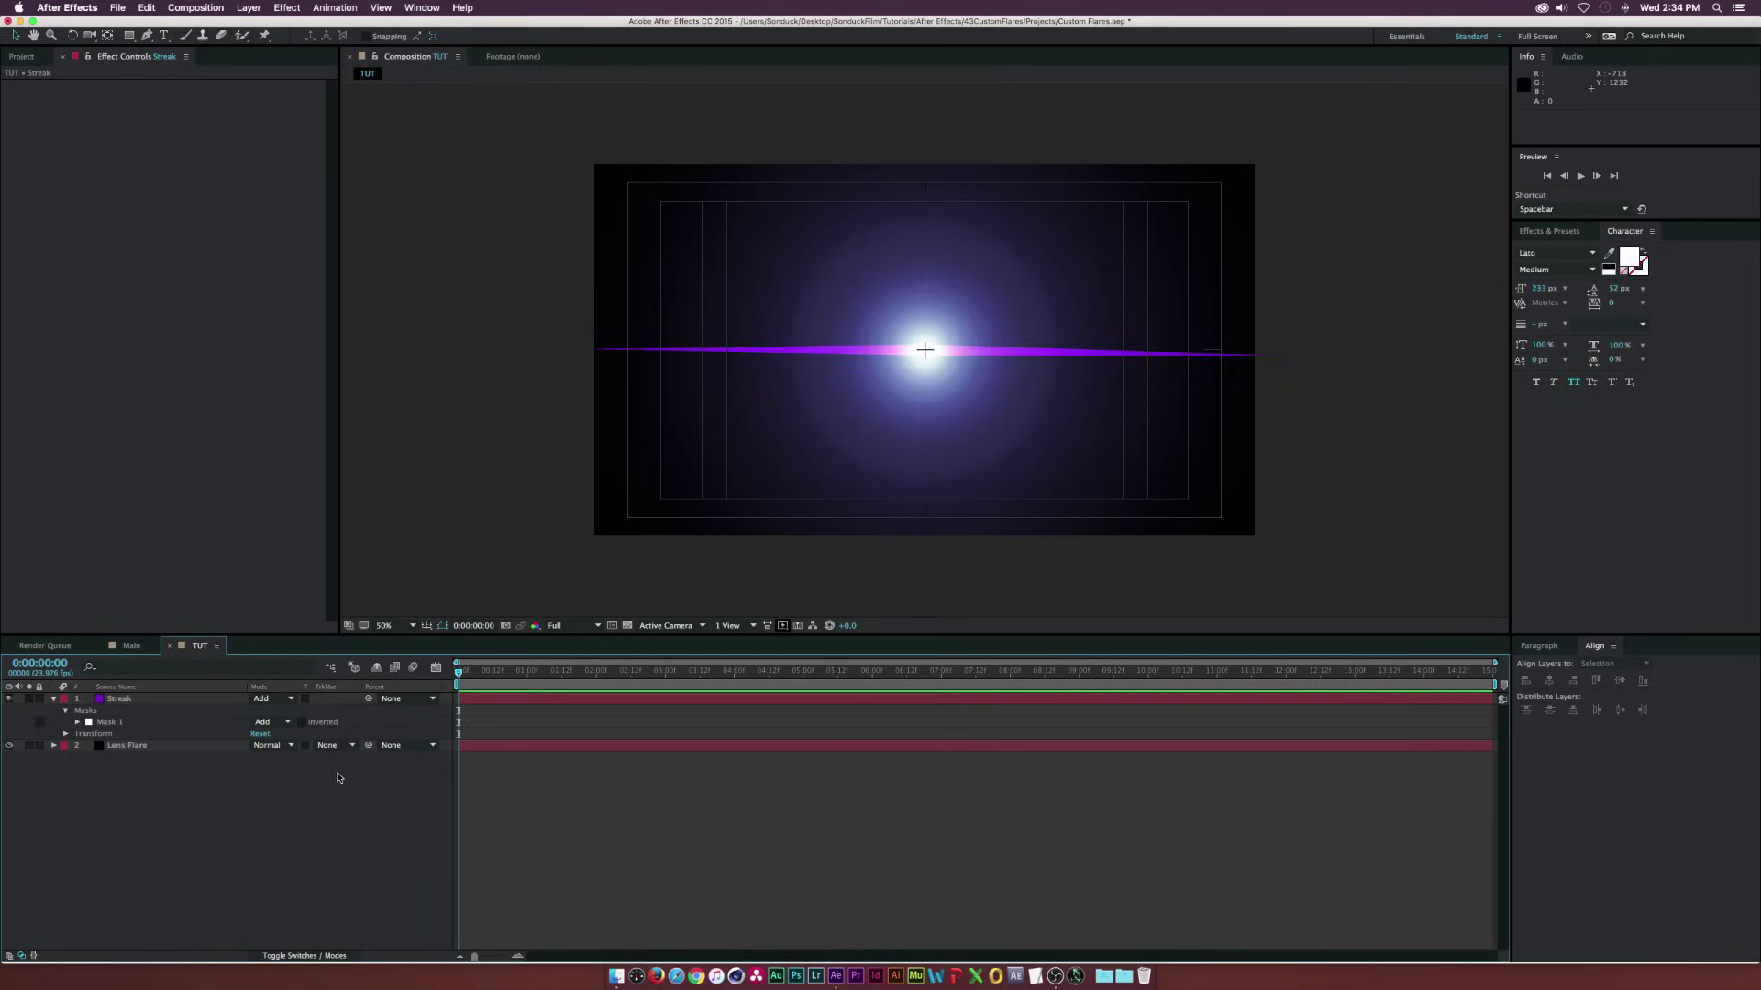
Increase the Streak mask's feather so the purple streak looks soft
left_click(112, 701)
key("f")
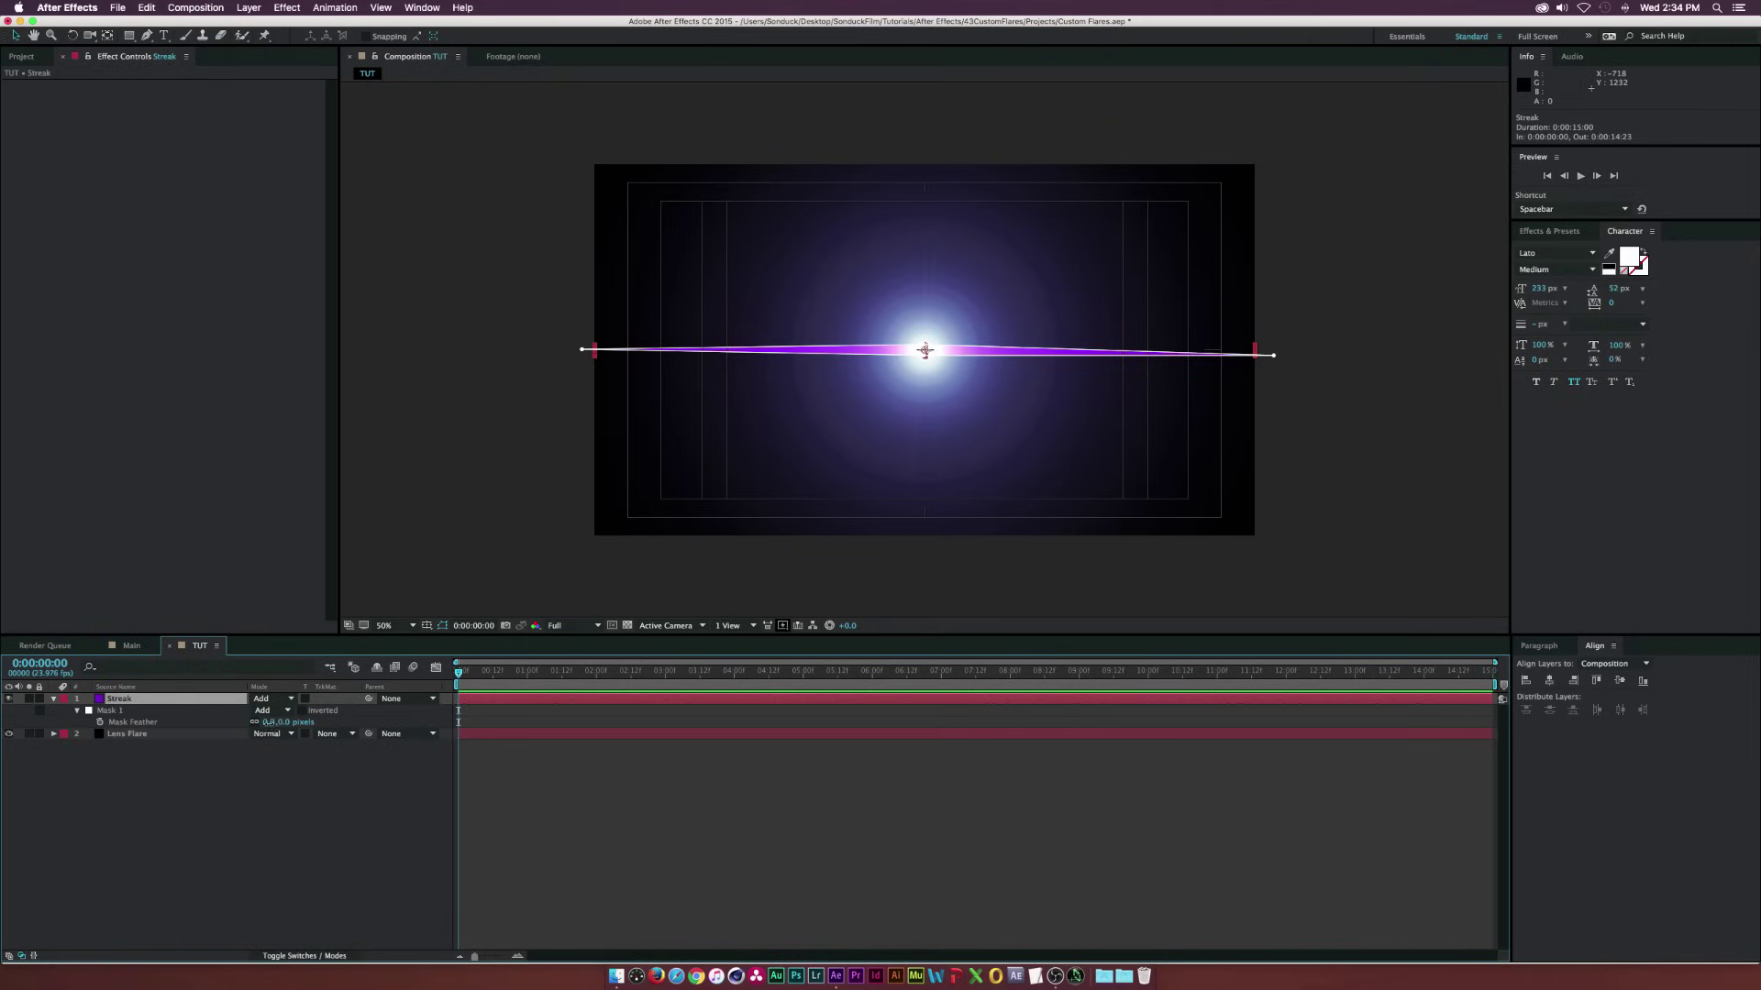
mouse_move(269, 722)
left_mouse_down()
mouse_move(312, 724)
mouse_move(247, 722)
left_mouse_up()
left_click(311, 783)
left_click(328, 814)
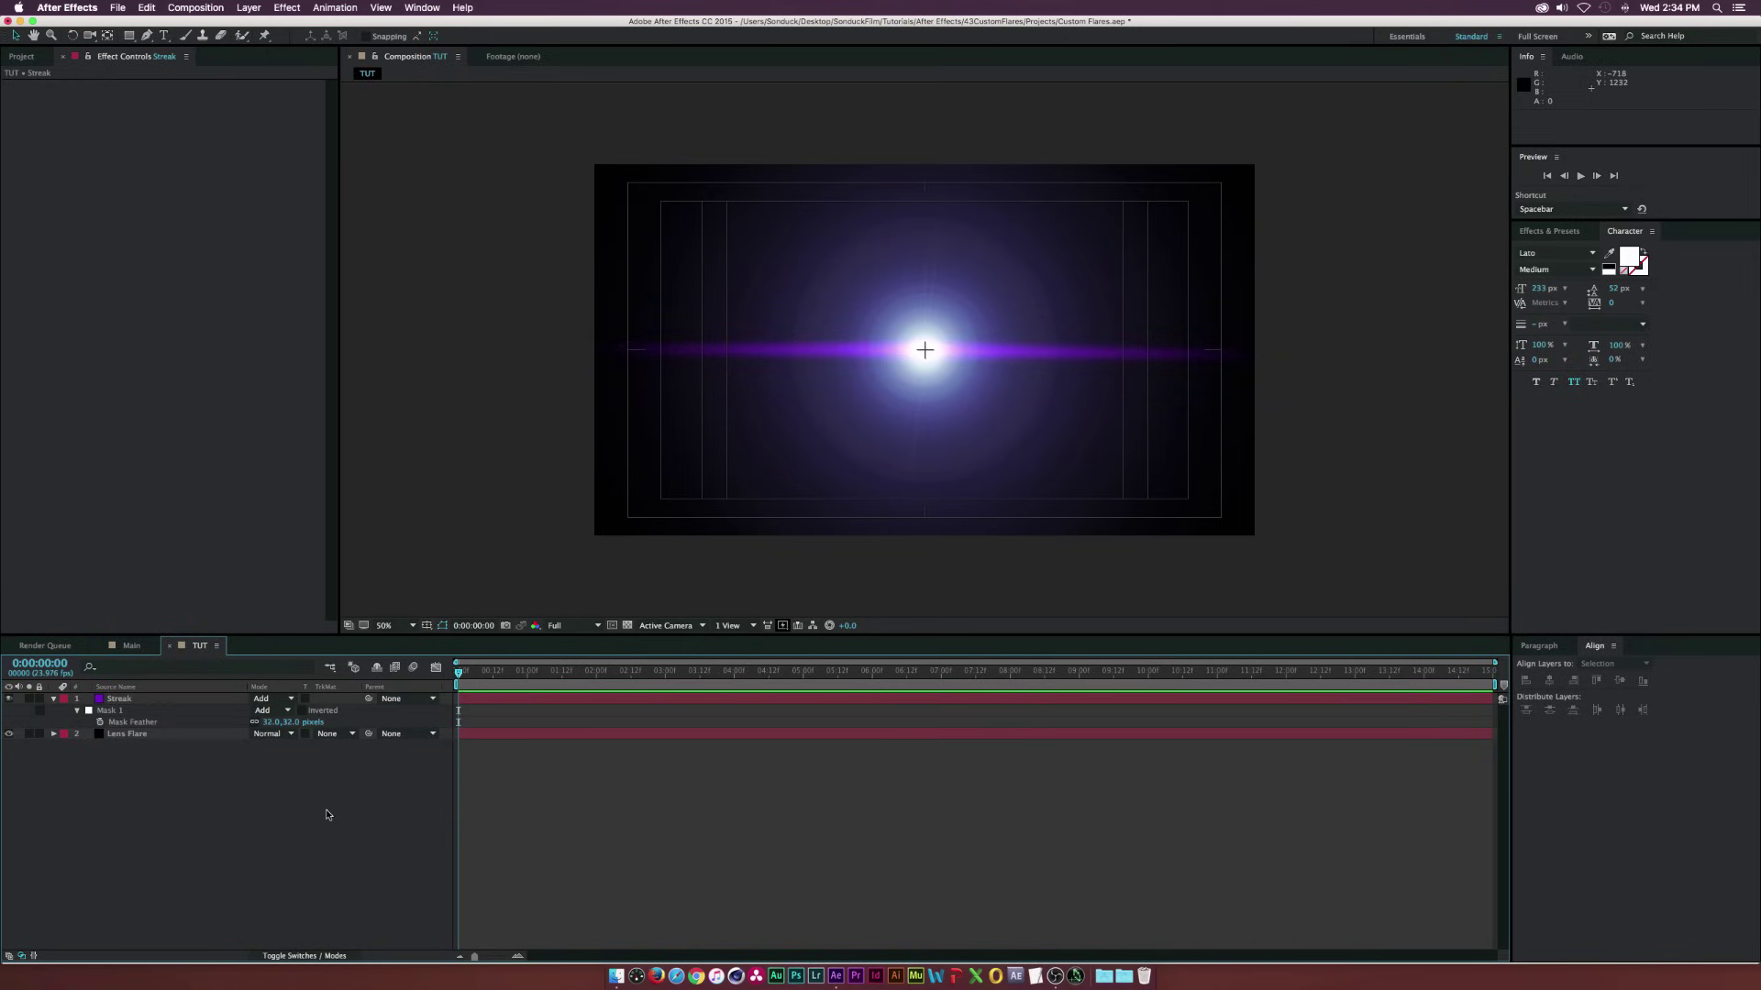
Add a Glow to the Streak layer with threshold 73.7%, radius 78.0 and intensity 1.7
left_click(180, 702)
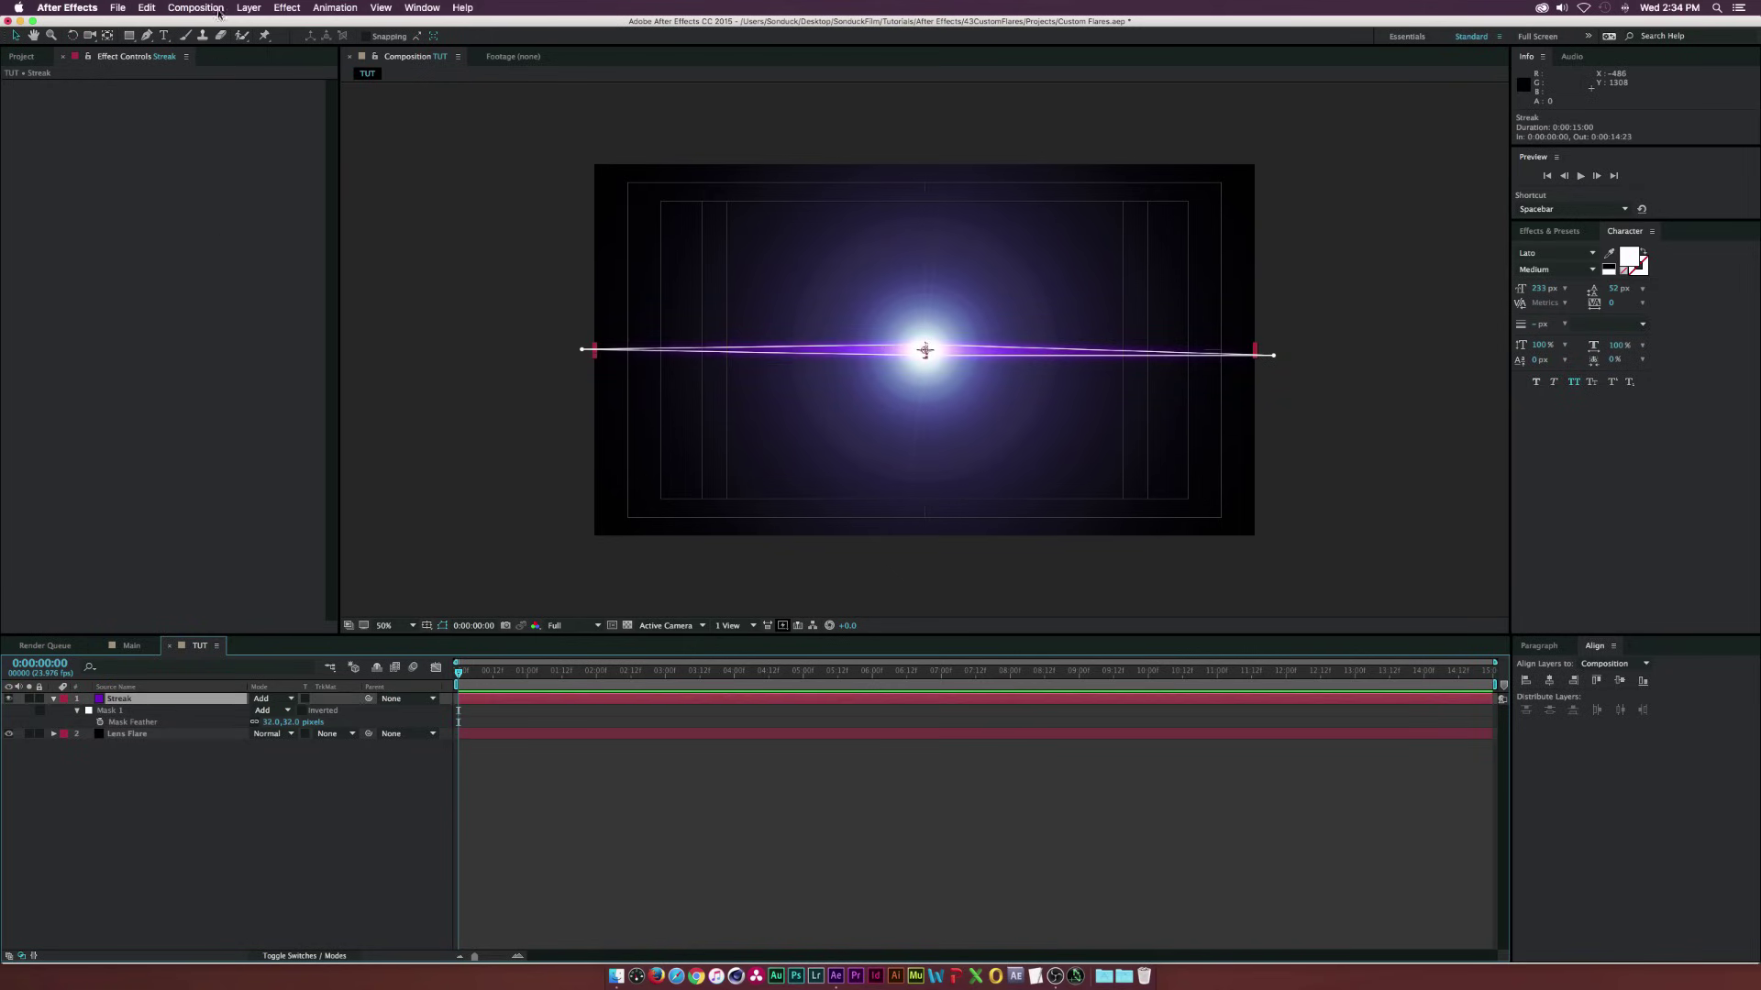
left_click(287, 8)
mouse_move(348, 293)
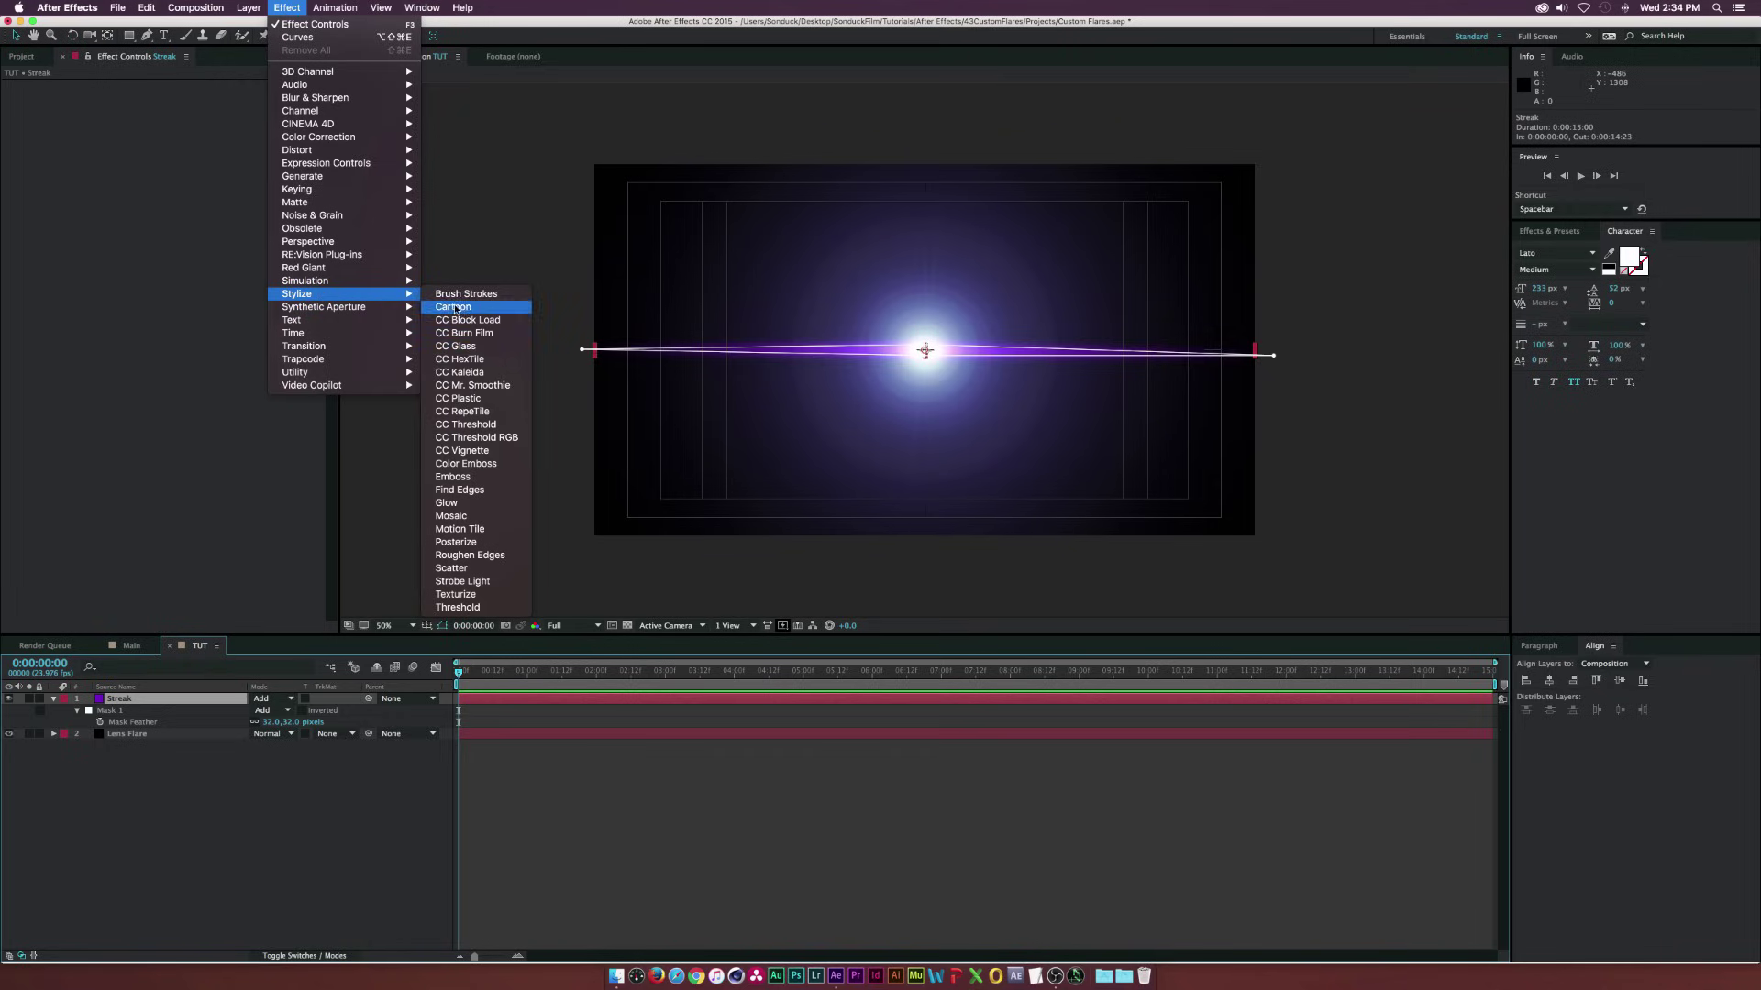
left_click(450, 503)
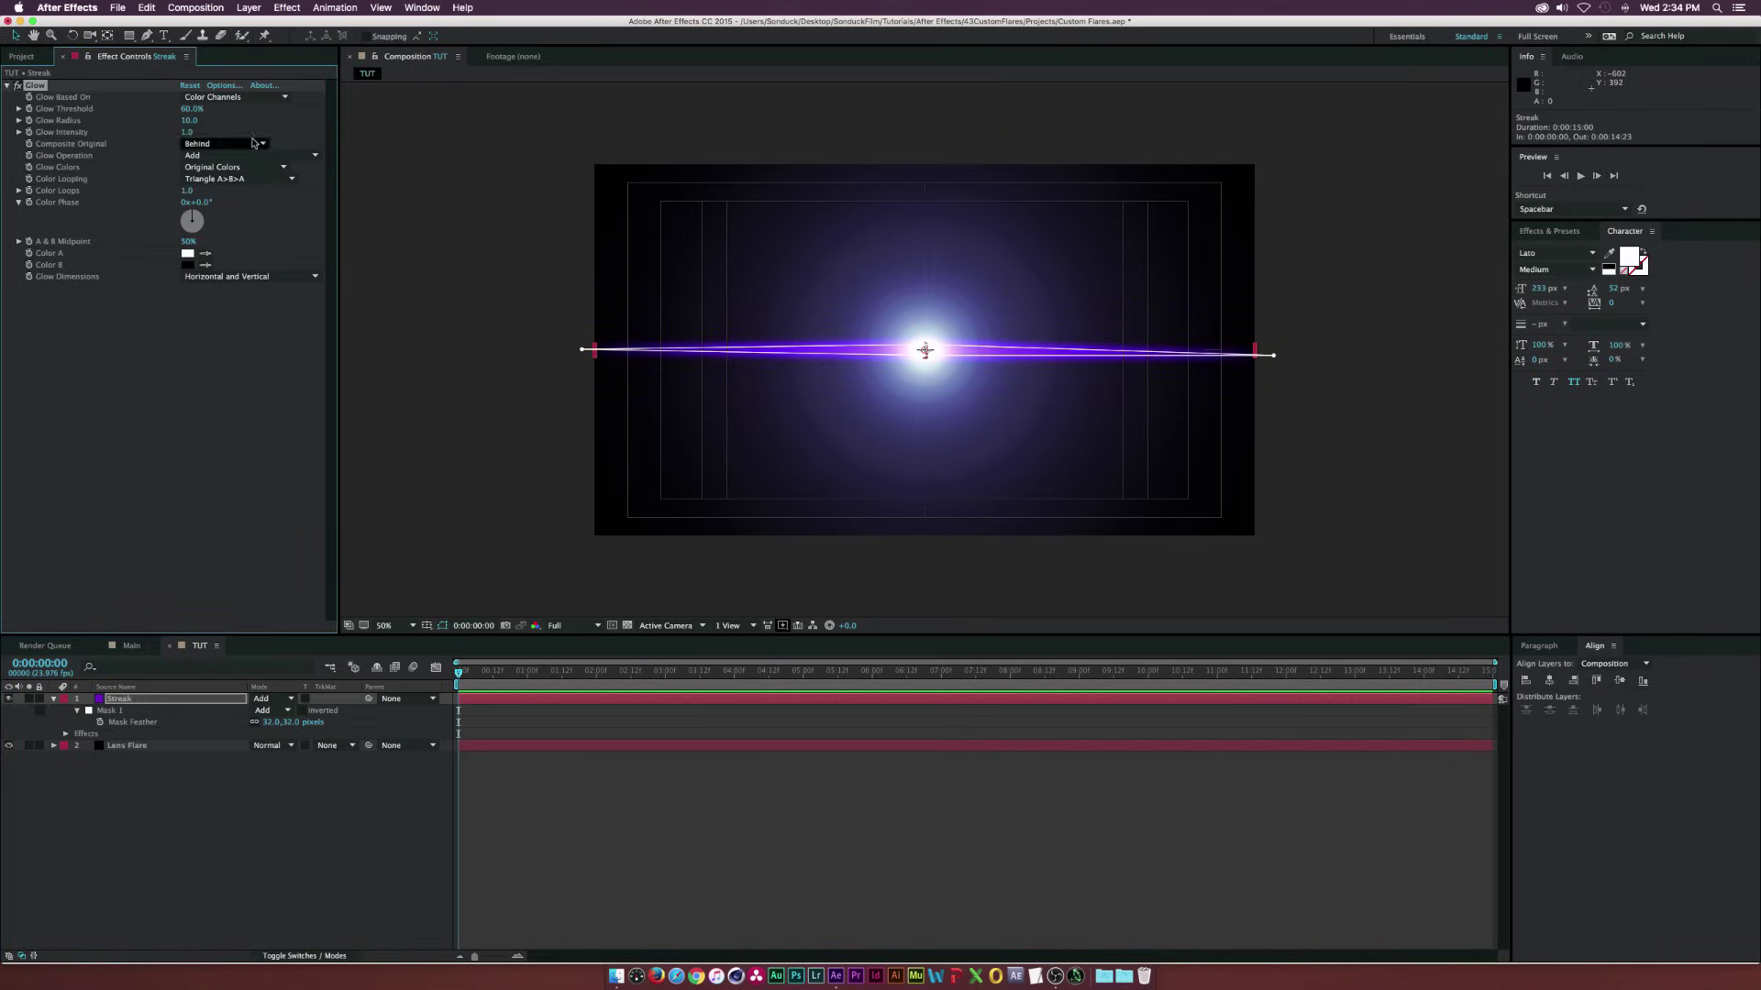
left_click(361, 766)
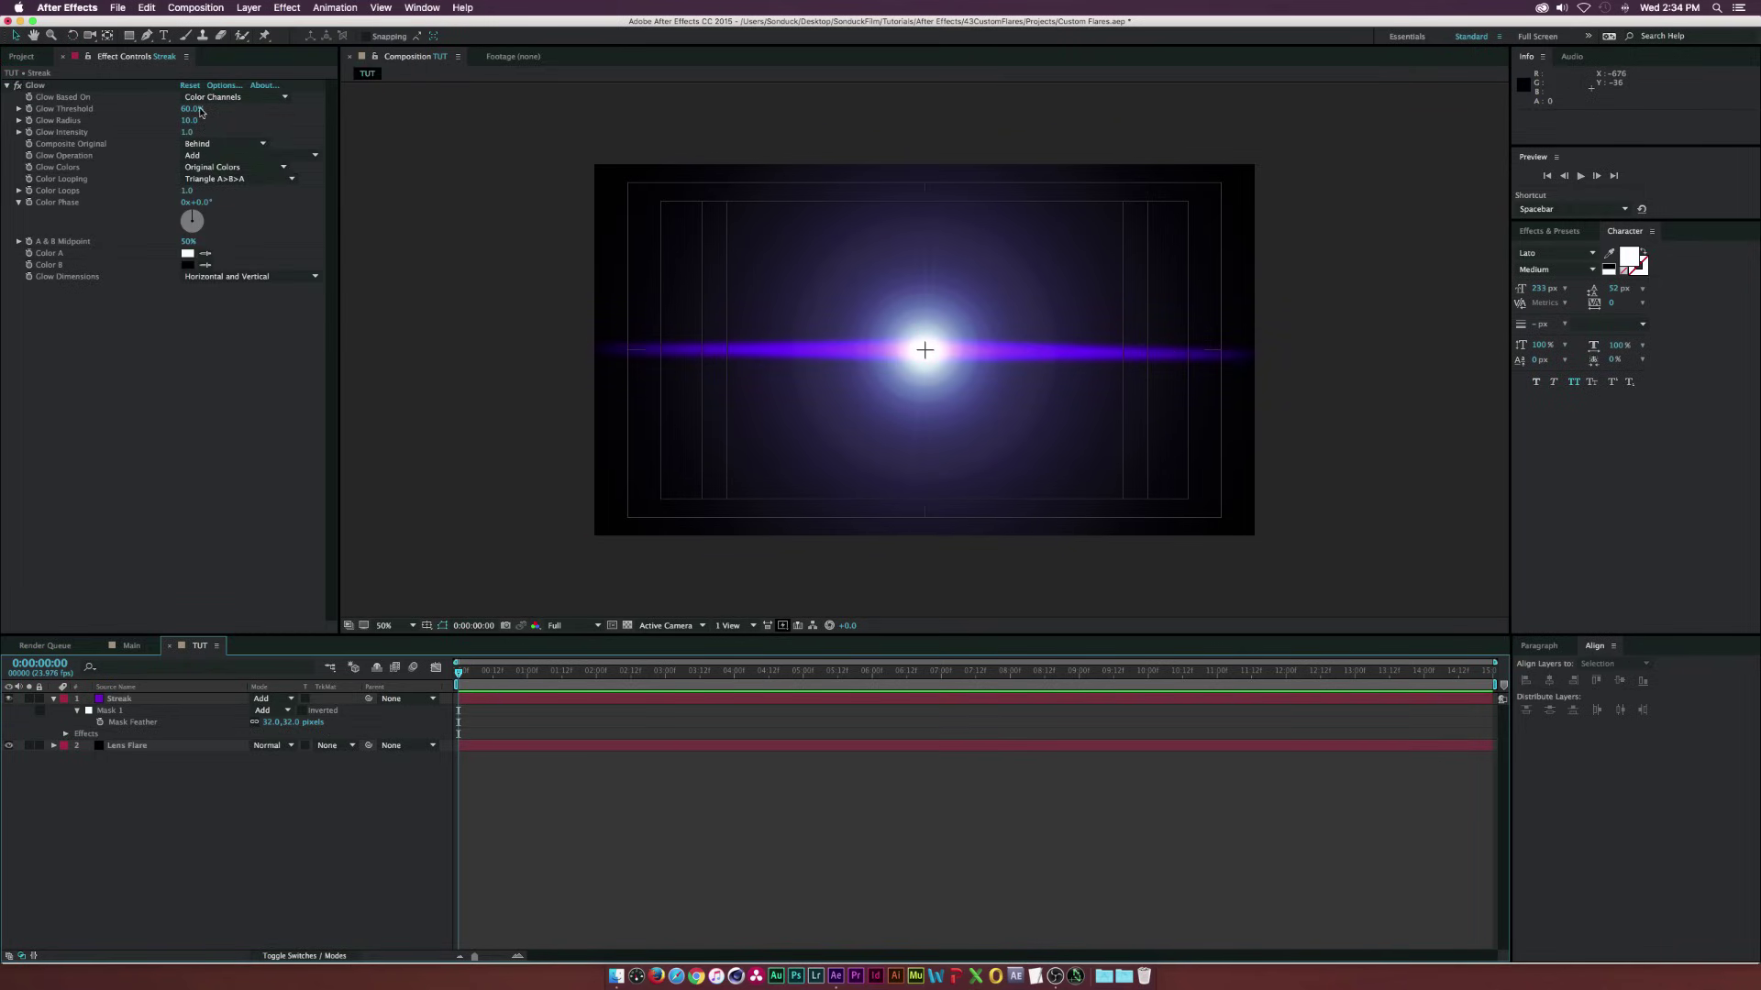
mouse_move(186, 112)
left_mouse_down()
mouse_move(158, 118)
mouse_move(239, 122)
mouse_move(176, 128)
left_mouse_up()
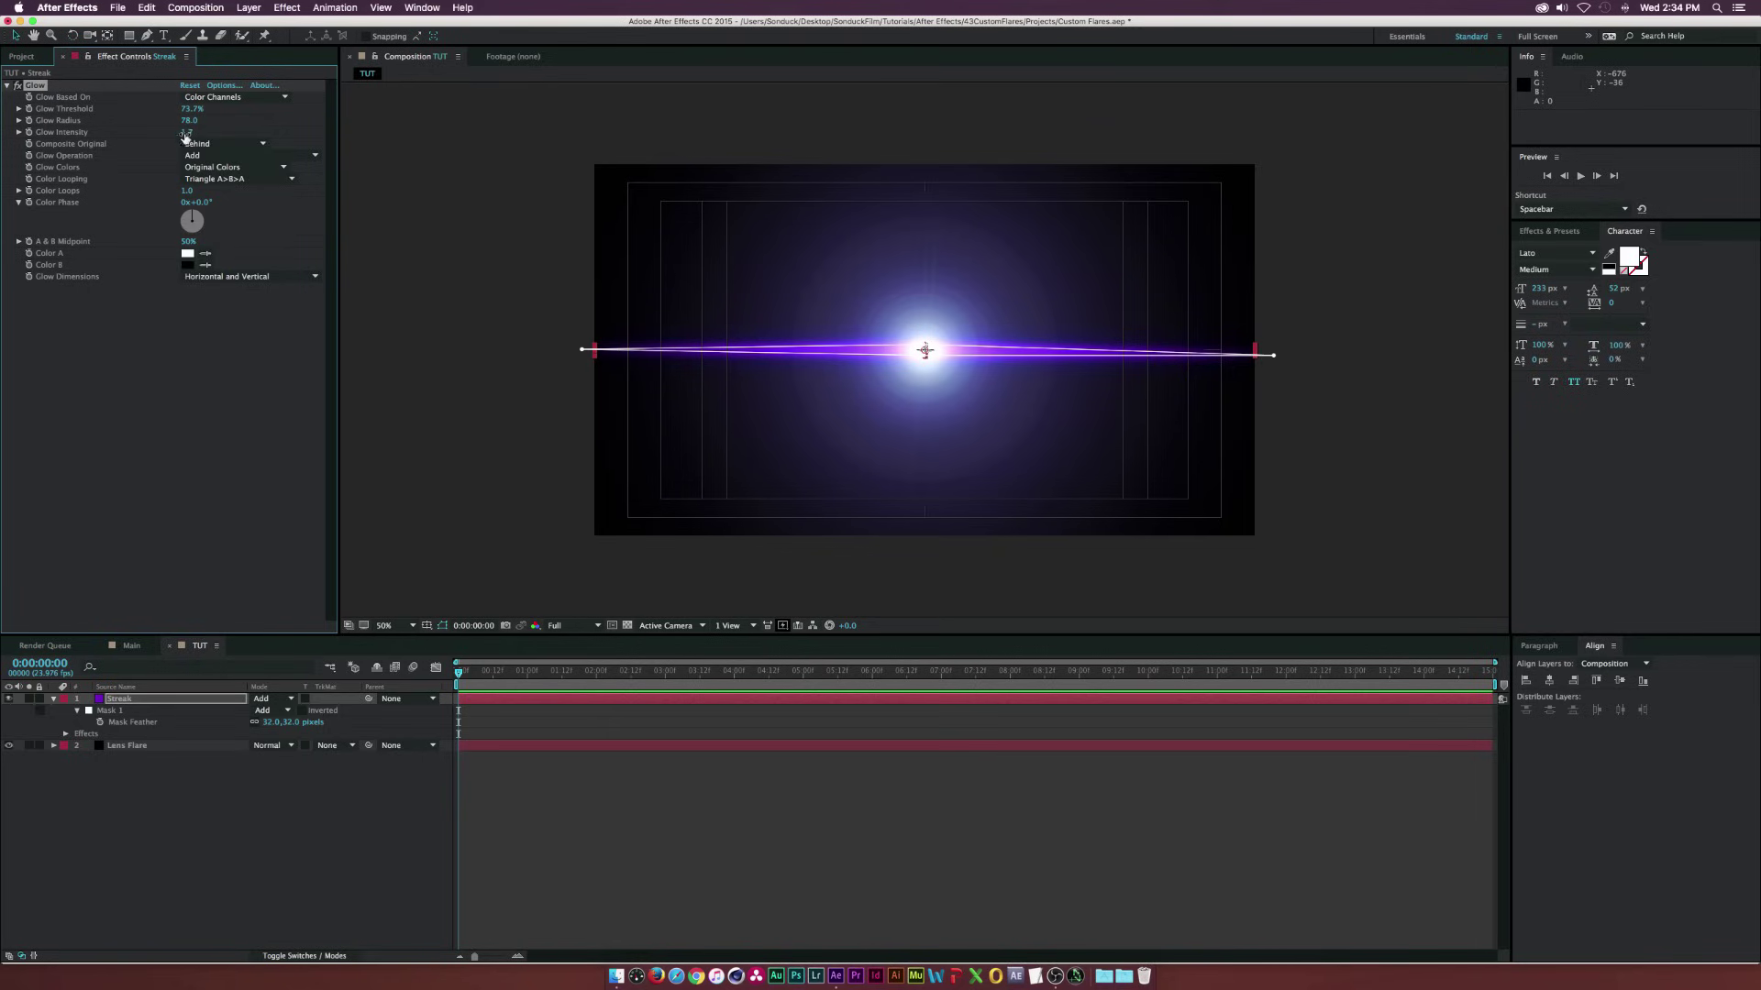
left_click(283, 783)
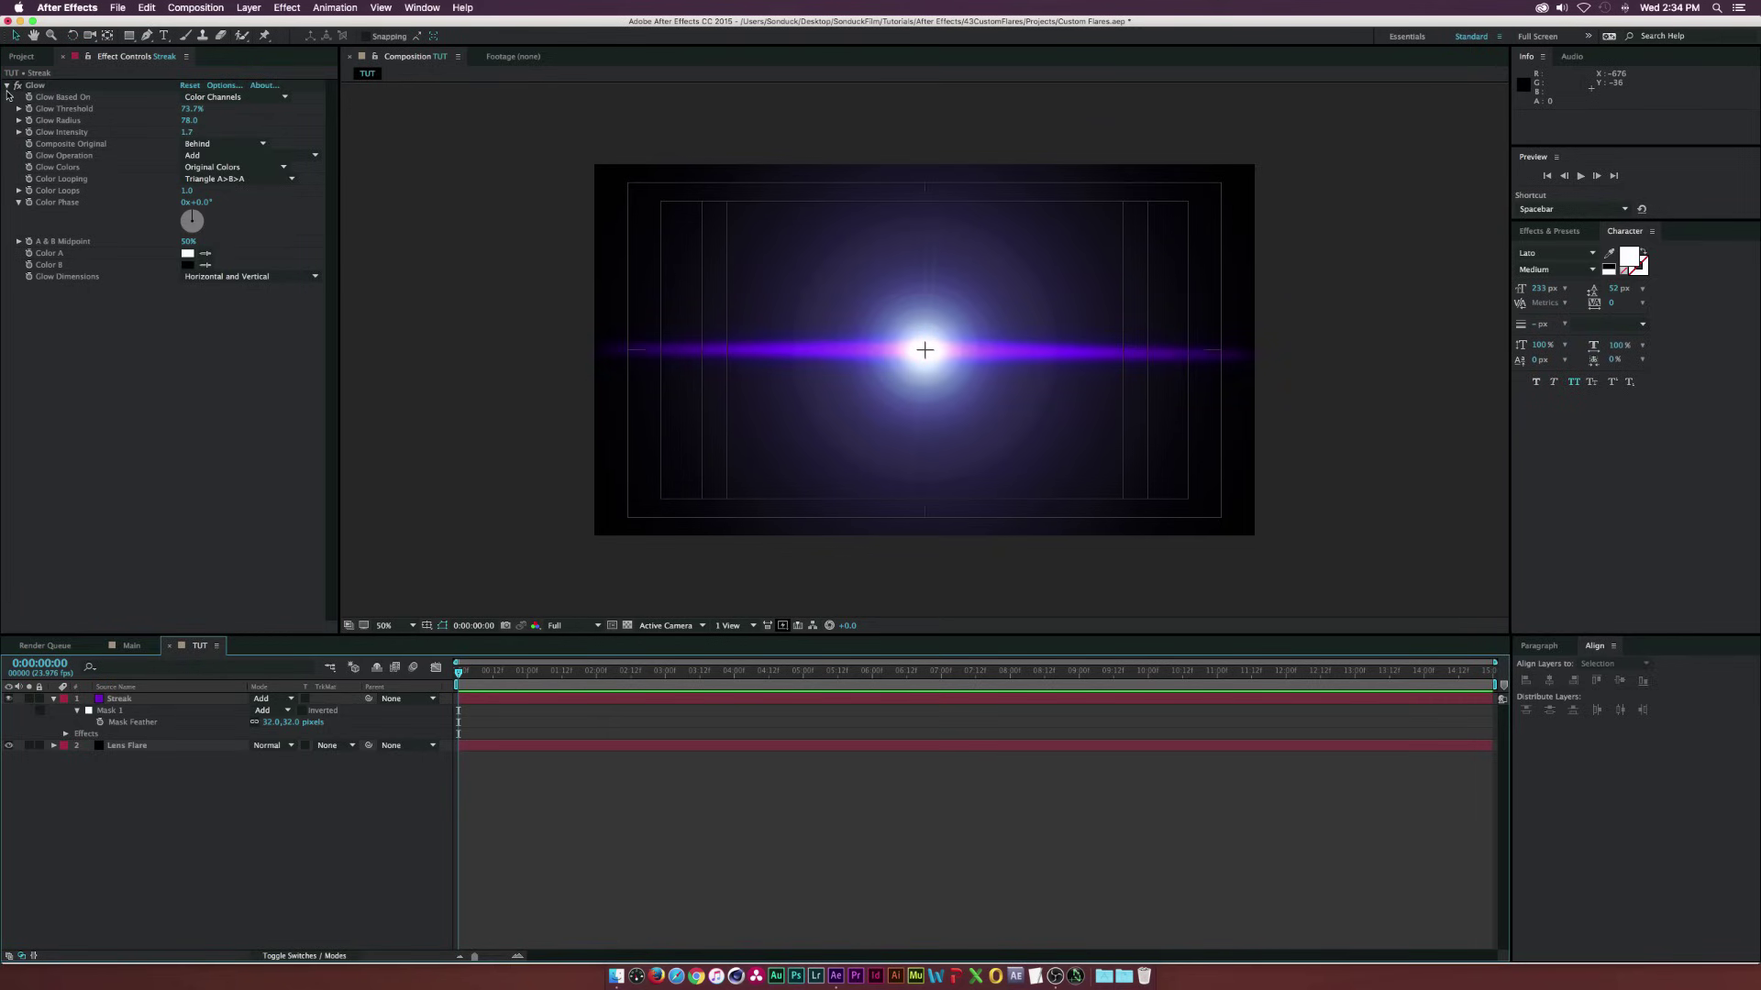
key("Page_Down")
key("Page_Down")
key("Page_Down")
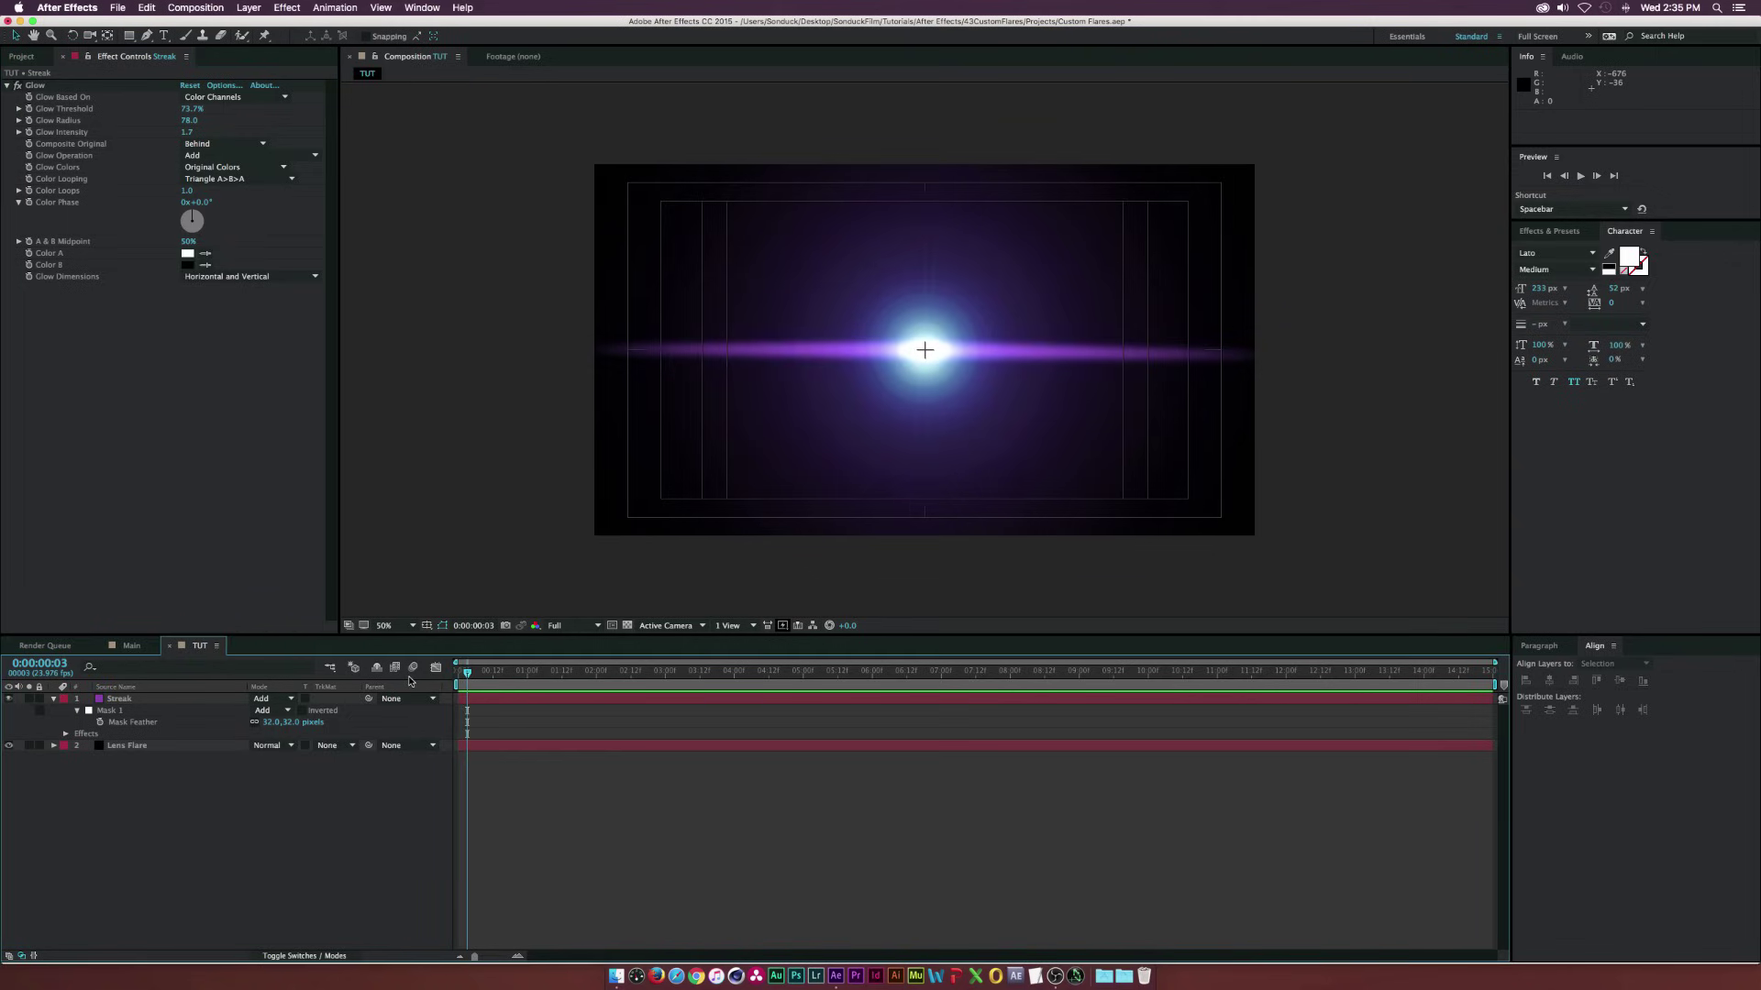
Duplicate the Streak layer, shrinking and rotating the copy into a diagonal streak
left_click(104, 712)
left_click(85, 701)
left_click(54, 699)
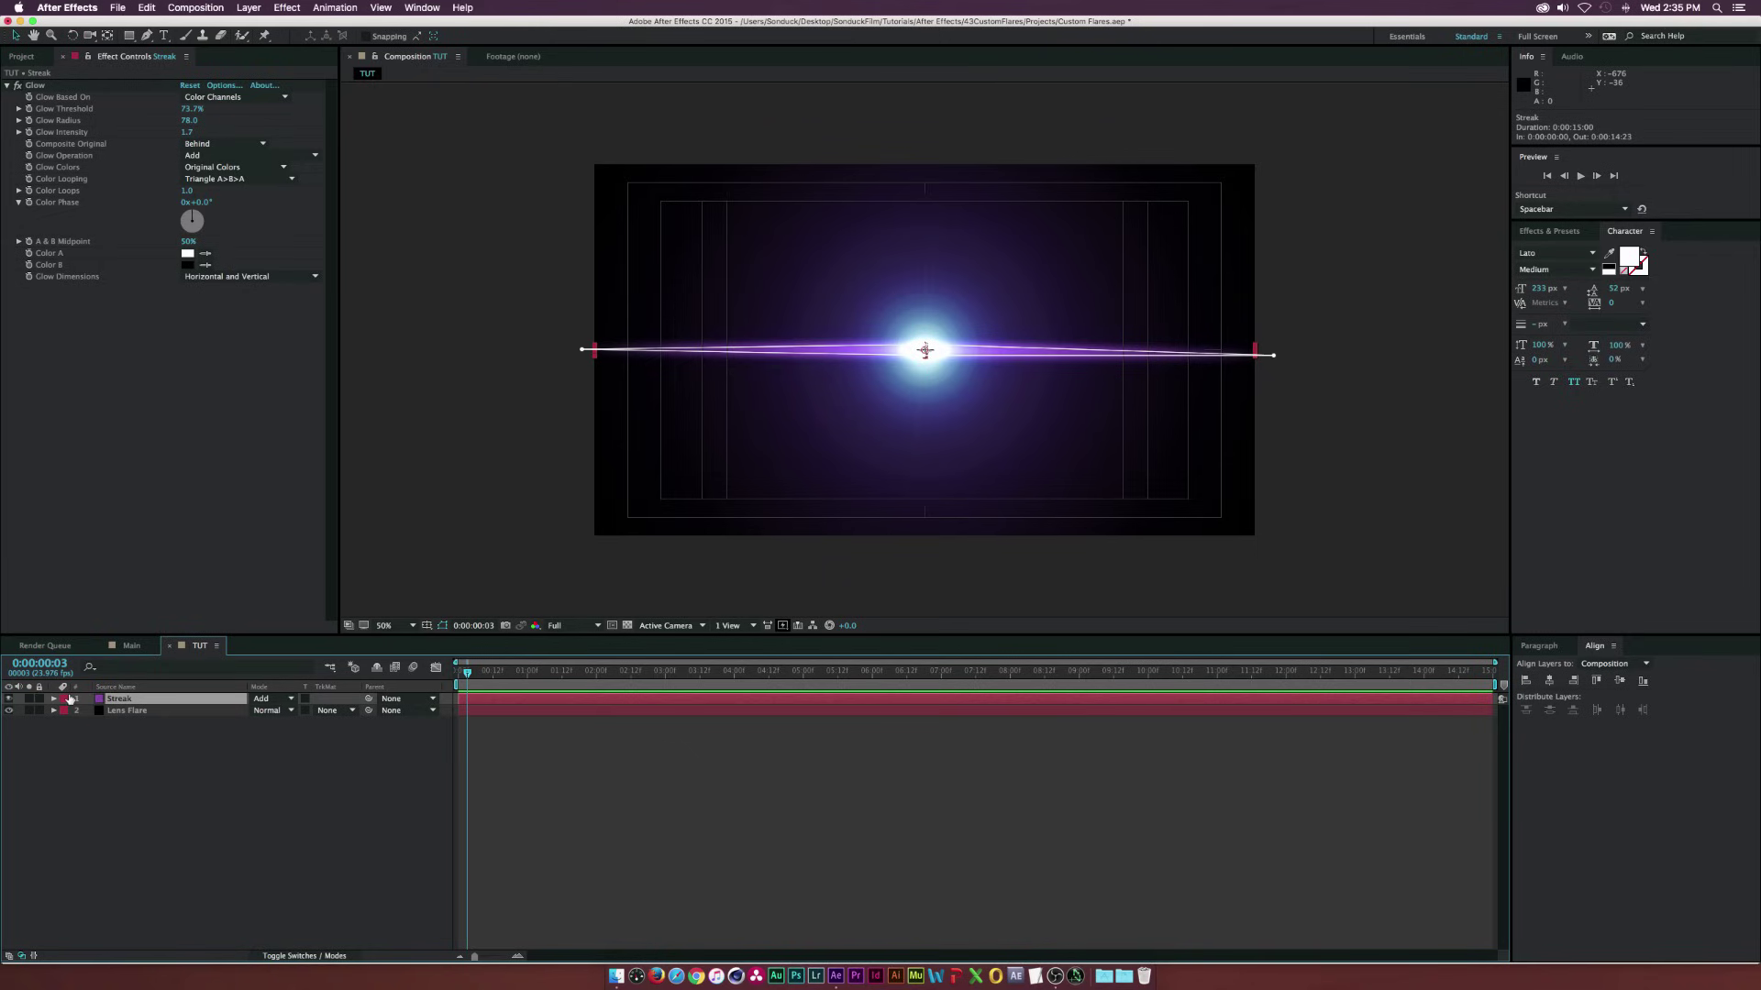
key("super+d")
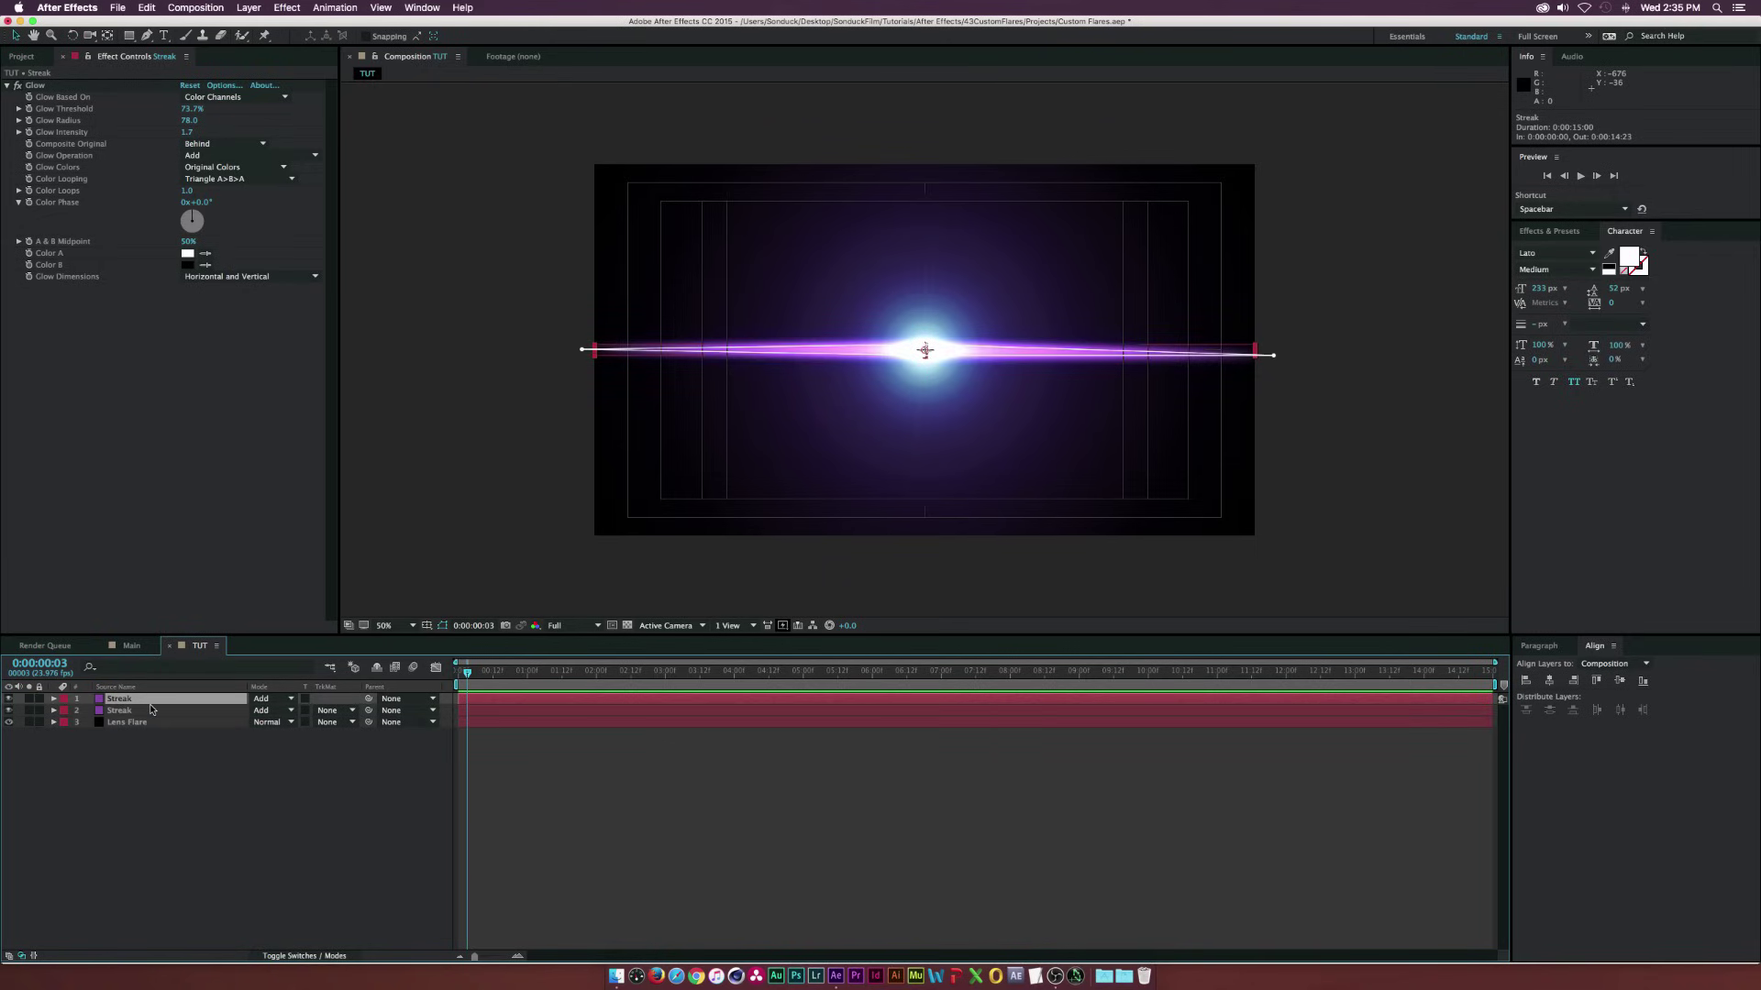
key("s")
mouse_move(278, 711)
left_mouse_down()
mouse_move(229, 709)
mouse_move(275, 714)
mouse_move(243, 721)
mouse_move(255, 710)
left_mouse_up()
key("r")
key("s")
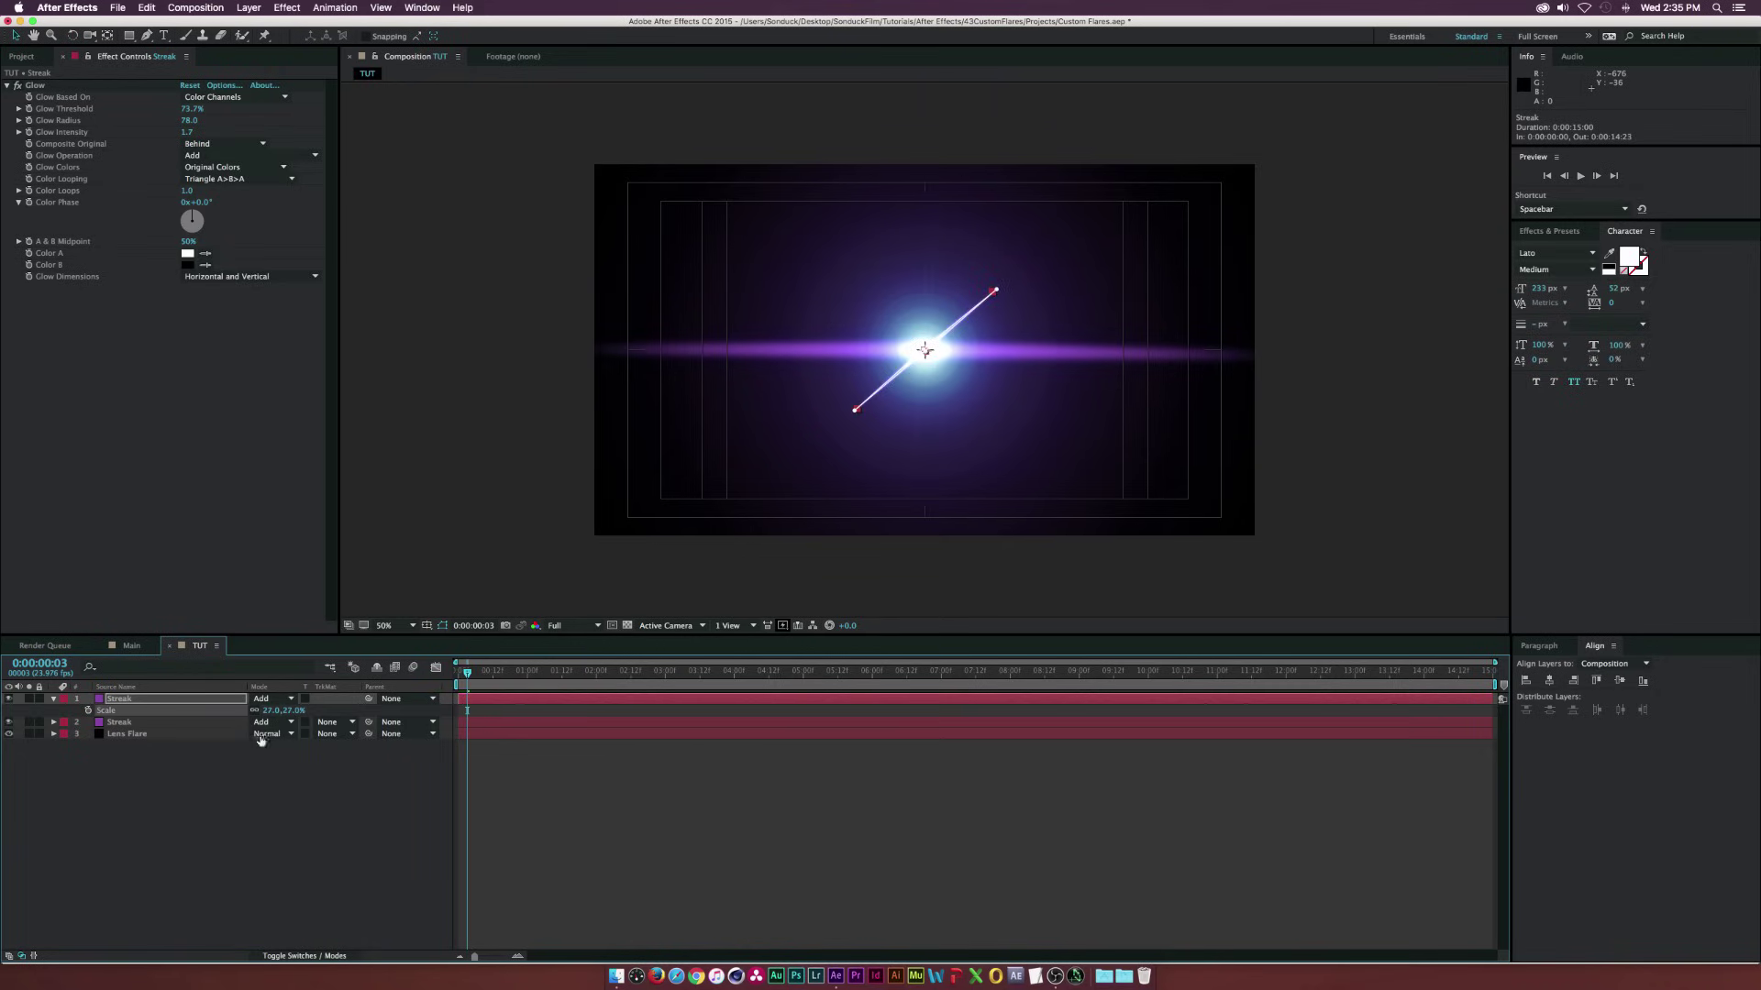
left_click(244, 826)
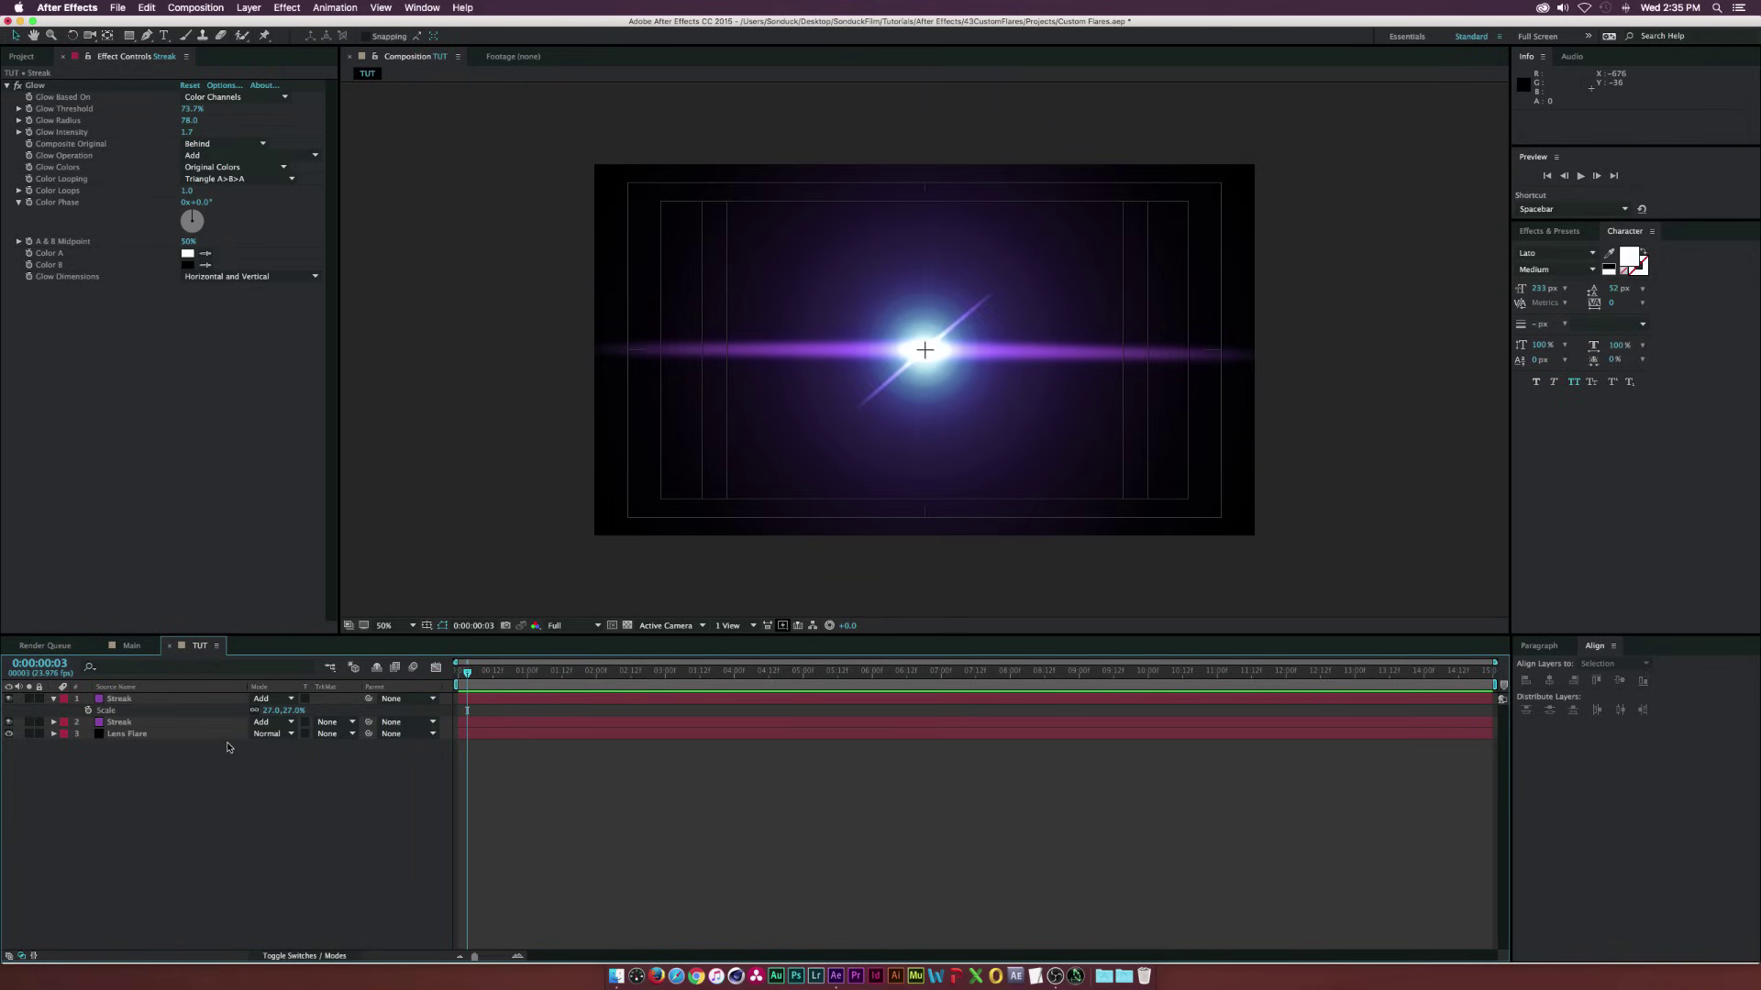
Duplicate the rotated streak again, shifting and rescaling the new copy, then scrub to preview
left_click(140, 699)
key("super+d")
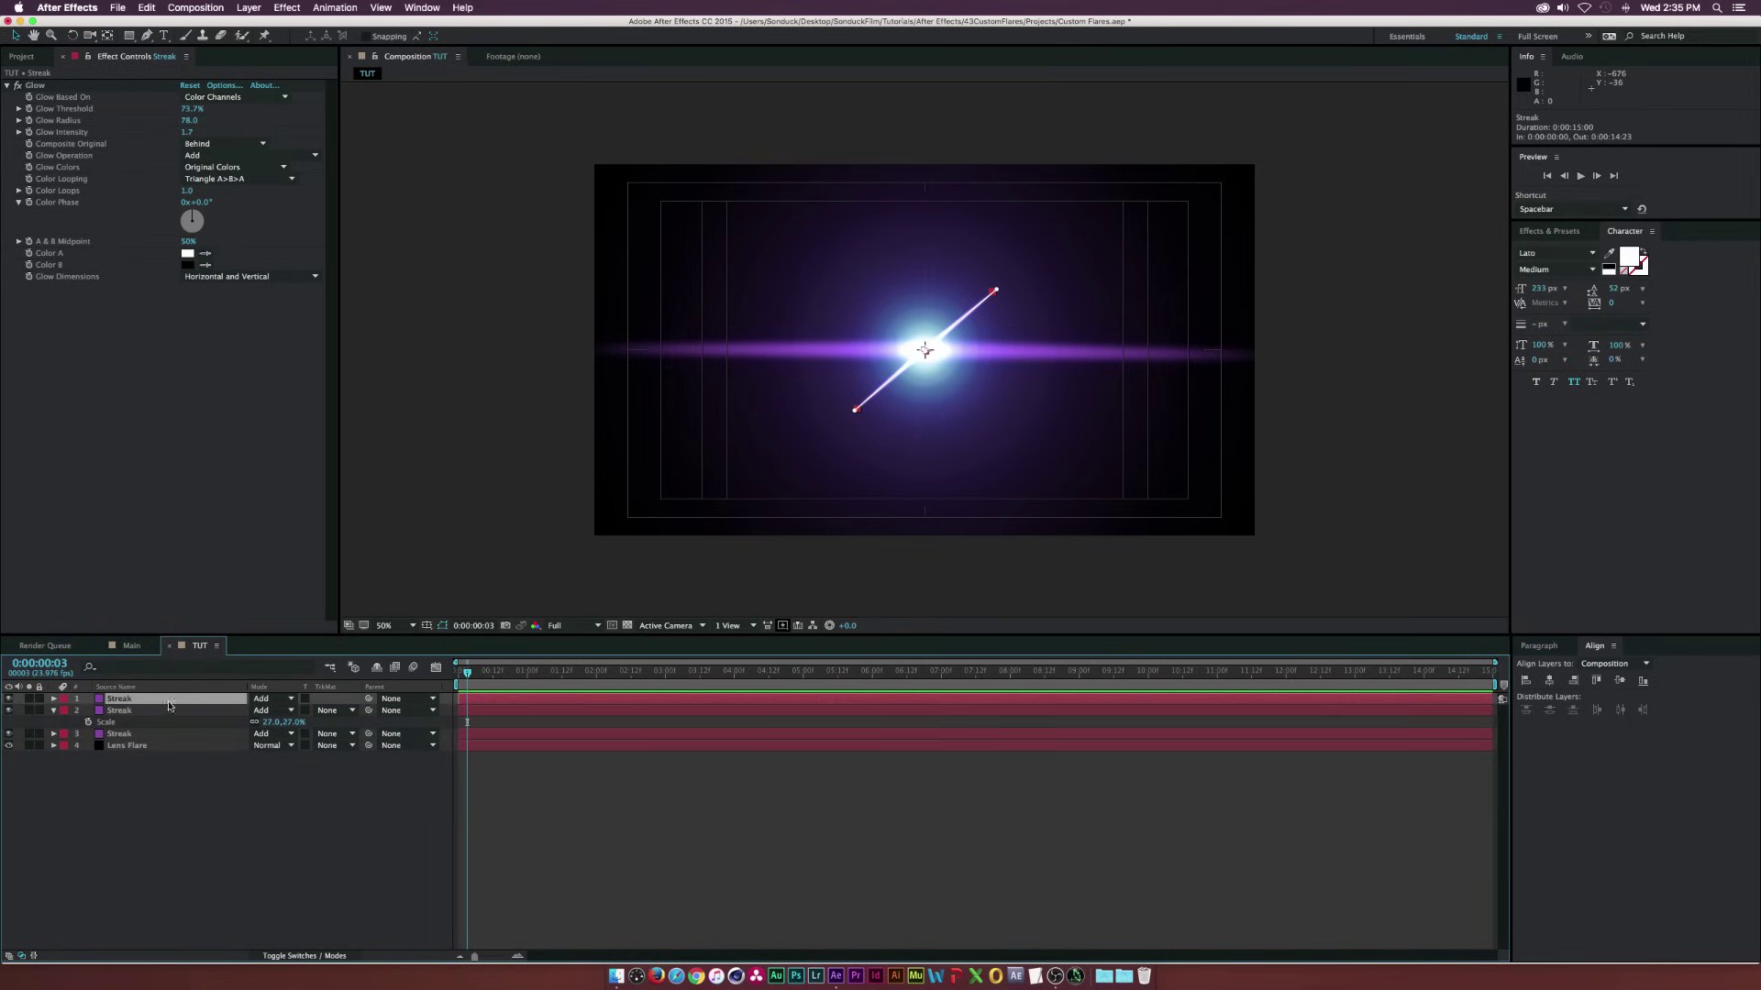
key("p")
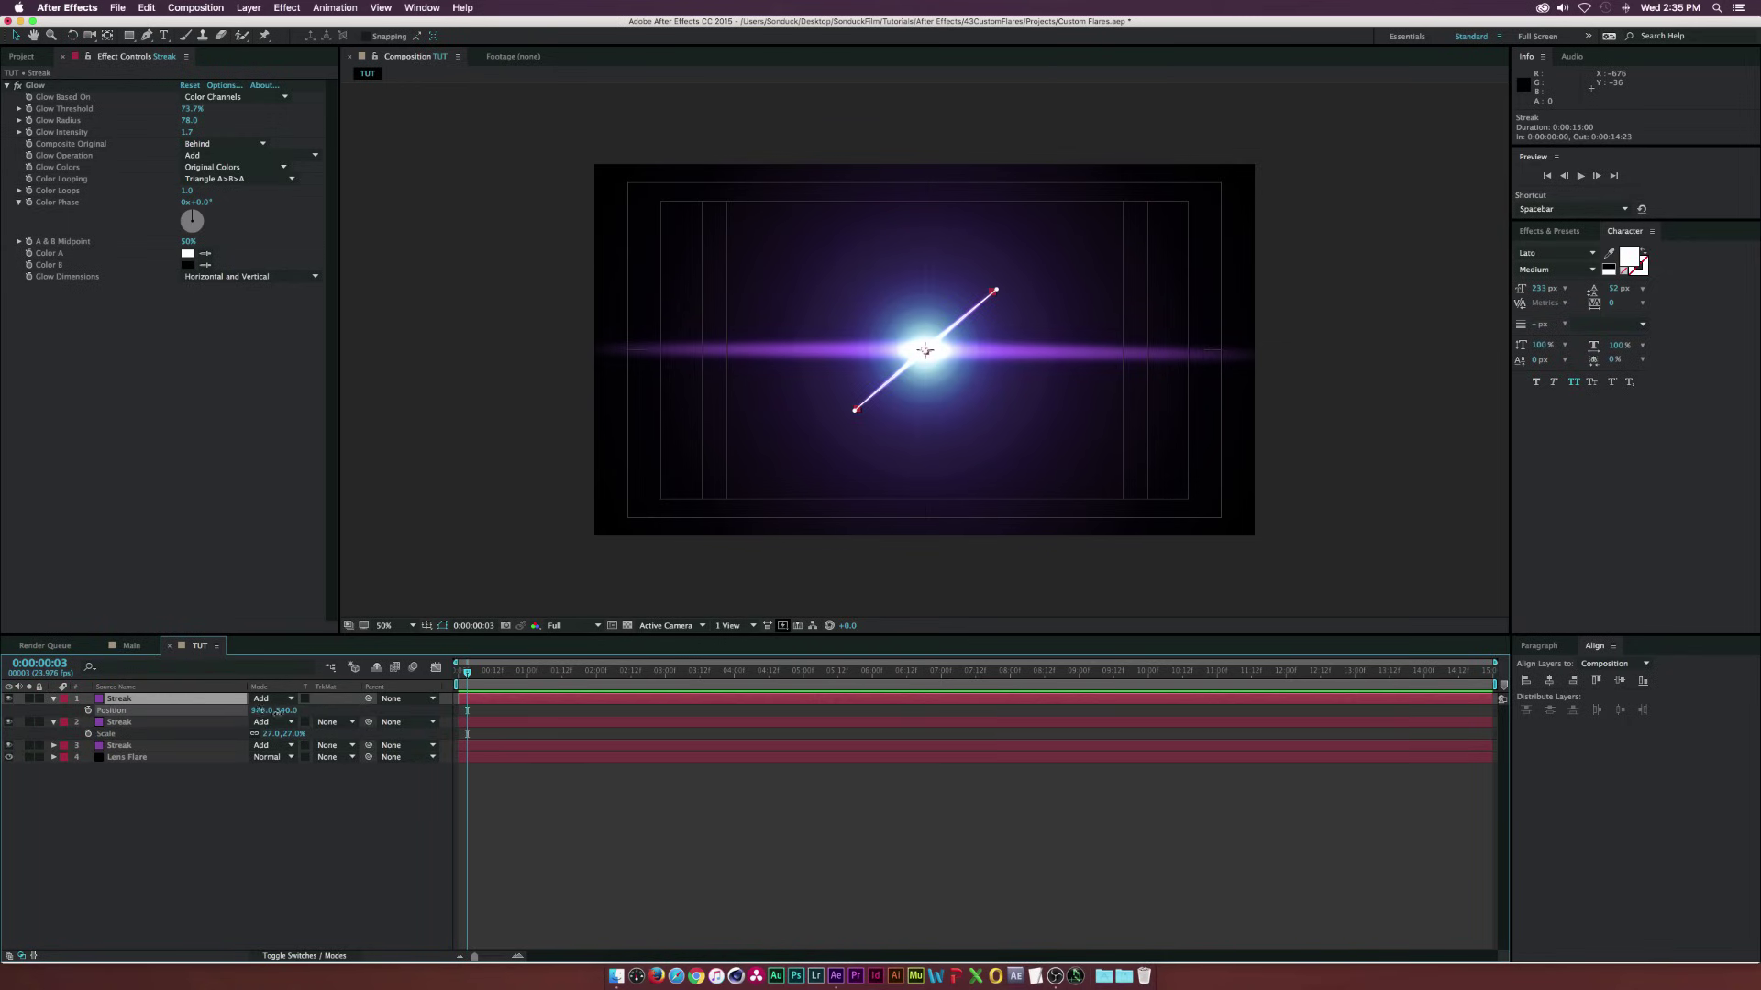
mouse_move(266, 711)
left_mouse_down()
mouse_move(323, 713)
mouse_move(268, 710)
left_mouse_up()
key("s")
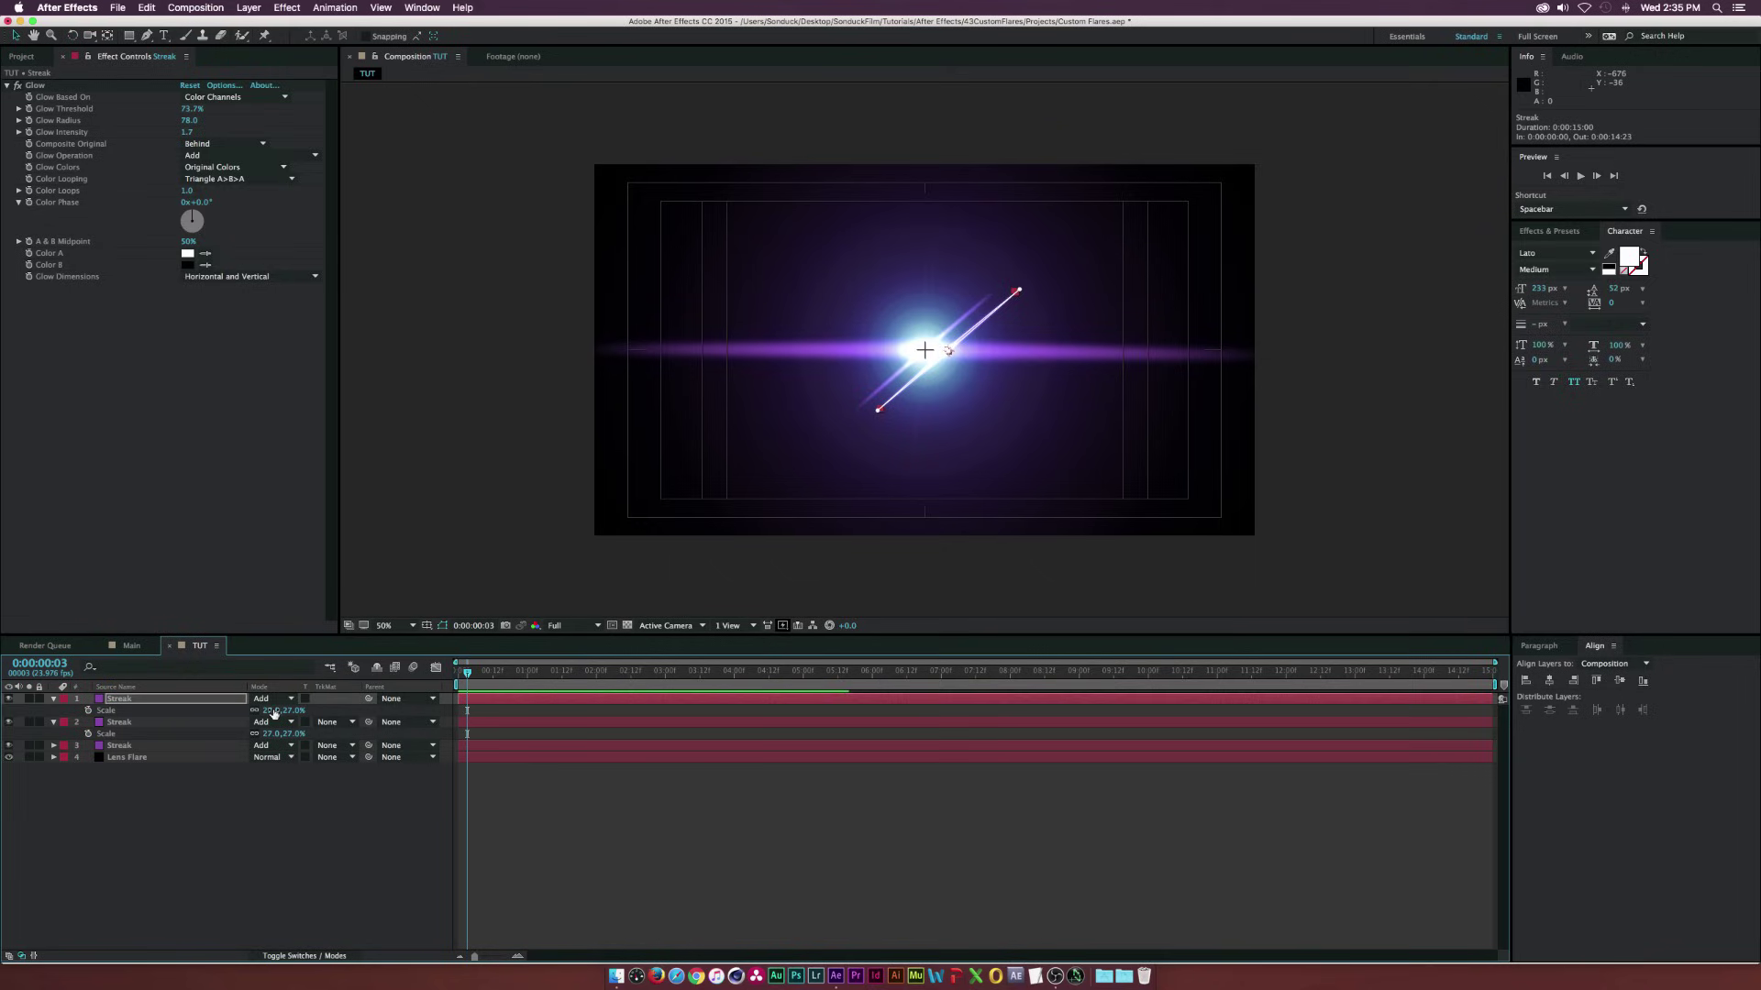
left_click(272, 805)
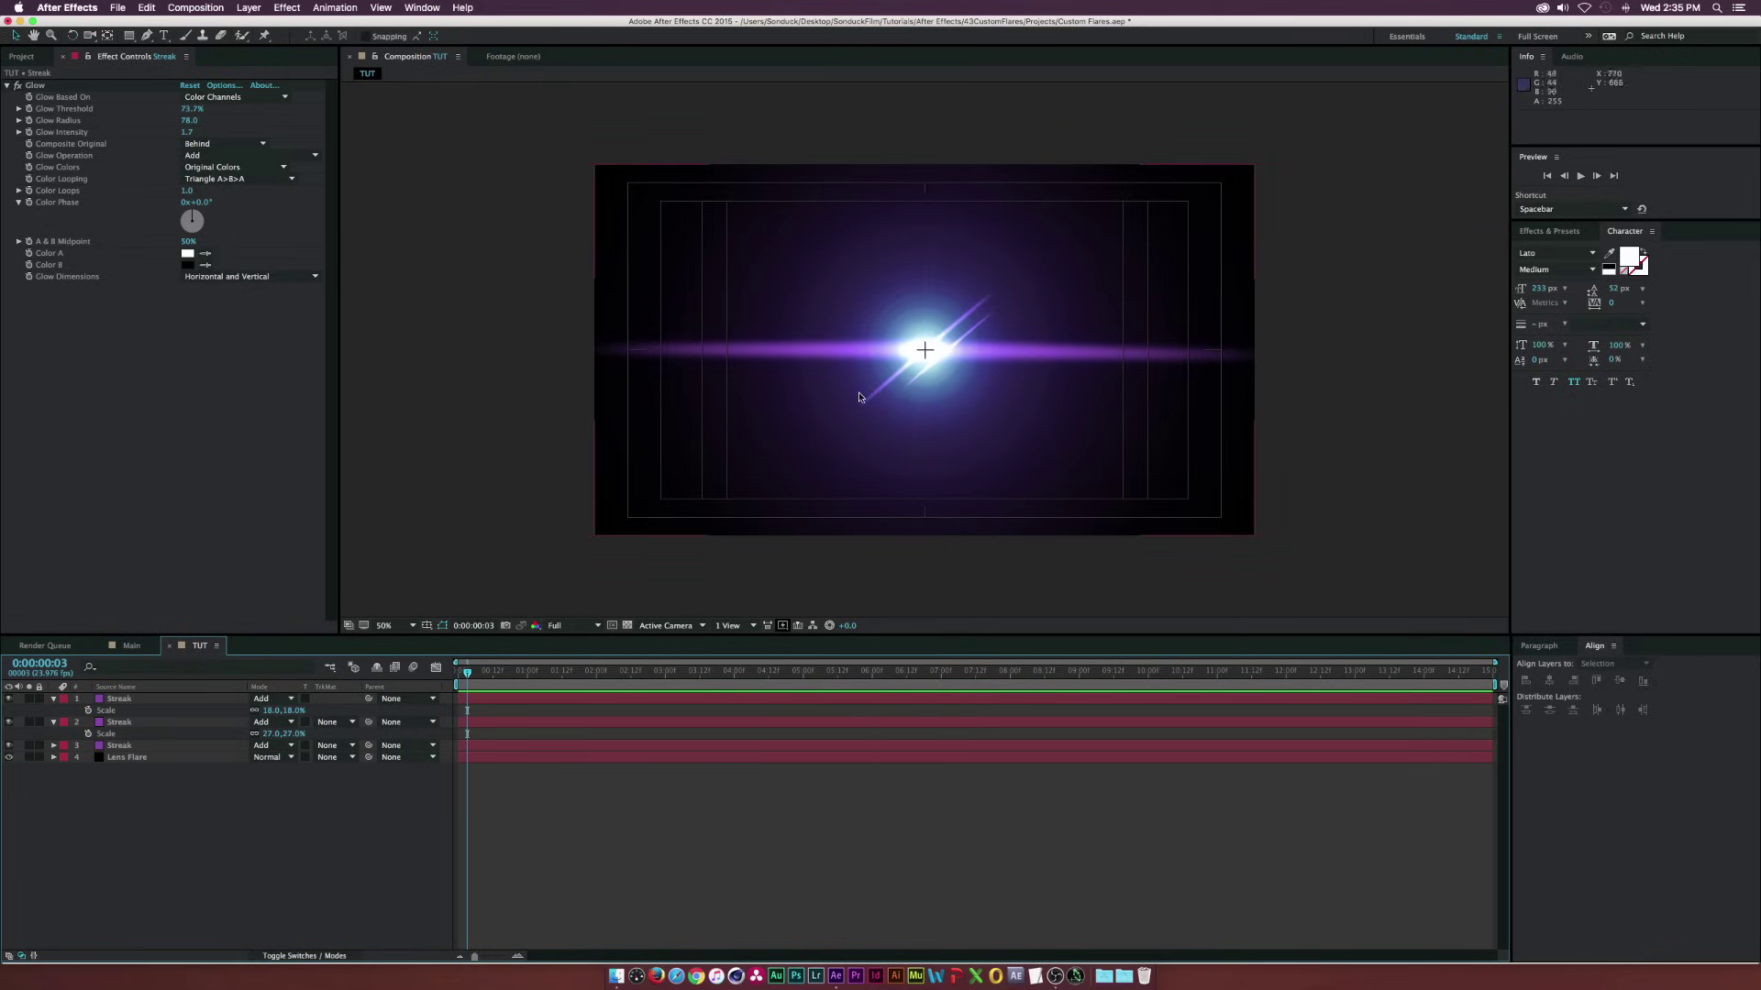
mouse_move(469, 677)
left_mouse_down()
mouse_move(604, 677)
mouse_move(498, 681)
left_mouse_up()
Add a new null object layer, Null 2, to the composition
key("ctrl+a")
key("u")
left_click(159, 795)
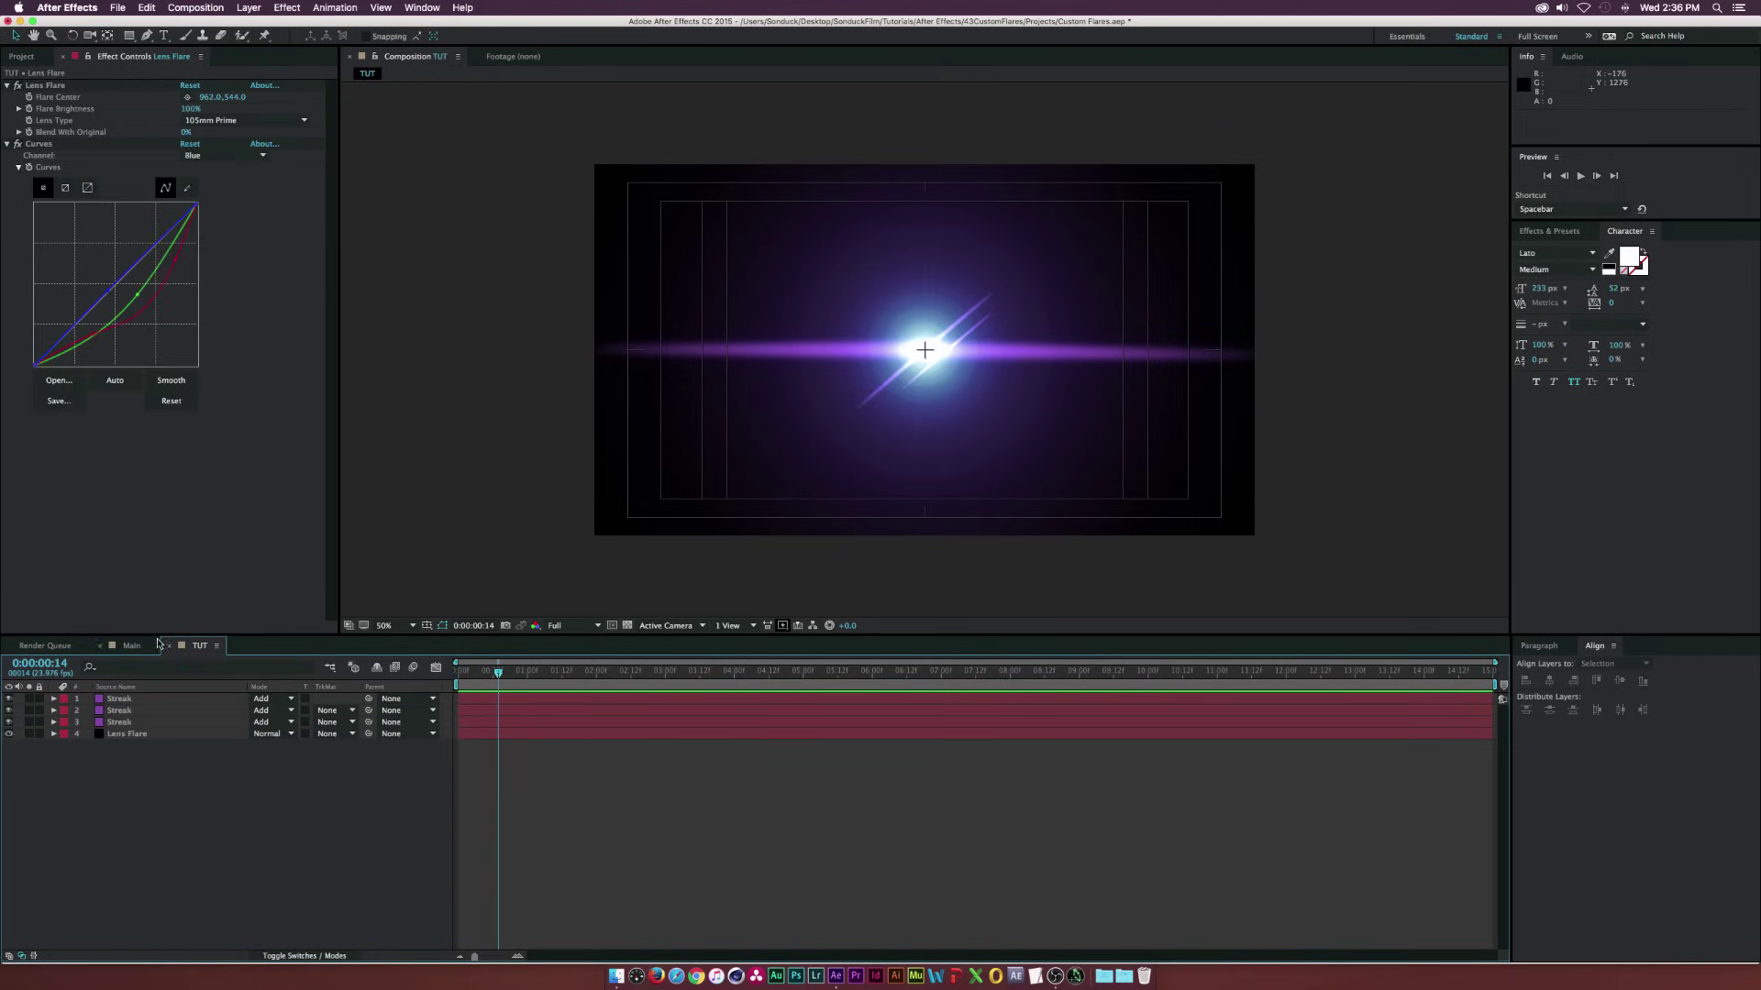
left_click(249, 7)
mouse_move(302, 24)
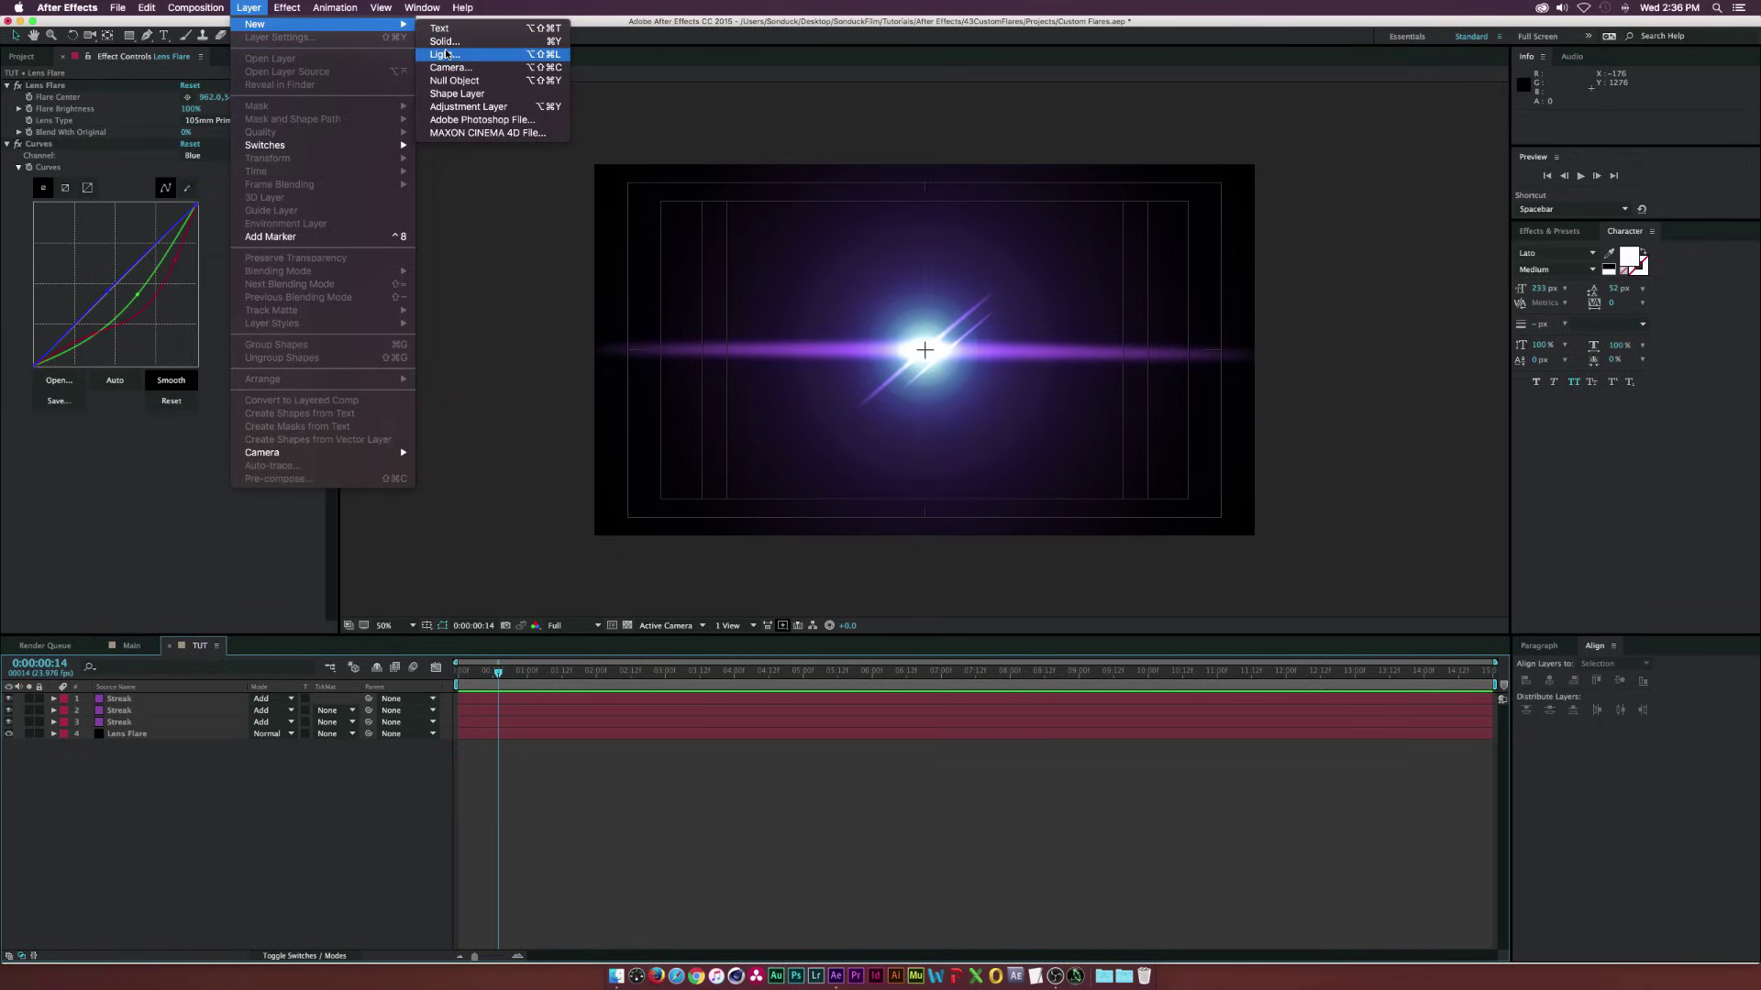
left_click(446, 82)
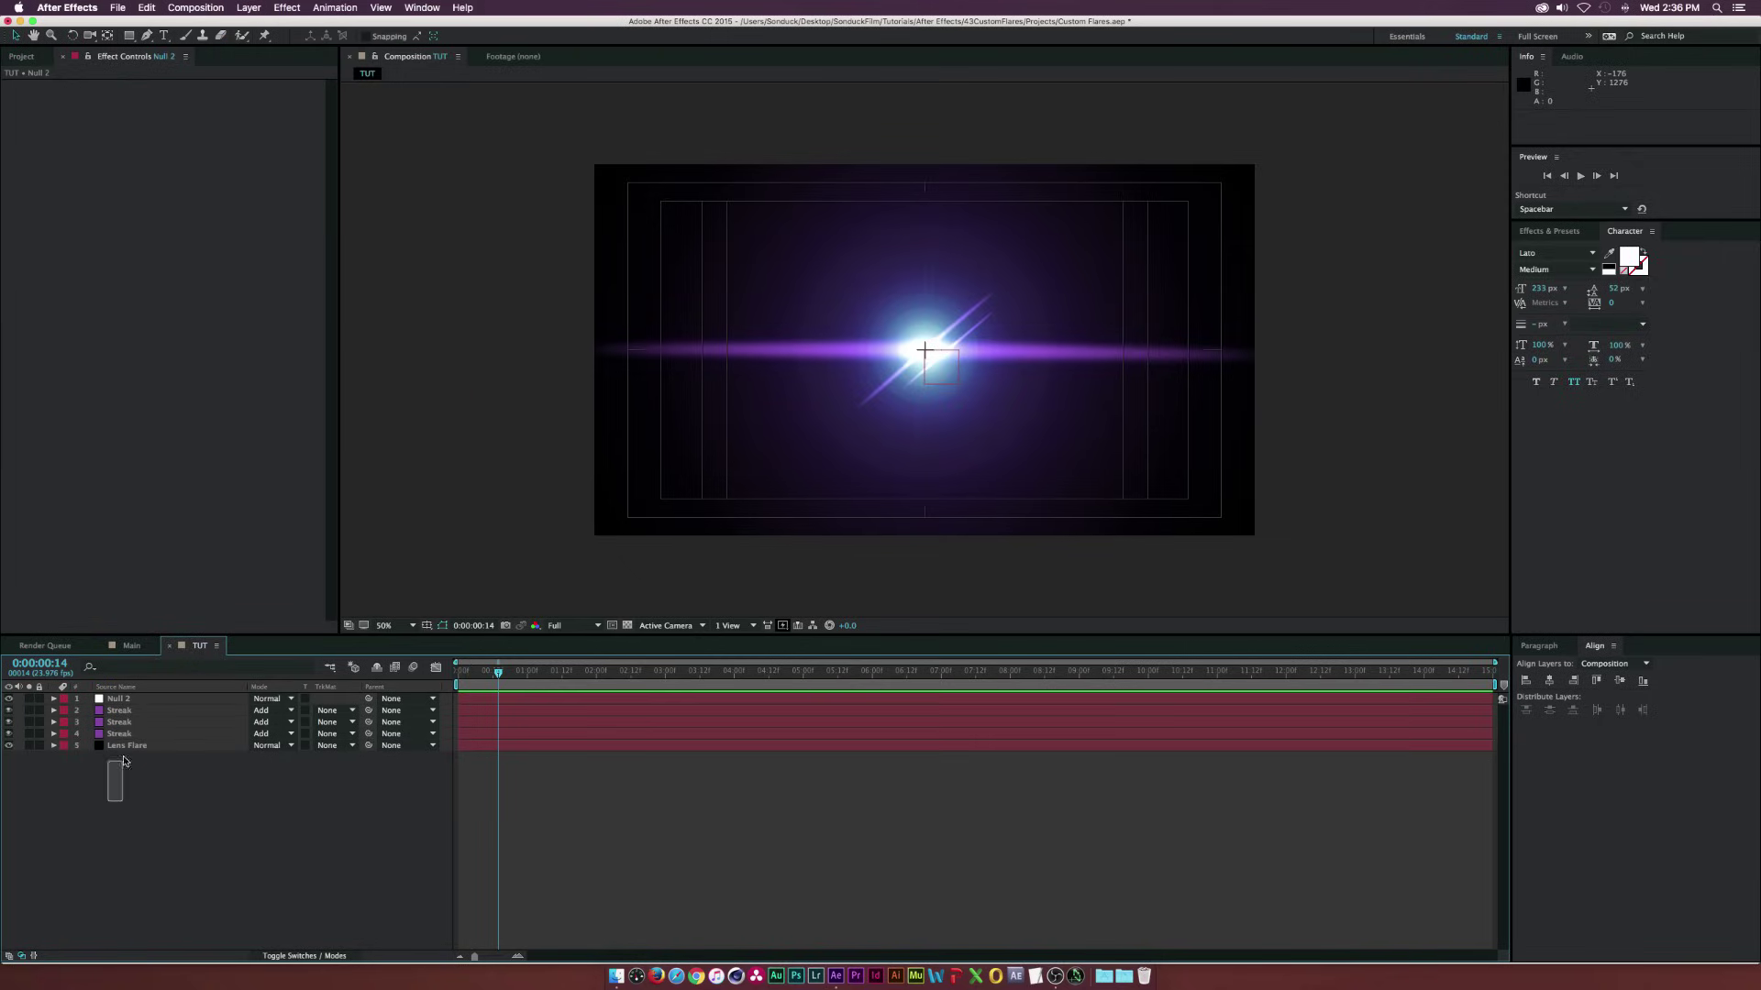
Reveal the Position properties of Null 2 and the three Streak layers
left_click(127, 712)
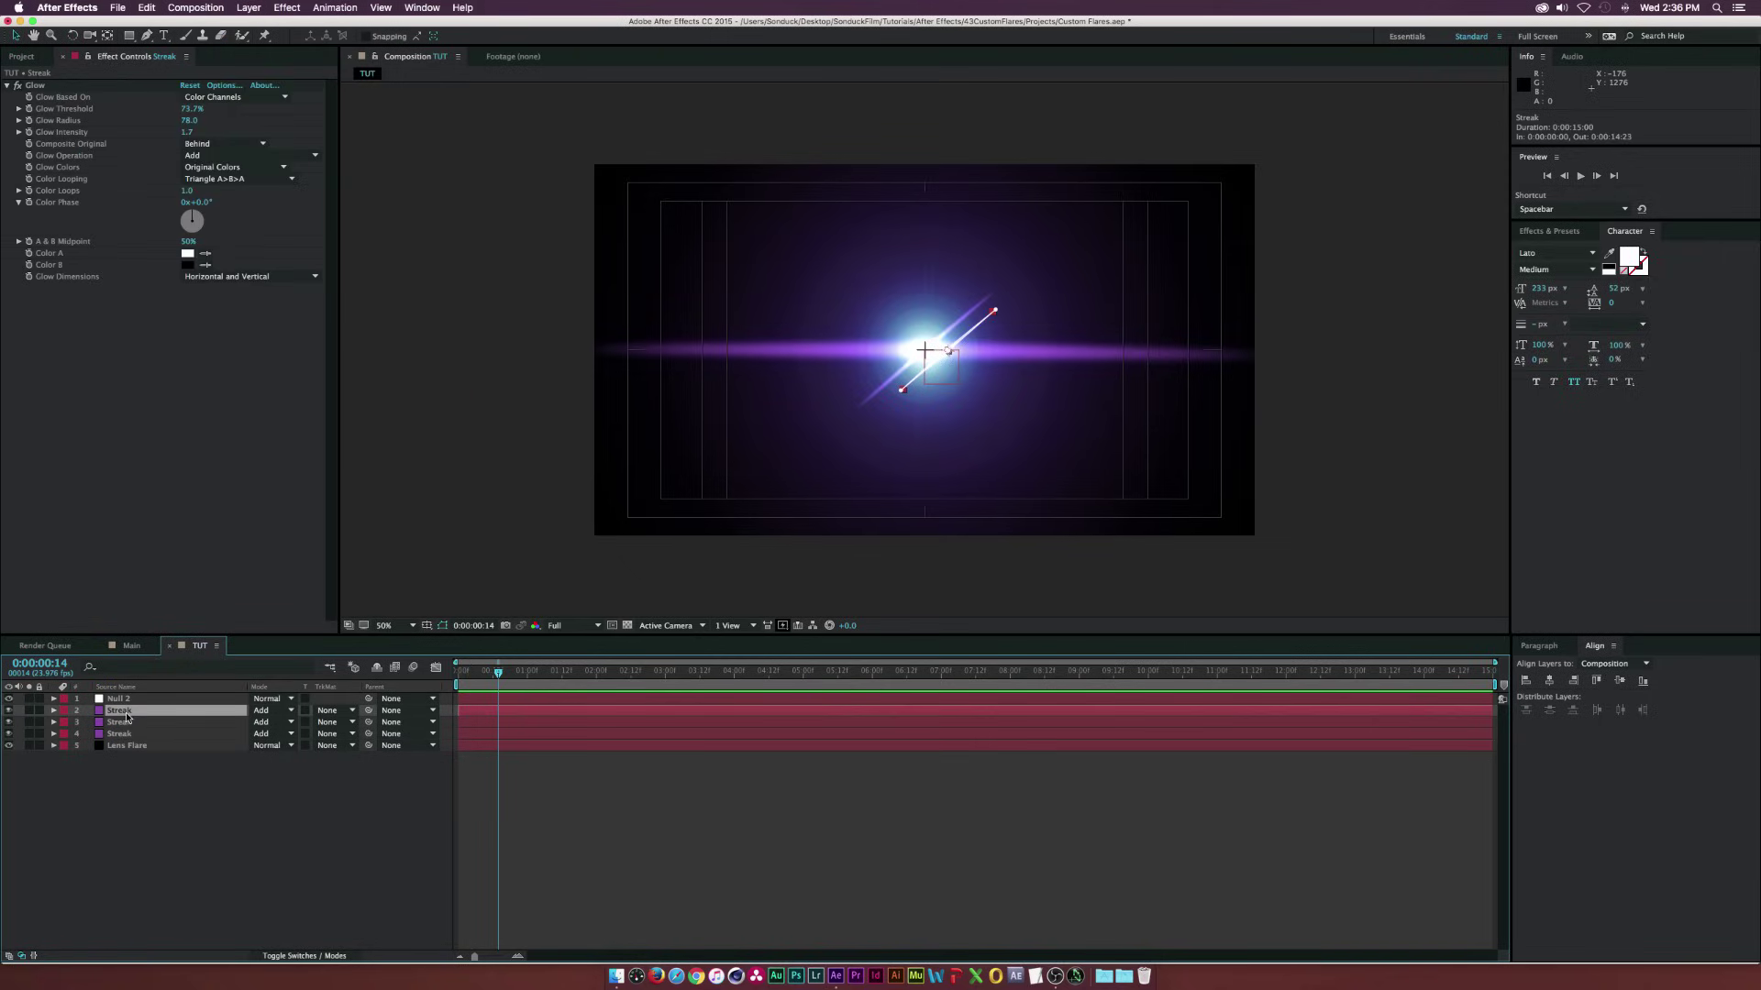
key("p")
left_click(127, 700)
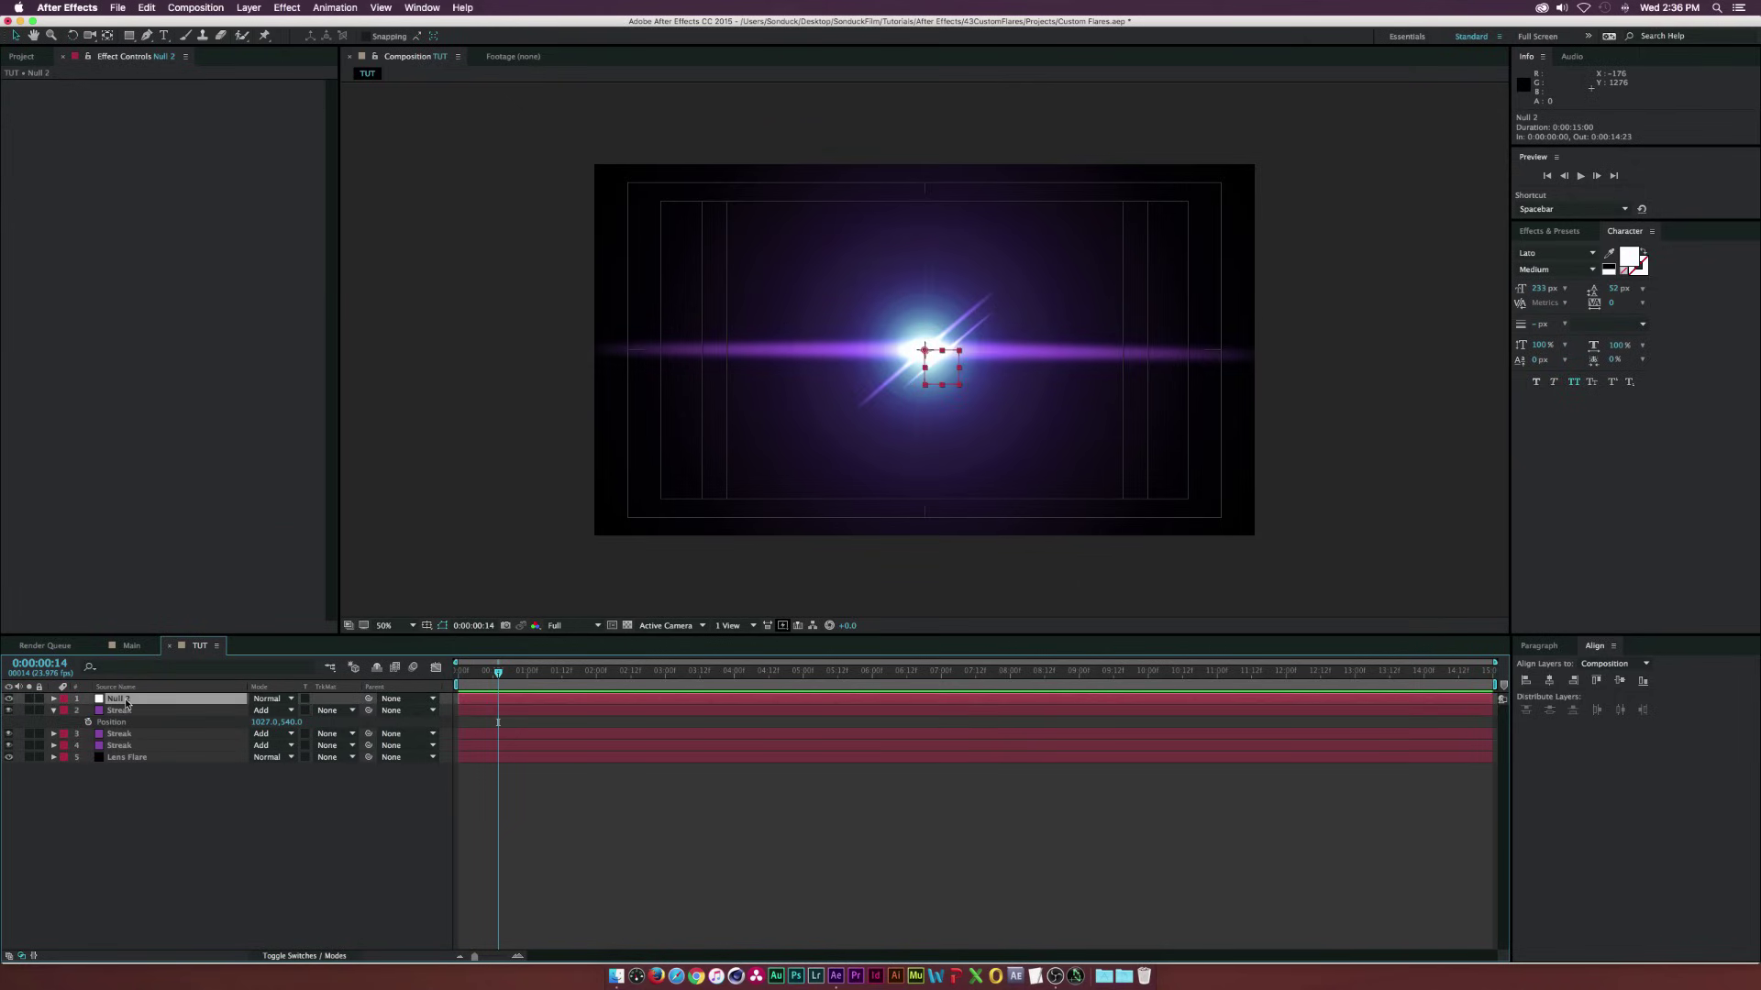
key("p")
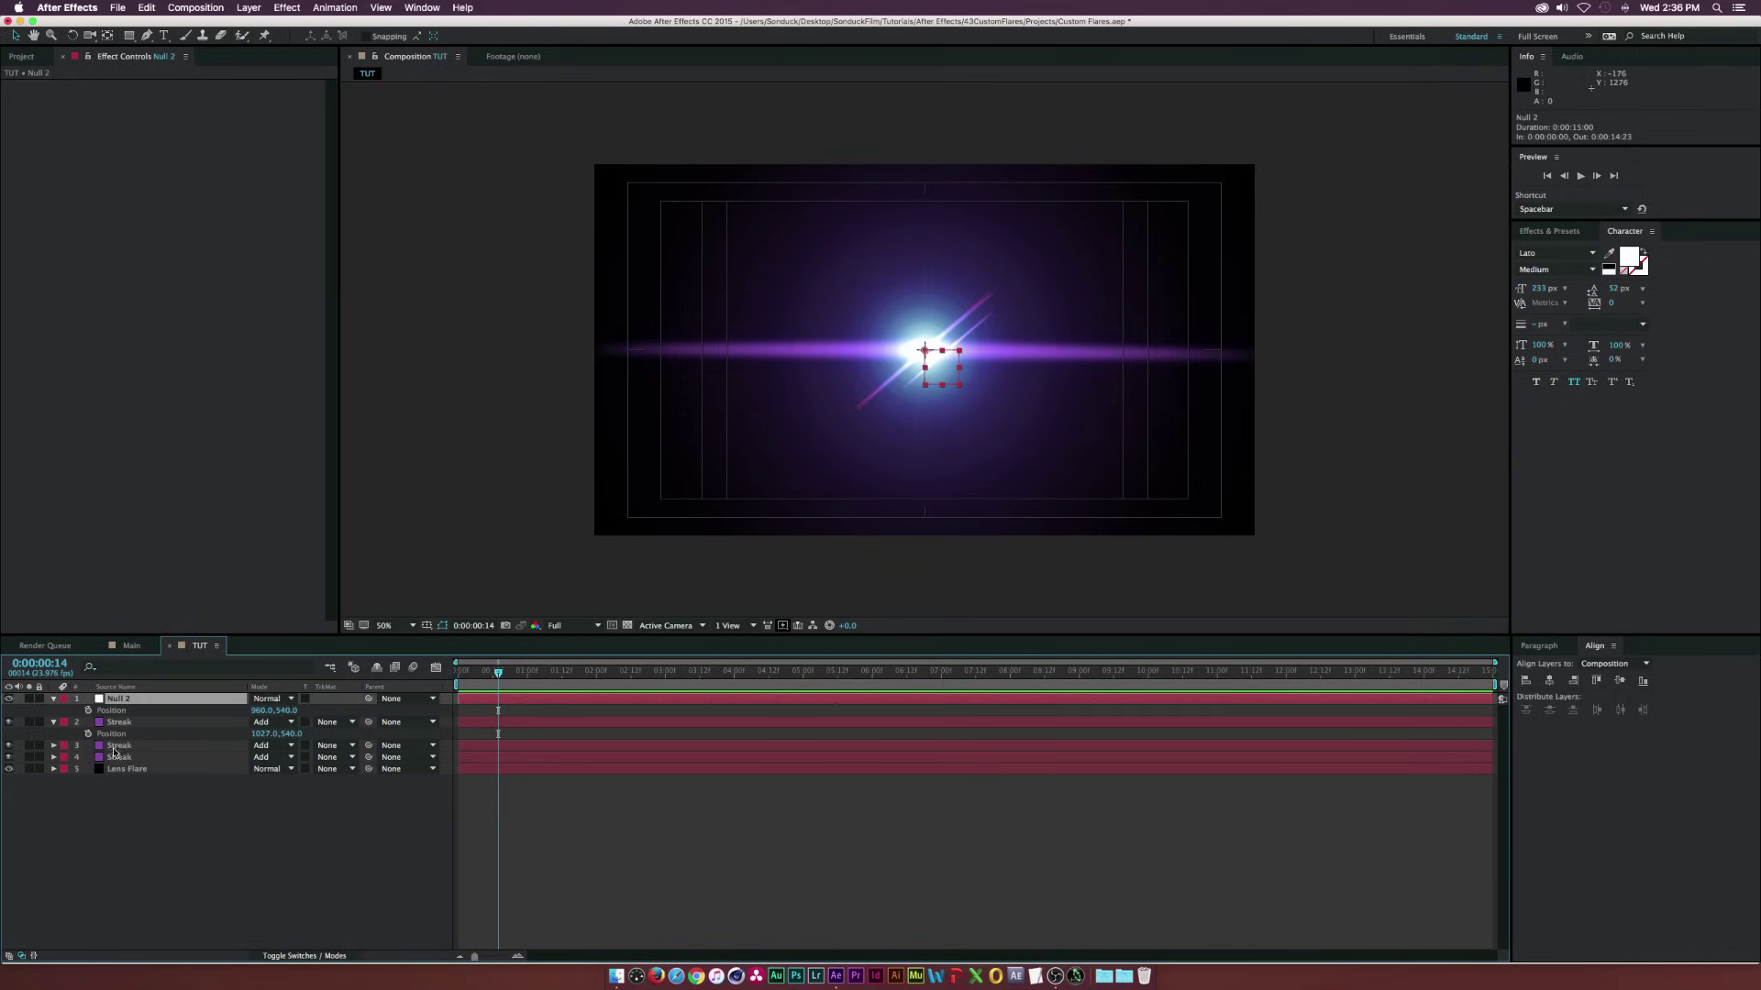
left_click(114, 757)
left_click(117, 744, "shift")
key("p")
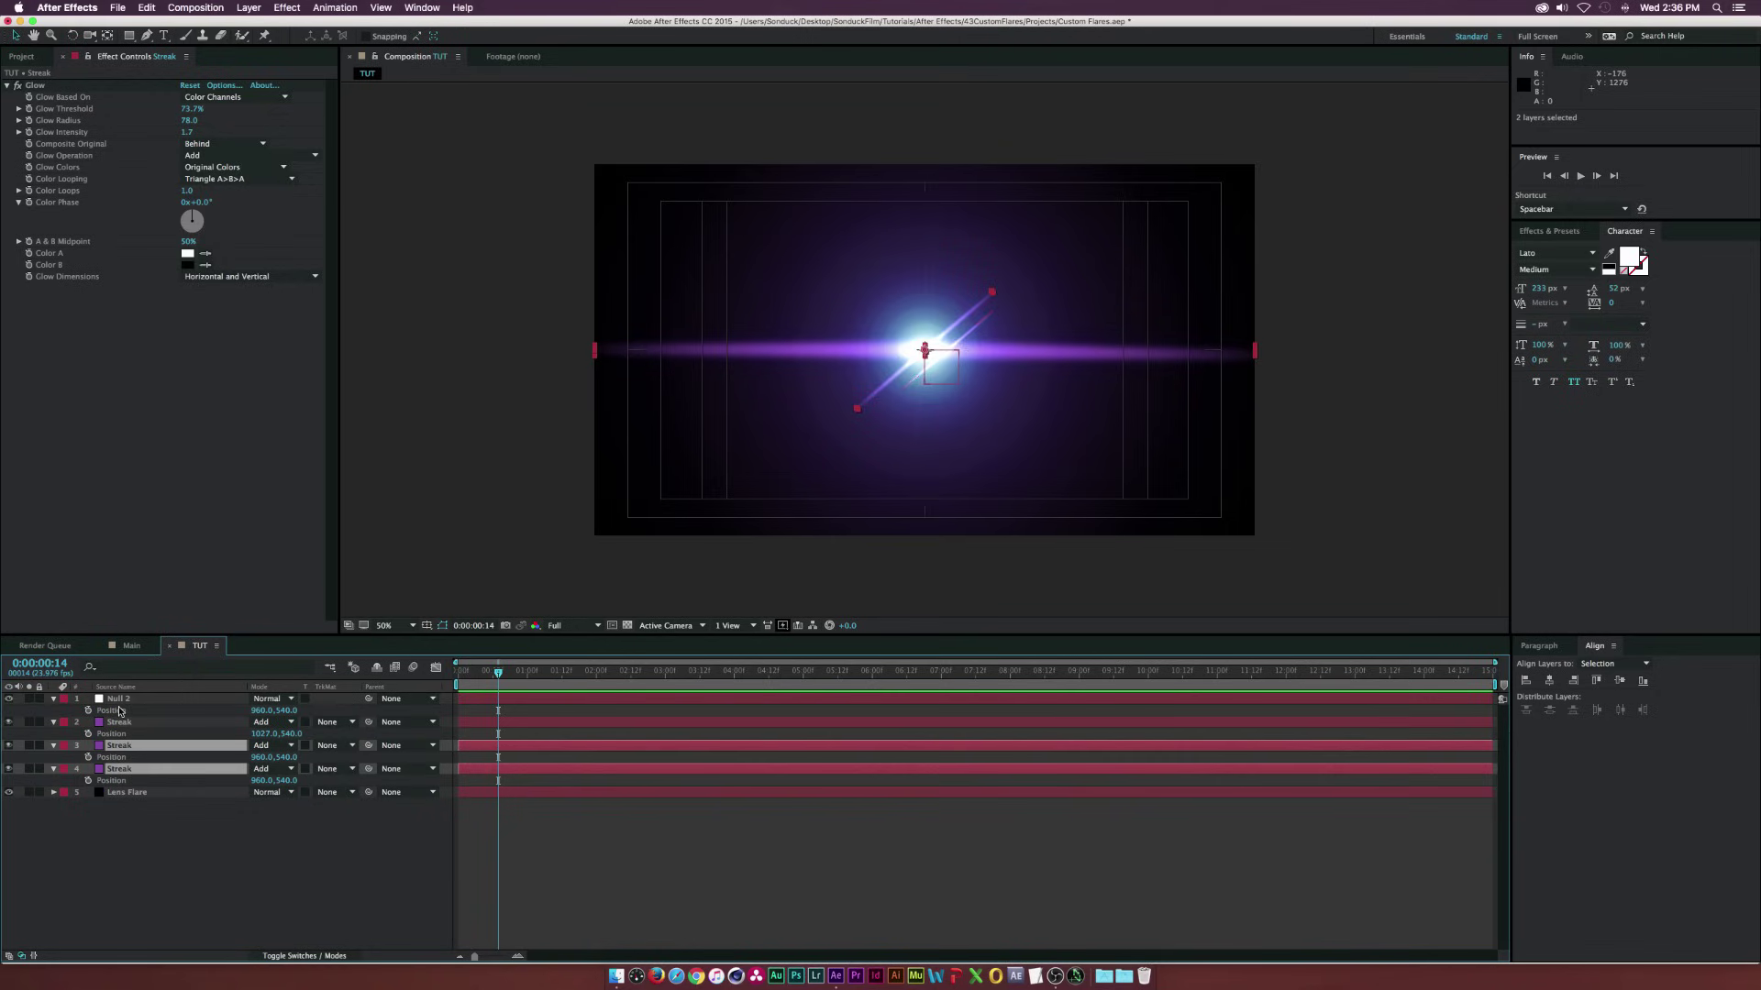
Pick-whip each of the three Streak layers' Position expressions to Null 2's Position
left_click(88, 734, "alt")
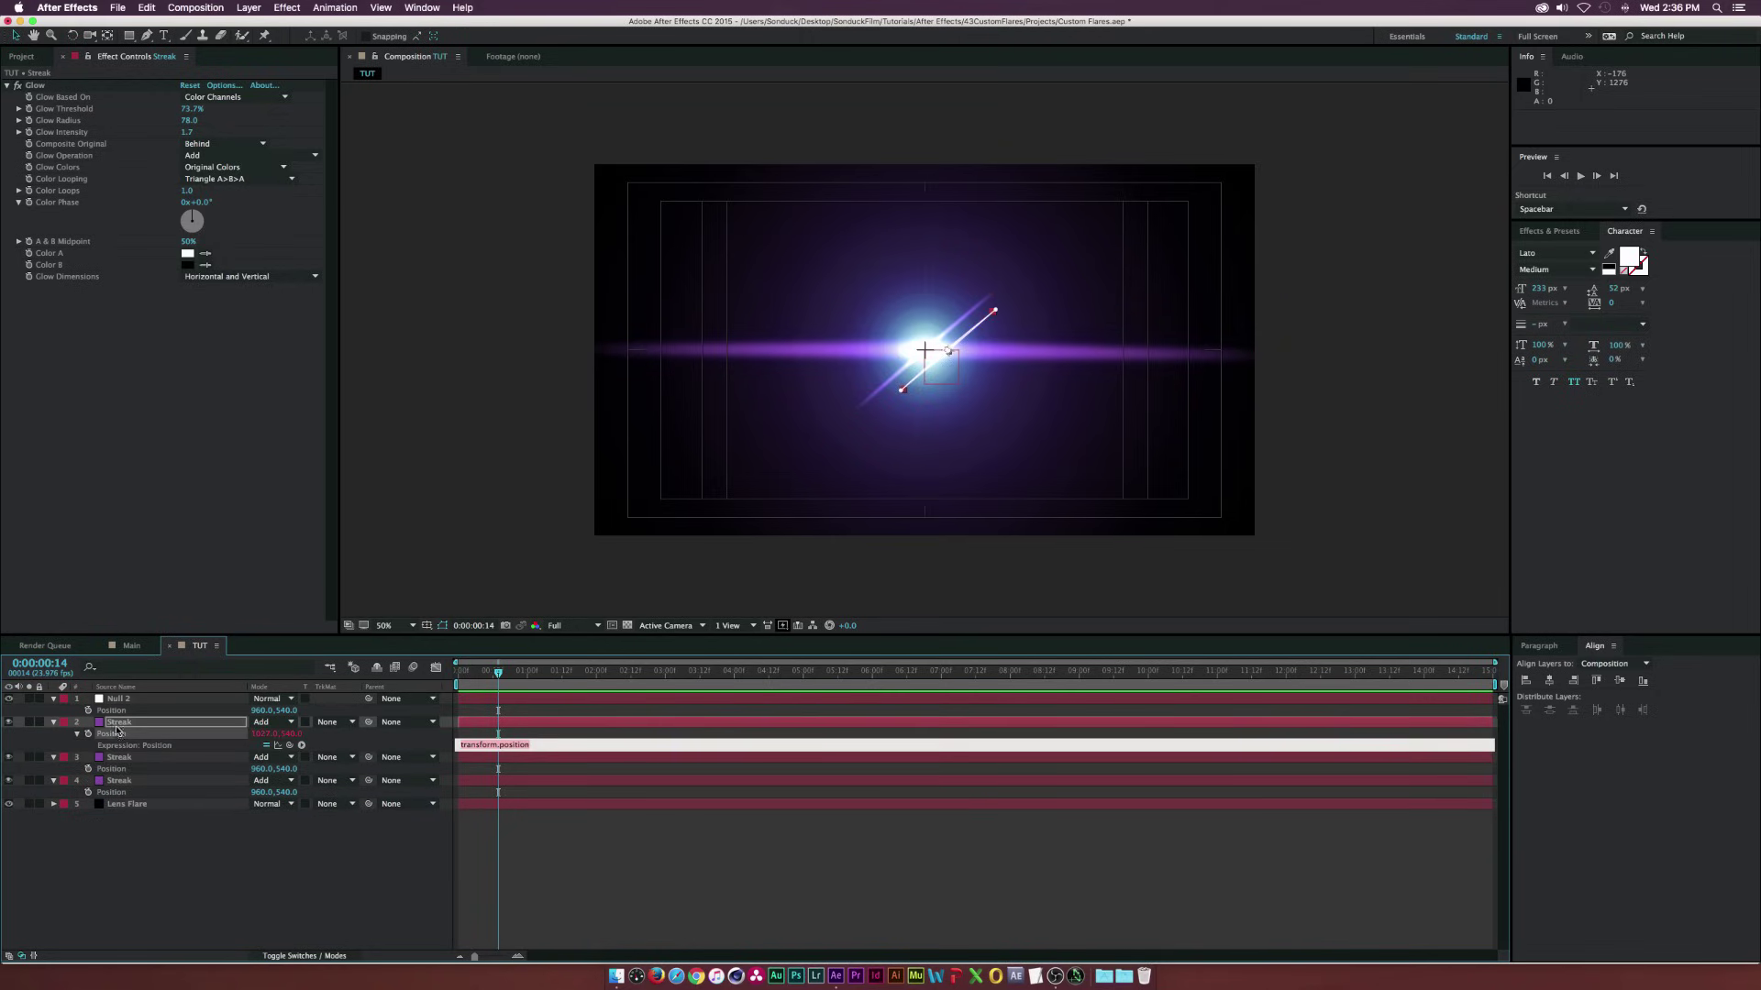
left_click_drag(290, 744, 108, 714)
left_click(209, 865)
left_click(88, 768, "alt")
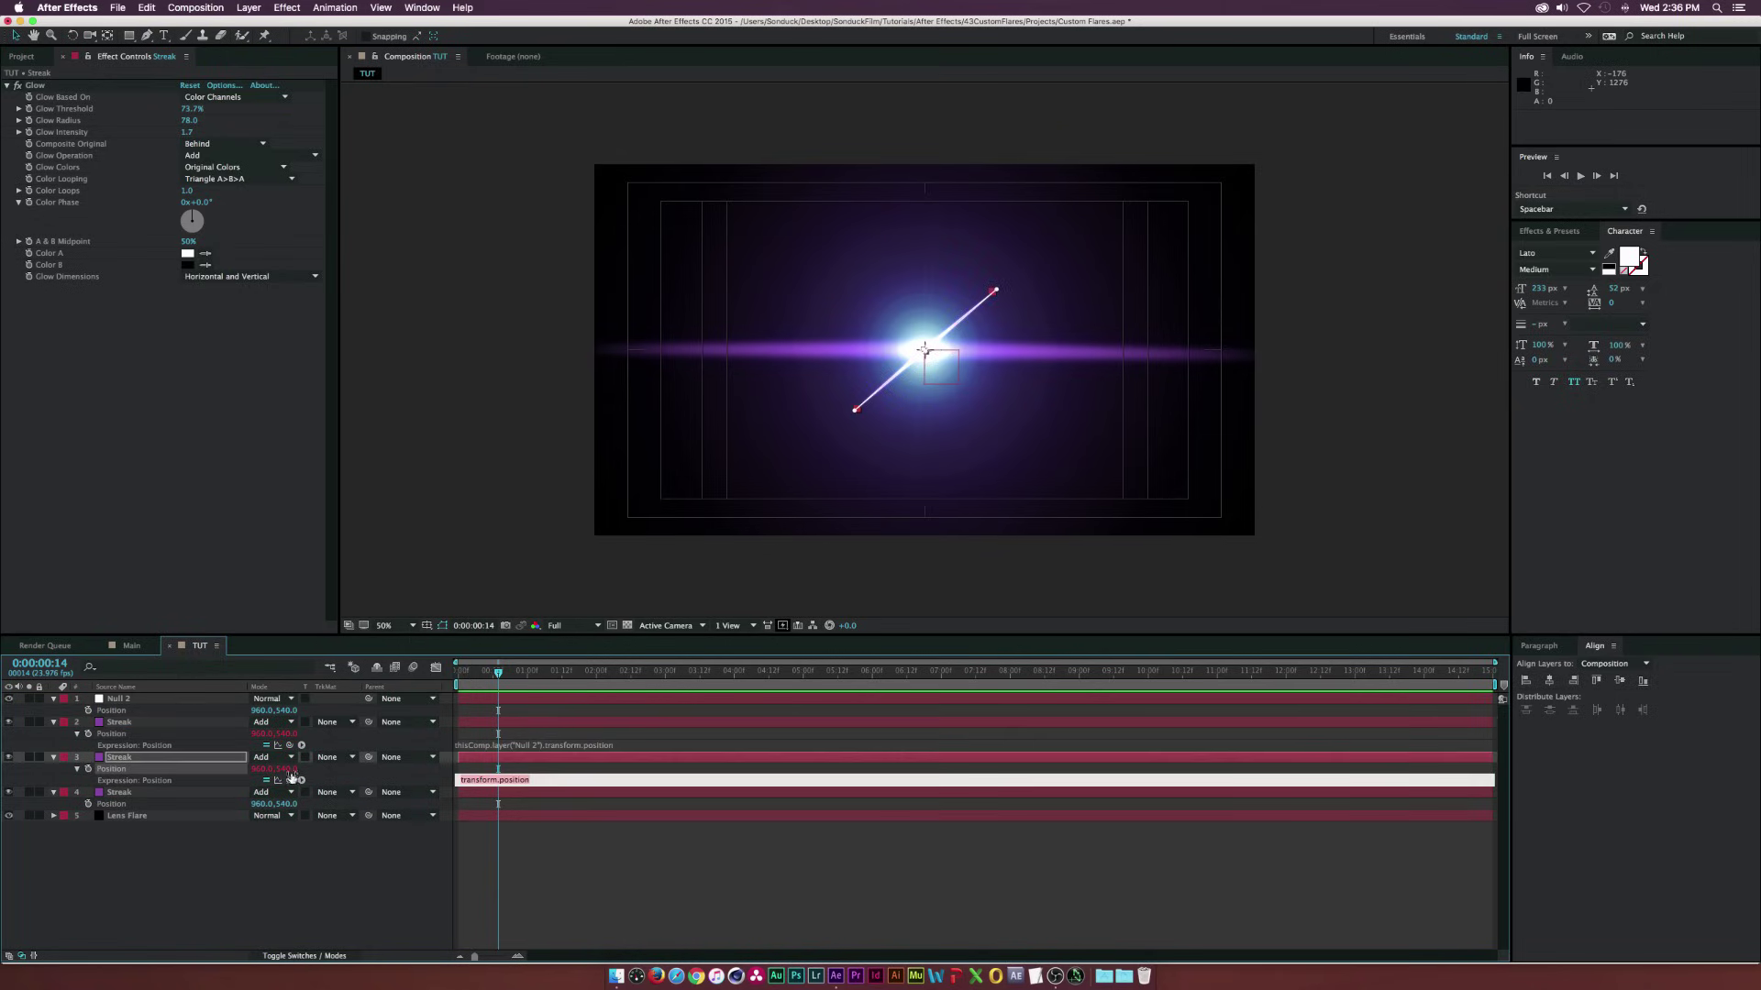
left_click_drag(292, 781, 110, 712)
left_click(209, 864)
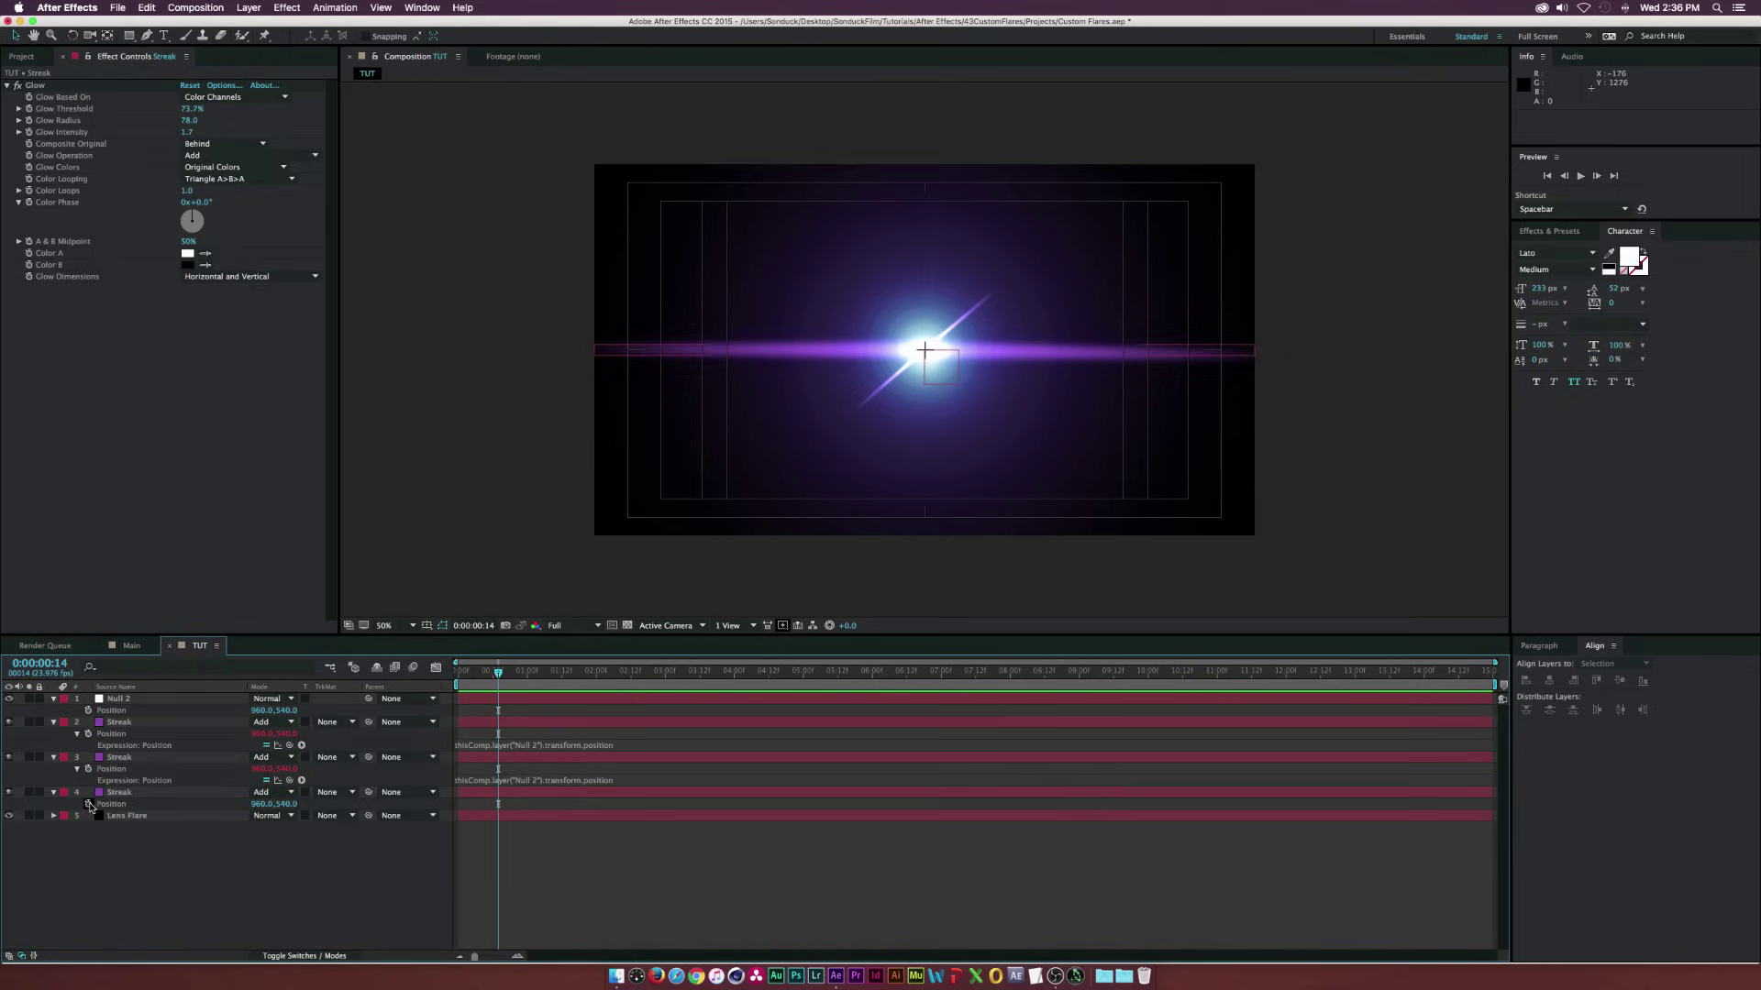
left_click(88, 803, "alt")
left_click_drag(300, 815, 110, 712)
left_click(209, 897)
Link the Lens Flare's Flare Center expression to Null 2's Position
left_click(137, 828)
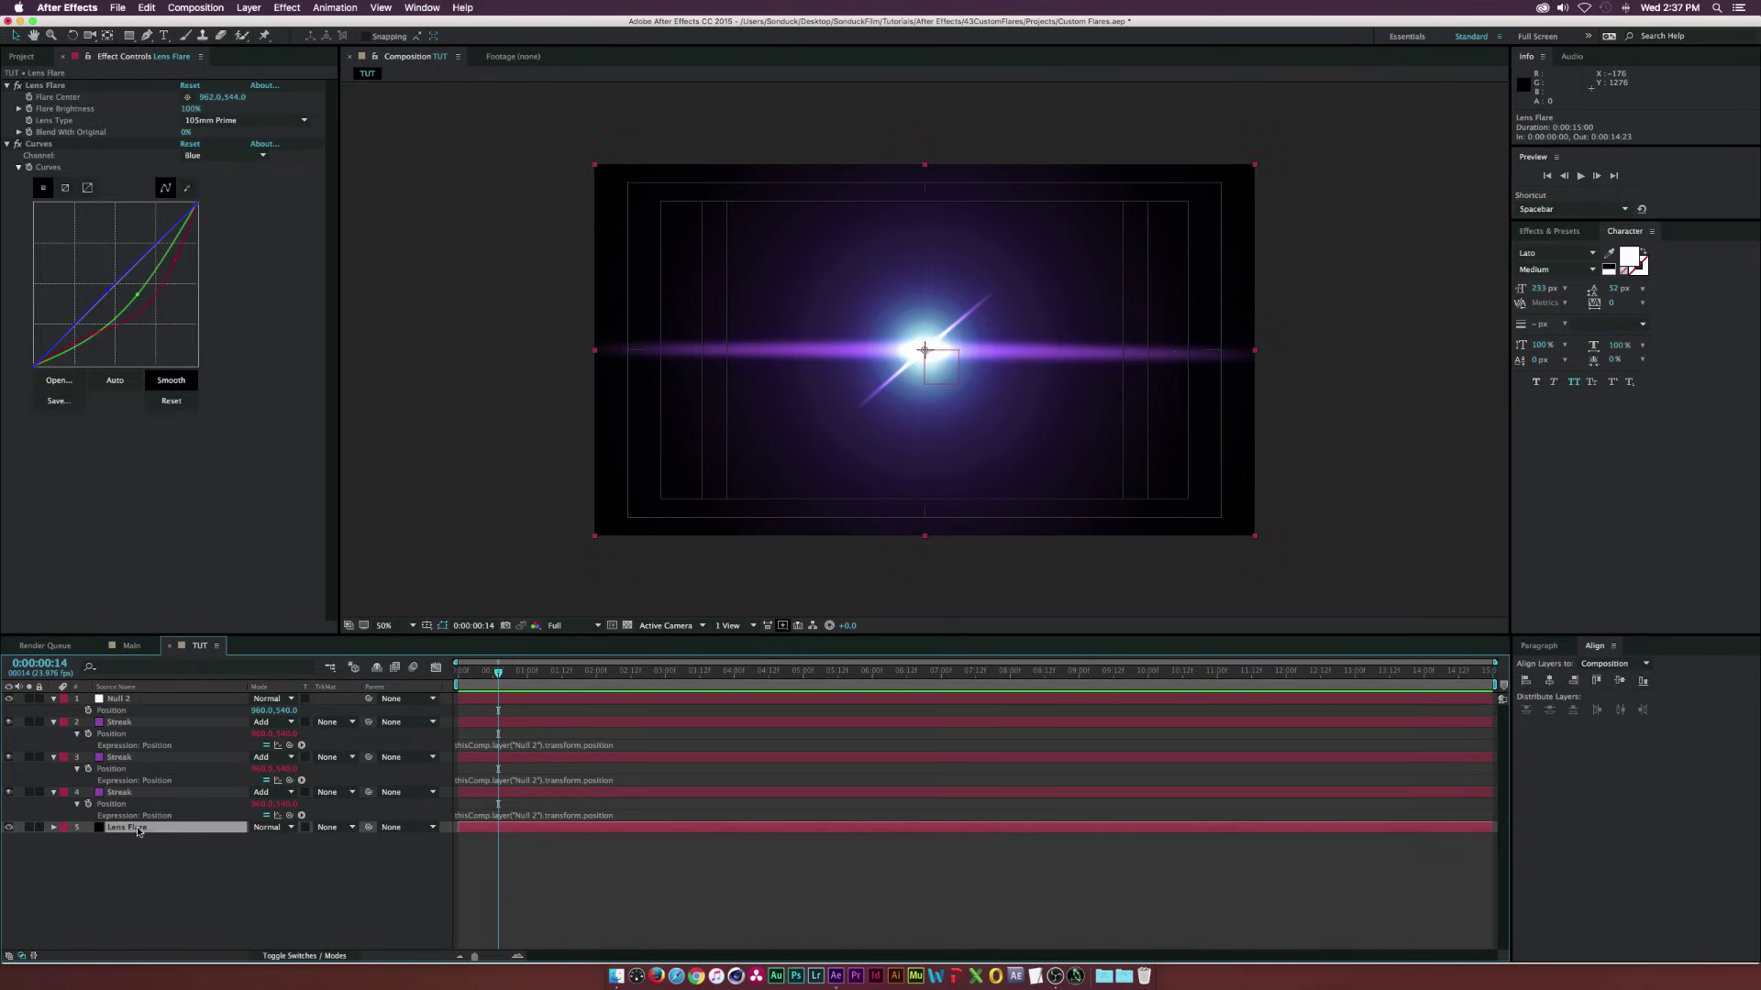
left_click(29, 97, "alt")
left_click_drag(288, 873, 110, 712)
left_click(340, 712)
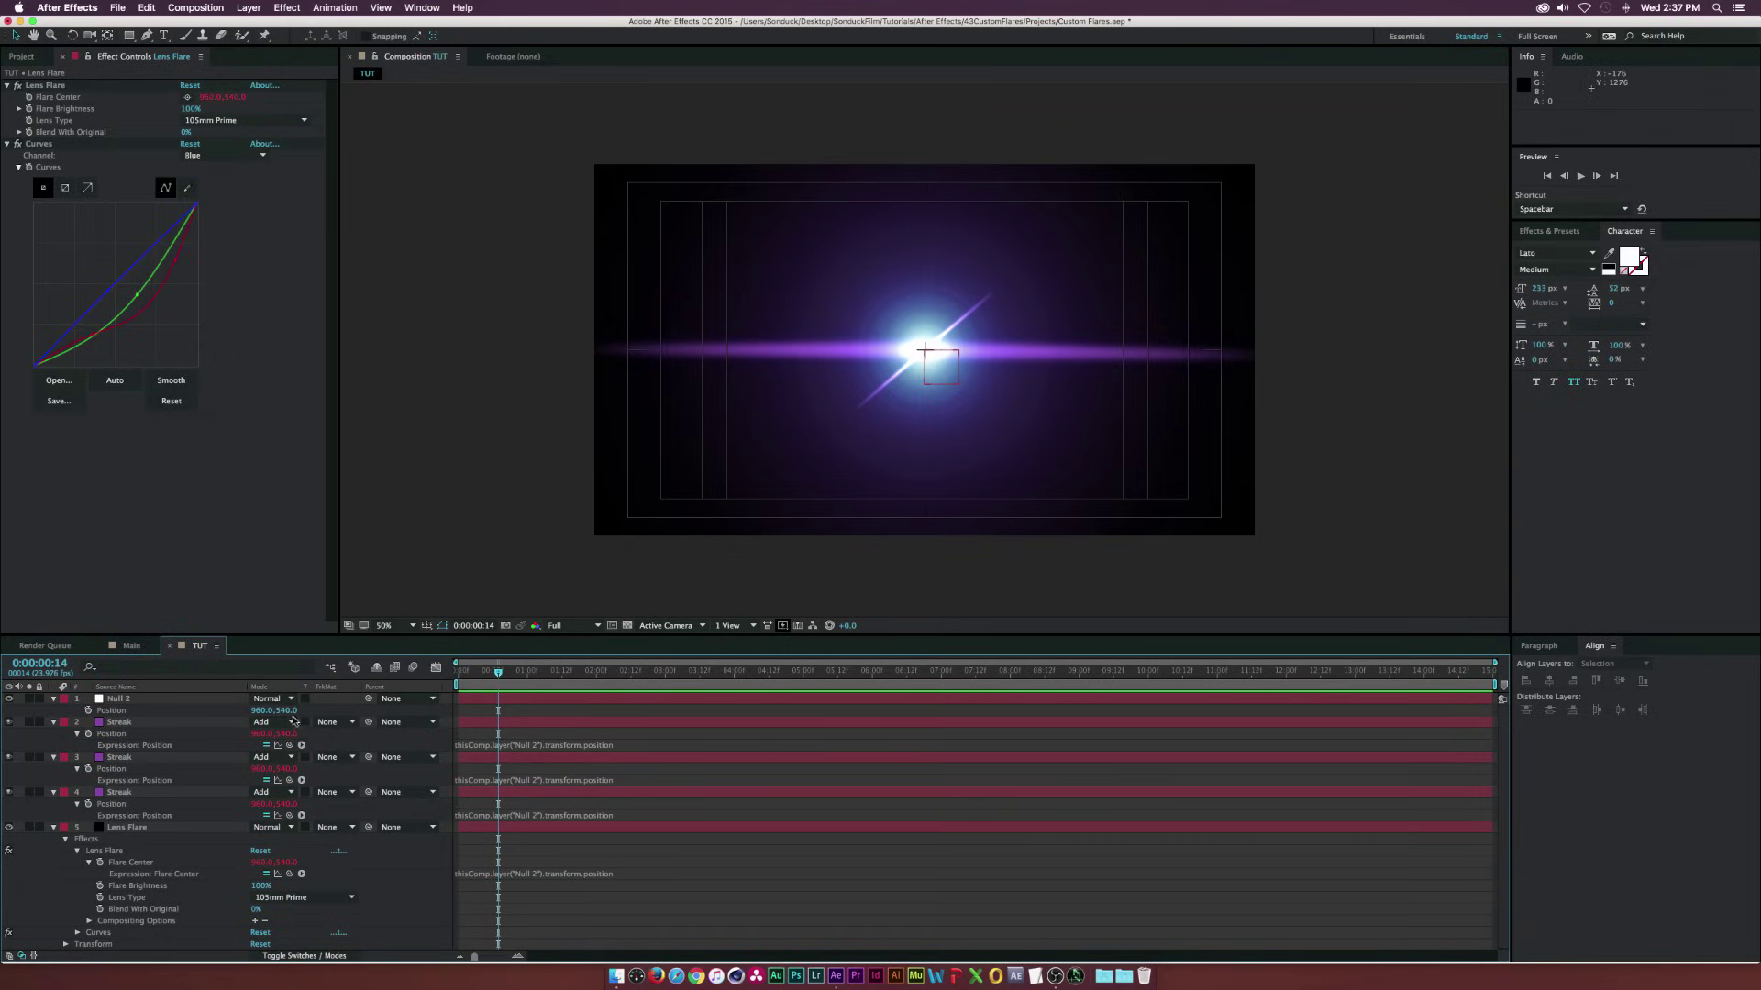
Drag Null 2's Position down and left to confirm the flare and streaks follow
left_click_drag(288, 710, 475, 719)
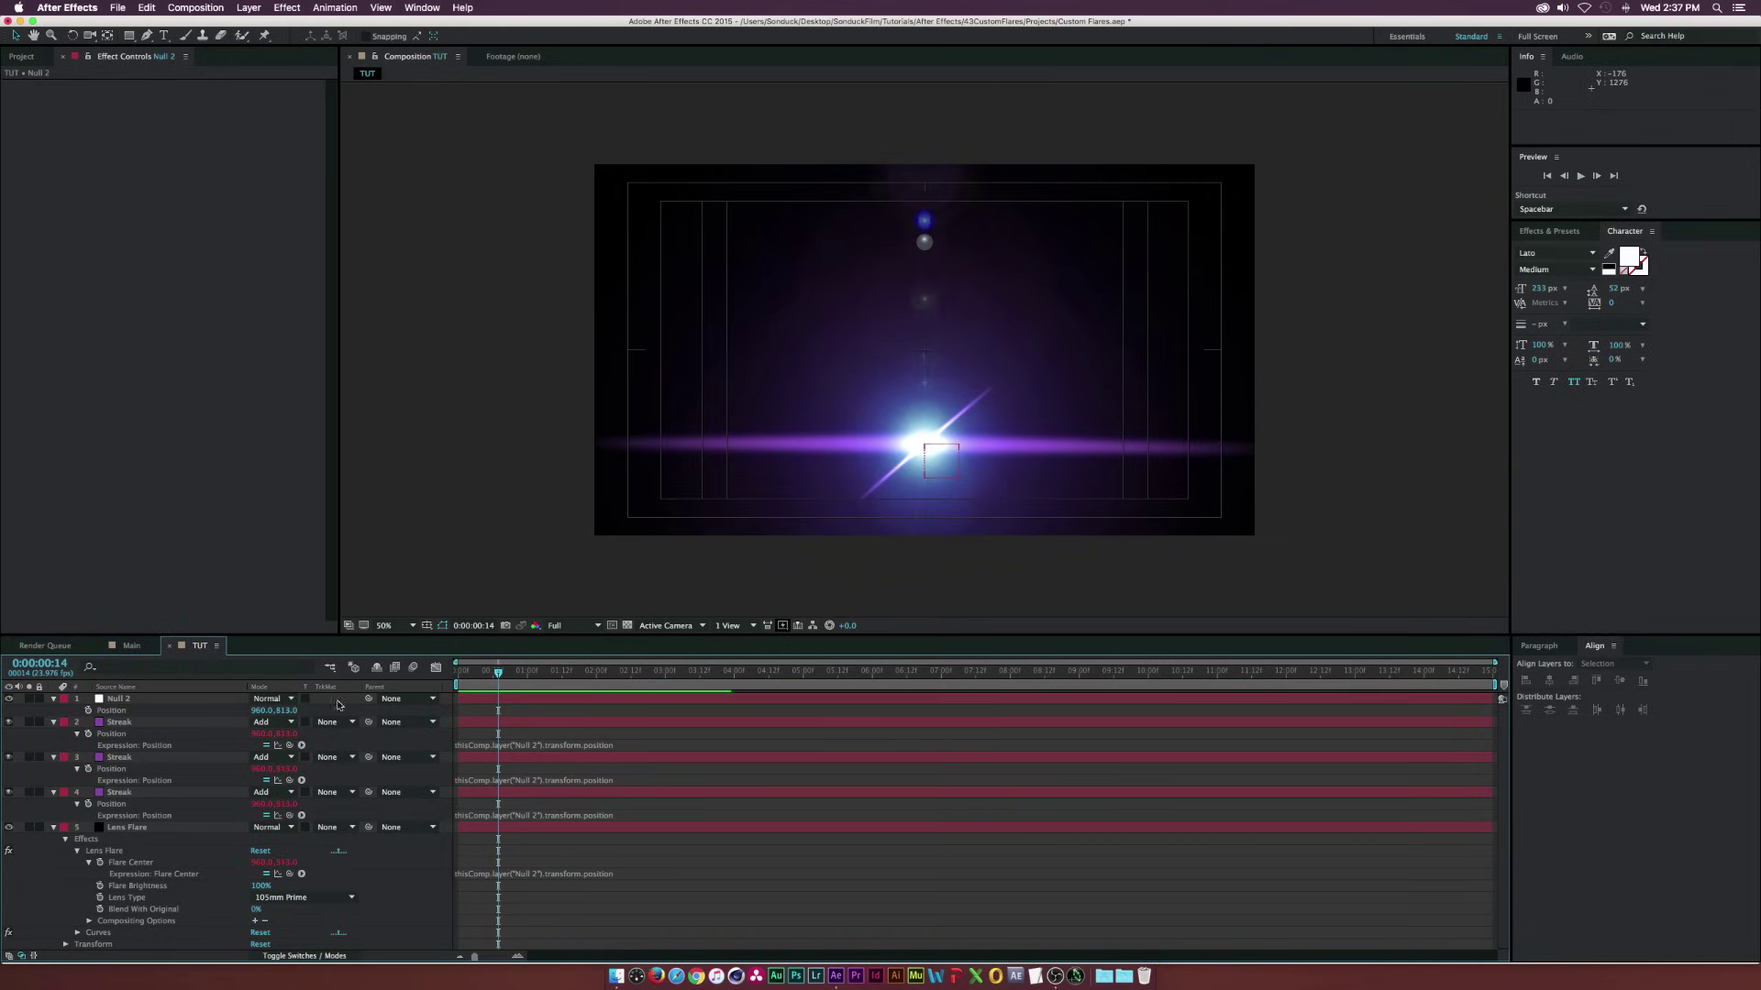
mouse_move(261, 711)
left_mouse_down()
mouse_move(190, 705)
mouse_move(272, 700)
left_mouse_up()
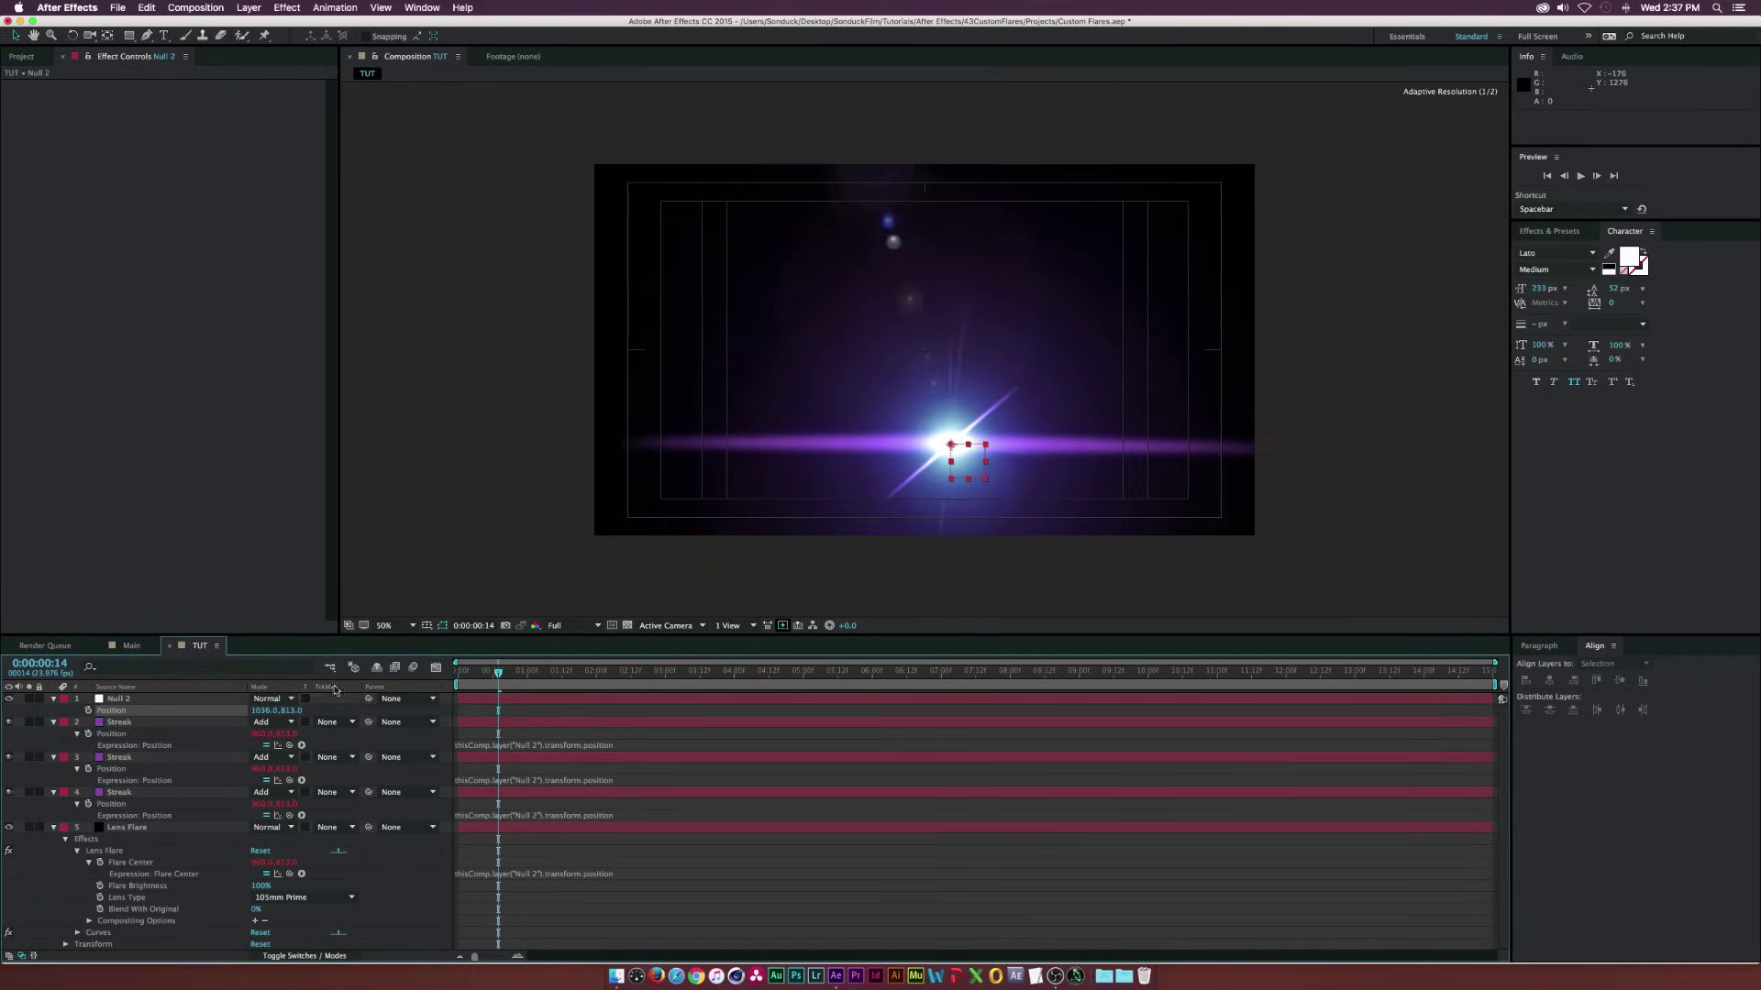
left_click(873, 436)
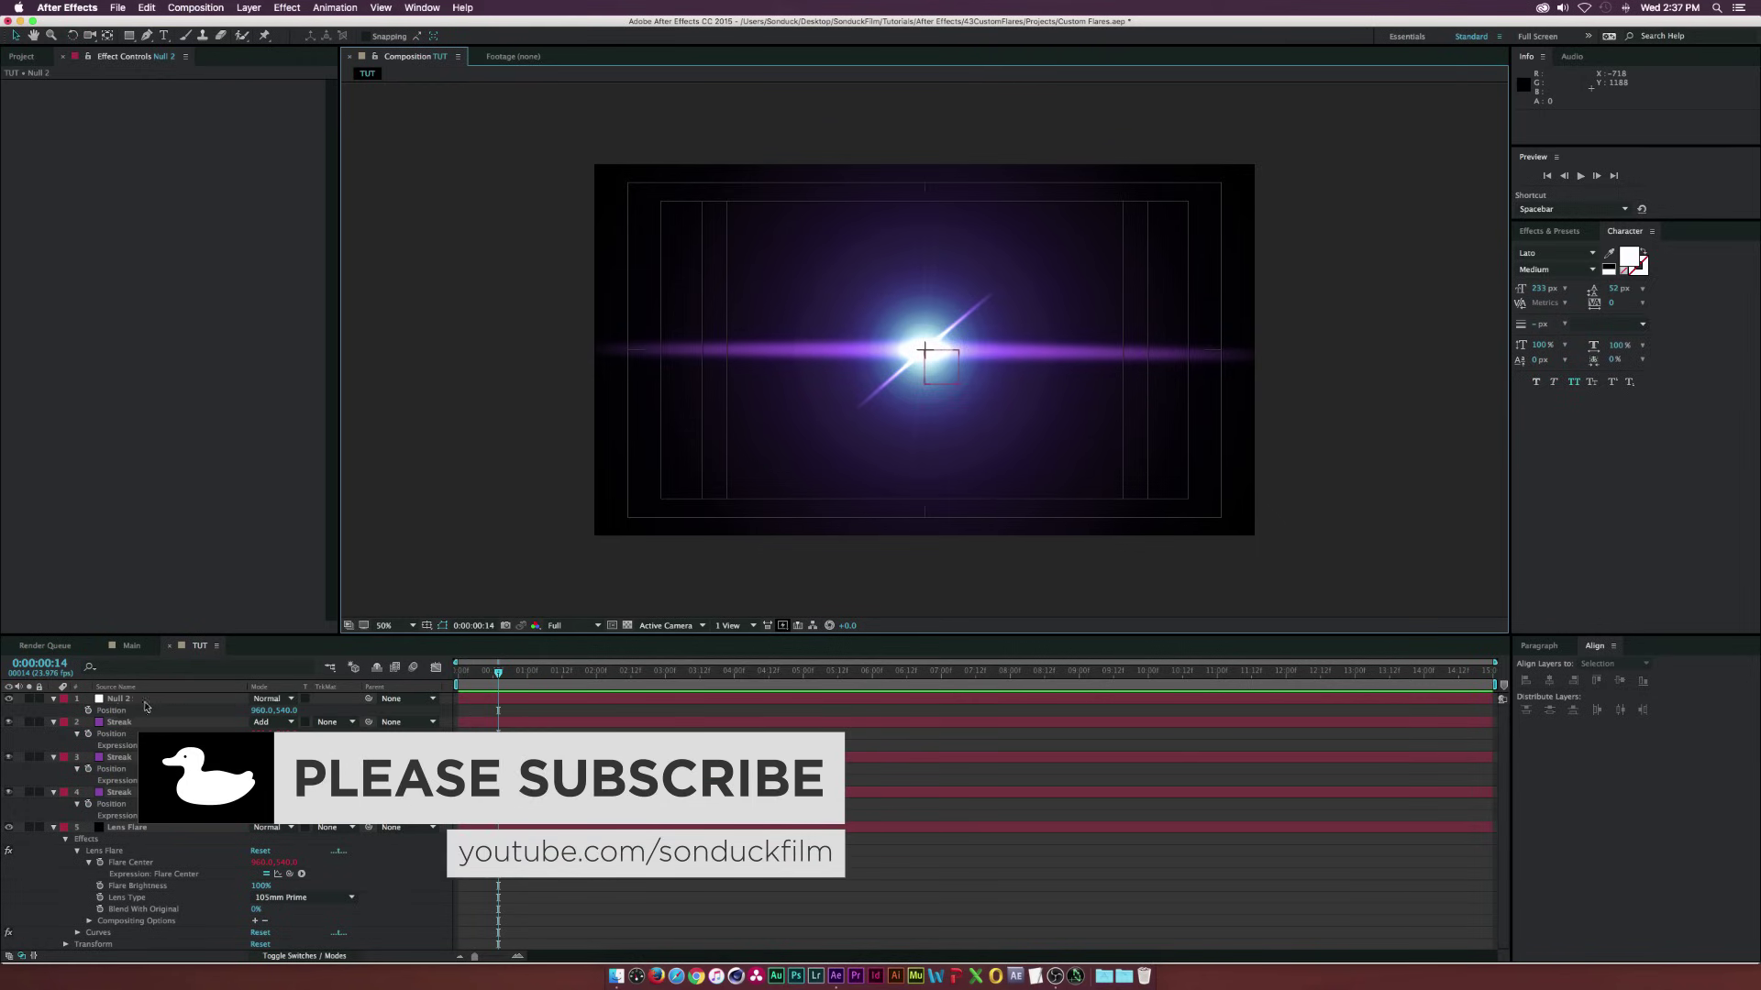
Add a Slider Control to Null 2 and rename it Brightness
left_click(120, 701)
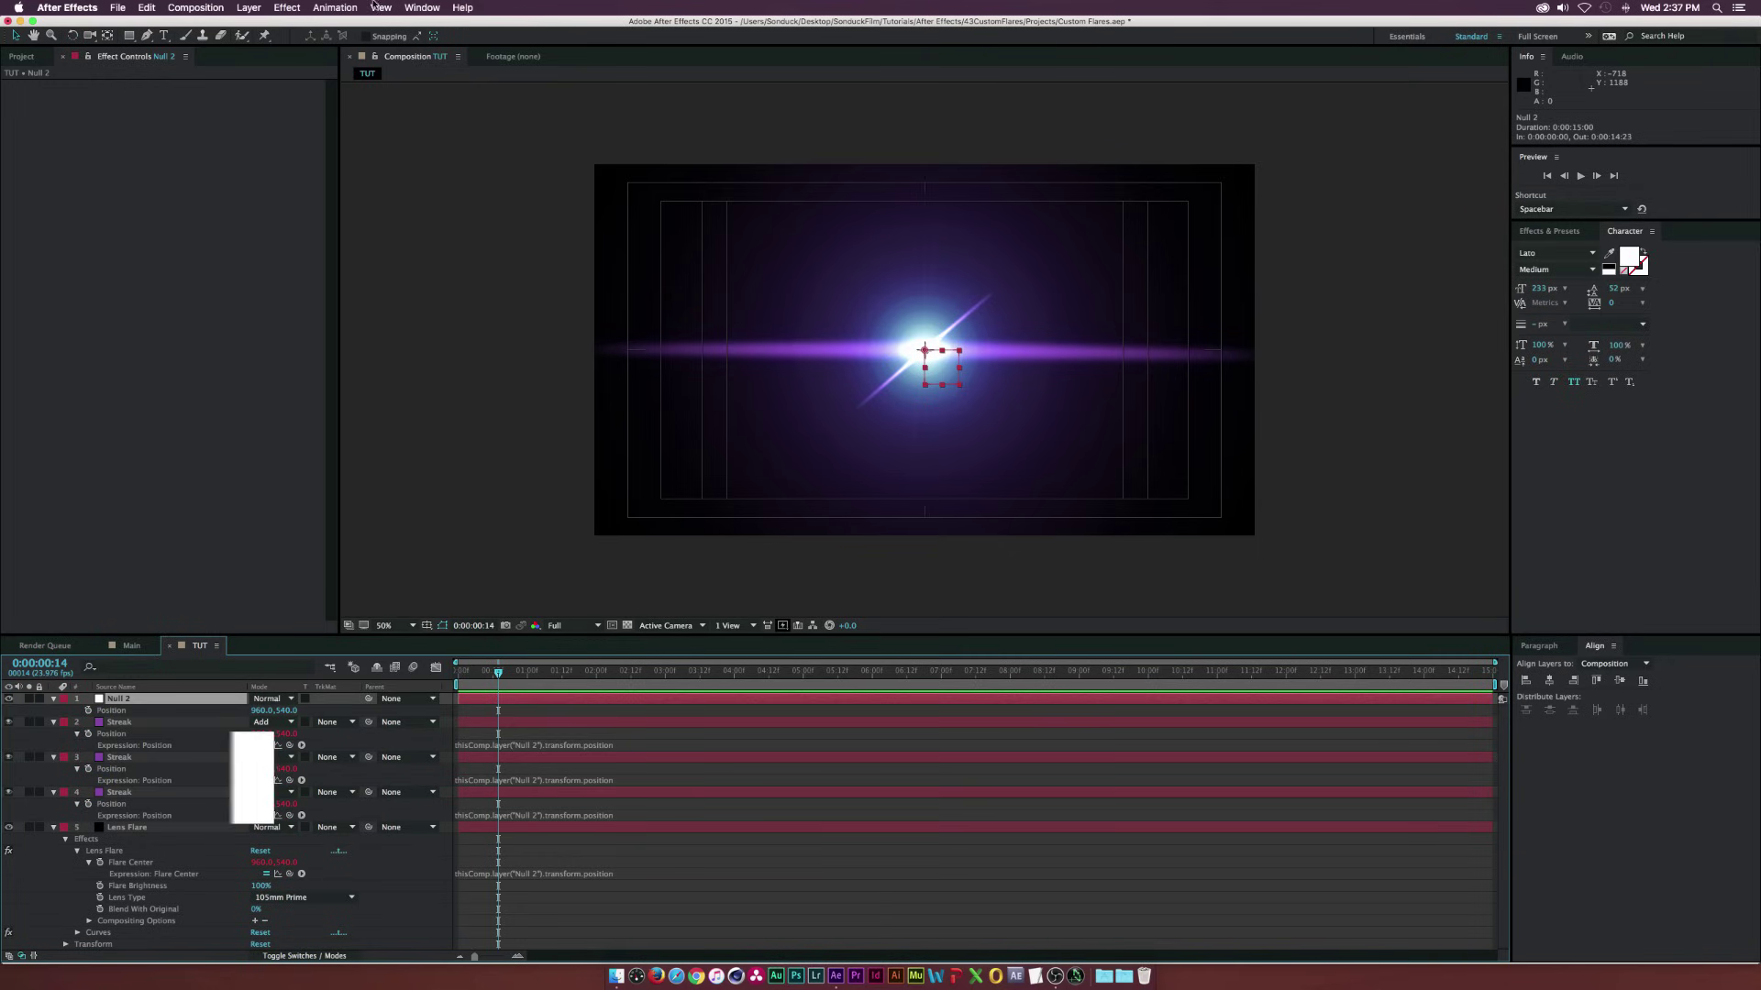
left_click(287, 7)
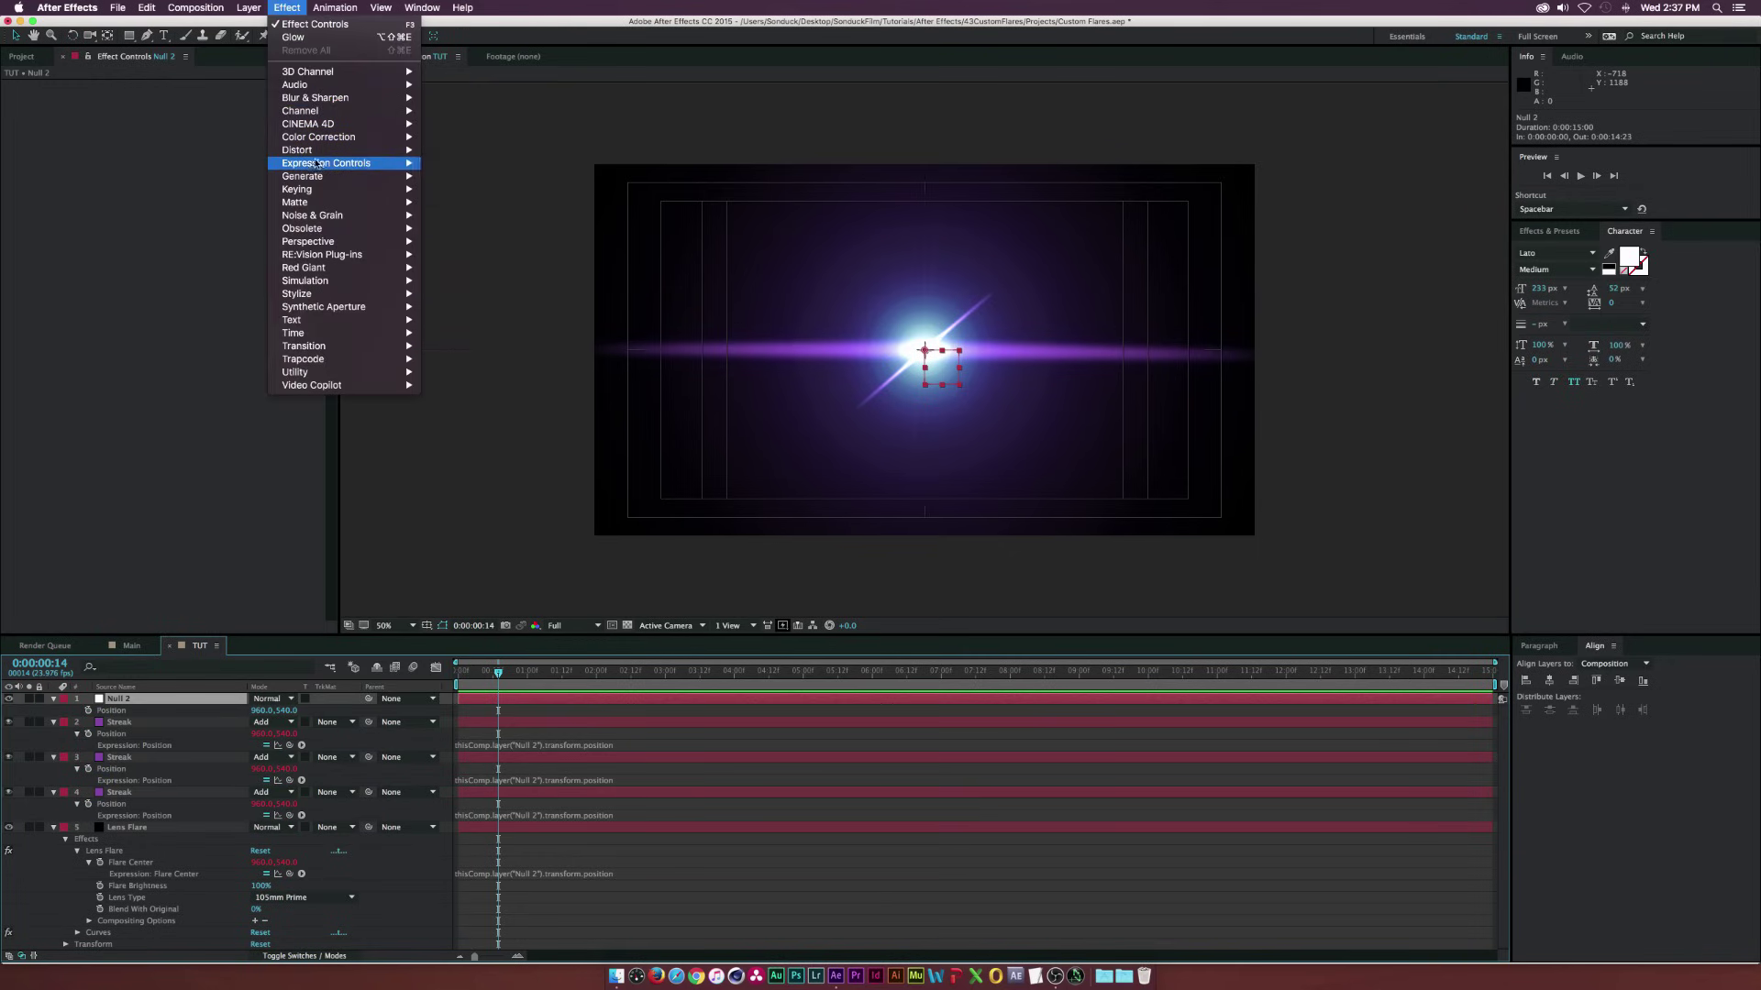
mouse_move(349, 163)
left_click(465, 241)
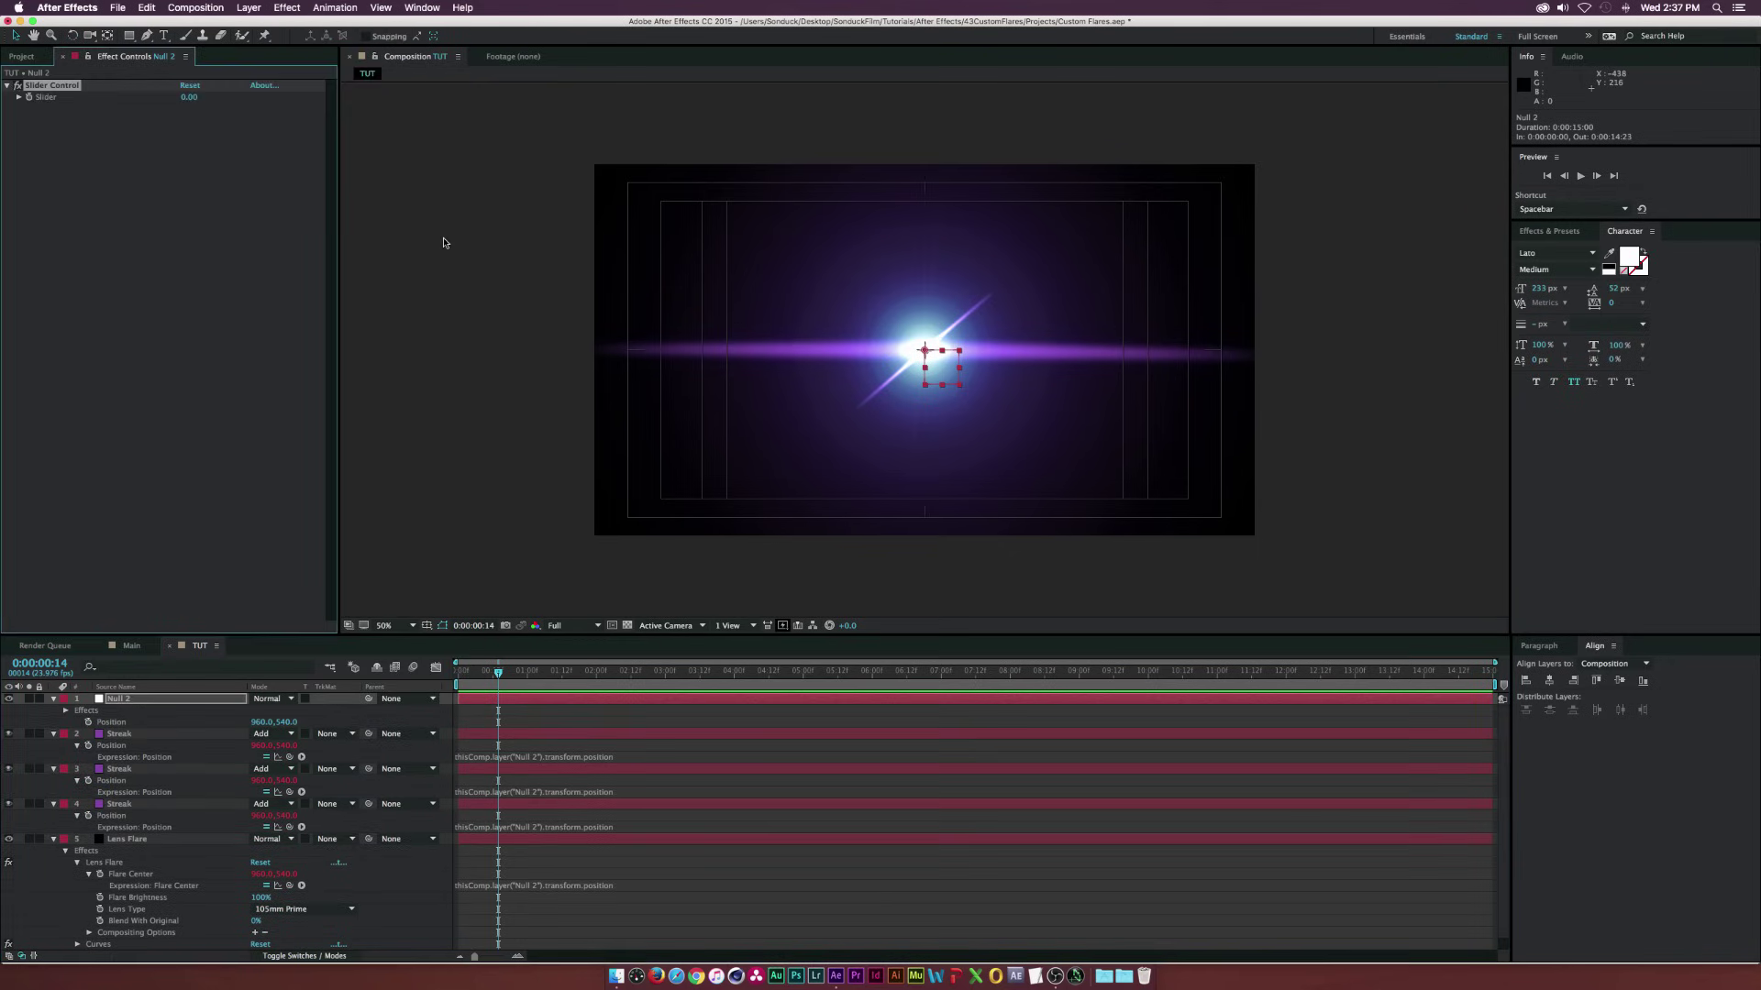
key("Return")
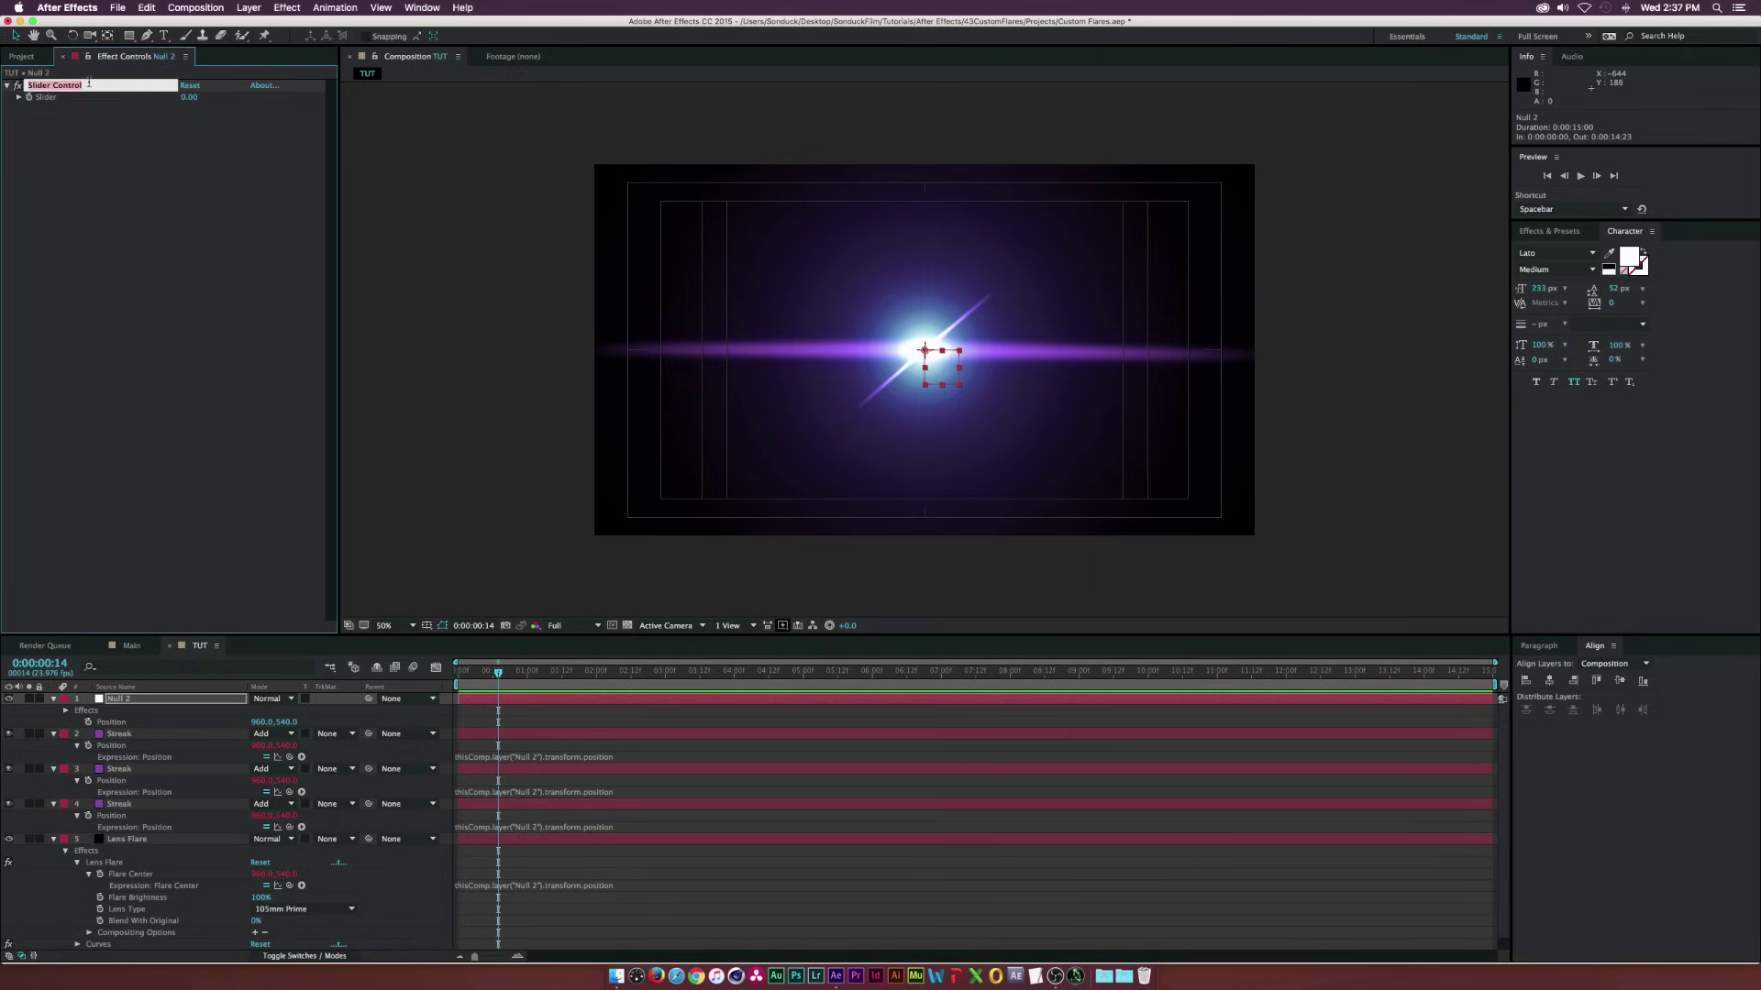
type("Brightness")
key("Return")
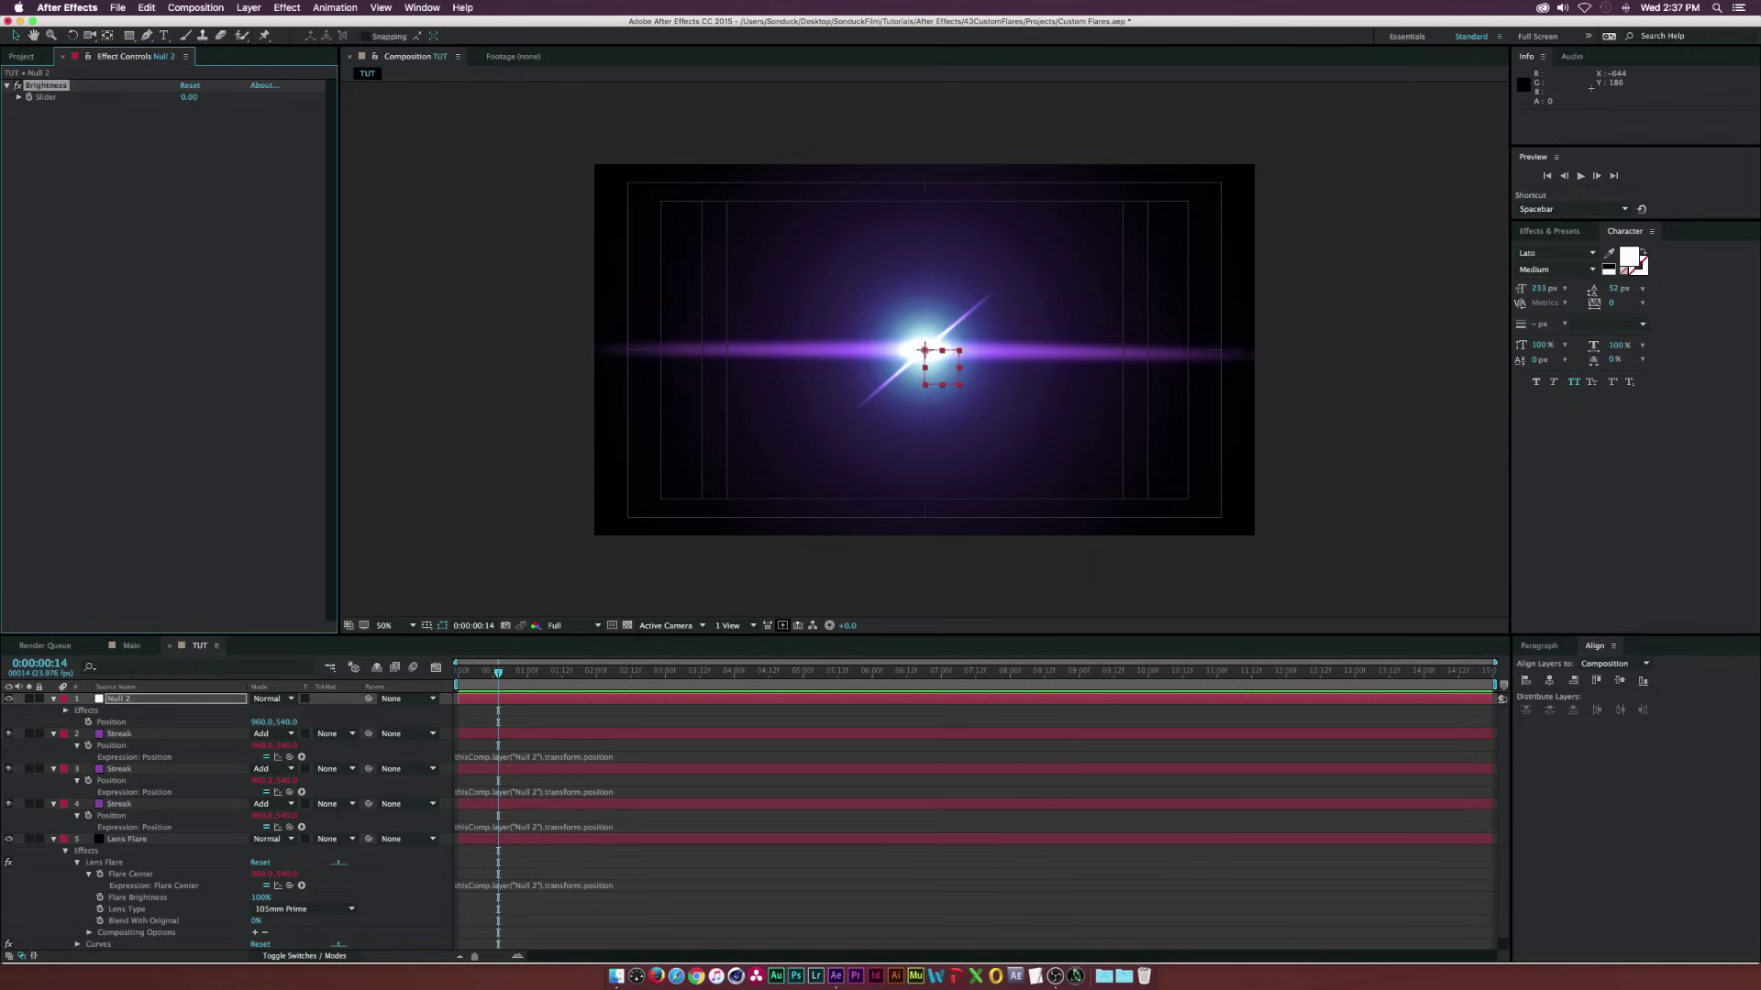
Link the first Streak's Opacity expression to Null 2's Brightness slider
left_click(130, 736)
key("super+shift+Down")
key("super+shift+Down")
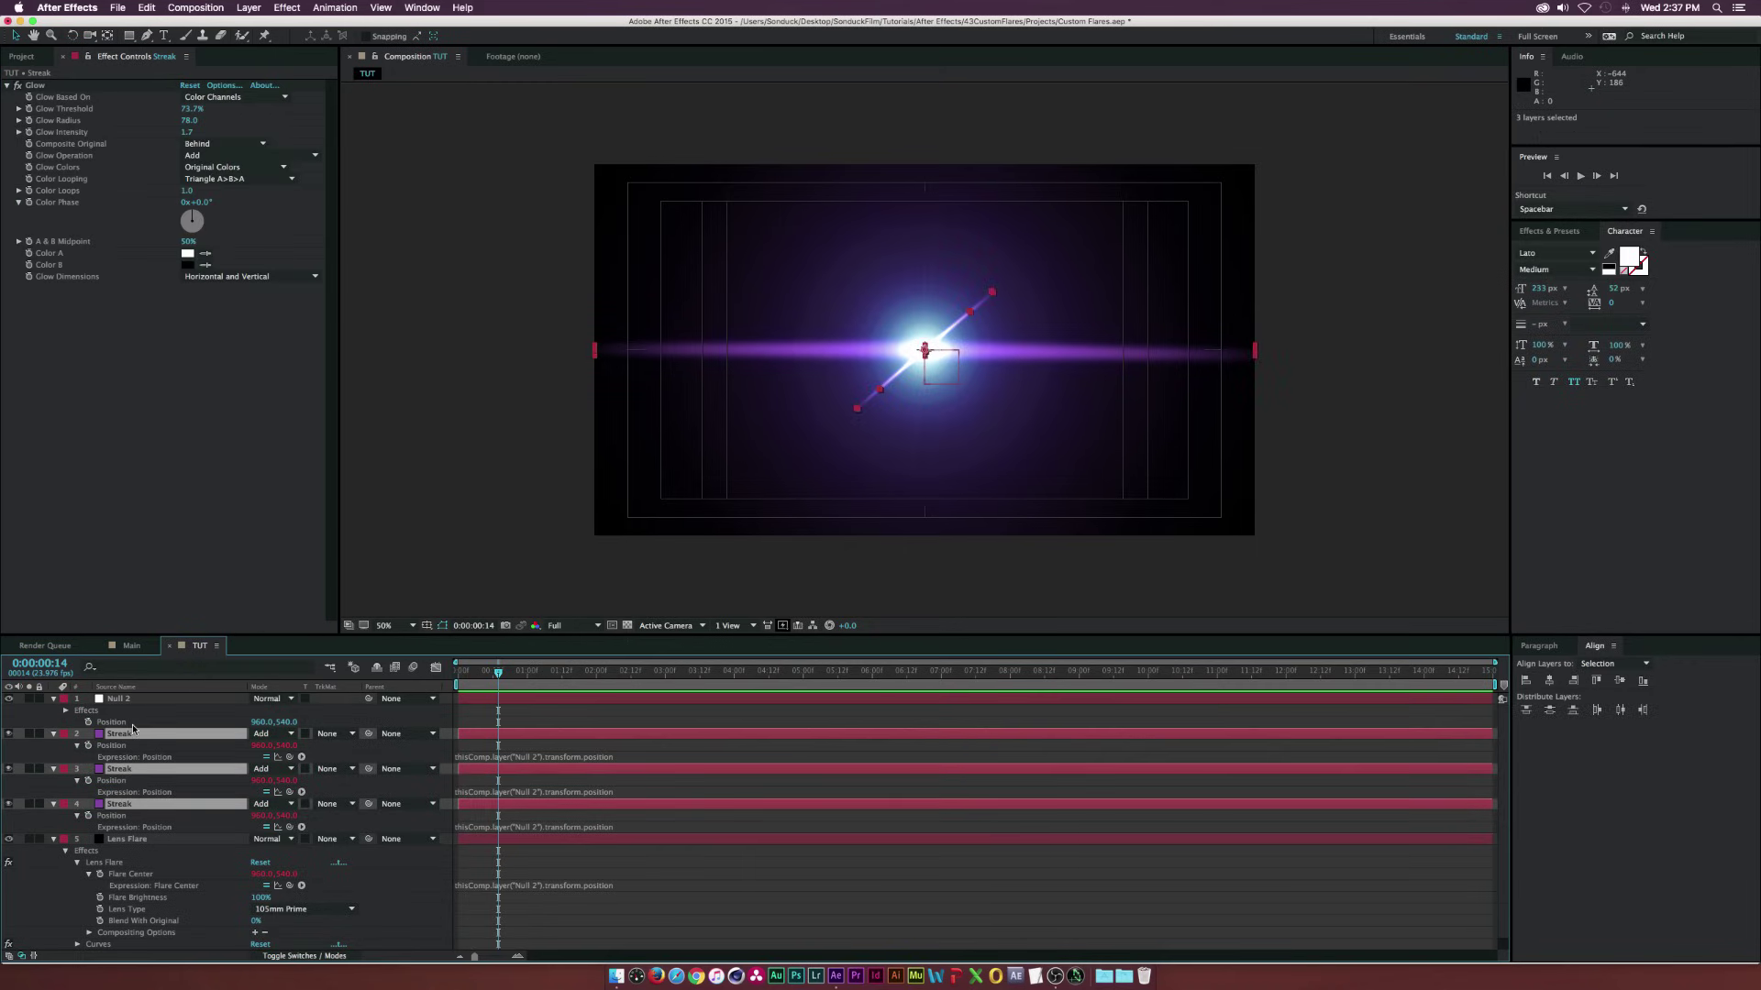
key("t")
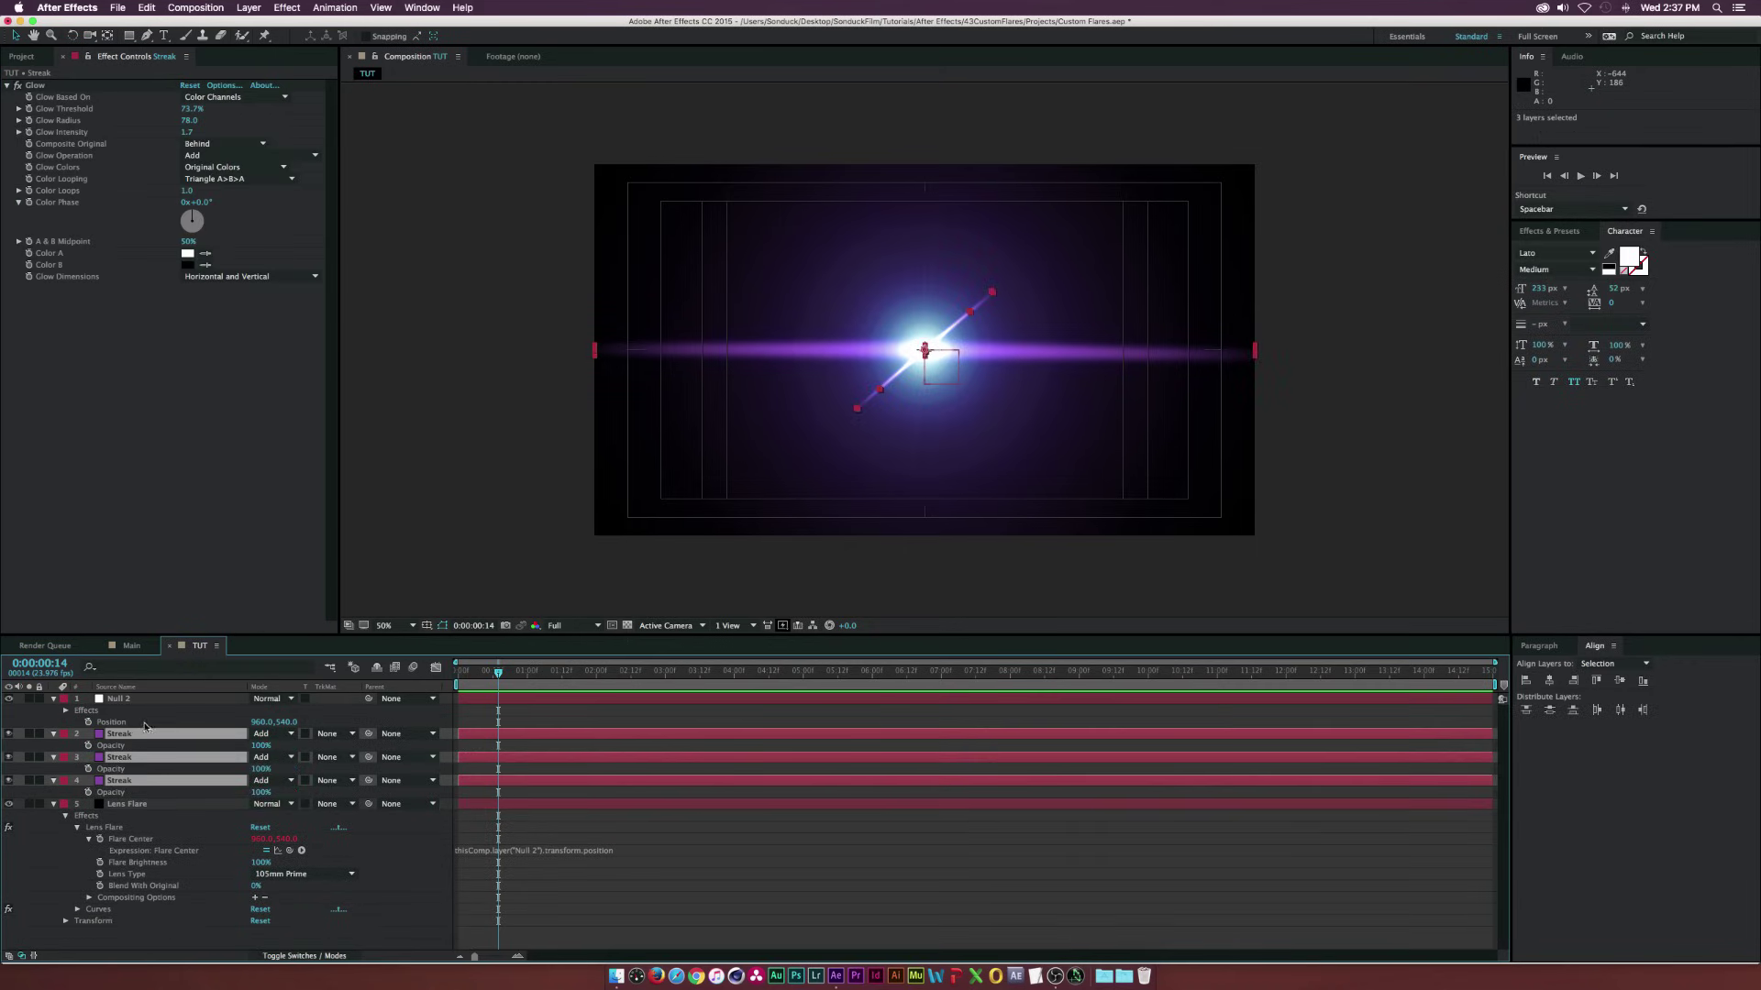
left_click(88, 746, "alt")
left_click(300, 756)
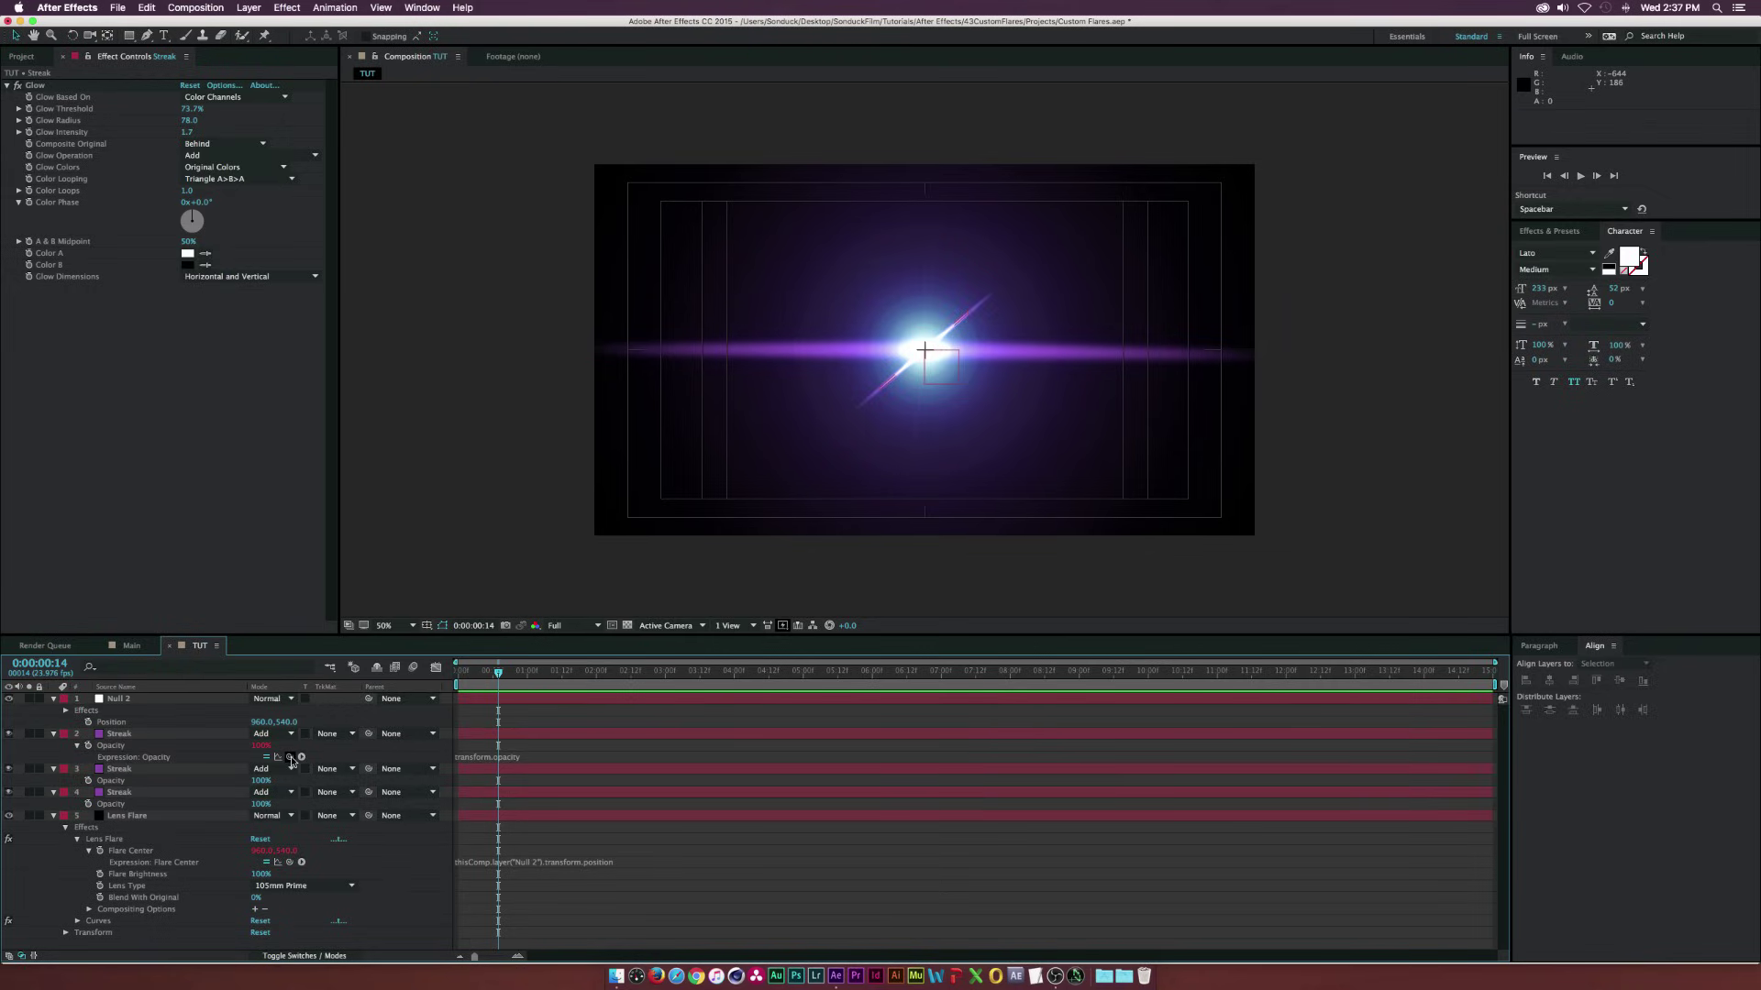
left_click(122, 698)
left_click_drag(289, 757, 49, 98)
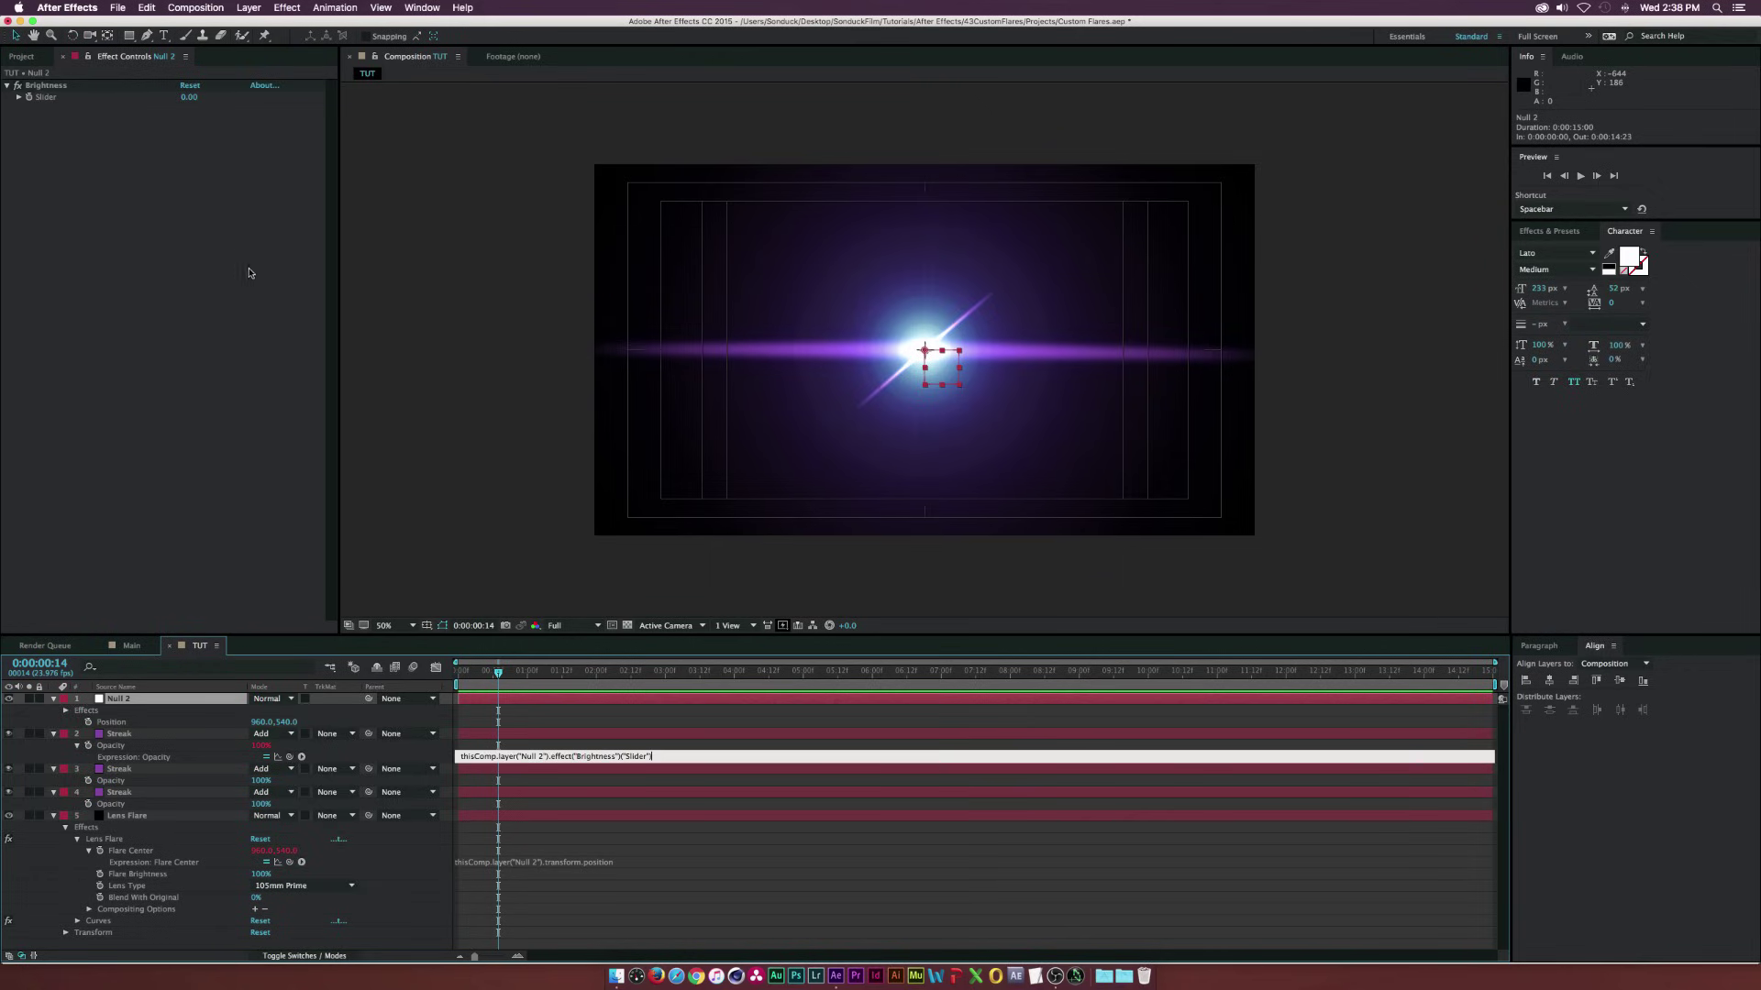
left_click(246, 281)
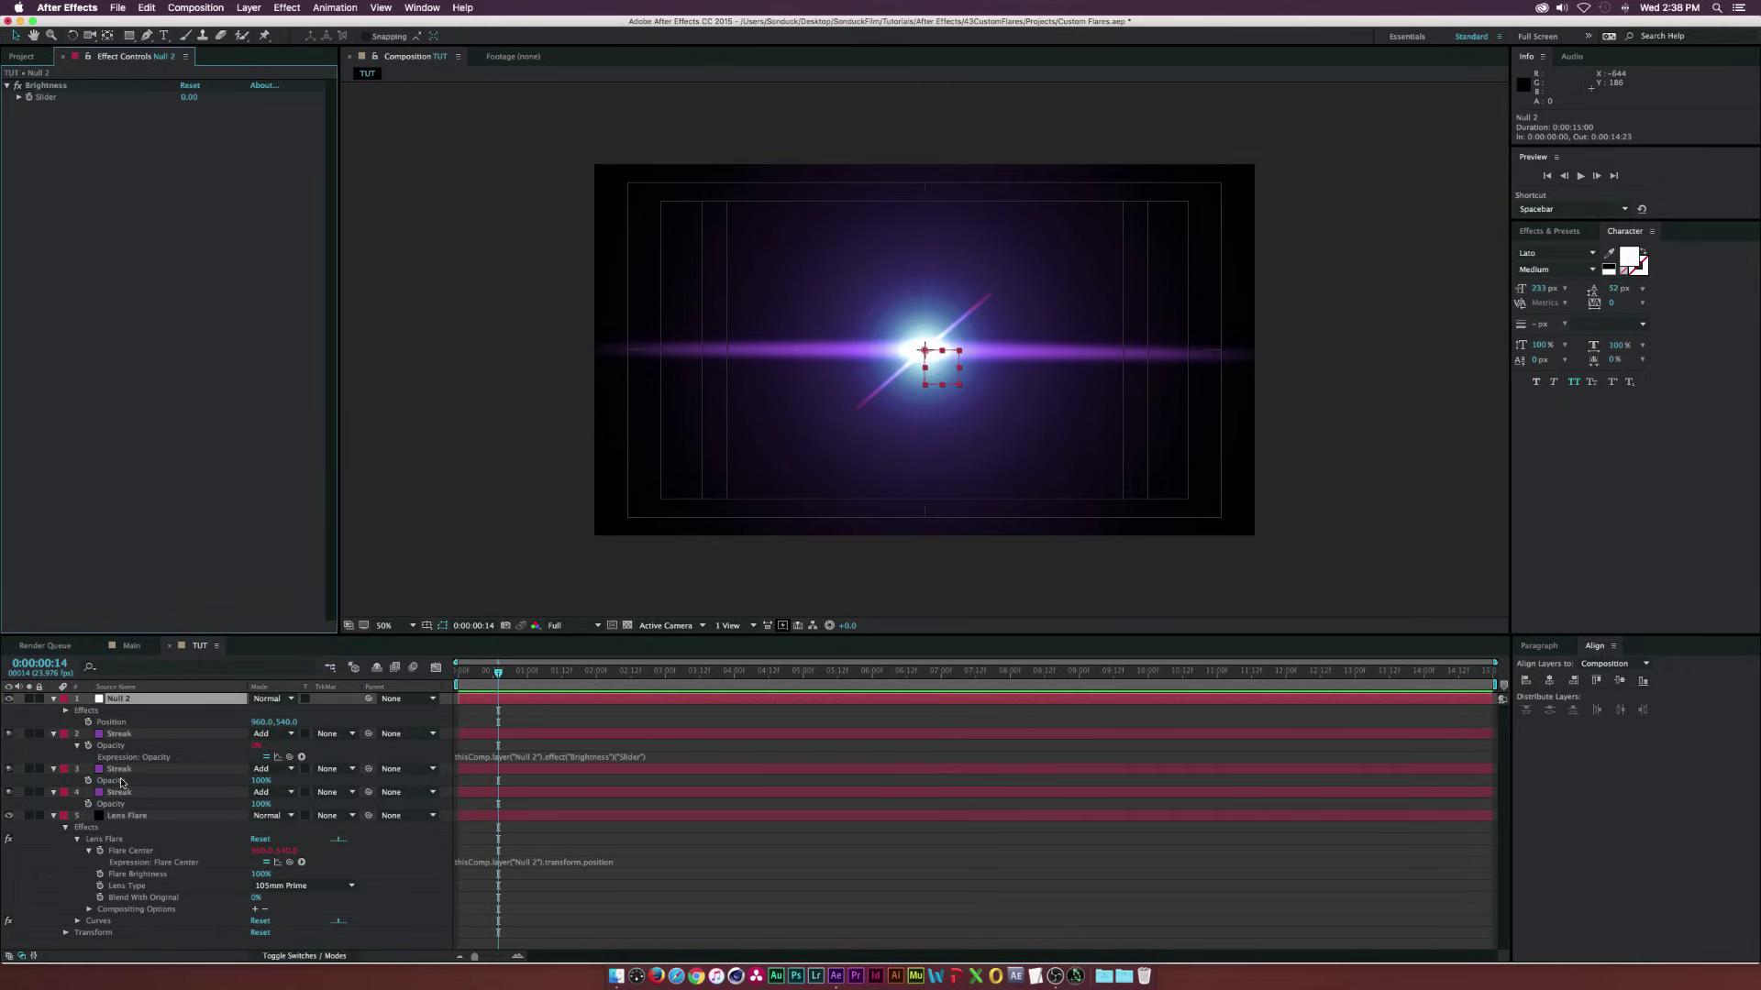
Link the next Streak's opacity to Brightness and raise the slider to 95
left_click(89, 781, "alt")
left_click_drag(290, 792, 165, 774)
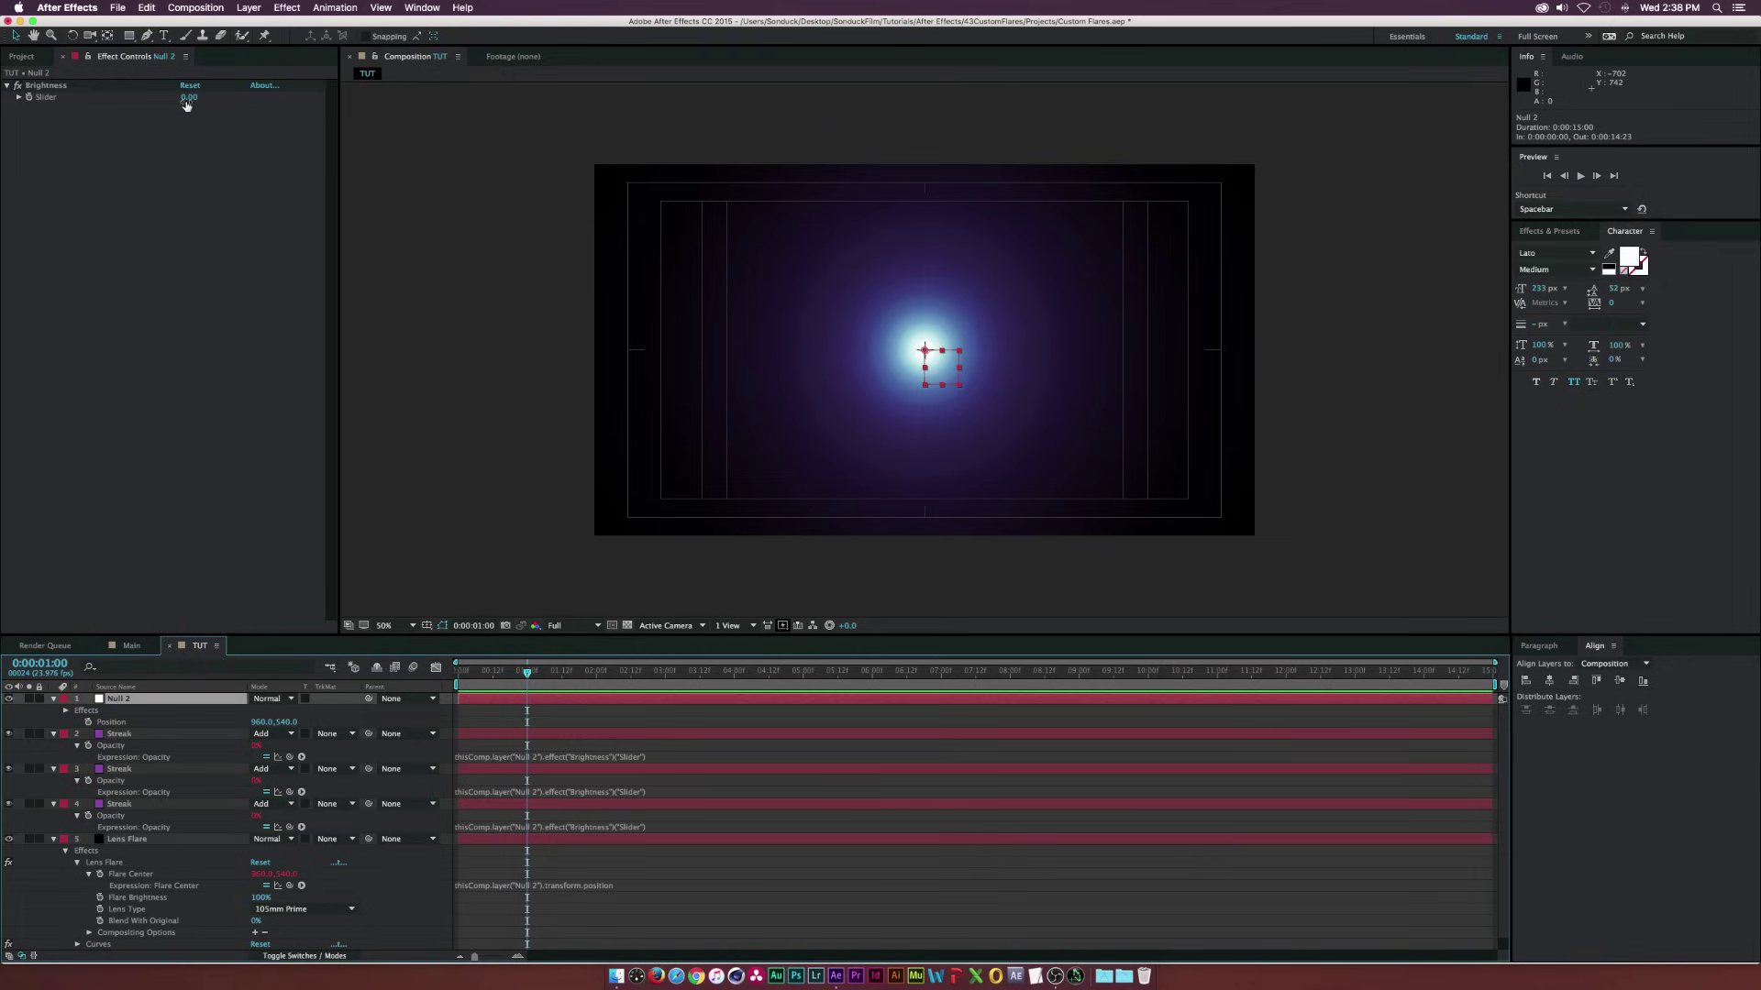
left_click_drag(188, 97, 250, 102)
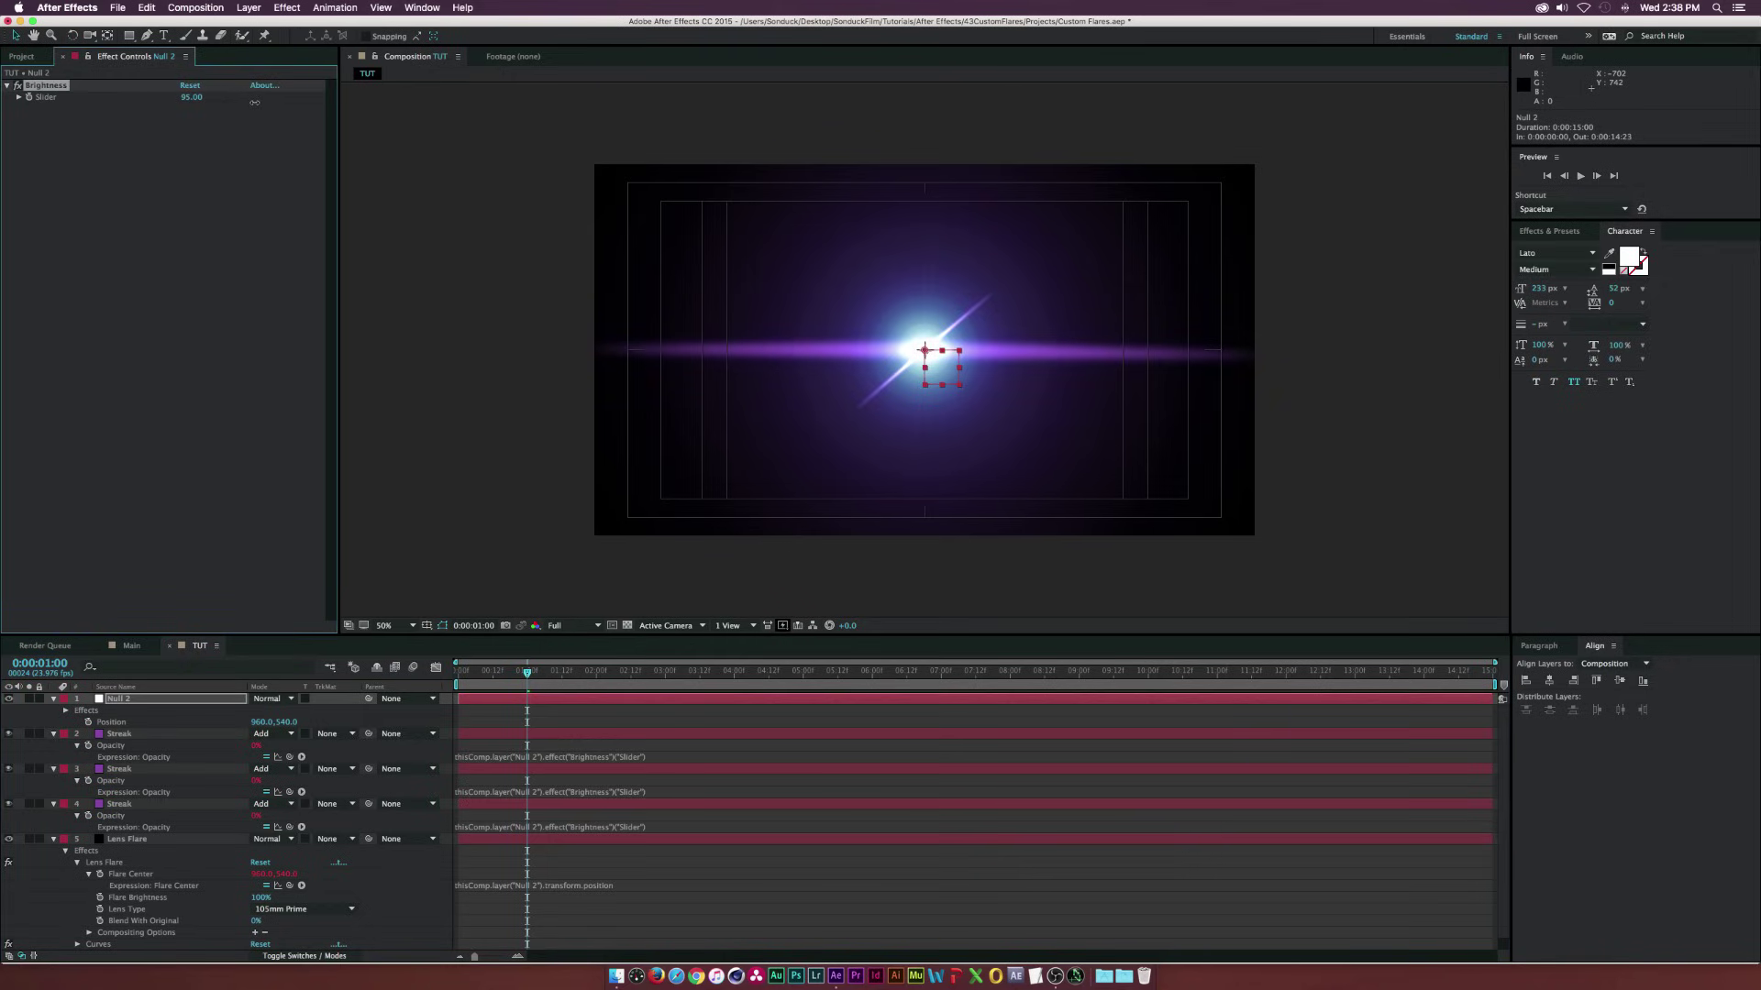
left_click(487, 492)
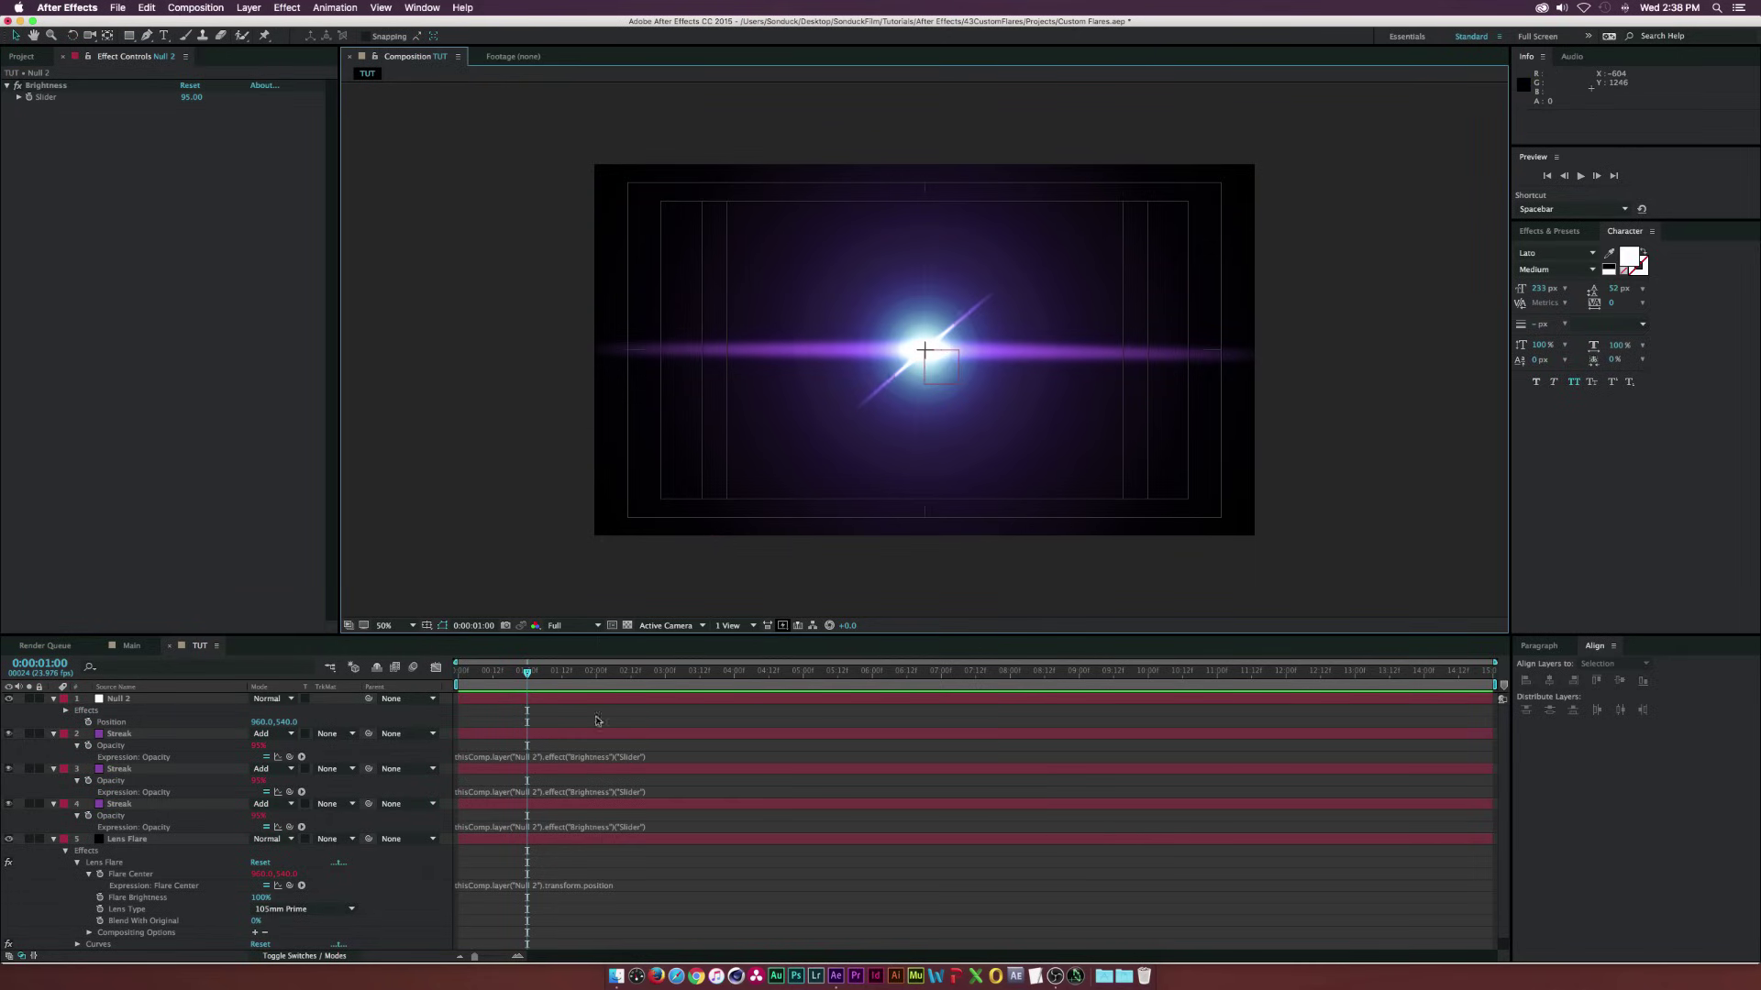
left_click(162, 737)
left_click(548, 441)
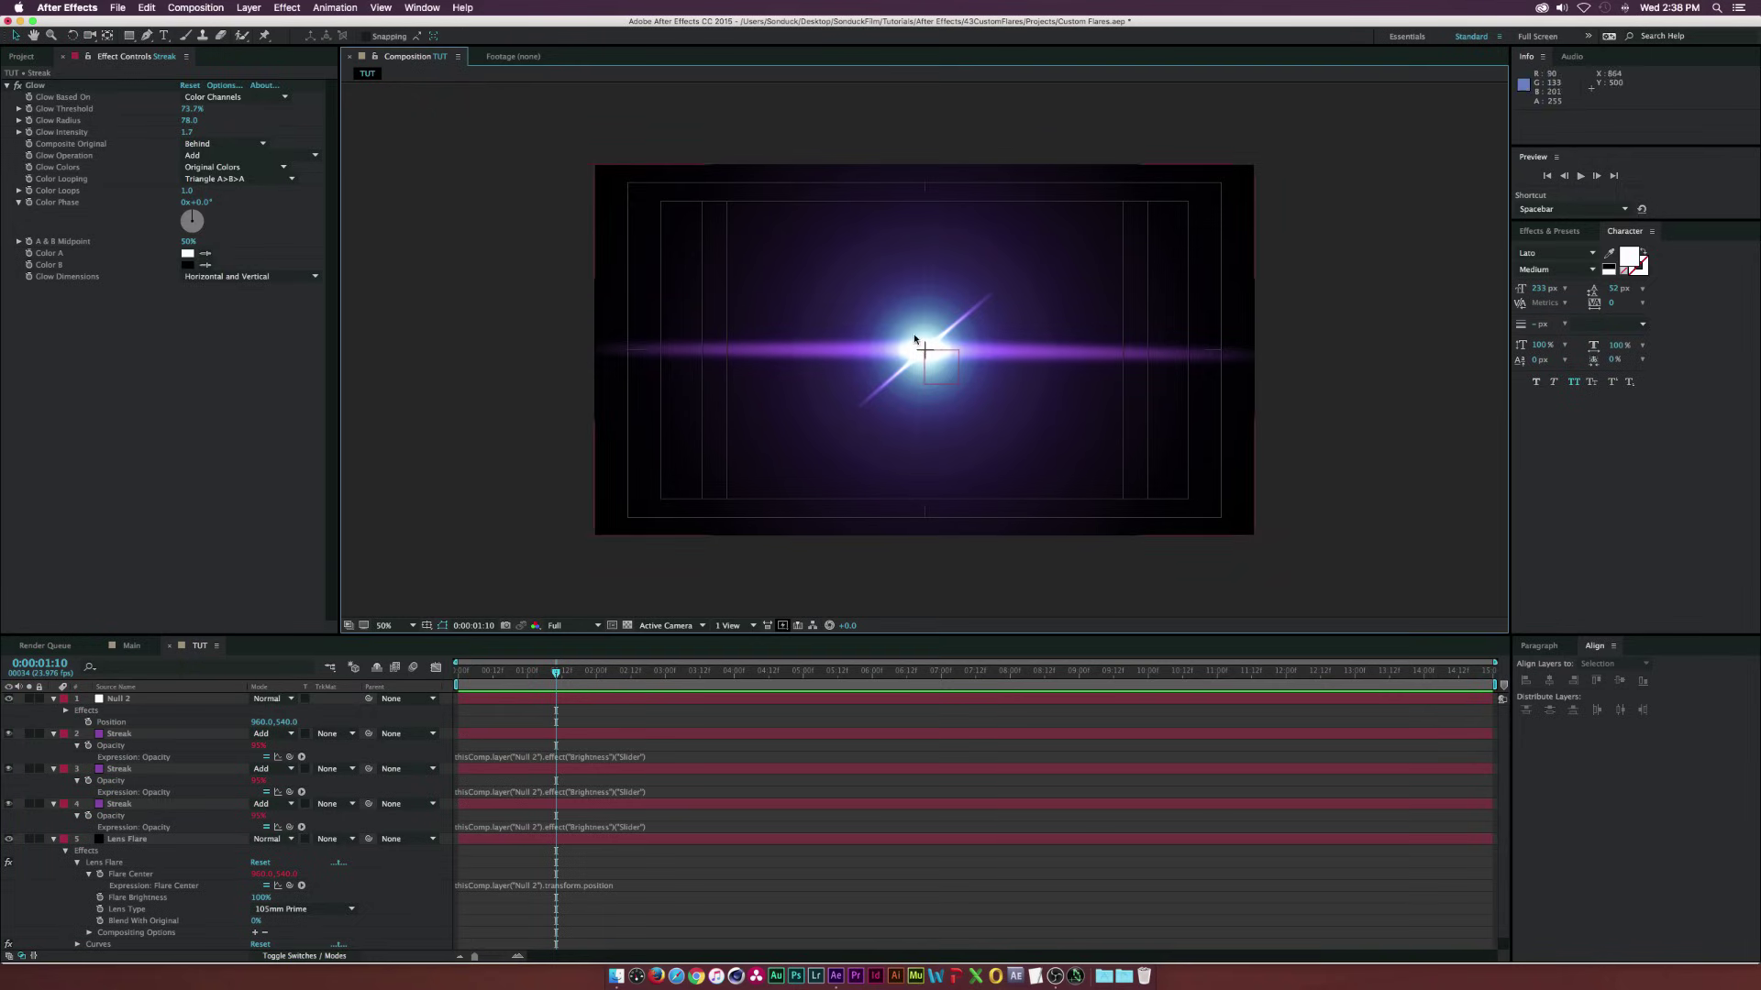
left_click(130, 737)
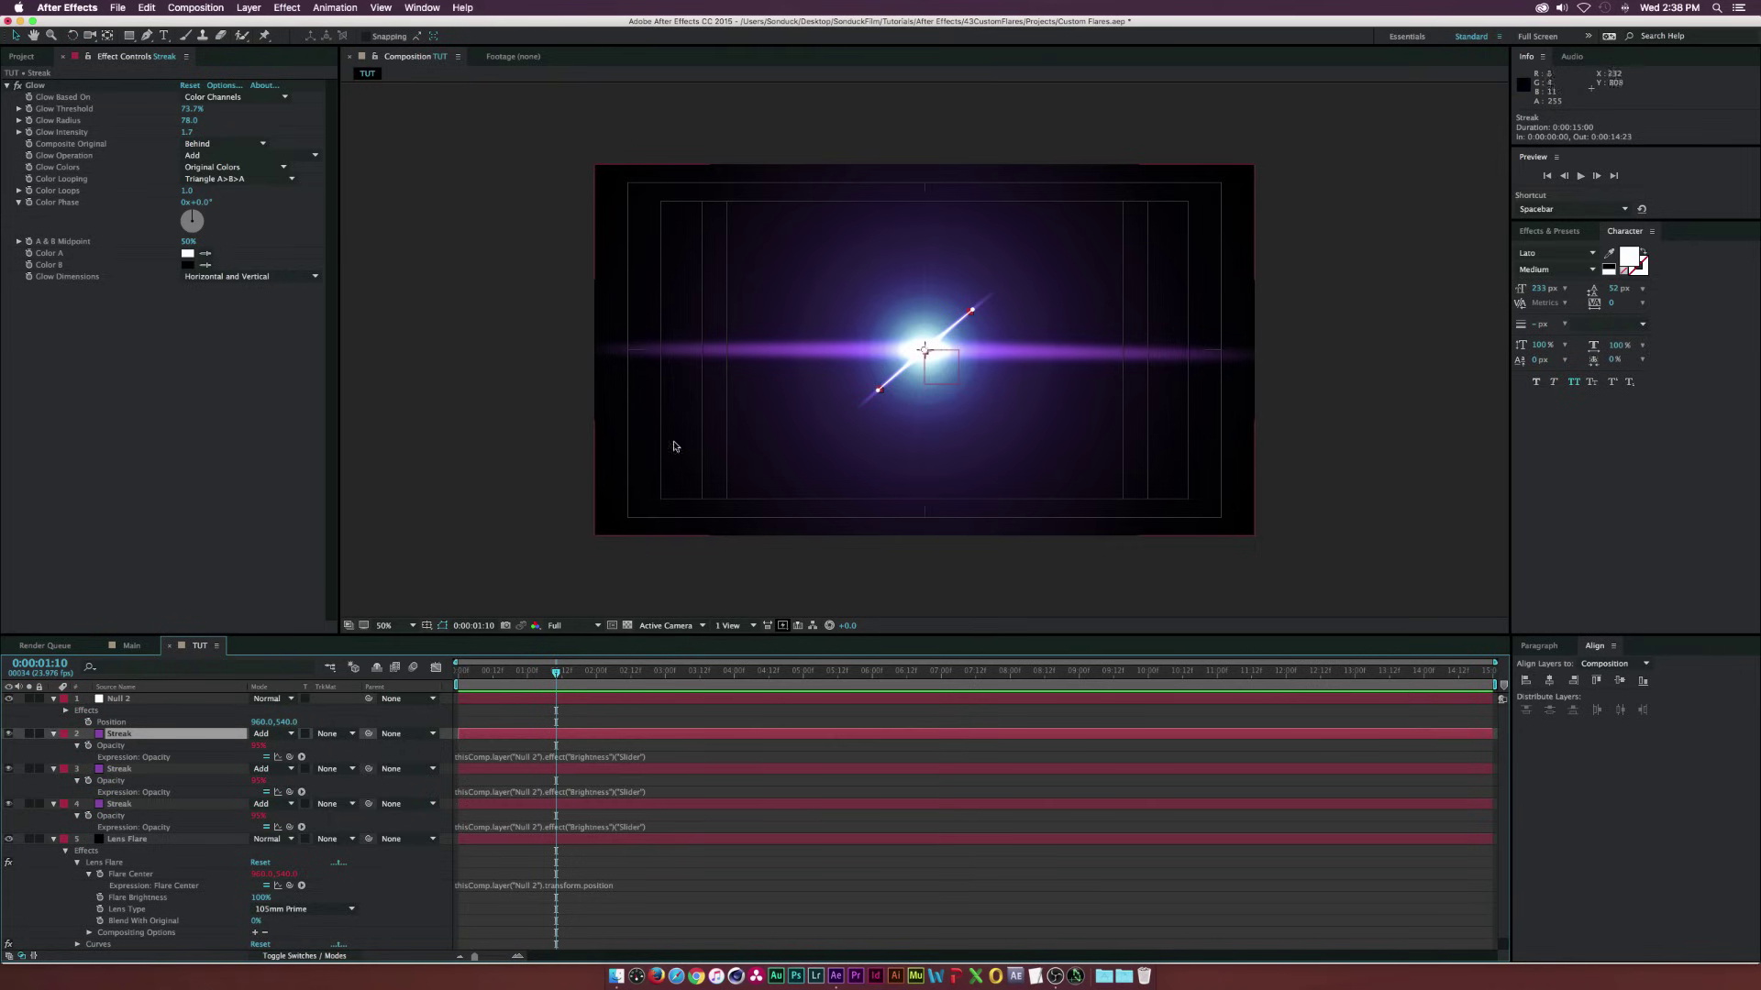
Add a Transform effect to the Streak and set its position to 1245.1,787.8
left_click(287, 7)
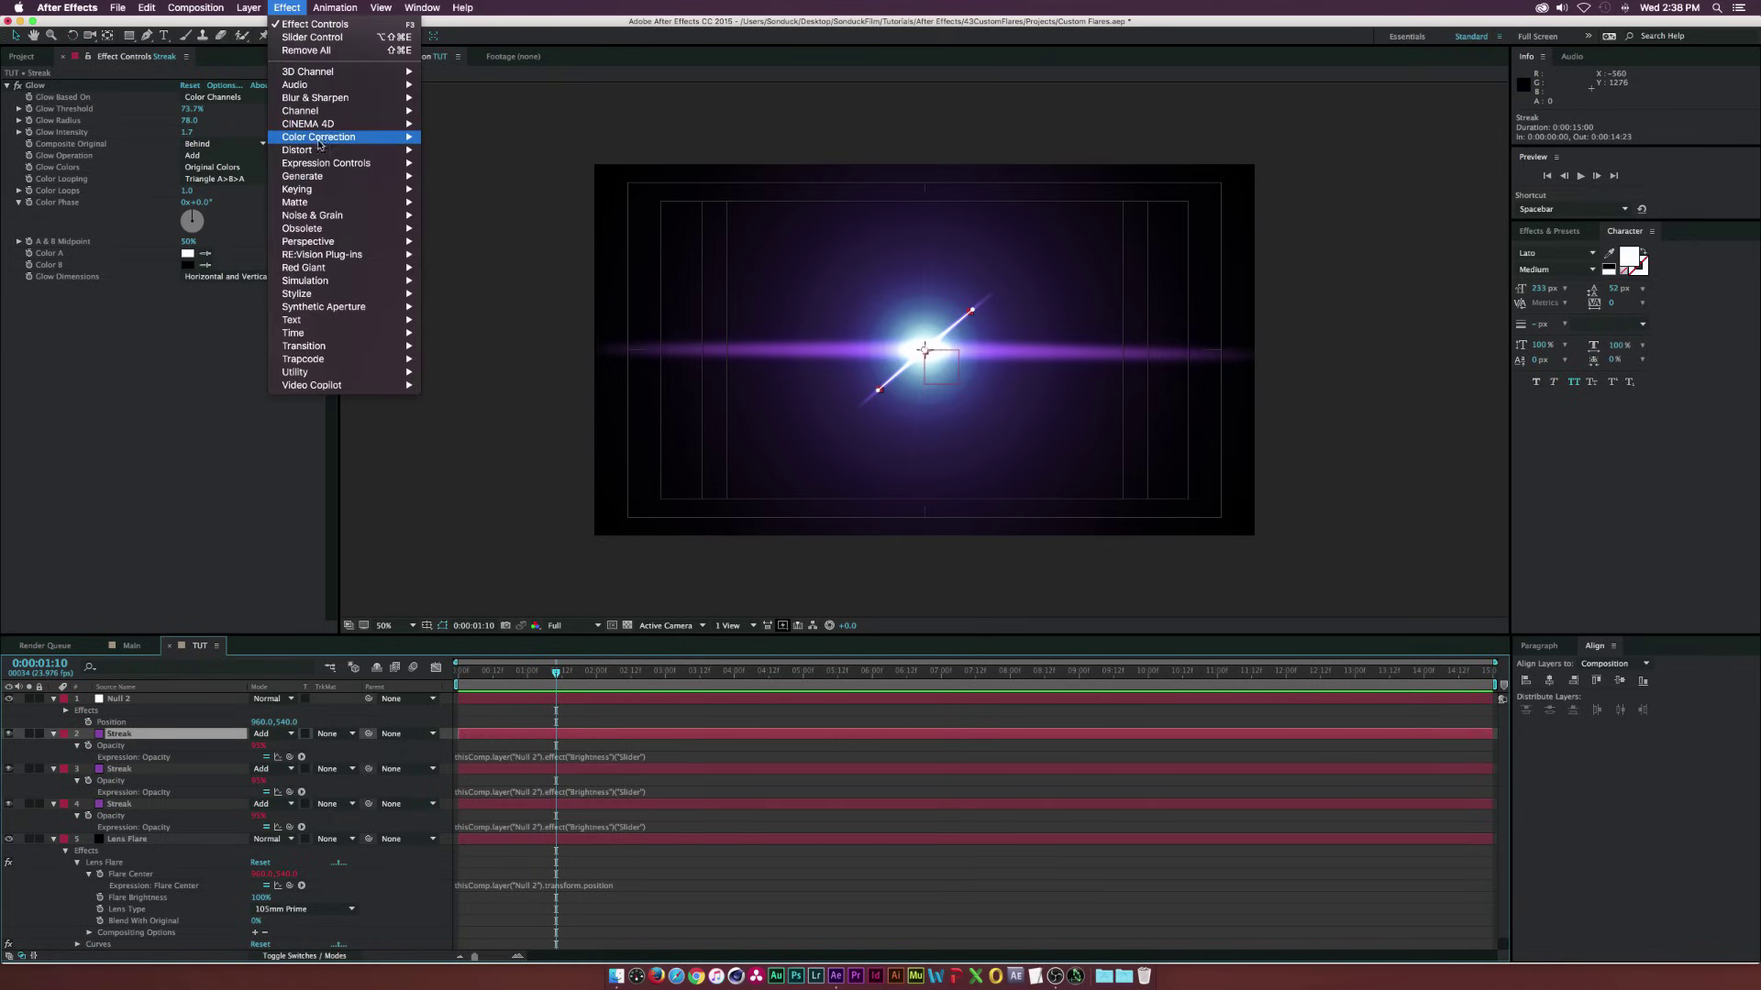
mouse_move(330, 150)
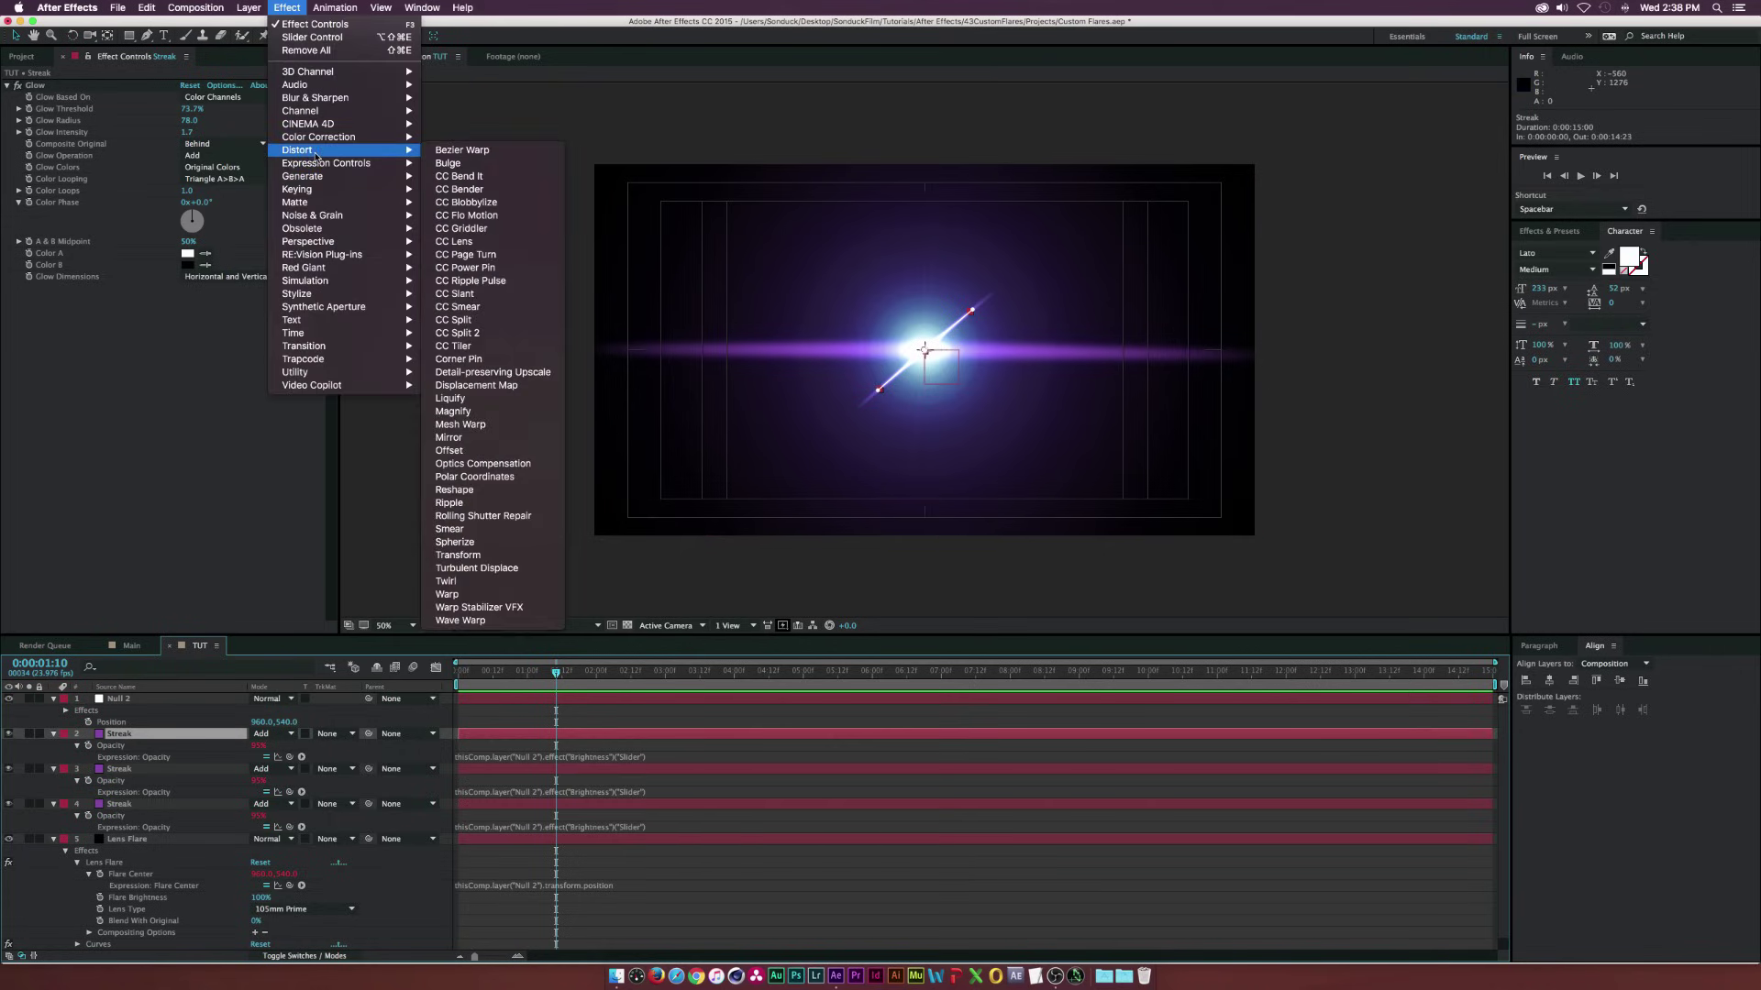
left_click(457, 555)
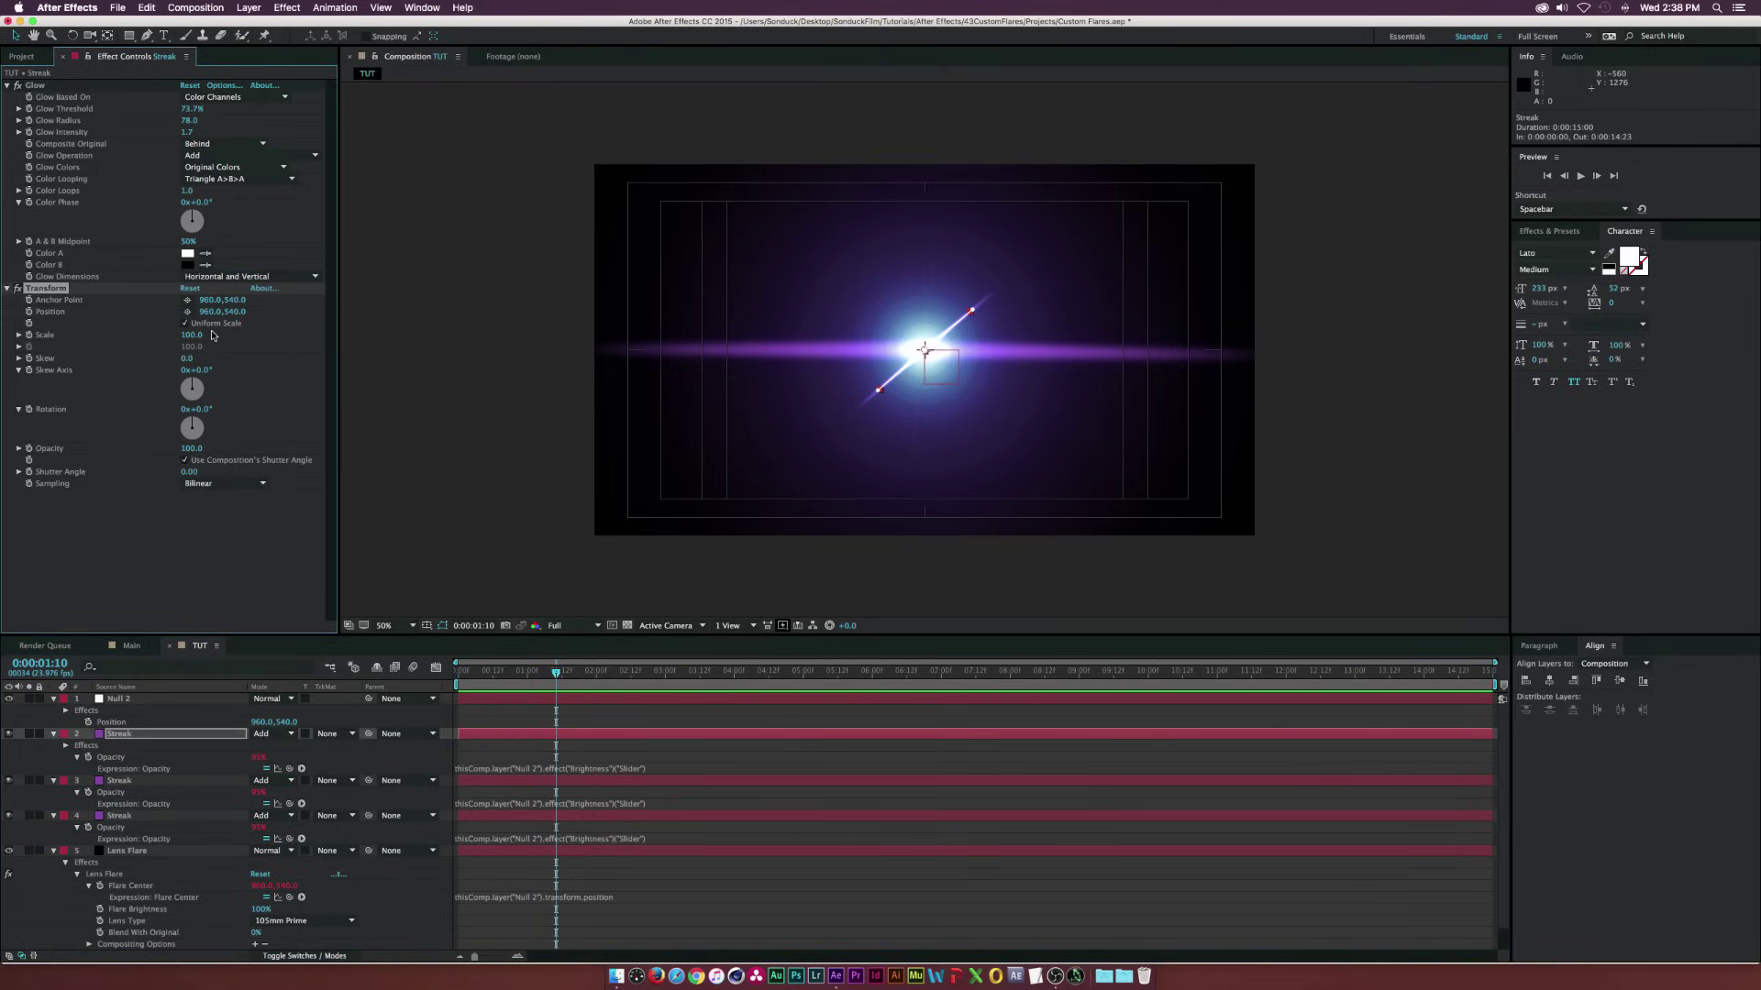
key("s")
left_click(186, 312)
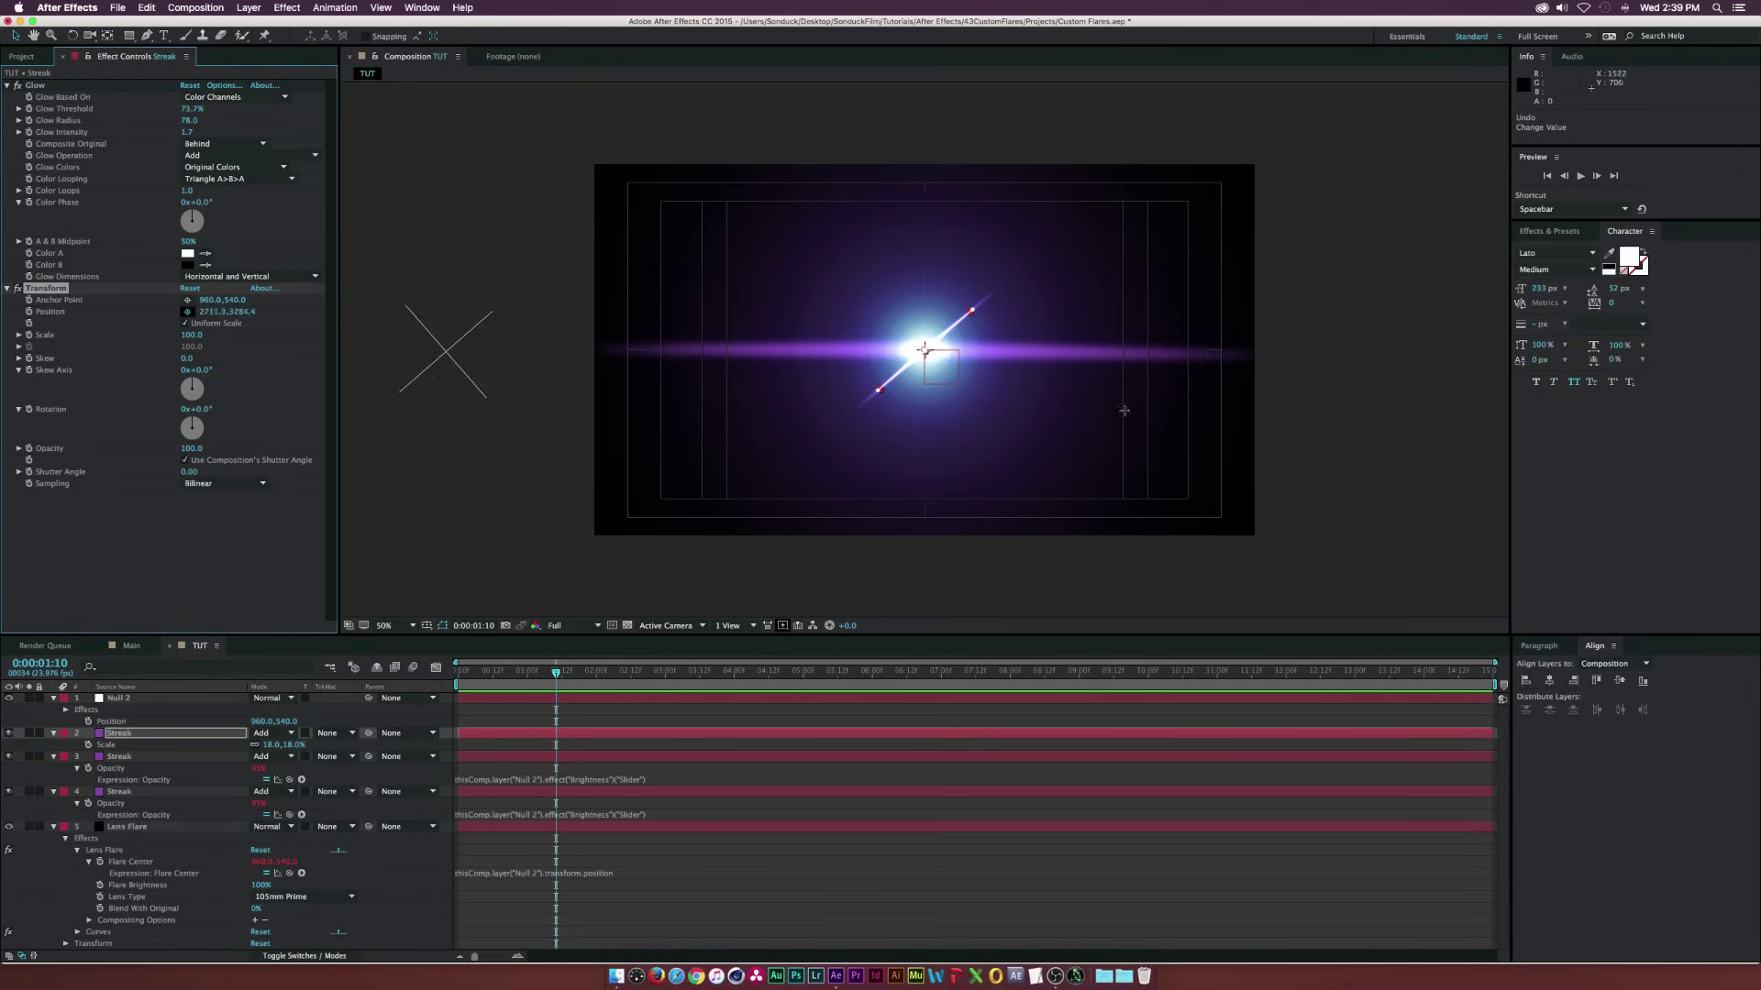
left_click(937, 355)
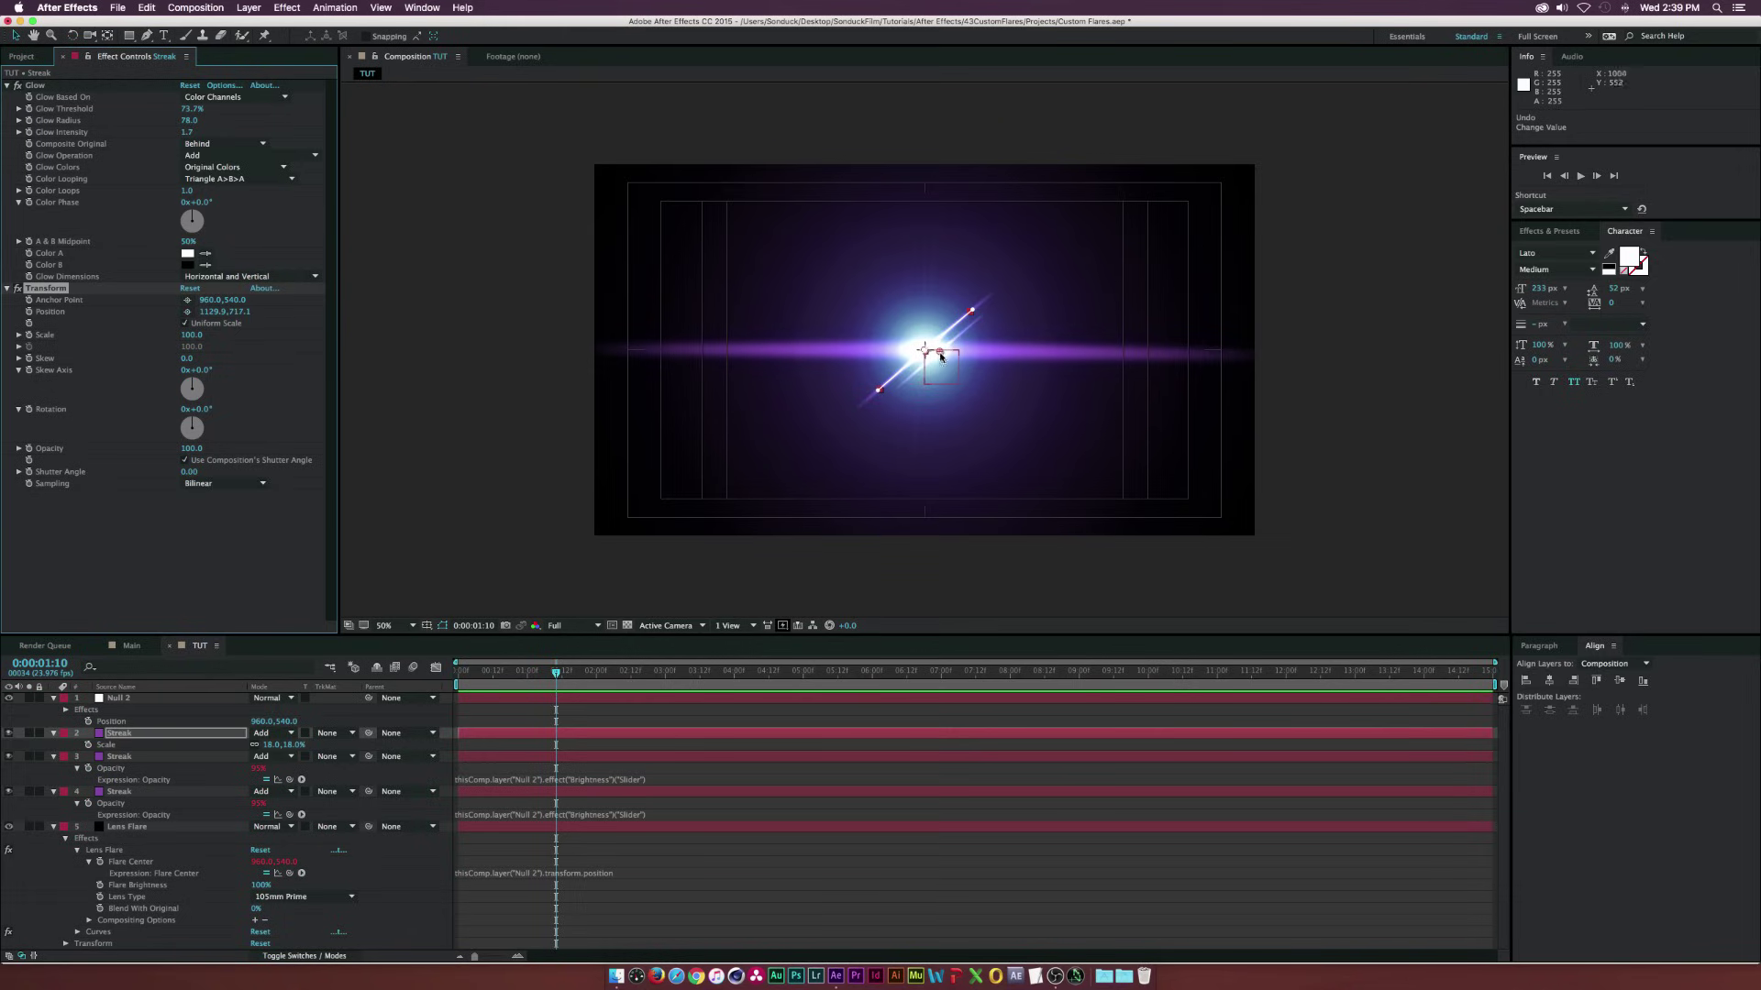
left_click_drag(939, 353, 948, 354)
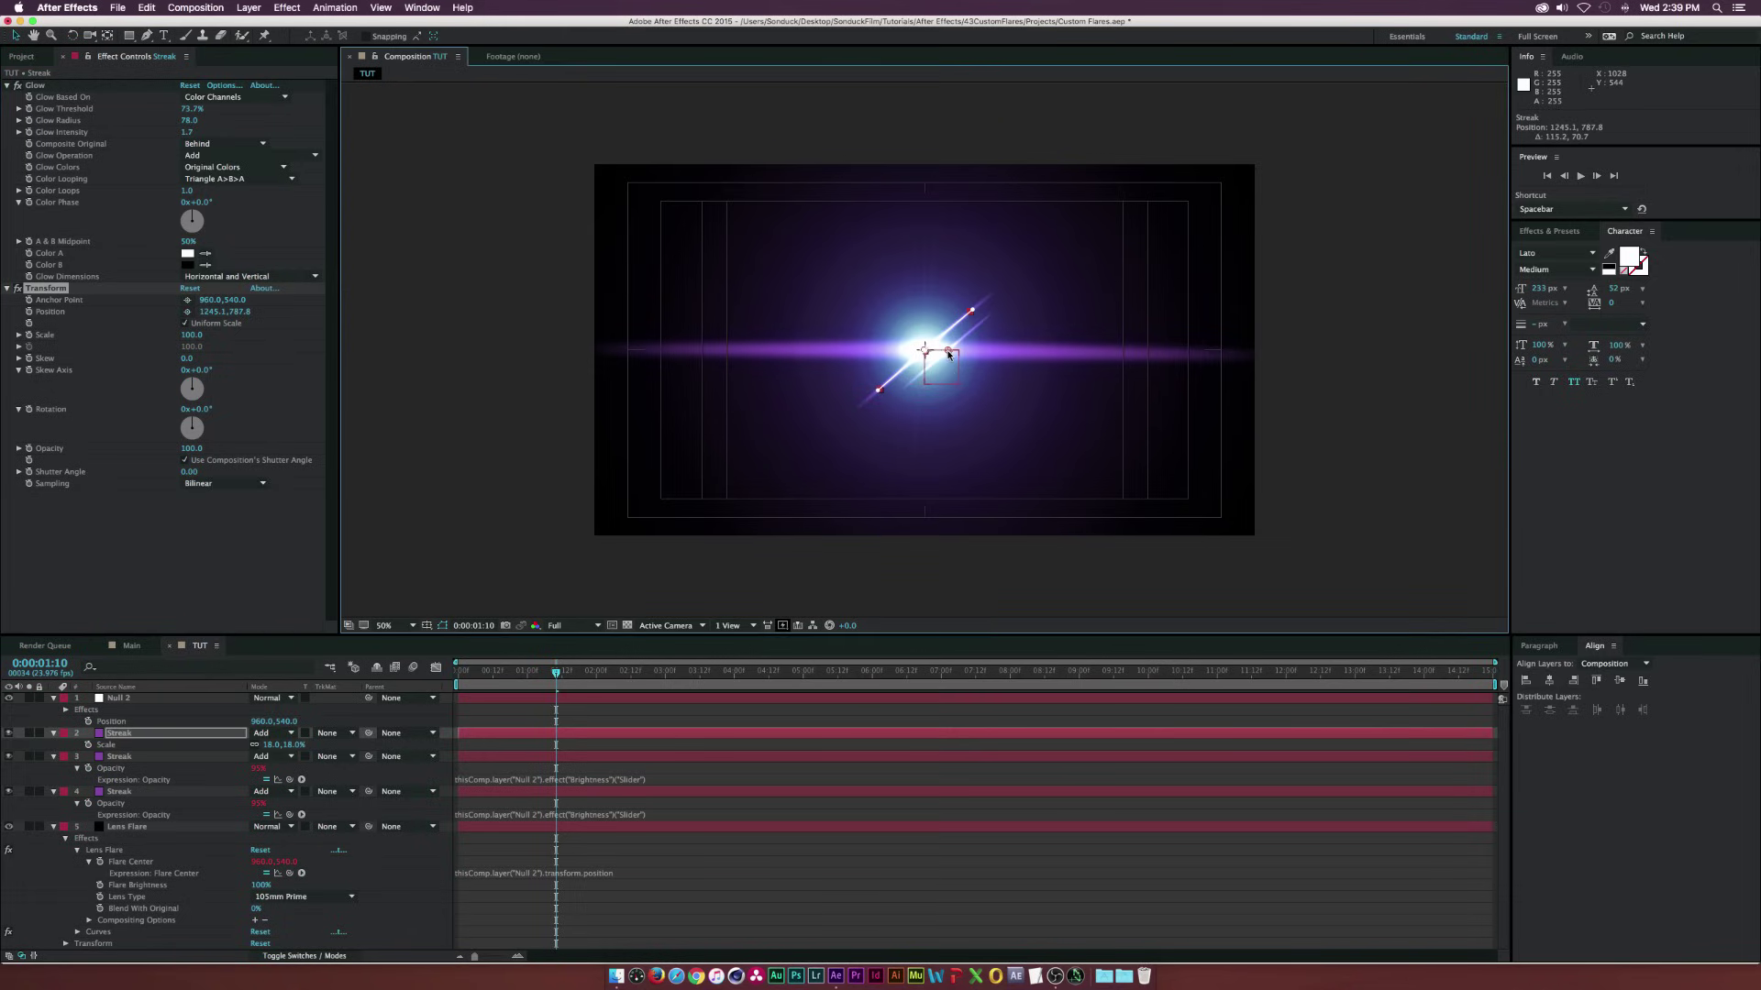
Edit the horizontal Streak's opacity expression to subtract 30 from the Brightness slider
left_click(136, 700)
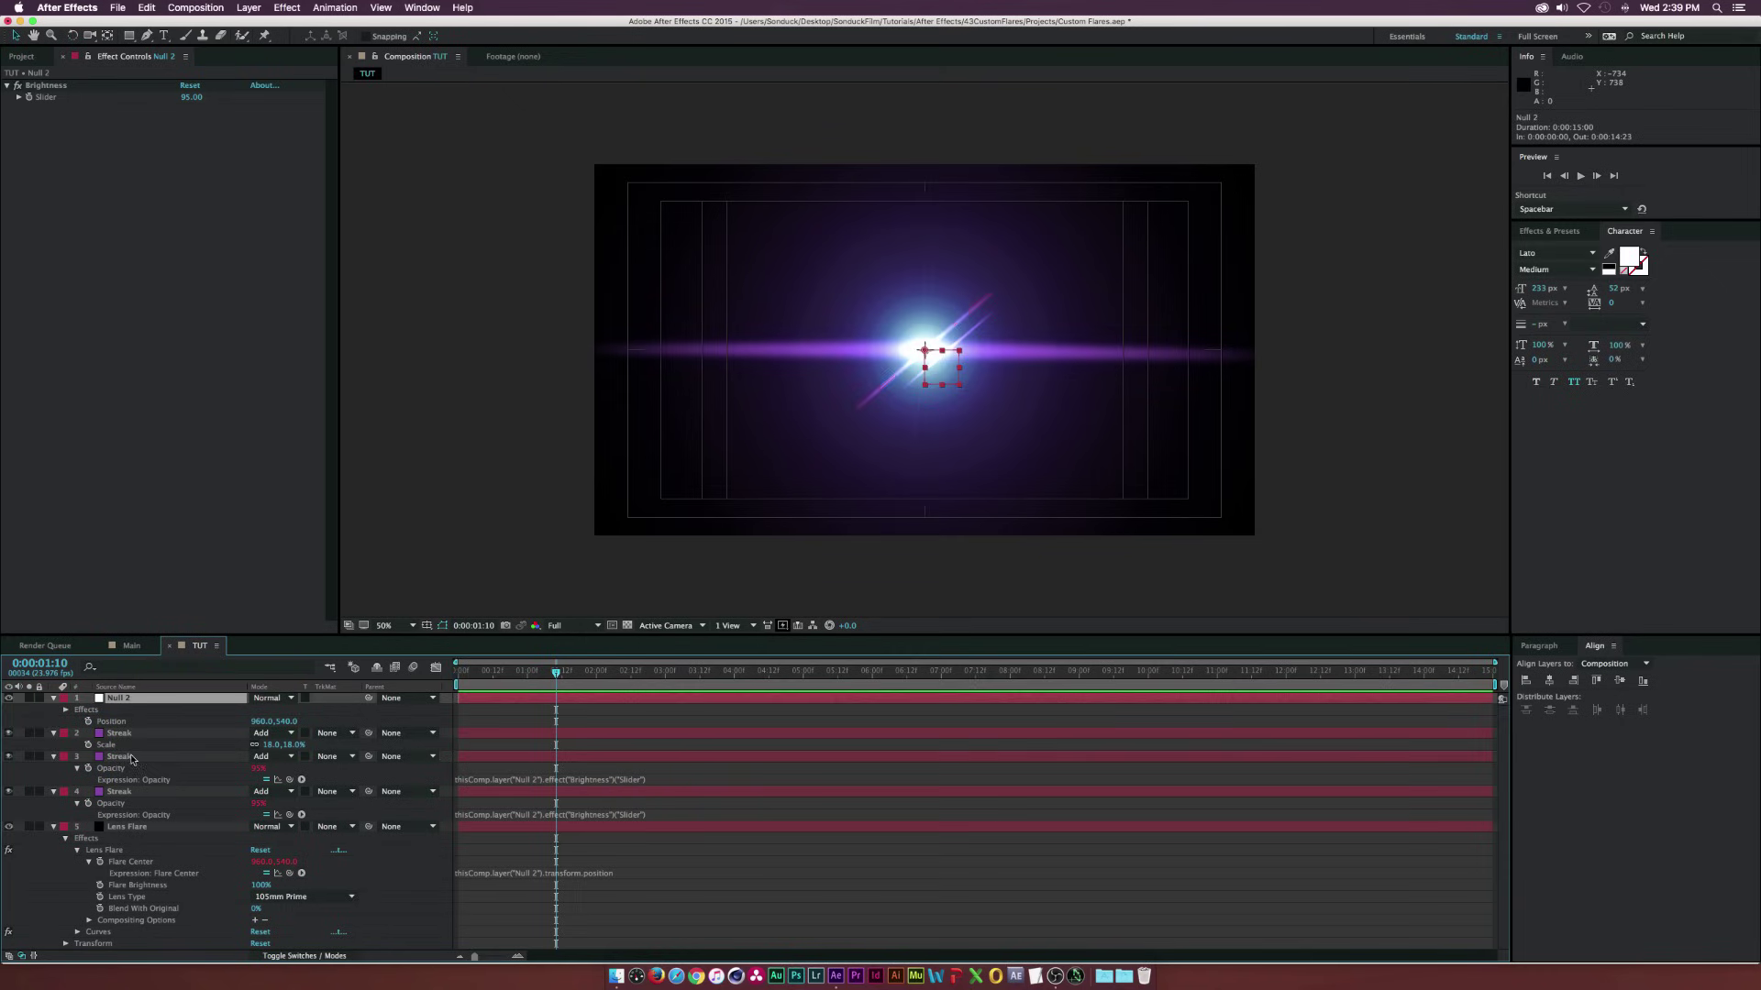
left_click(133, 757)
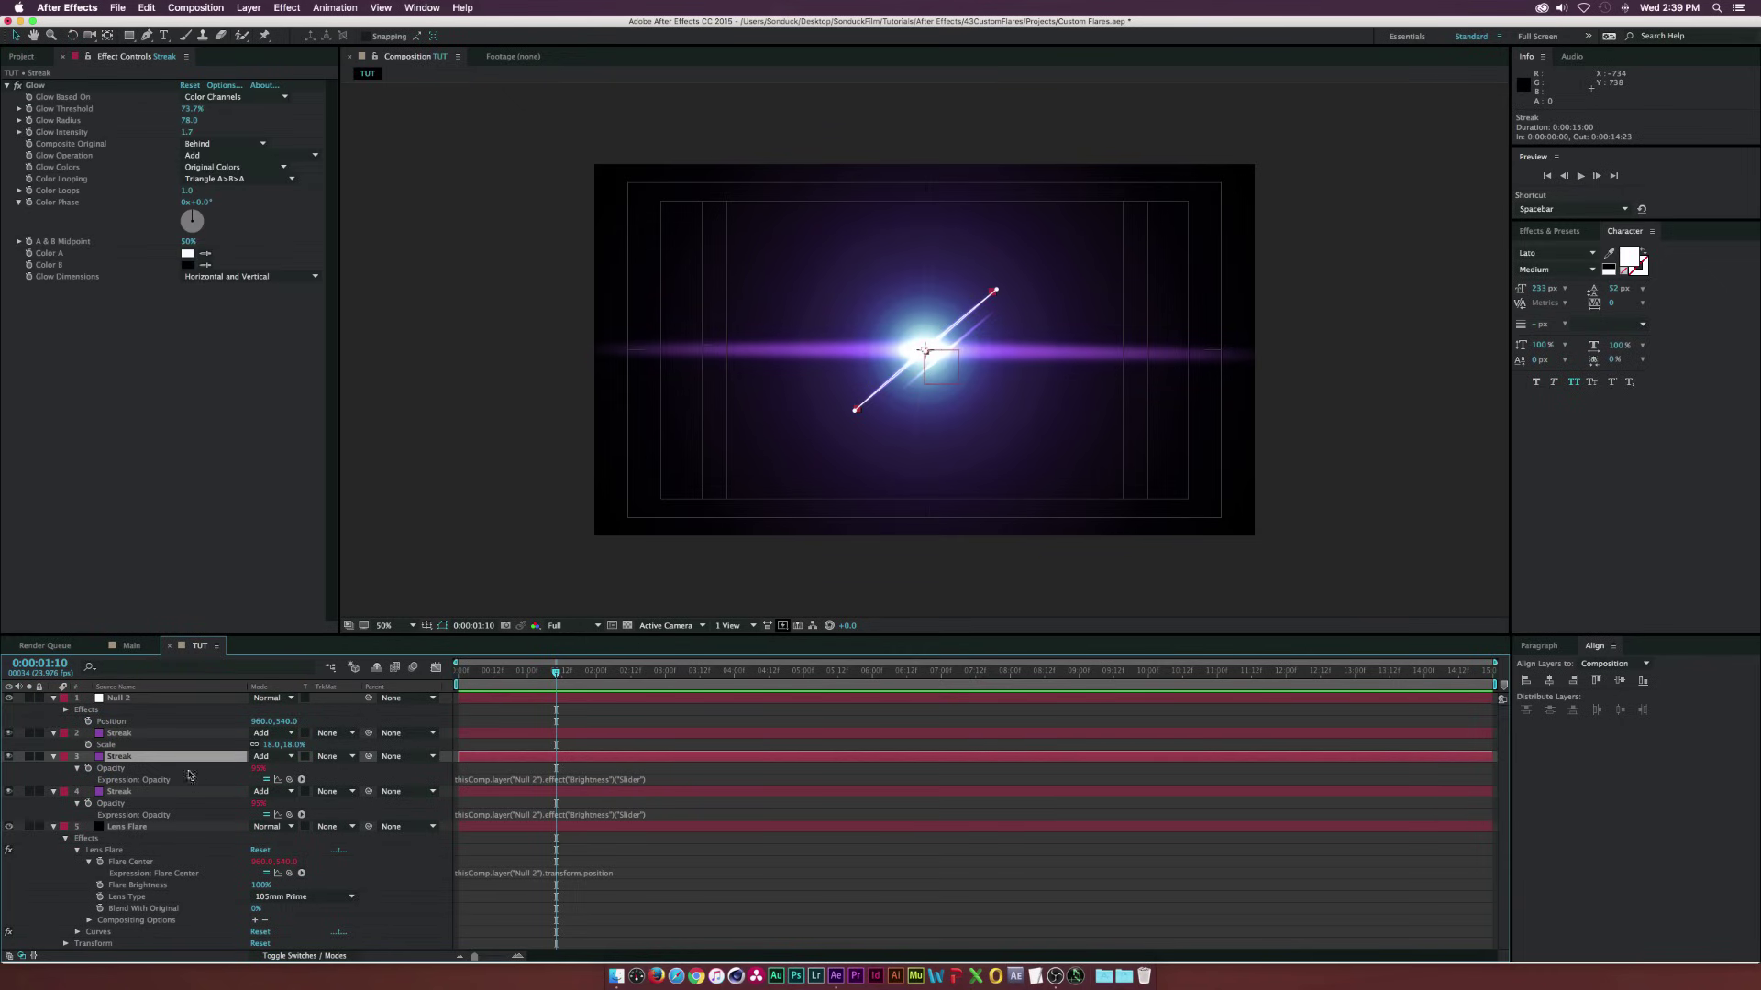
left_click(137, 793)
key("t")
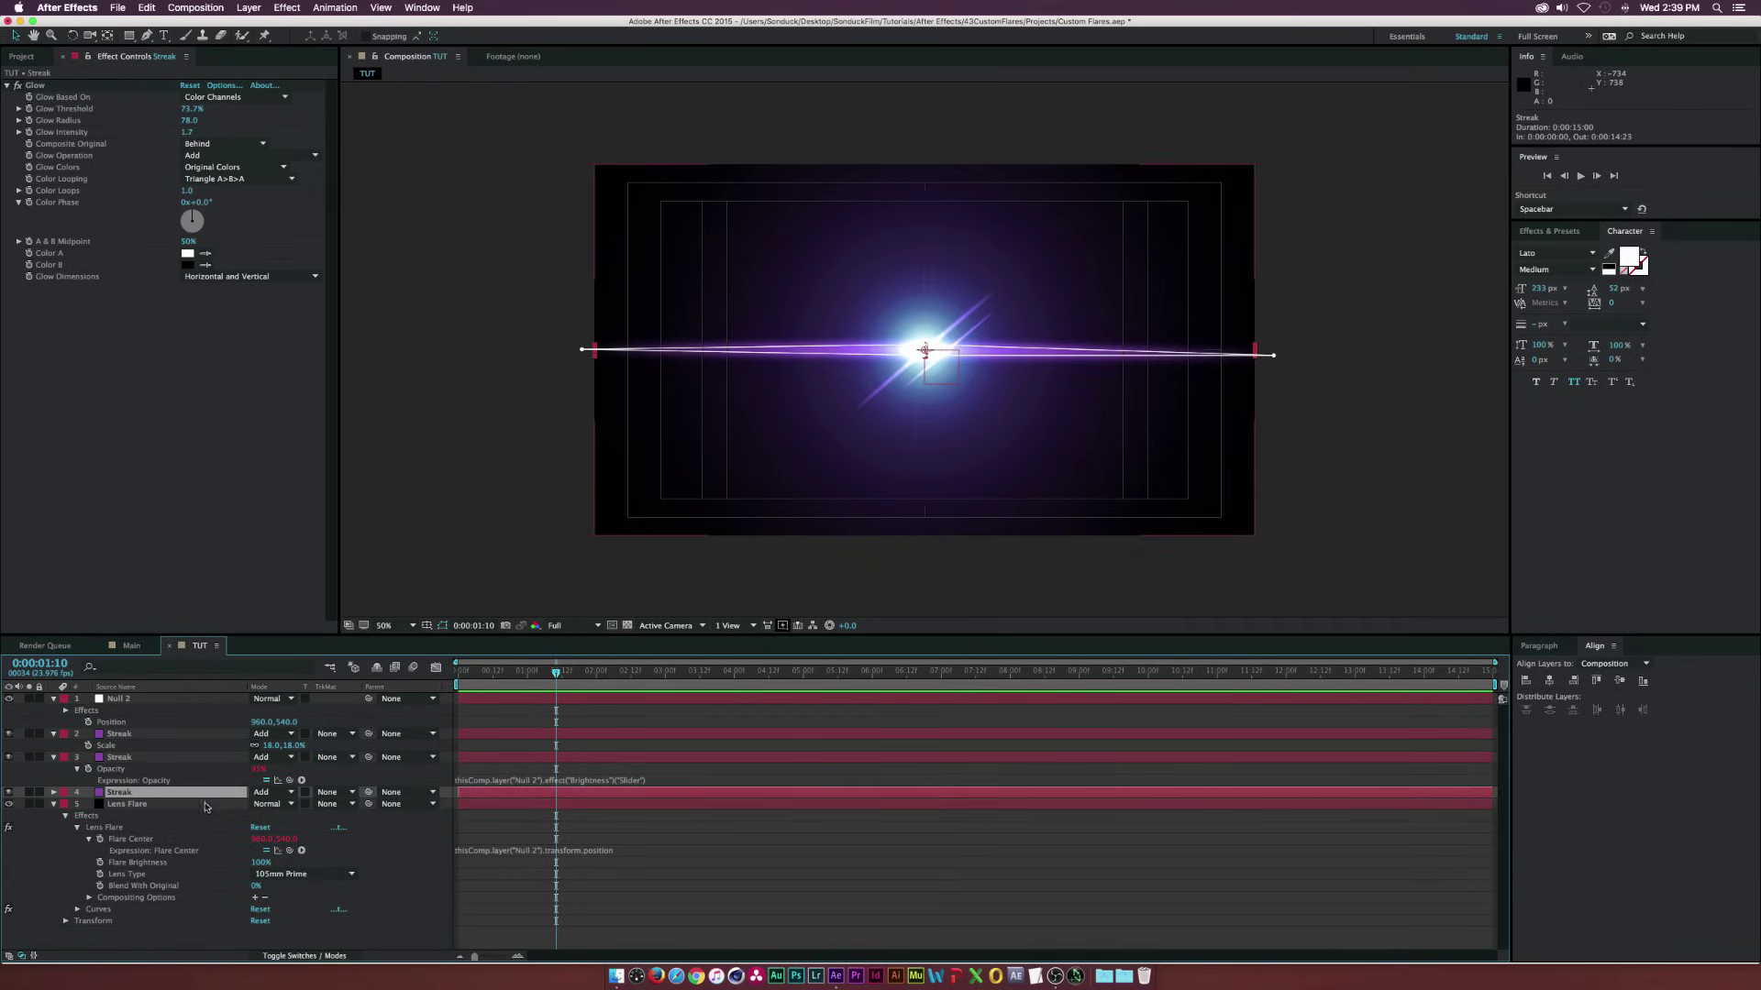
left_click_drag(258, 806, 190, 802)
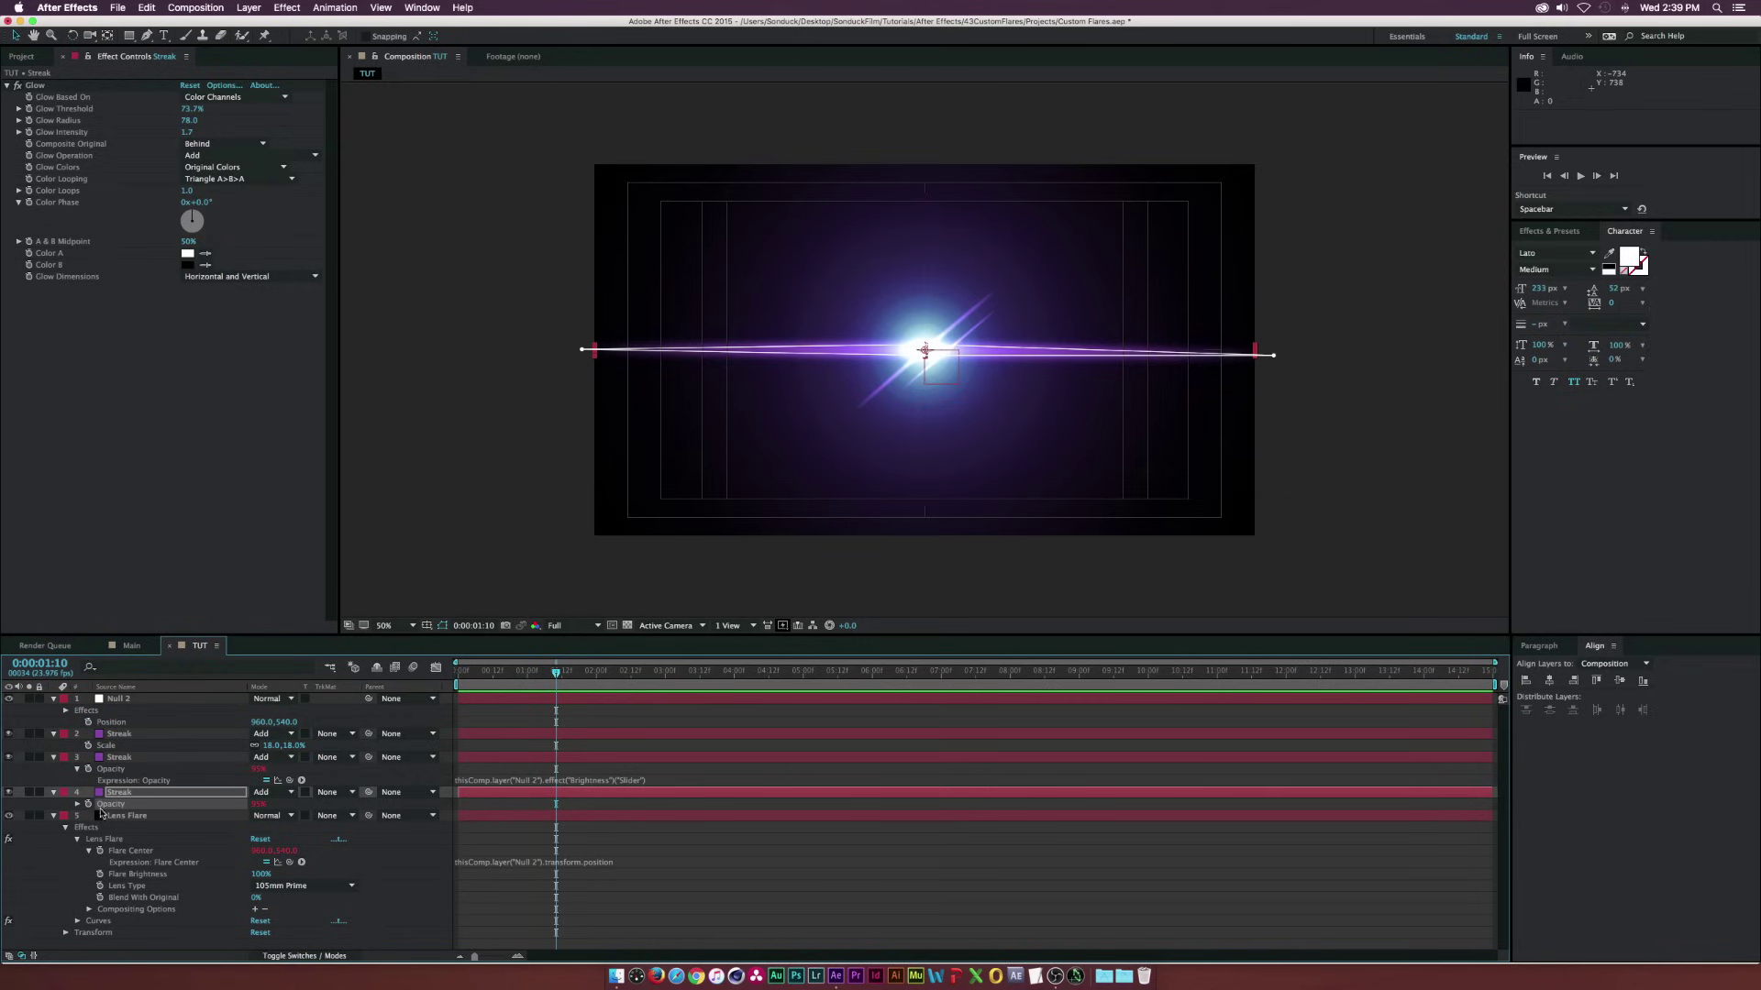
left_click(79, 805)
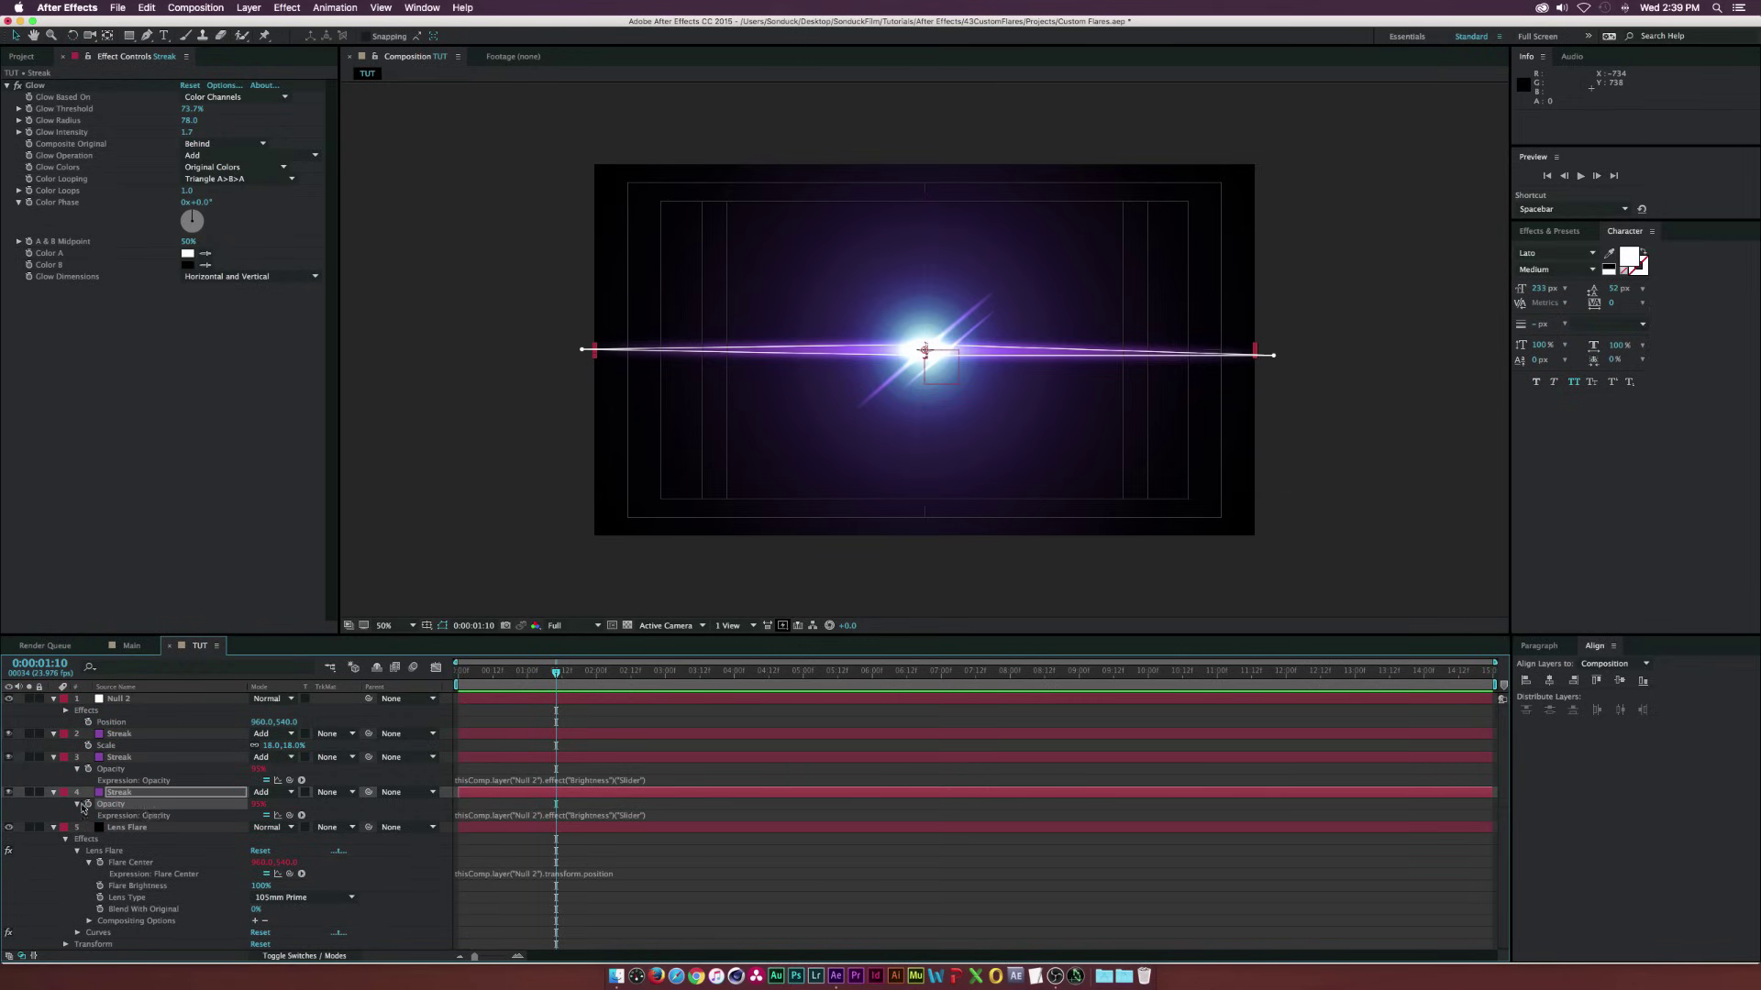
left_click(654, 818)
left_click(663, 814)
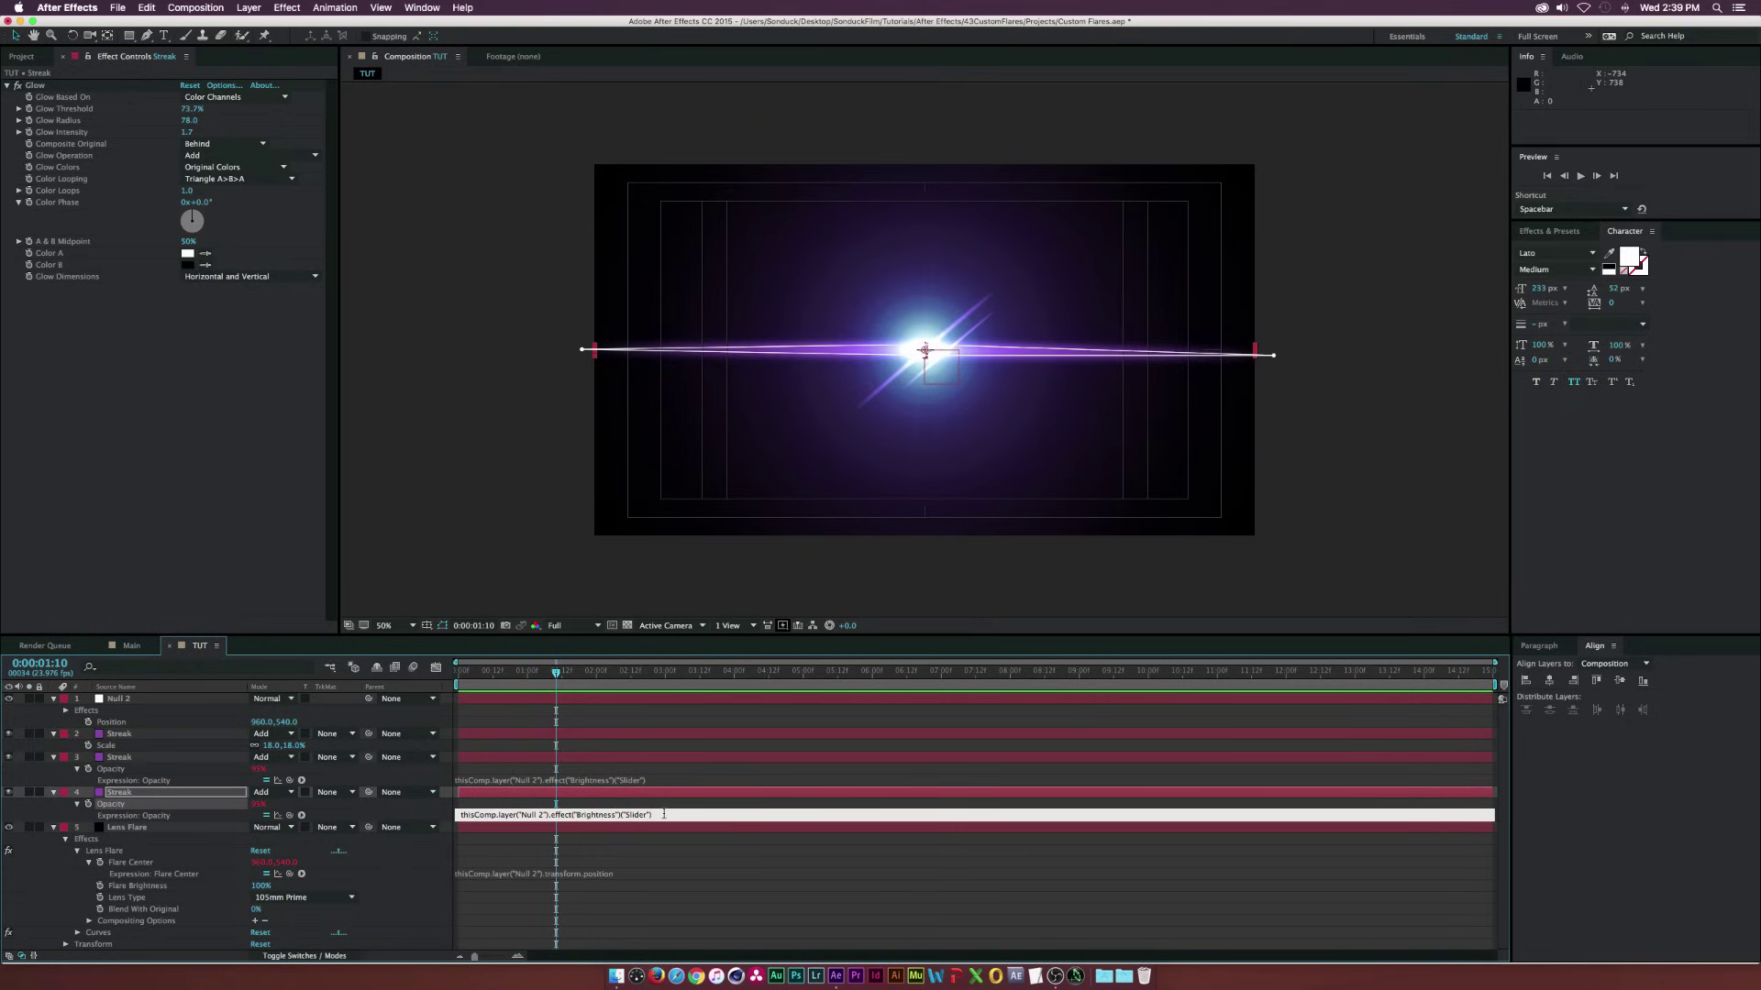
left_click(722, 804)
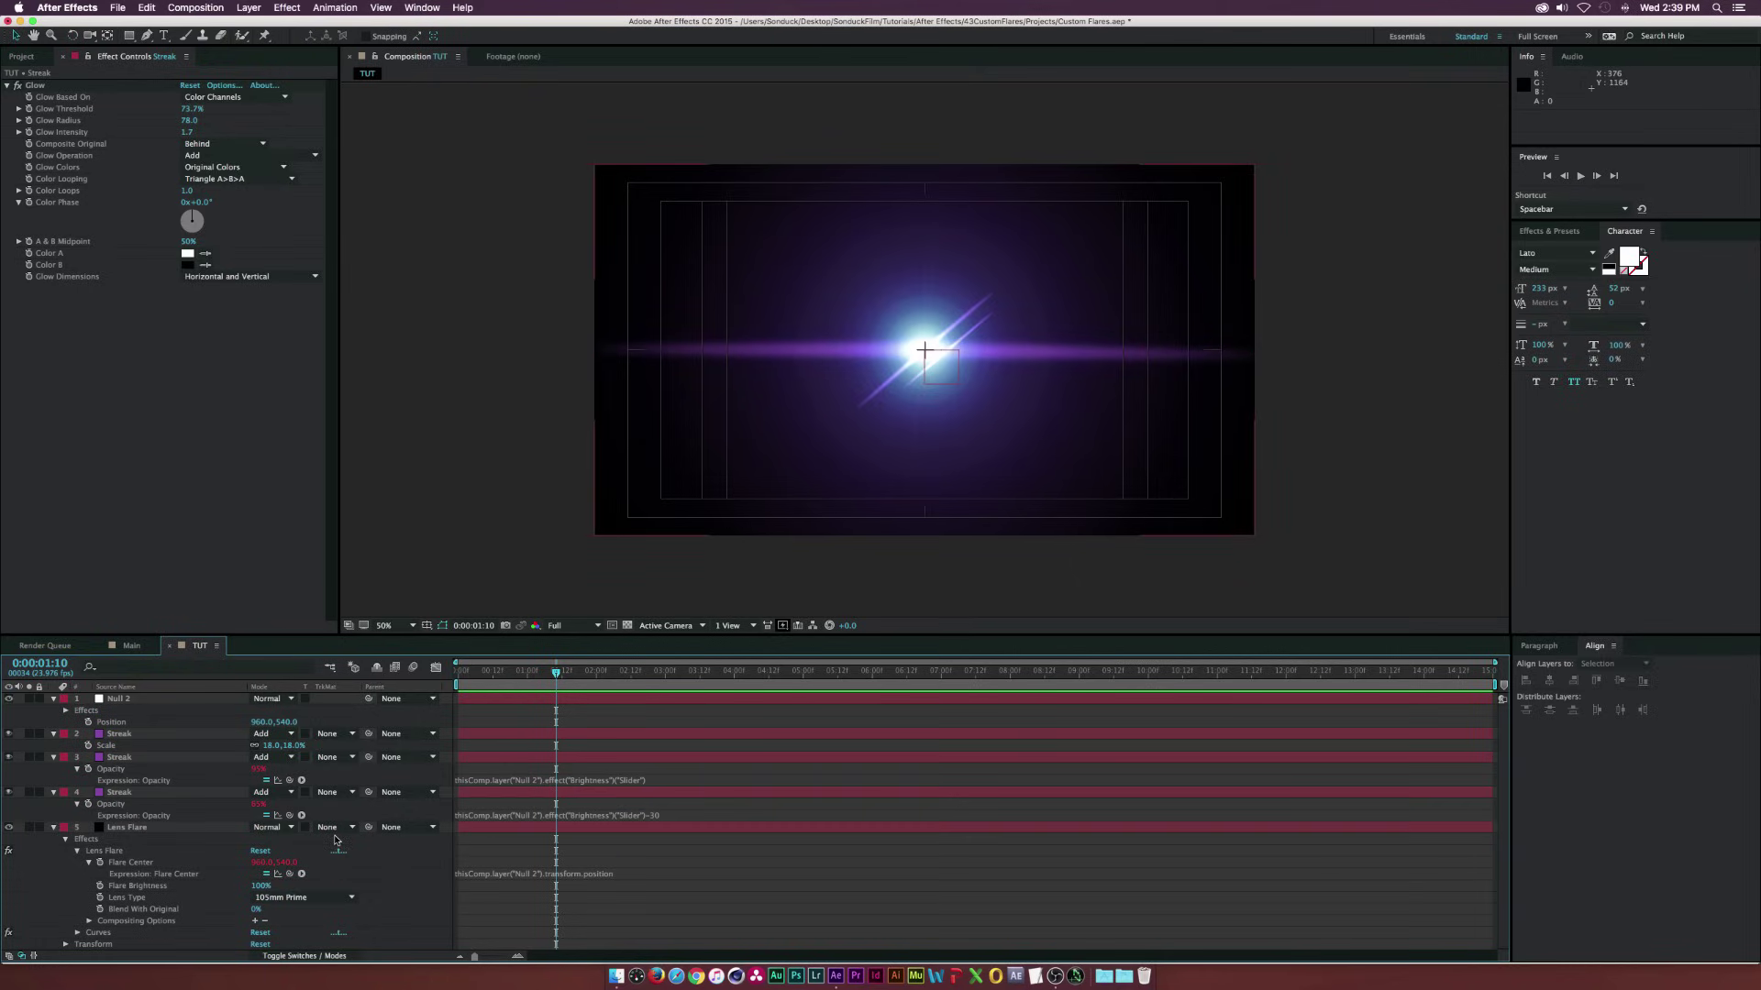
Select Null 2 and scrub the timeline to preview the flare
left_click(220, 792)
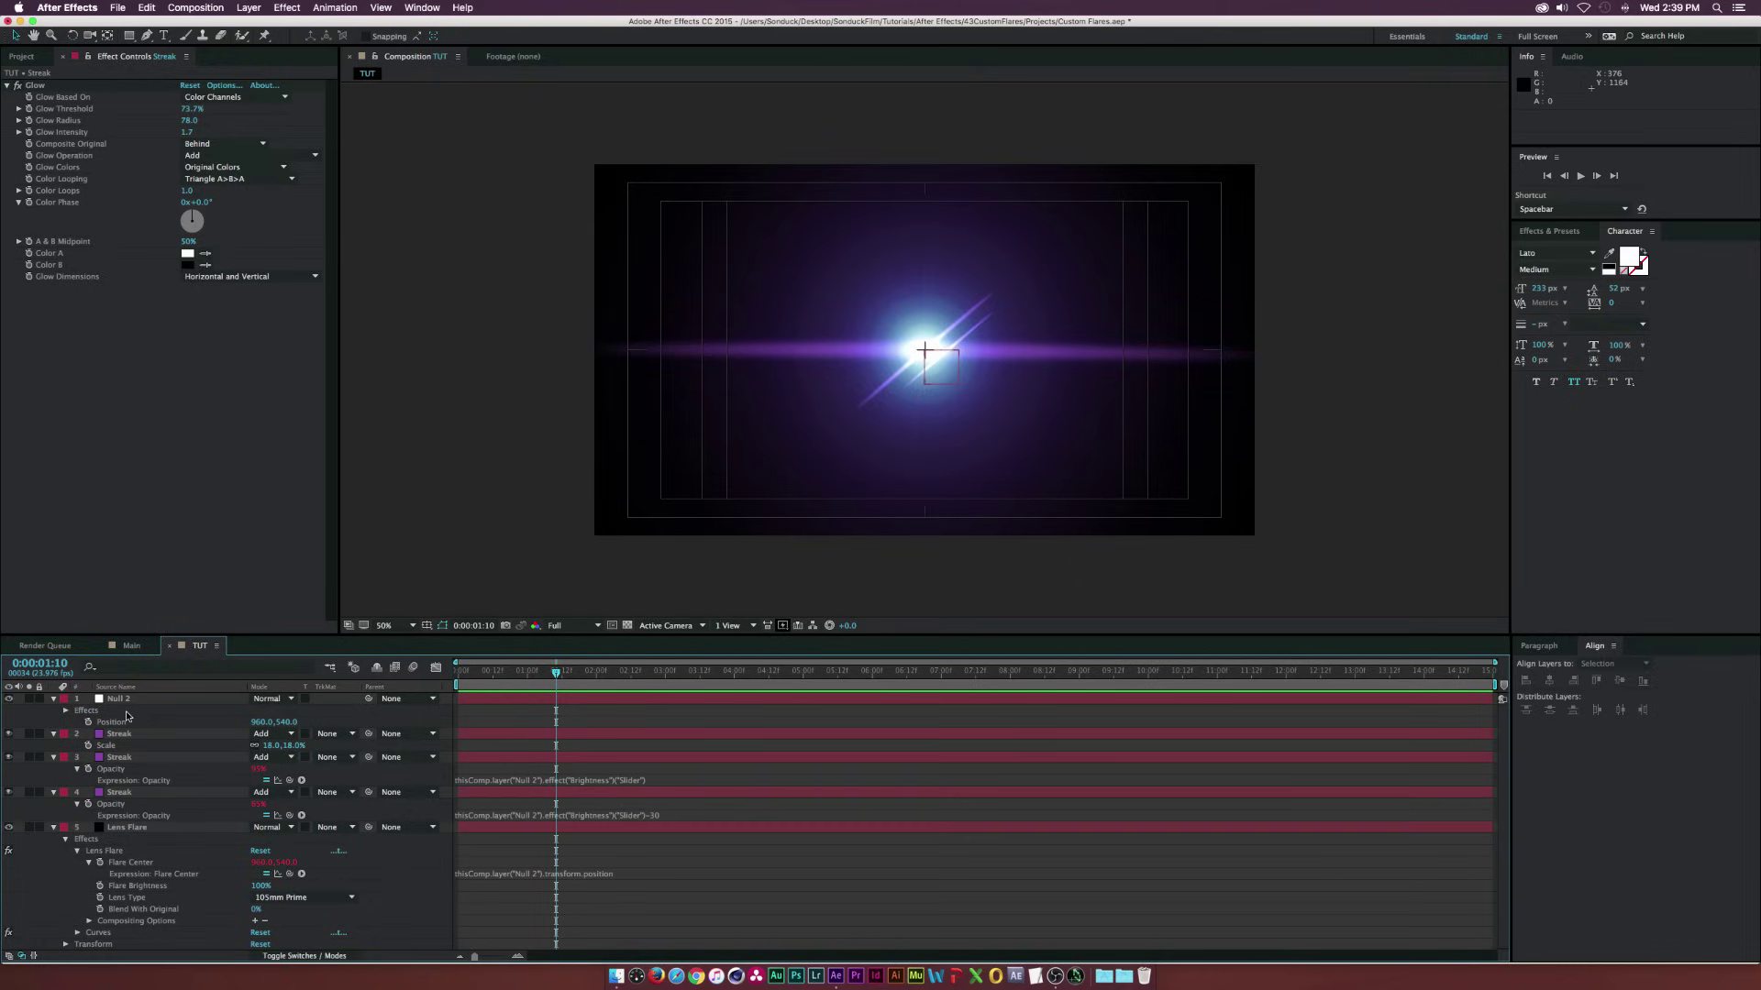
left_click(175, 684)
left_click(124, 700)
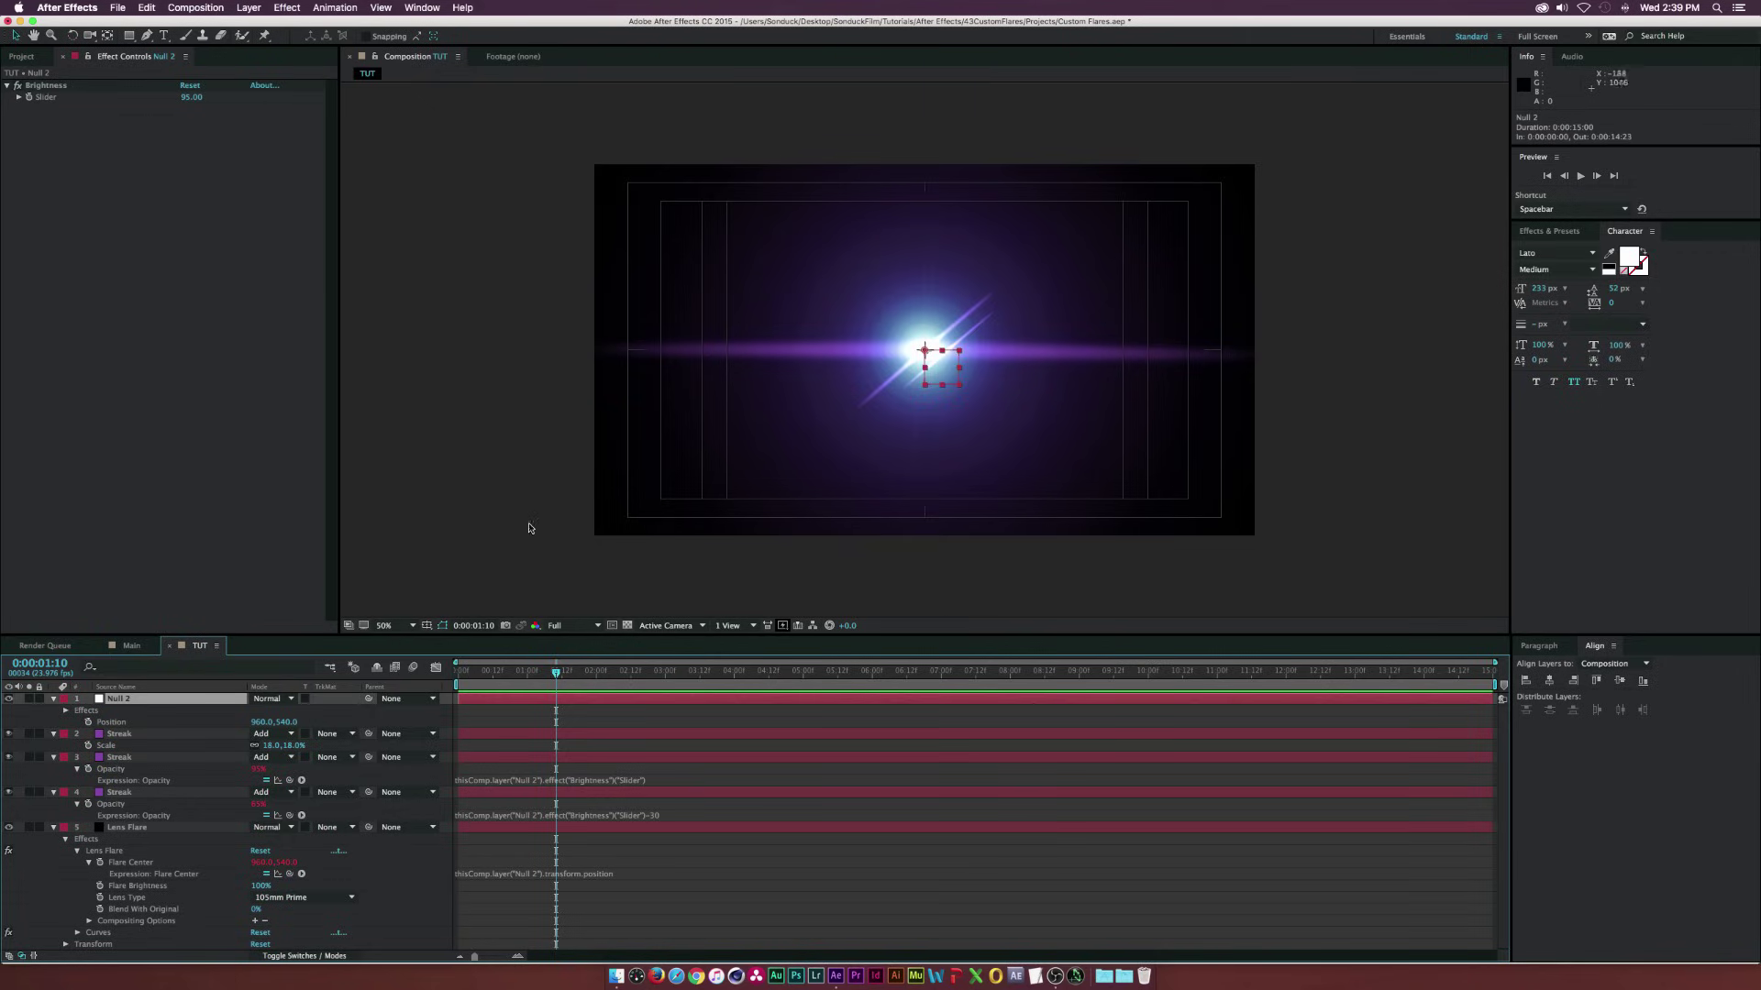
mouse_move(551, 699)
left_mouse_down()
mouse_move(690, 699)
mouse_move(542, 699)
mouse_move(561, 699)
left_mouse_up()
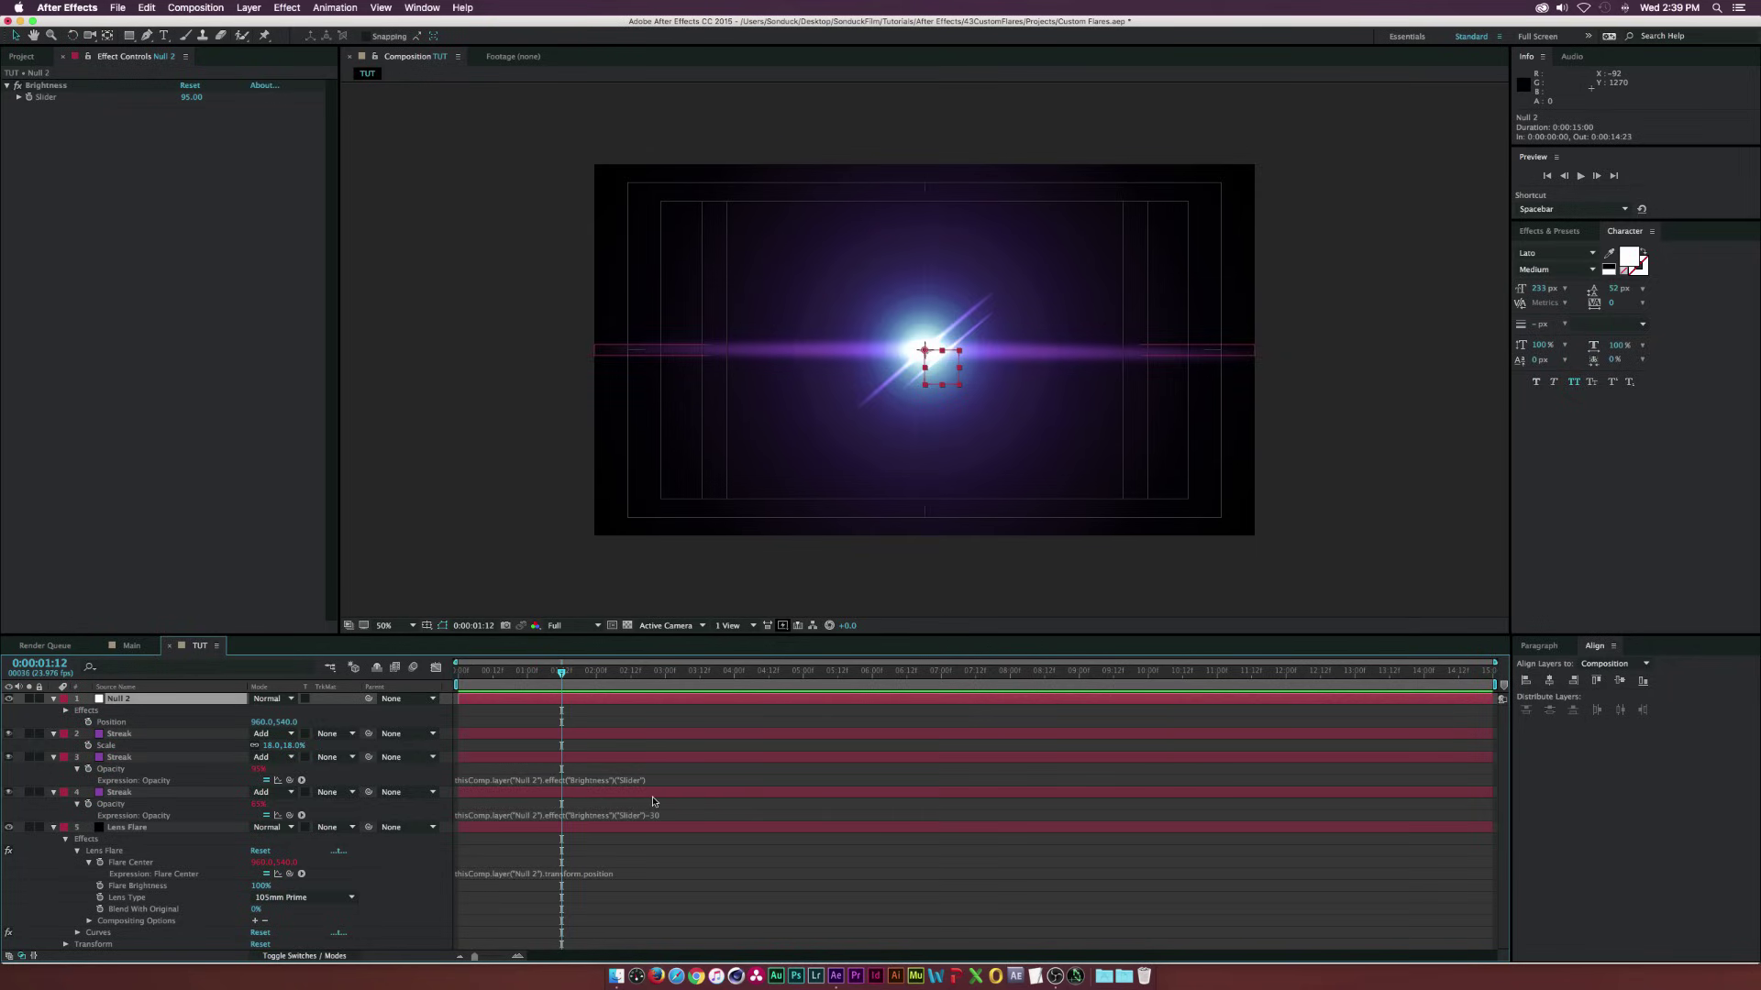
Keyframe Null 2's Position from 755,349 at frame 0 to 1237,349 at 0:00:04:23
key("u")
left_click(569, 670)
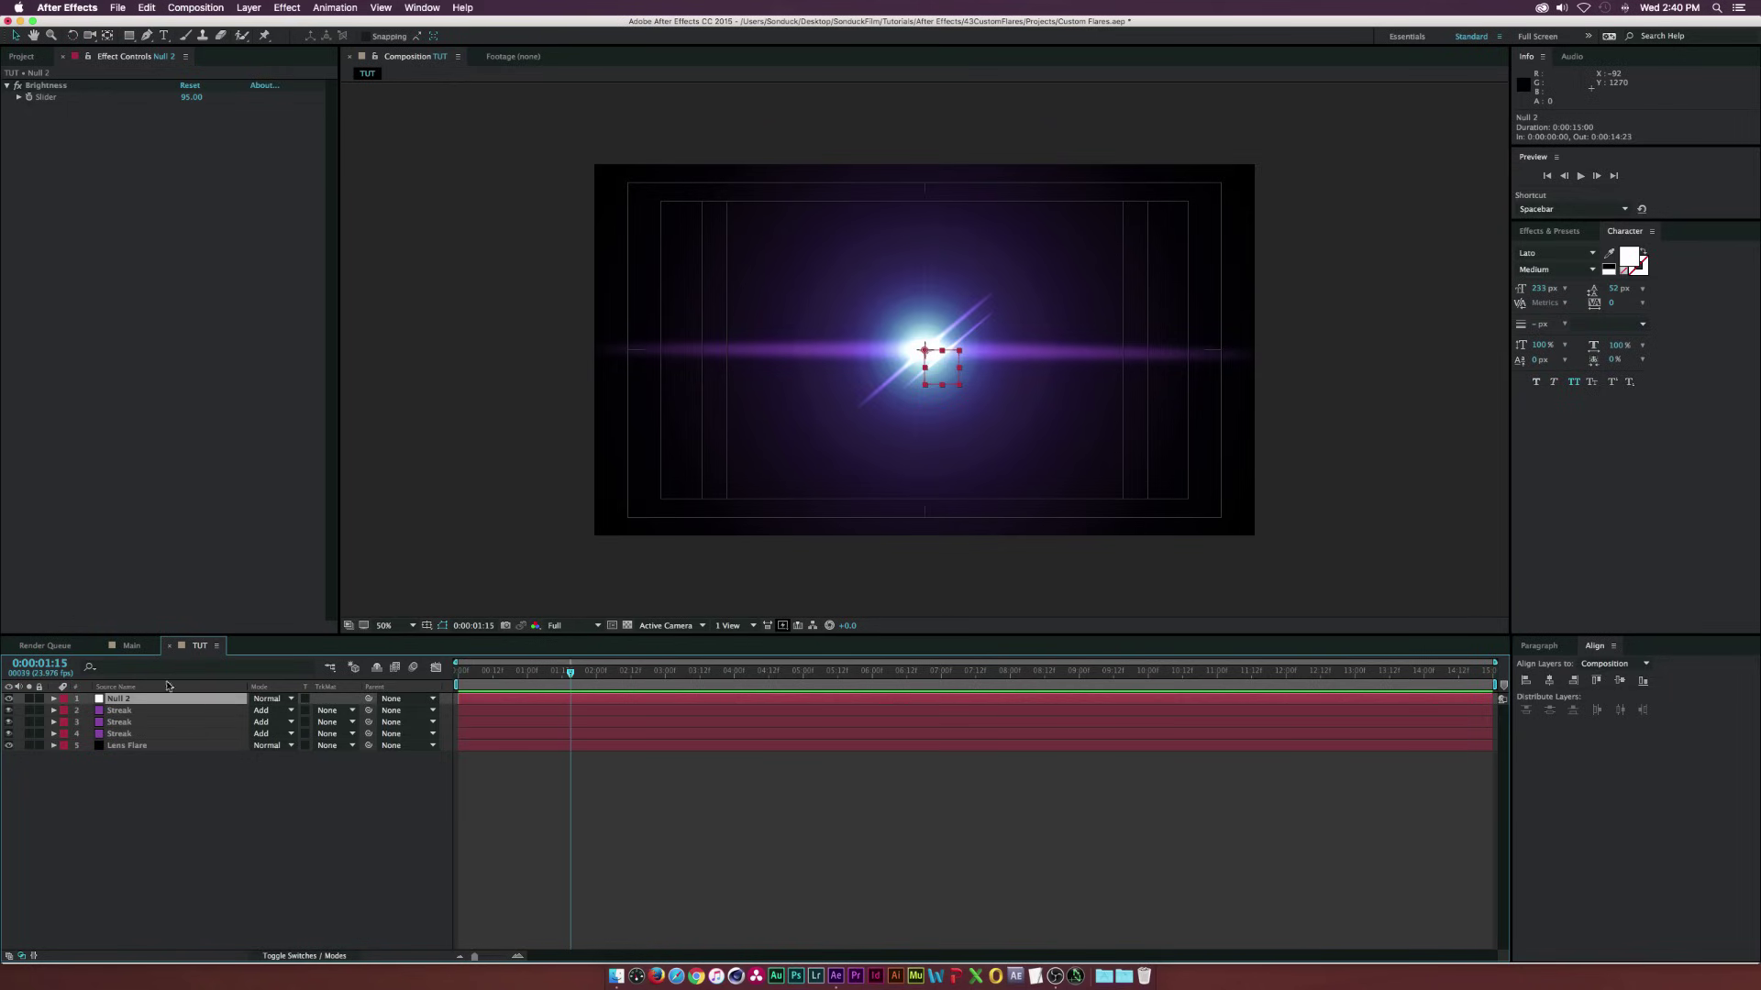
key("p")
key("Home")
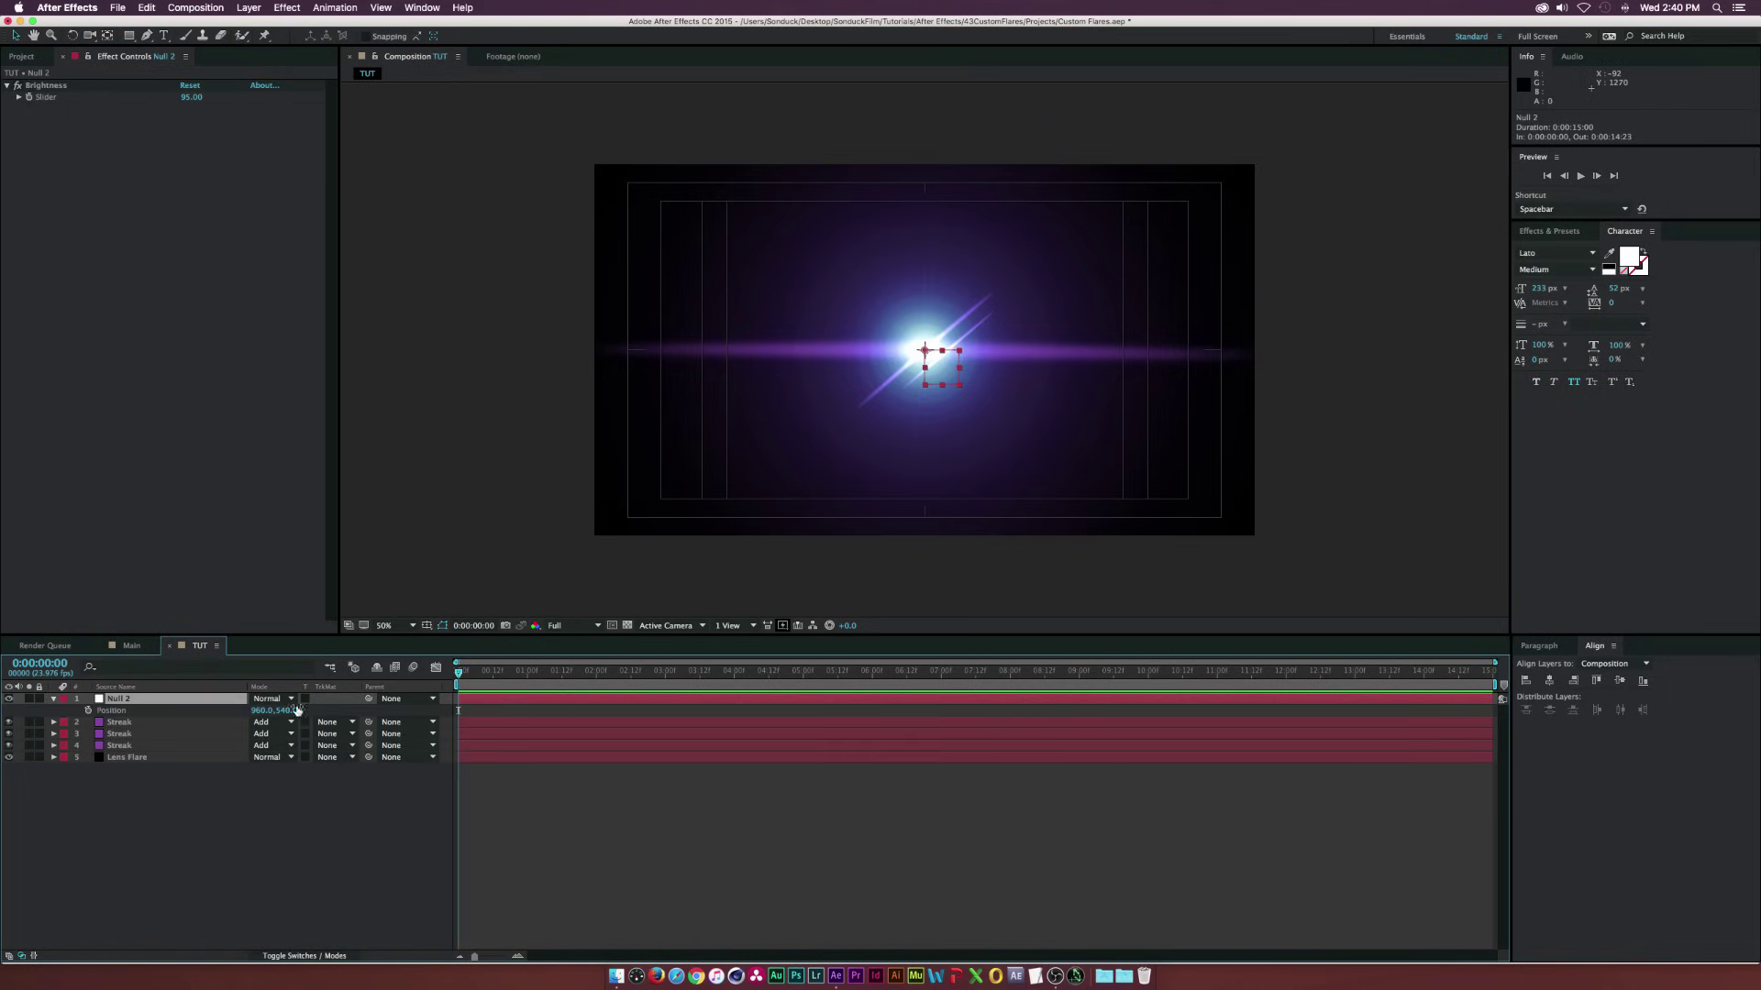
left_click_drag(290, 711, 147, 710)
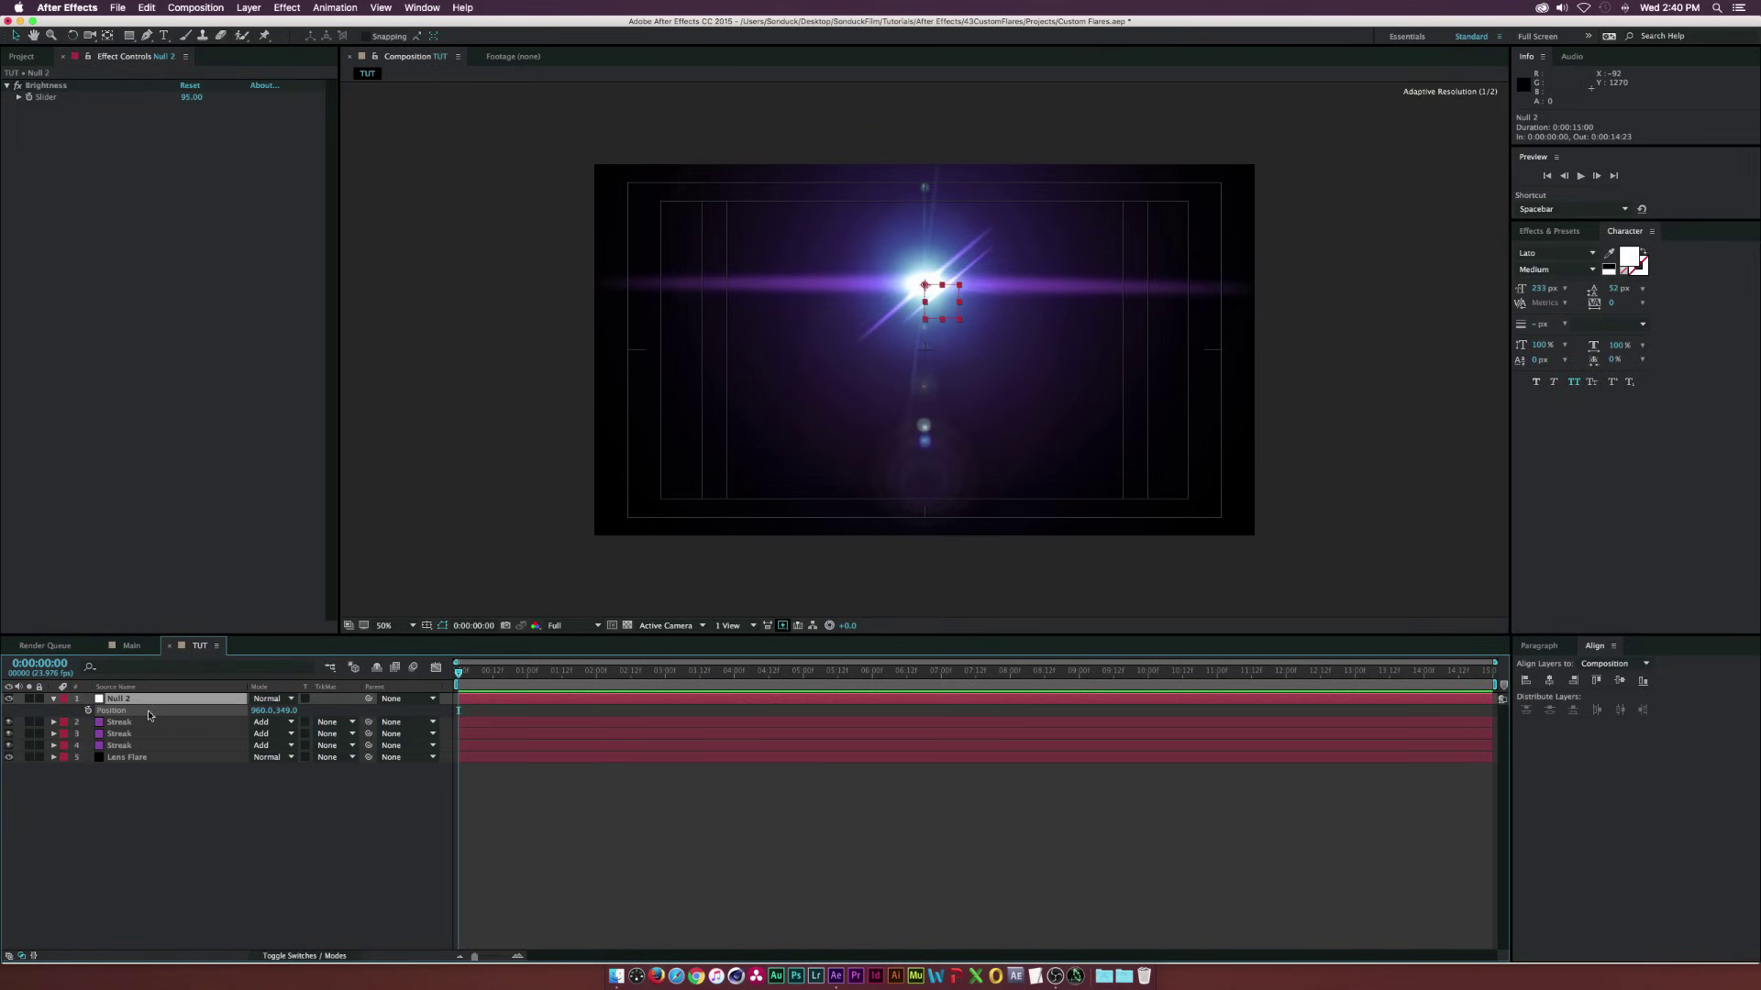
left_click_drag(272, 710, 130, 712)
left_click(88, 711)
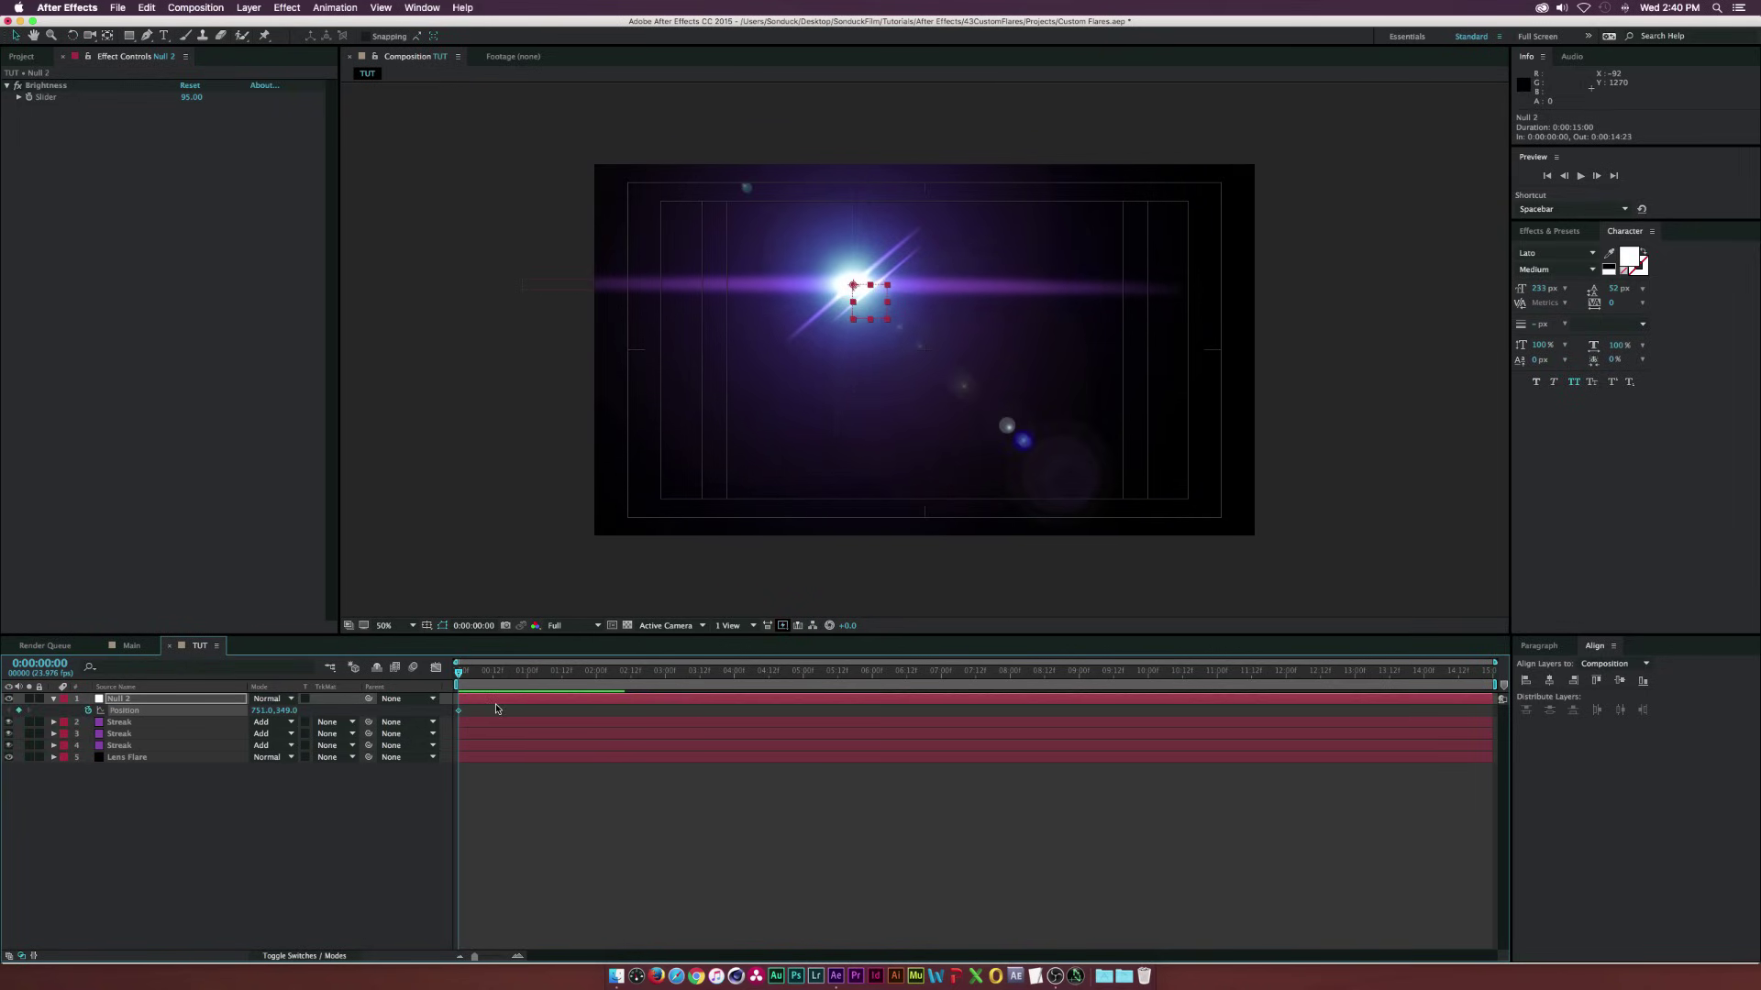
left_click_drag(459, 672, 801, 679)
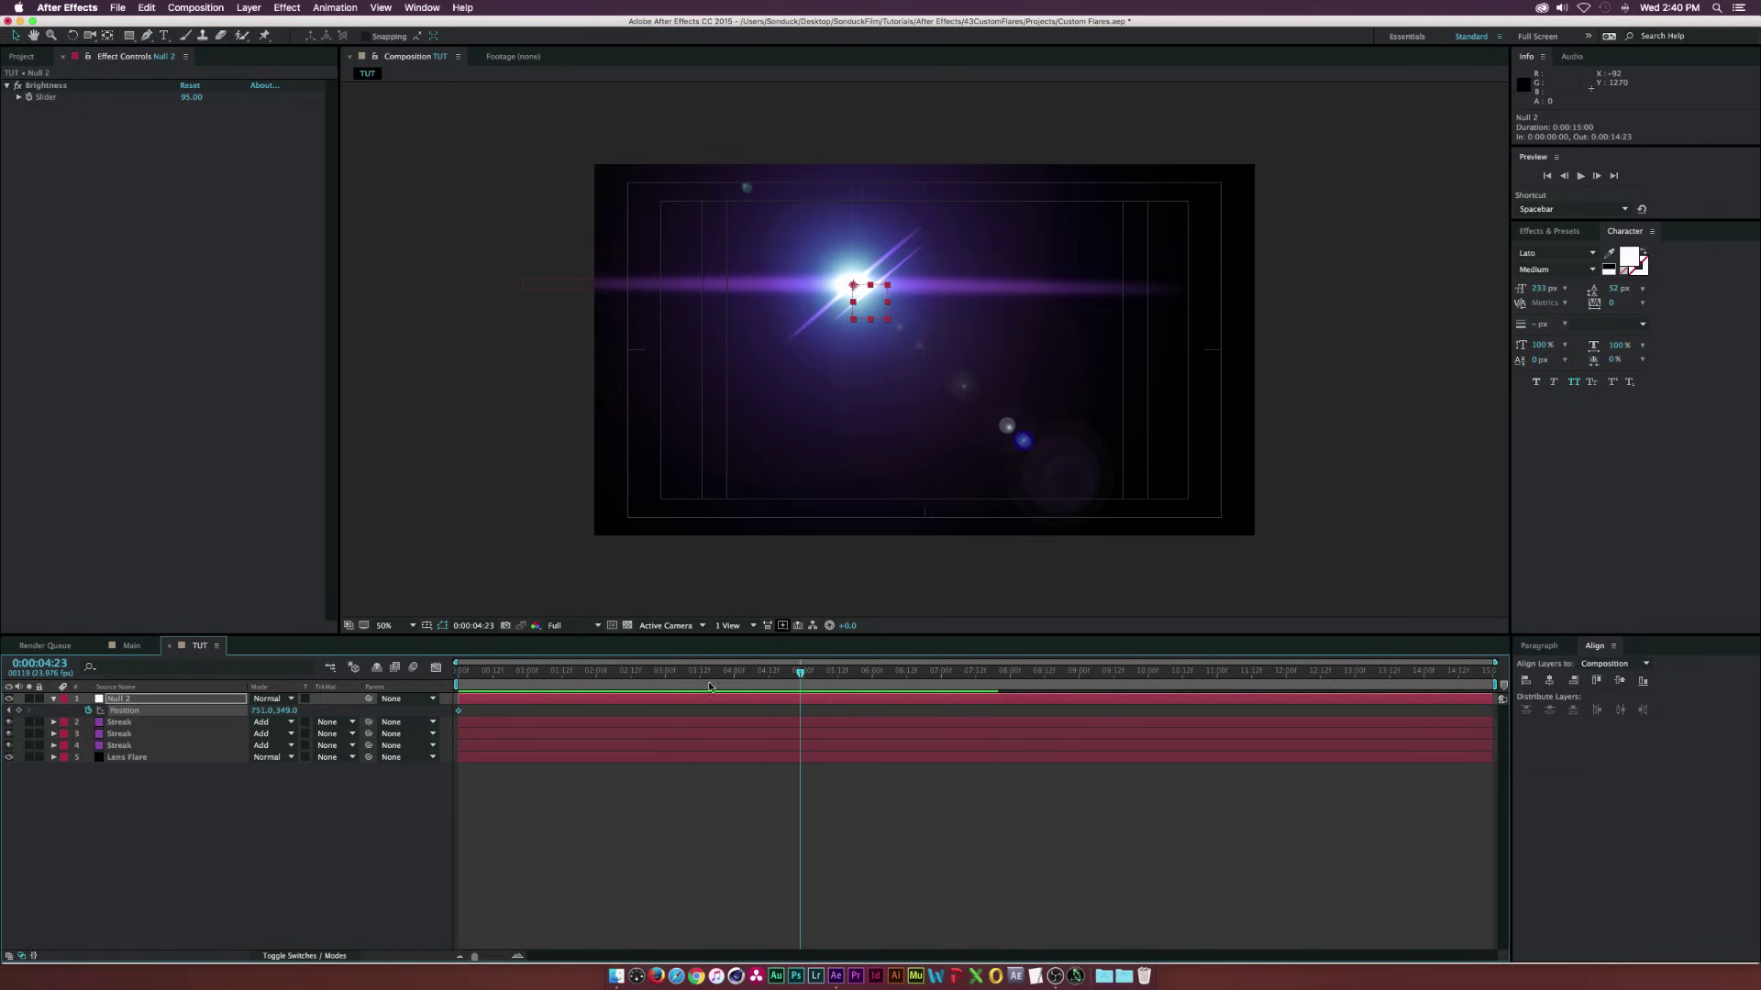
left_click_drag(263, 710, 561, 712)
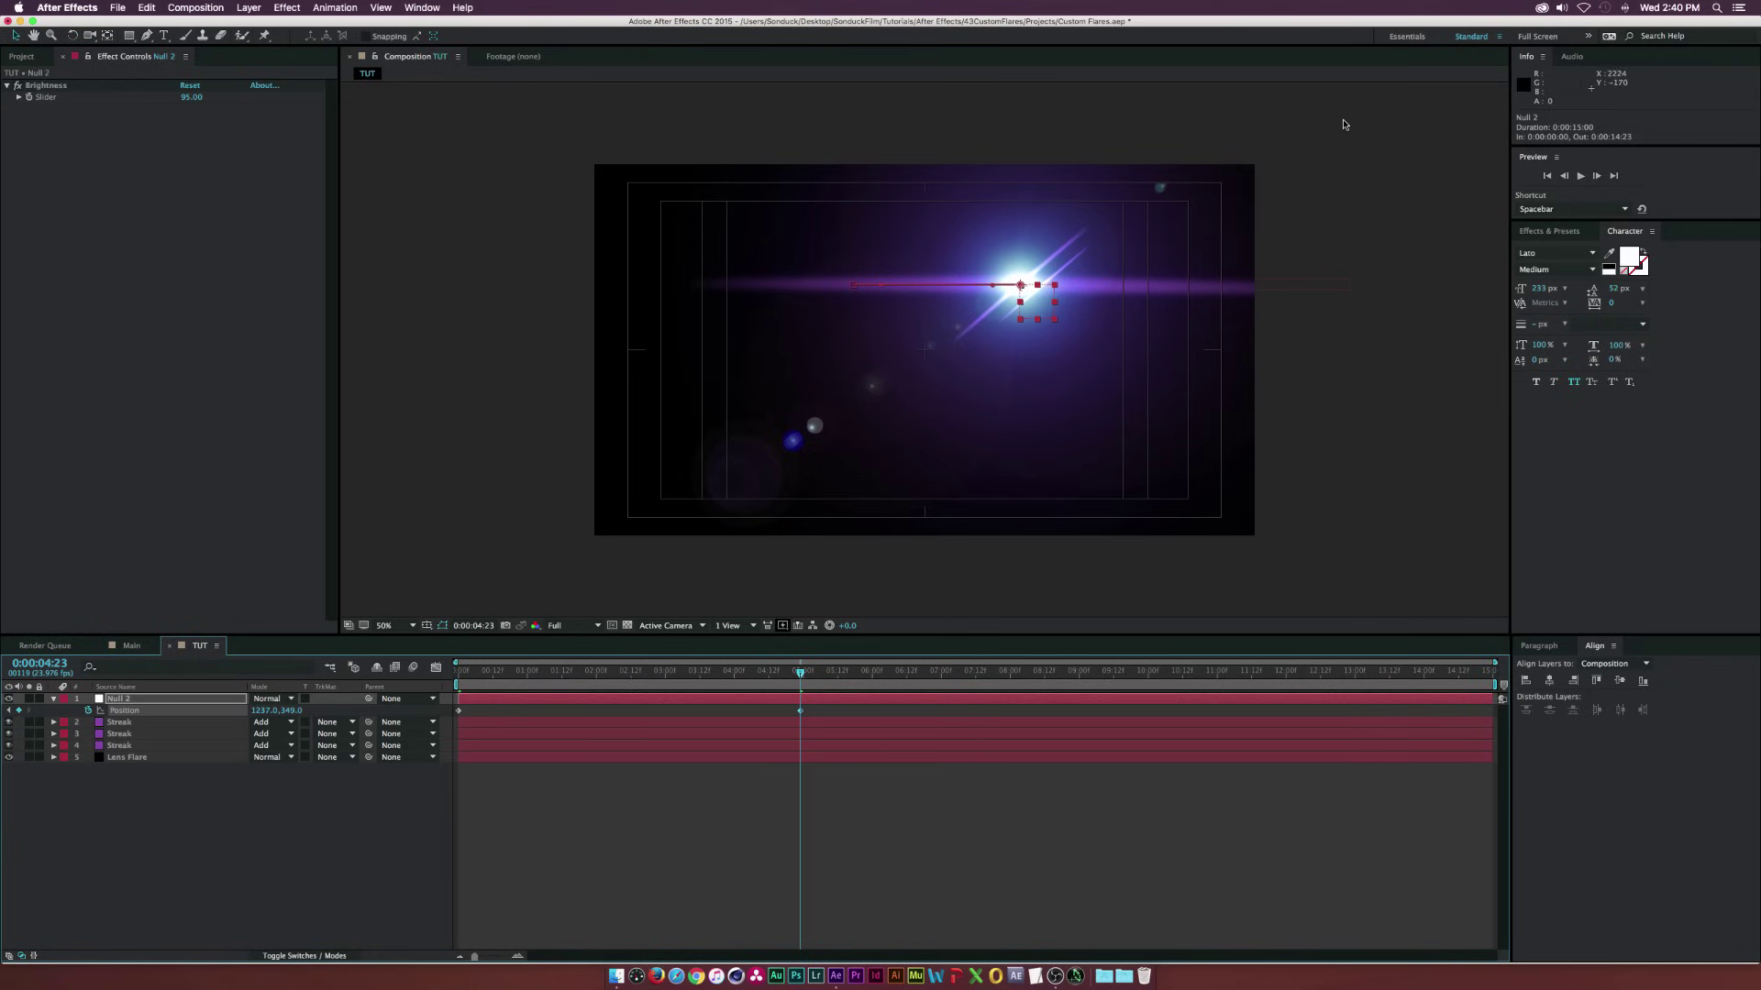
Apply a Gaussian Blur to the Lens Flare layer with Blurriness about 32.6
left_click(119, 759)
left_click(291, 5)
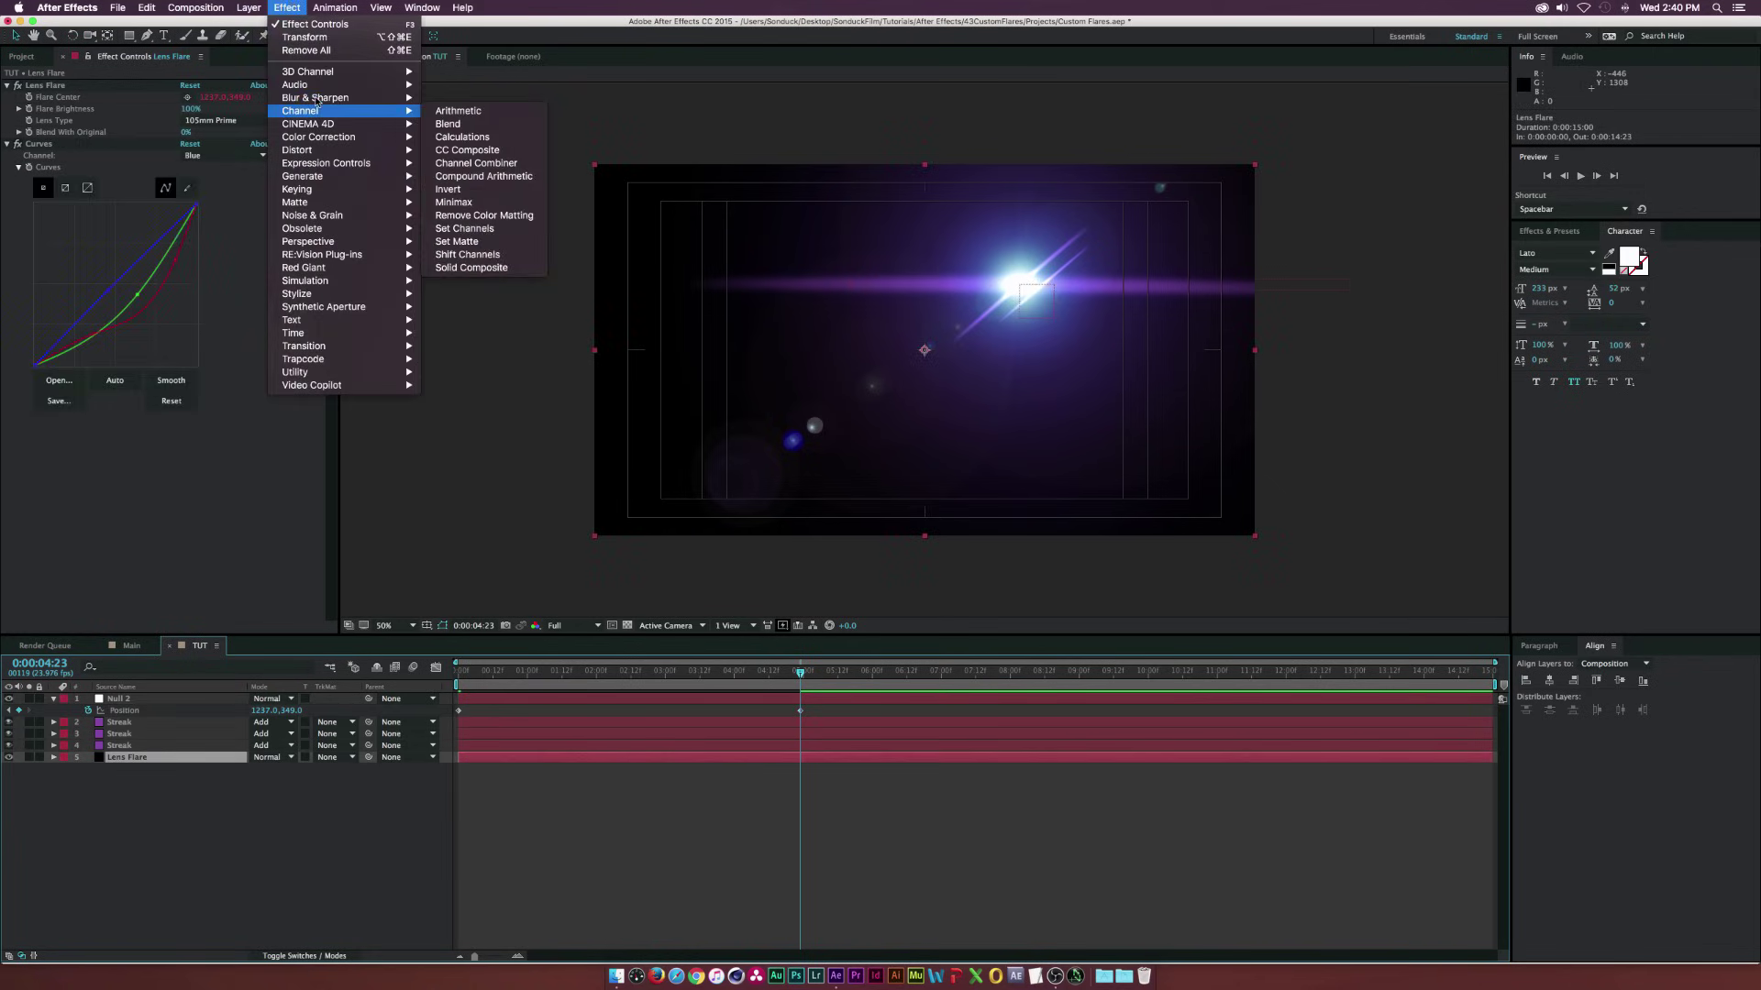
mouse_move(349, 97)
left_click(486, 228)
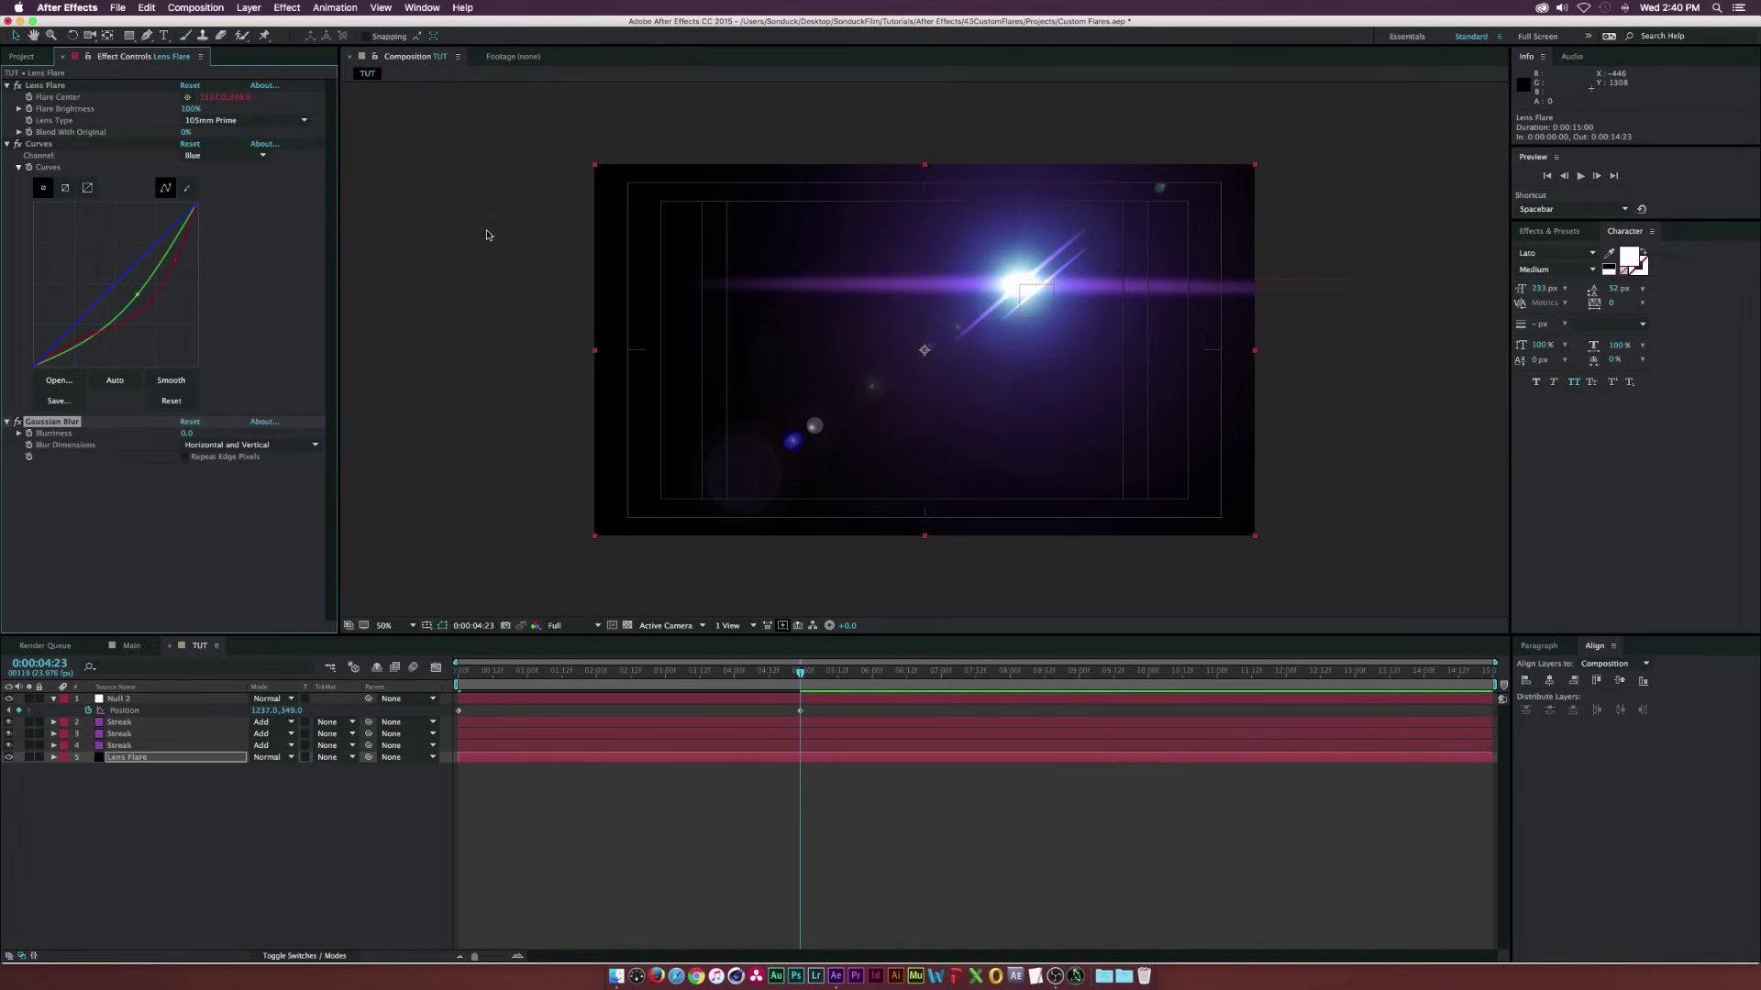
left_click_drag(186, 432, 466, 438)
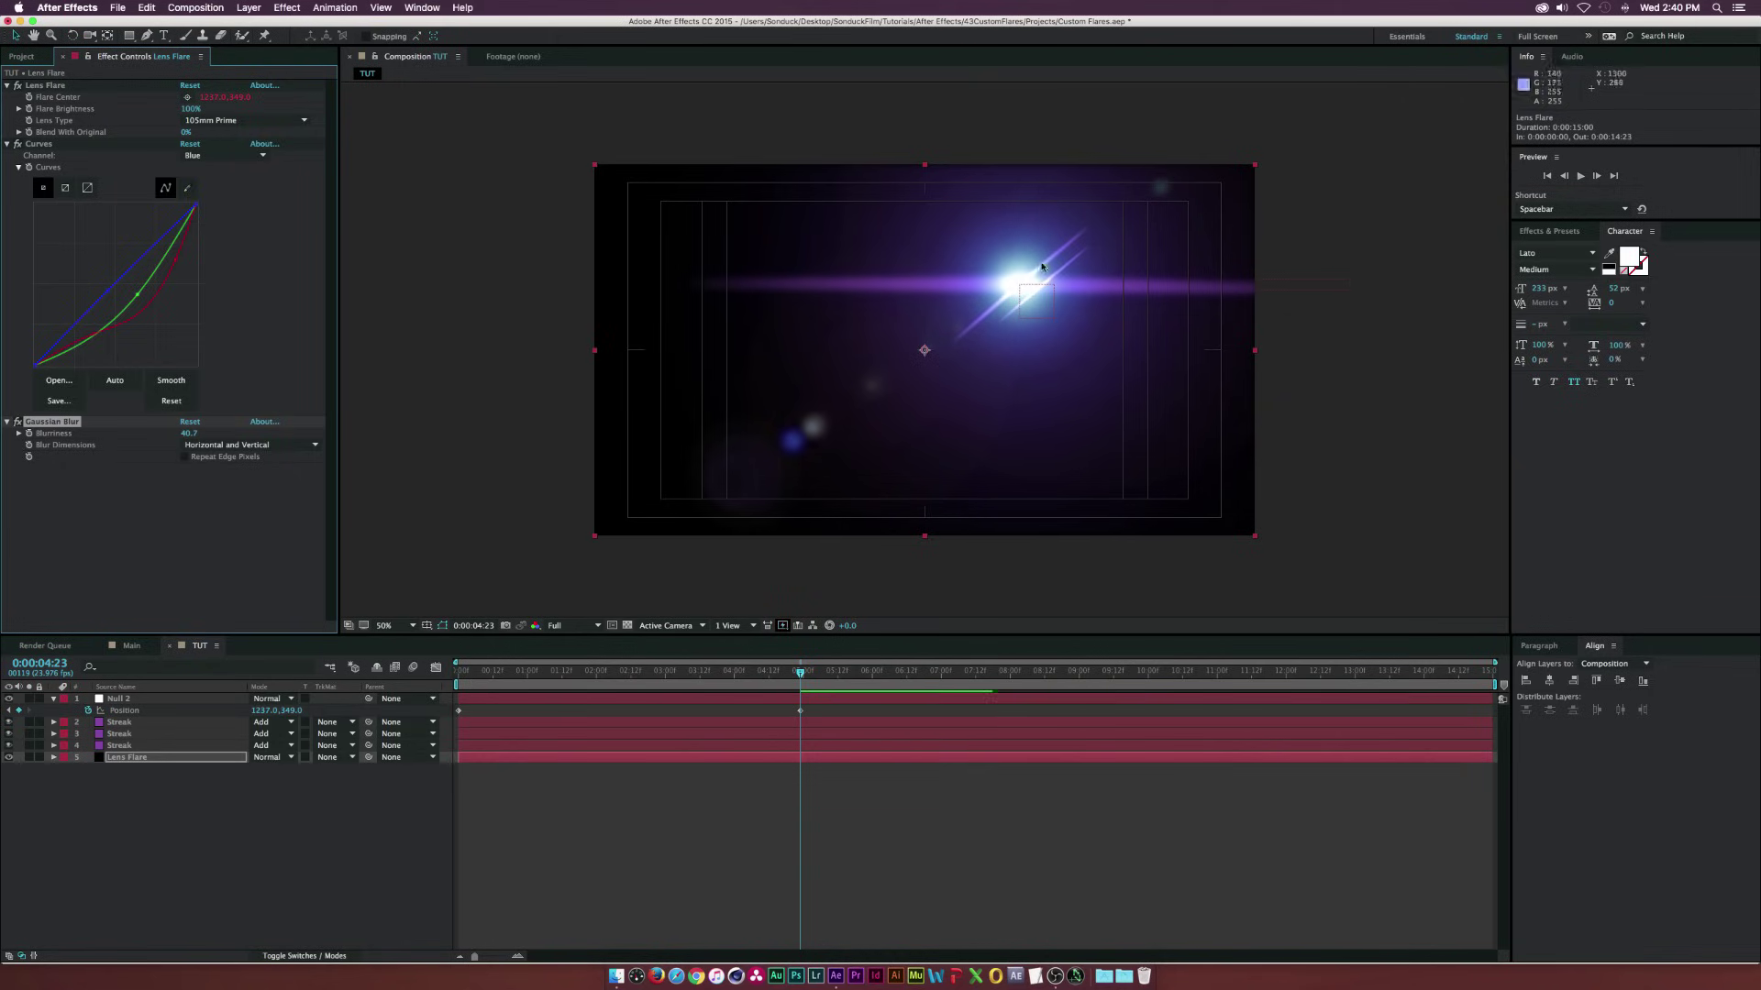
left_click_drag(190, 435, 147, 433)
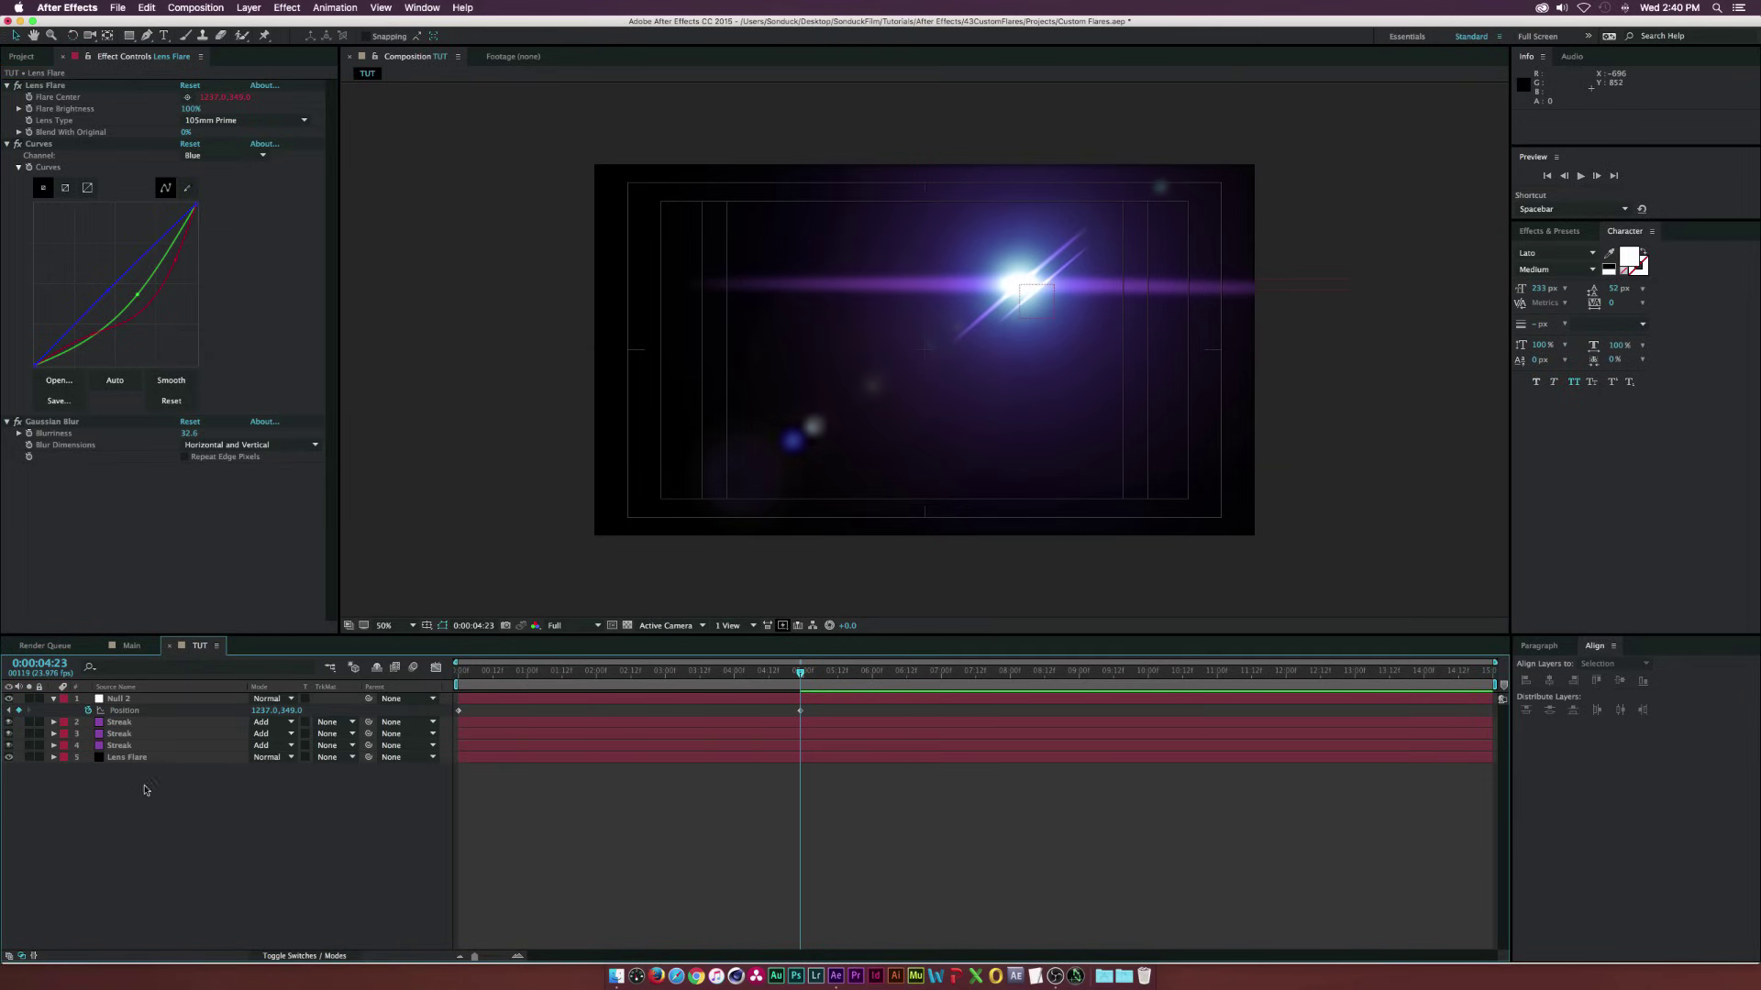
left_click(169, 758)
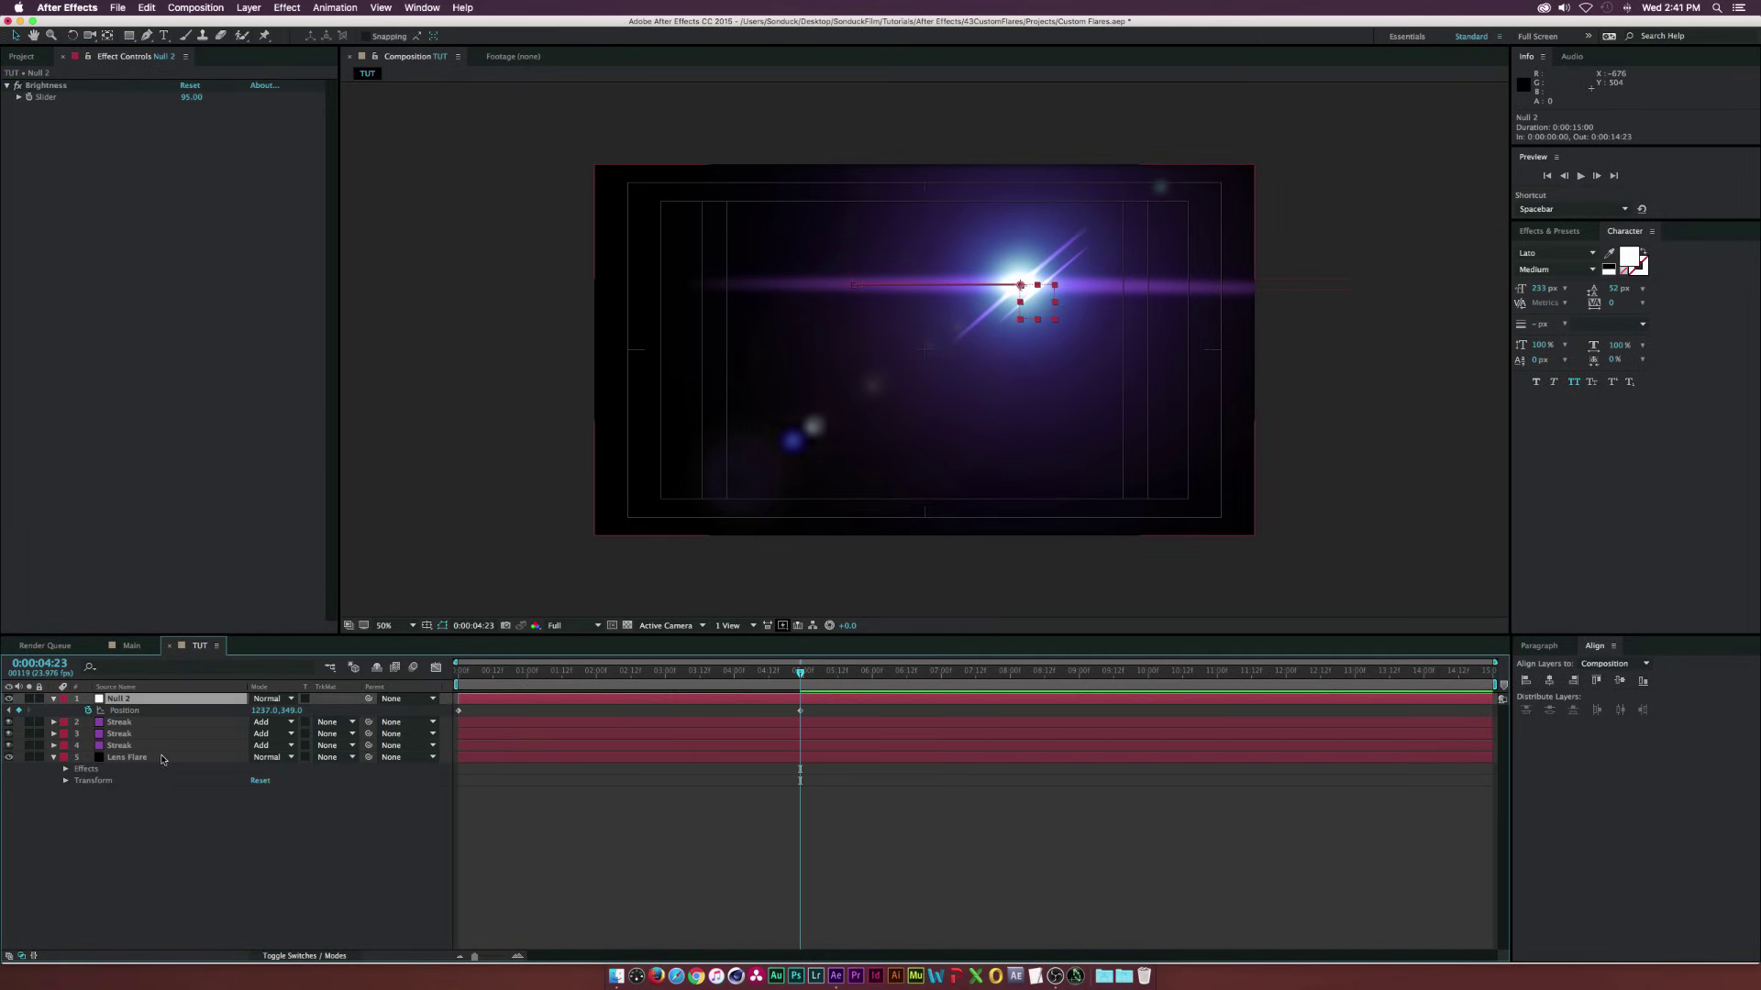
Pick-whip the Lens Flare's Flare Brightness expression to Null 2's Brightness slider
left_click(167, 759)
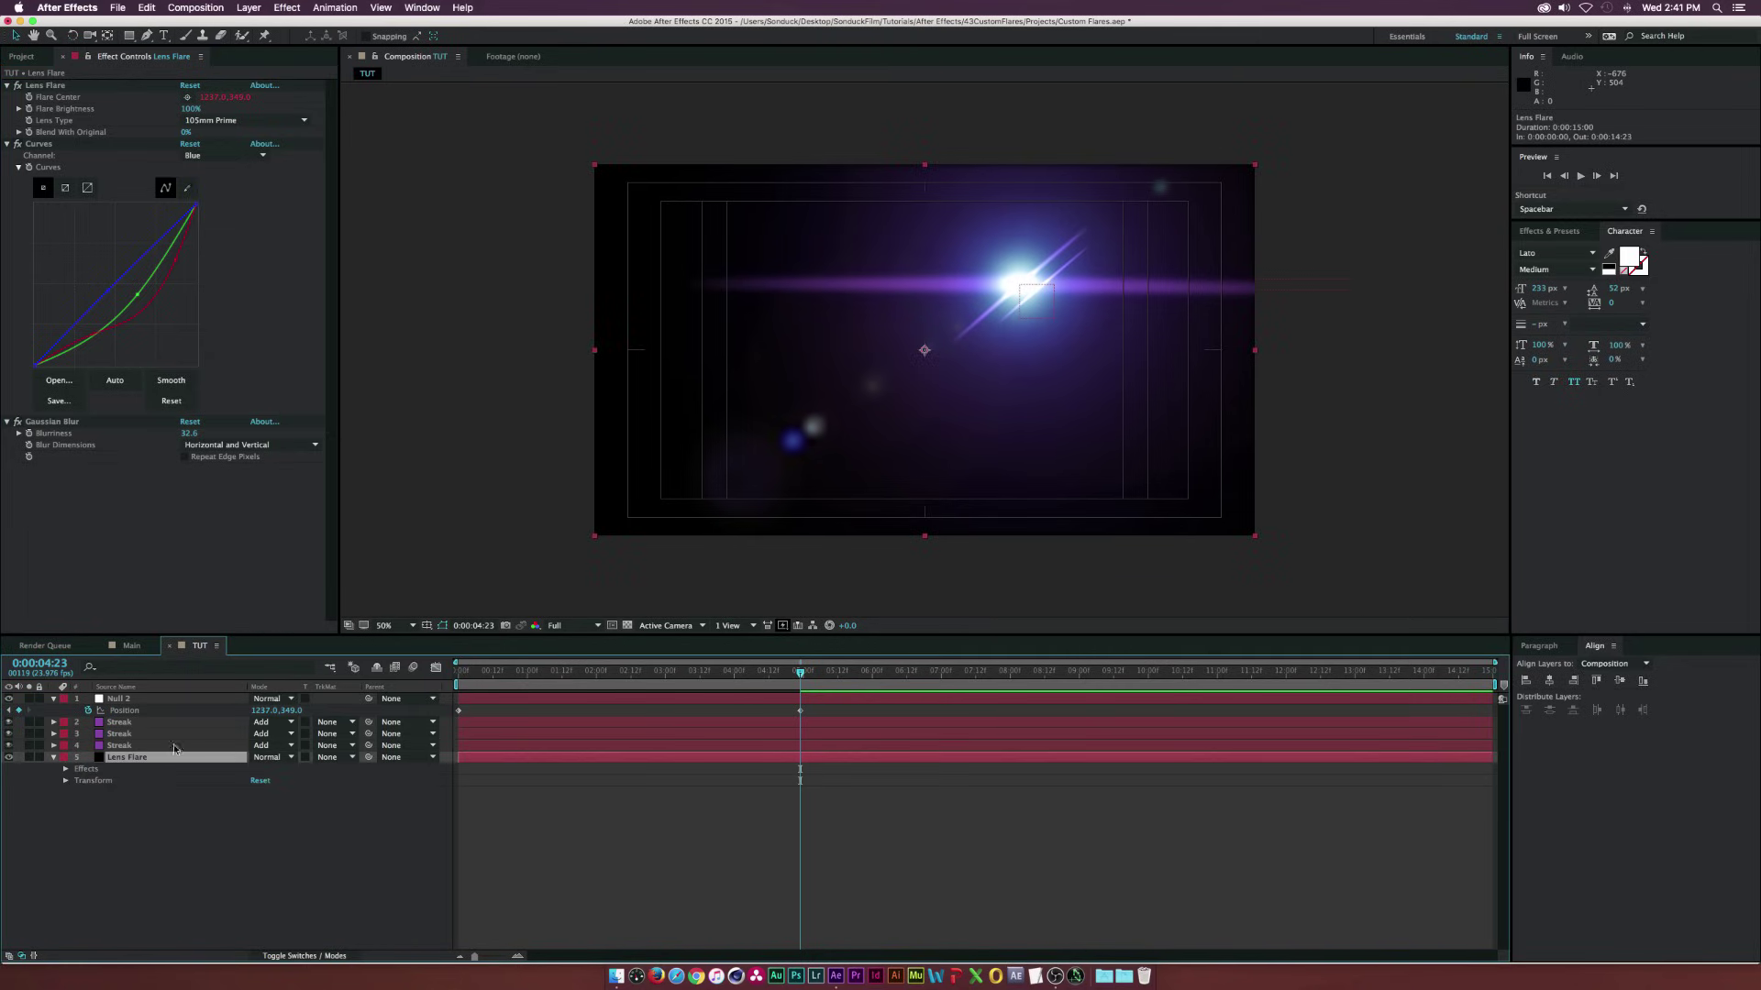
left_click(28, 109, "alt")
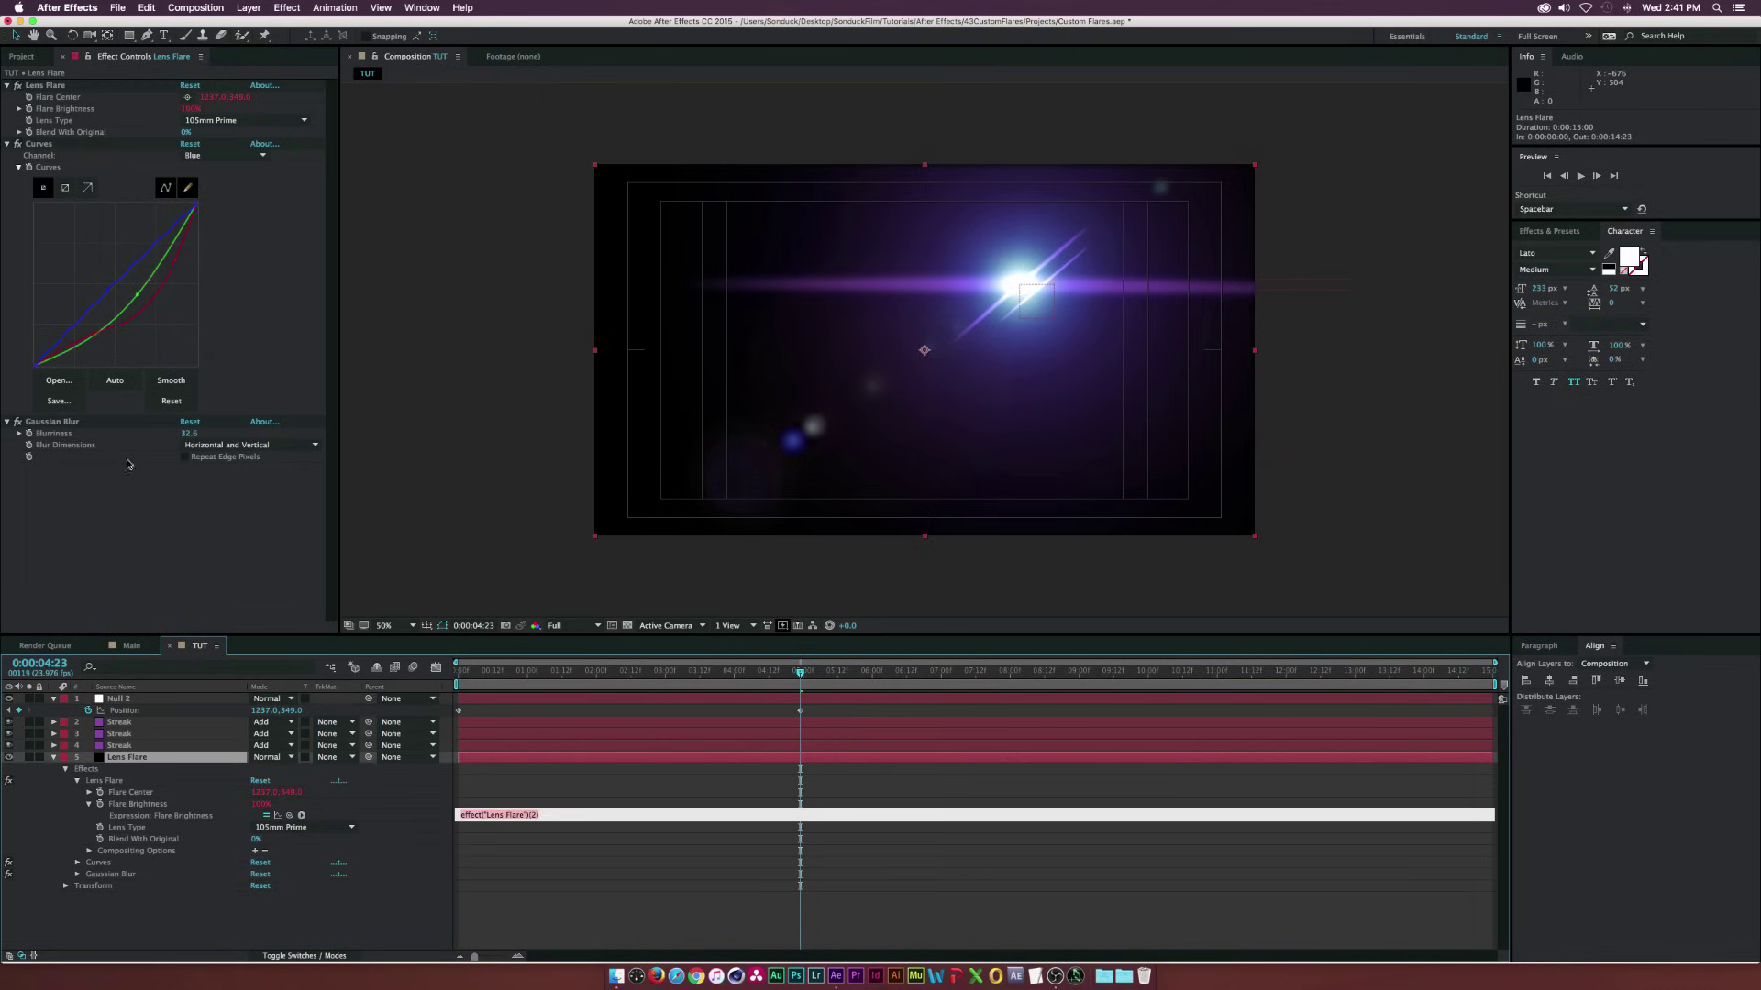
left_click(121, 700)
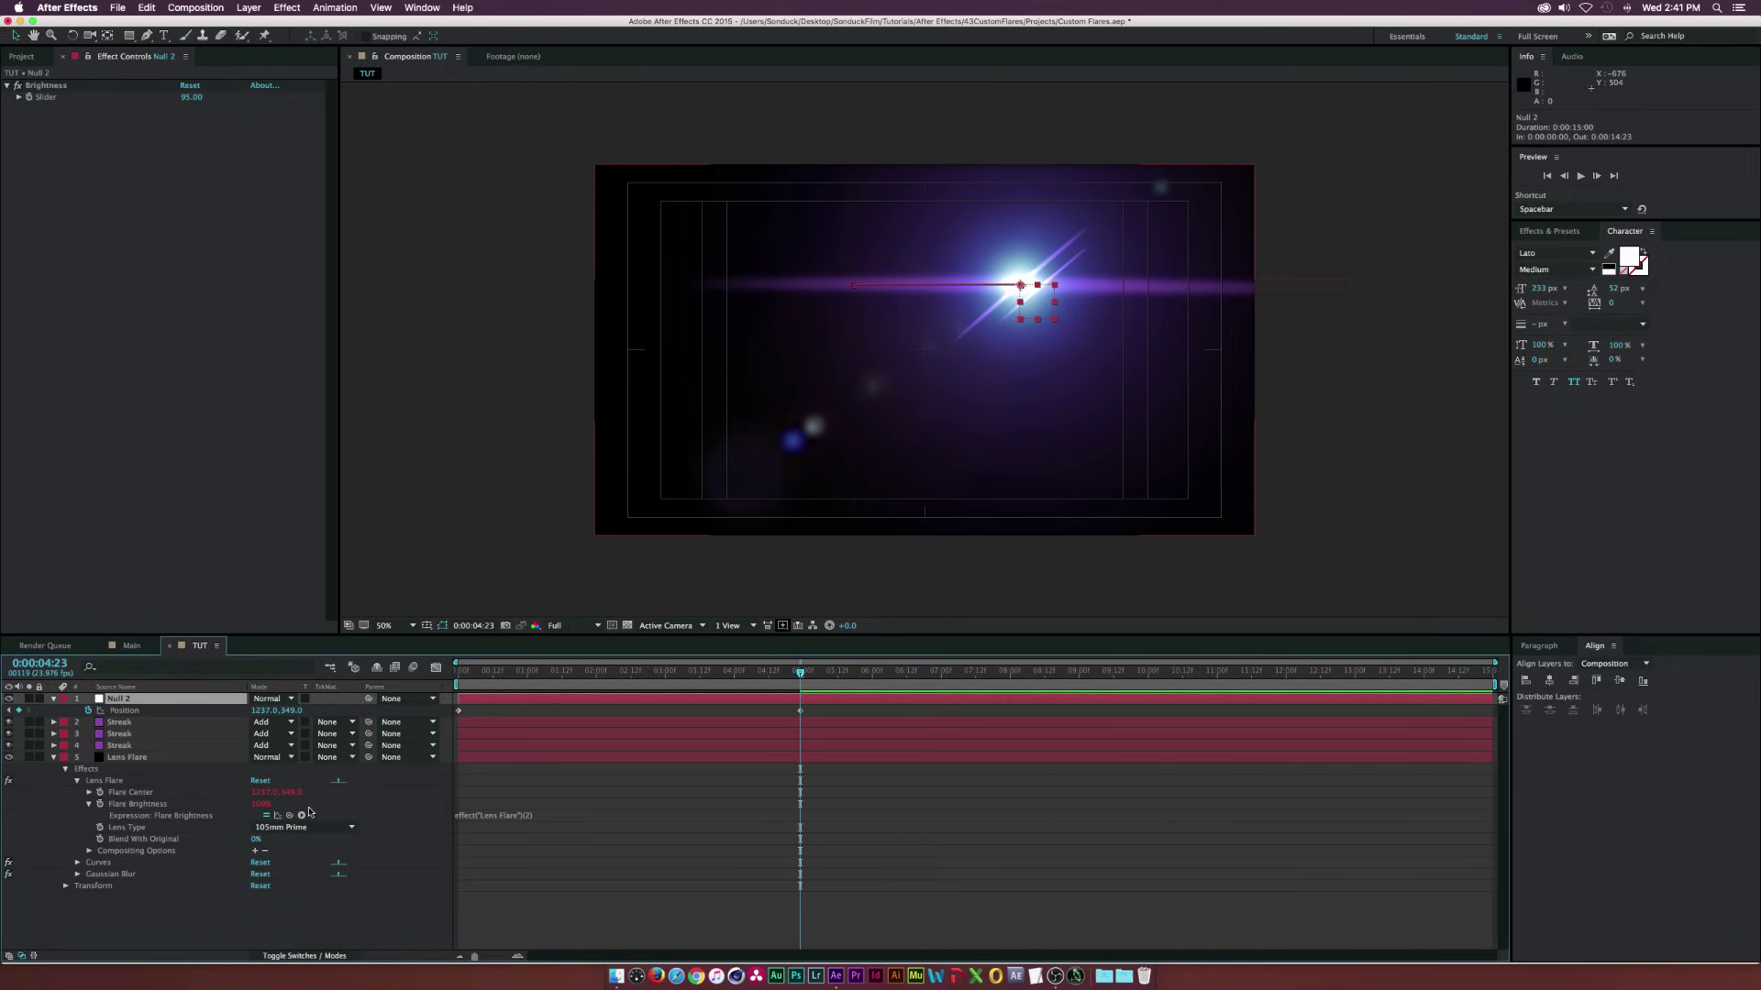
left_click_drag(302, 815, 74, 101)
mouse_move(191, 96)
left_mouse_down()
mouse_move(288, 103)
mouse_move(194, 97)
left_mouse_up()
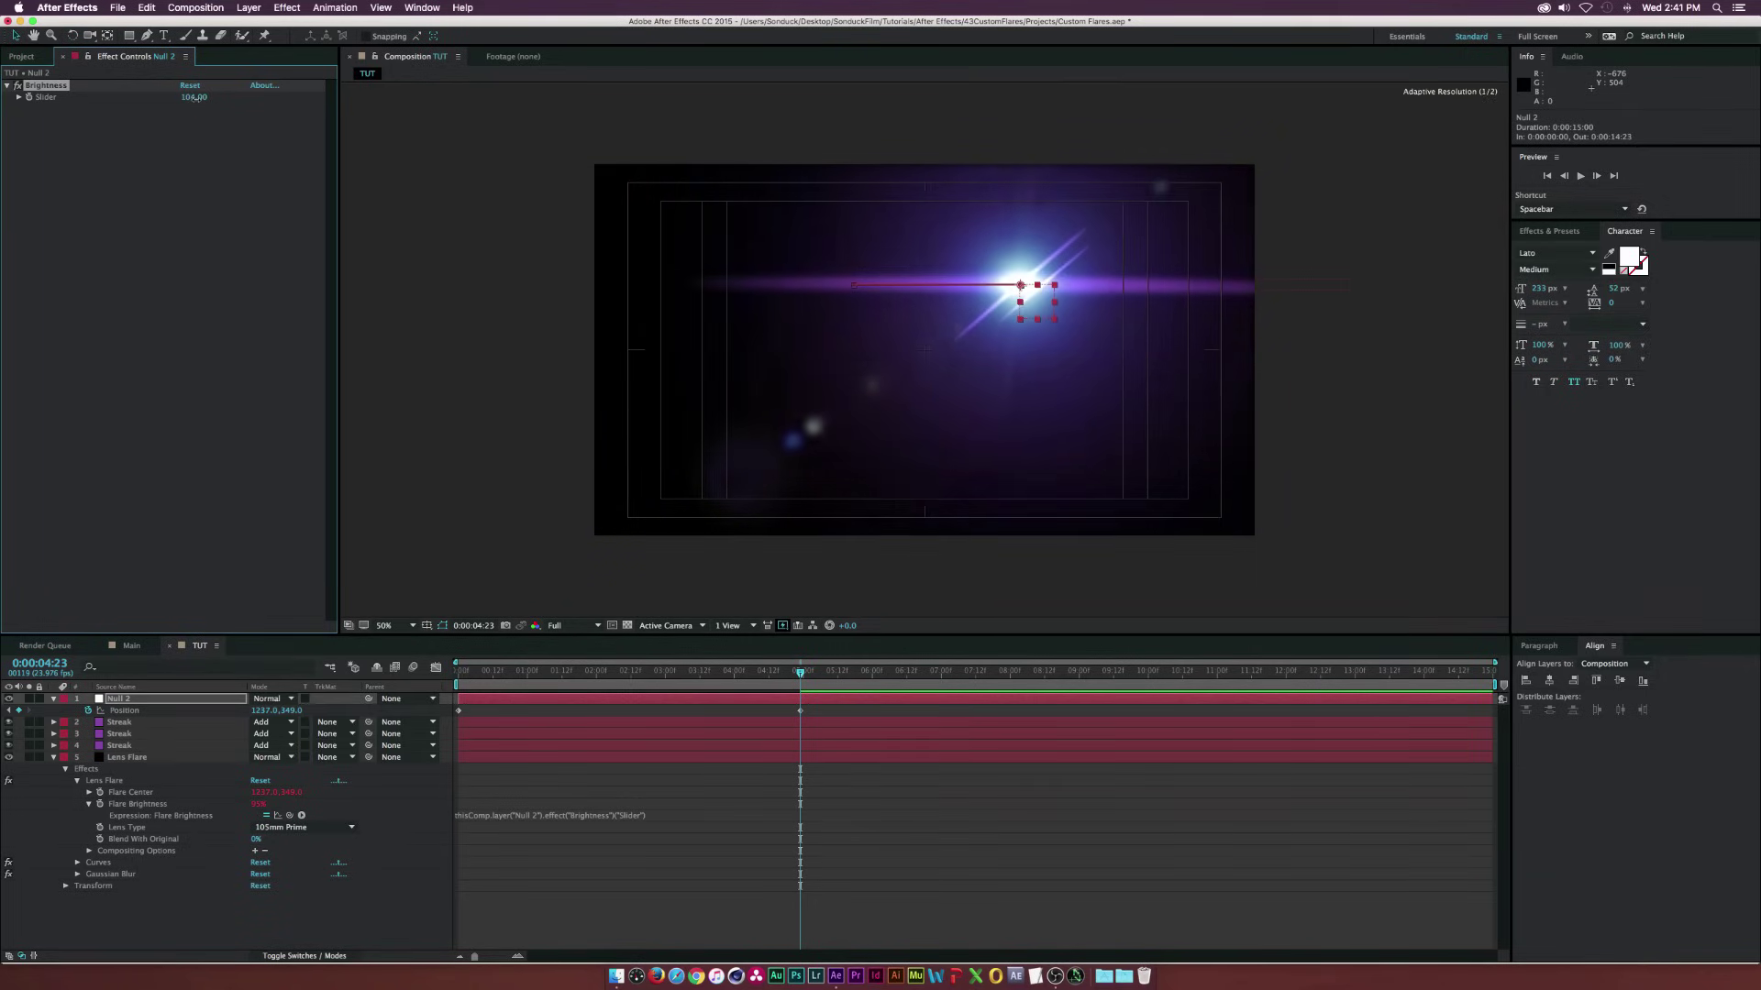
Give the Brightness slider a wiggle(1,40) expression and scrub to preview the flicker
left_click(29, 97, "alt")
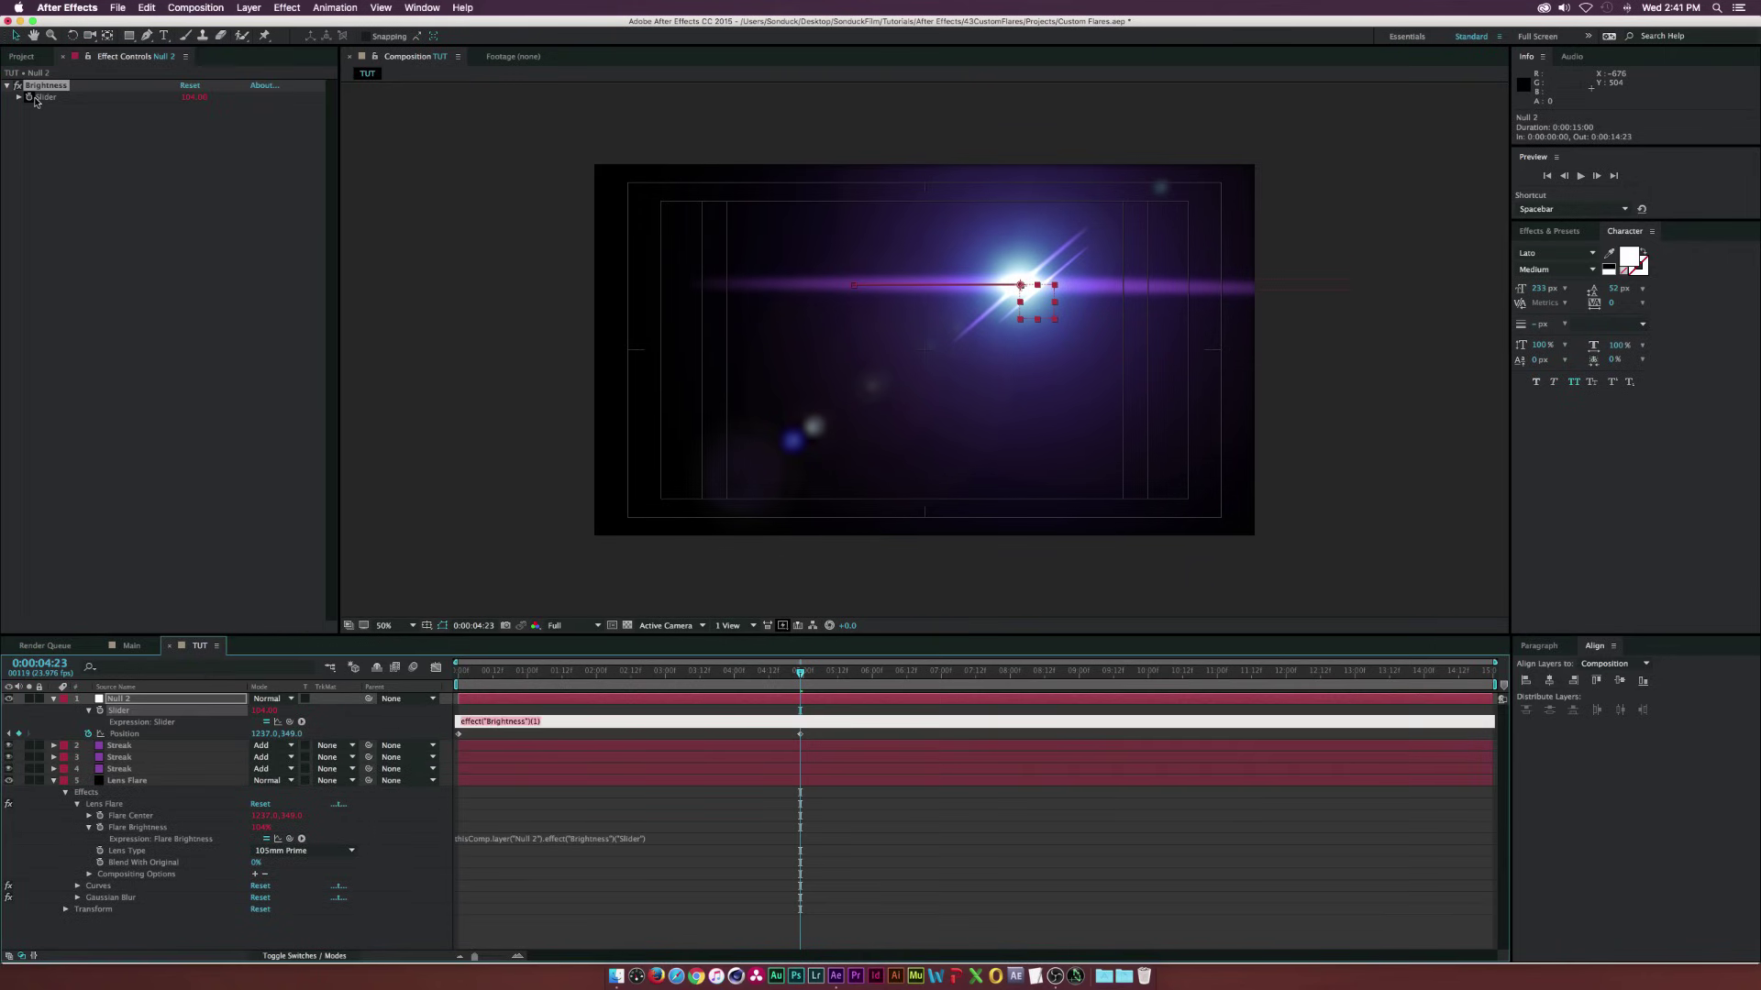
type("wiggle(1,40")
left_click(484, 708)
left_click_drag(486, 686, 883, 689)
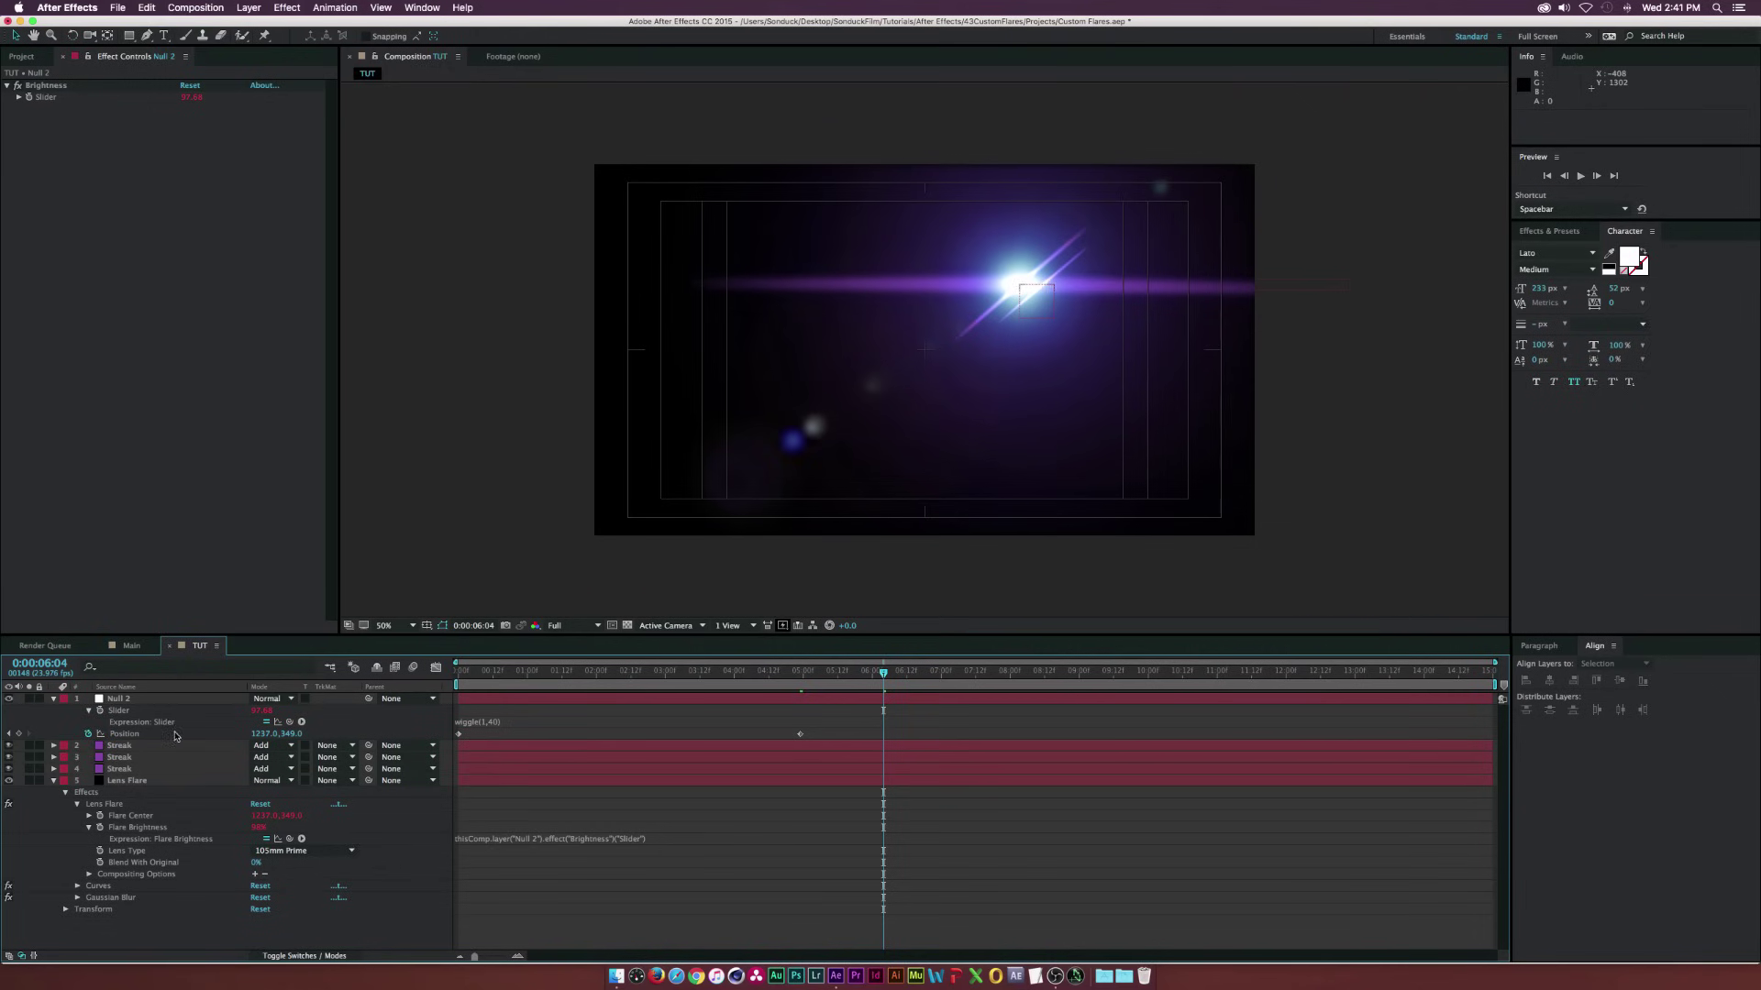
Shift the first Streak's Transform position to 1237.0,704.8 to line it up with the flare
left_click(118, 747)
left_click(126, 758)
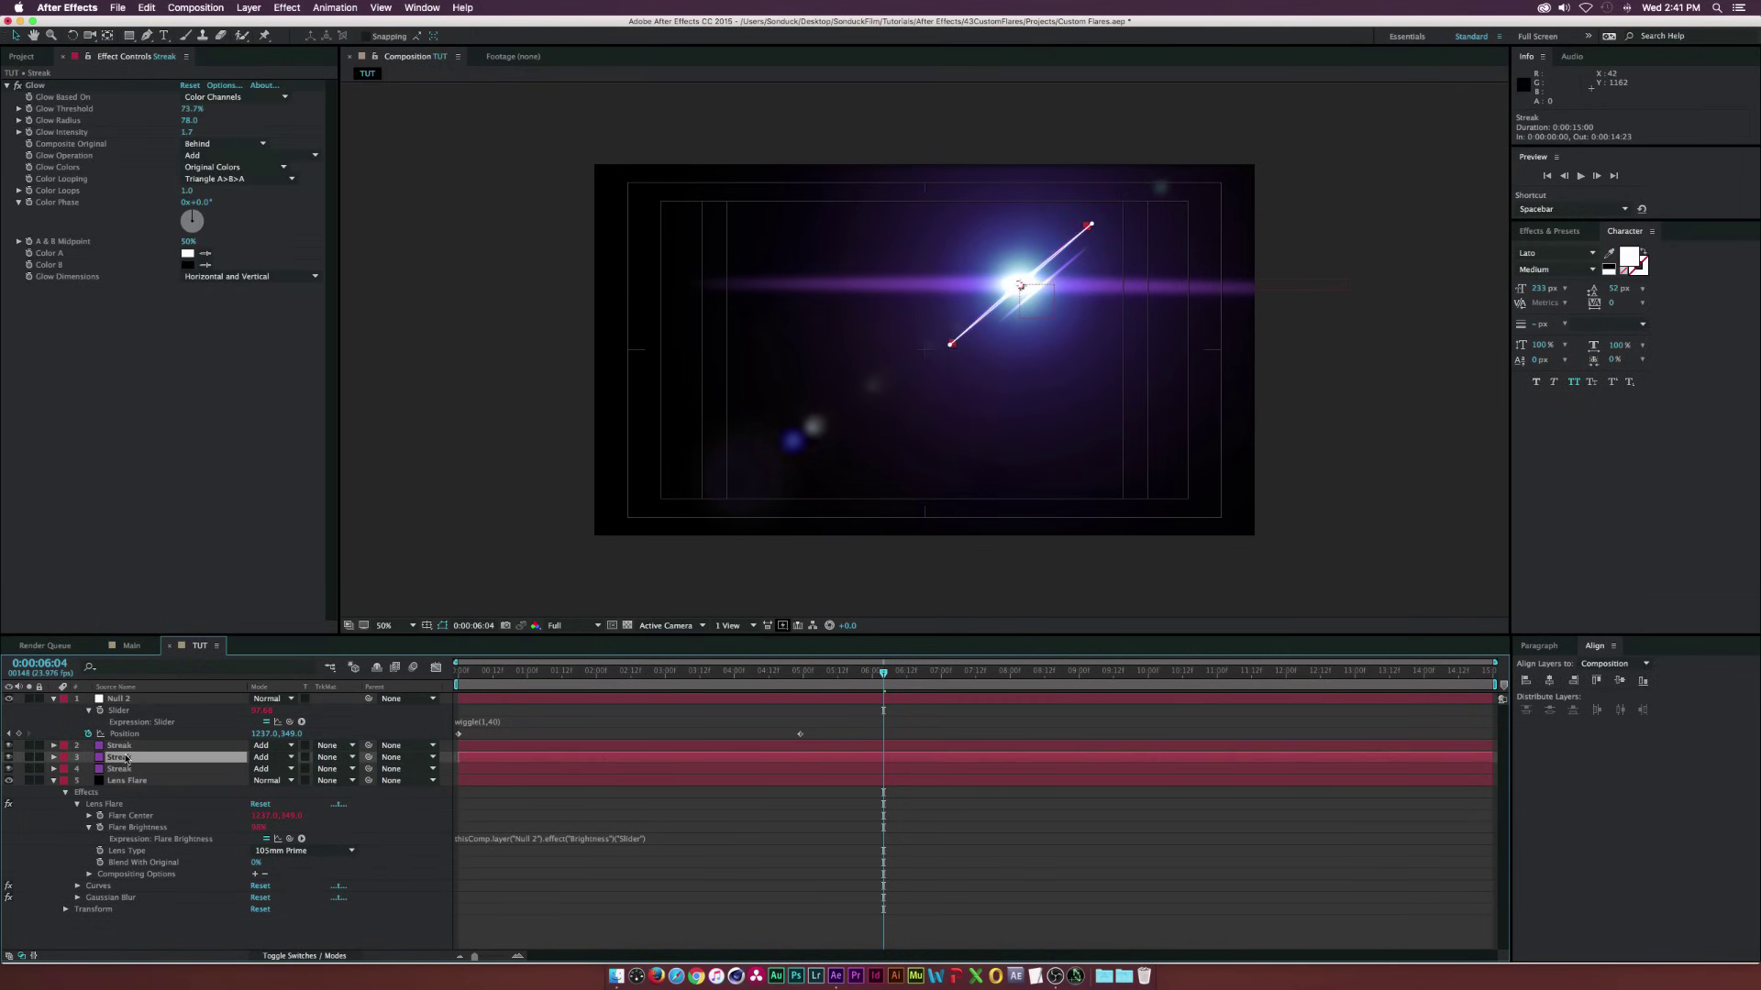
left_click(122, 749)
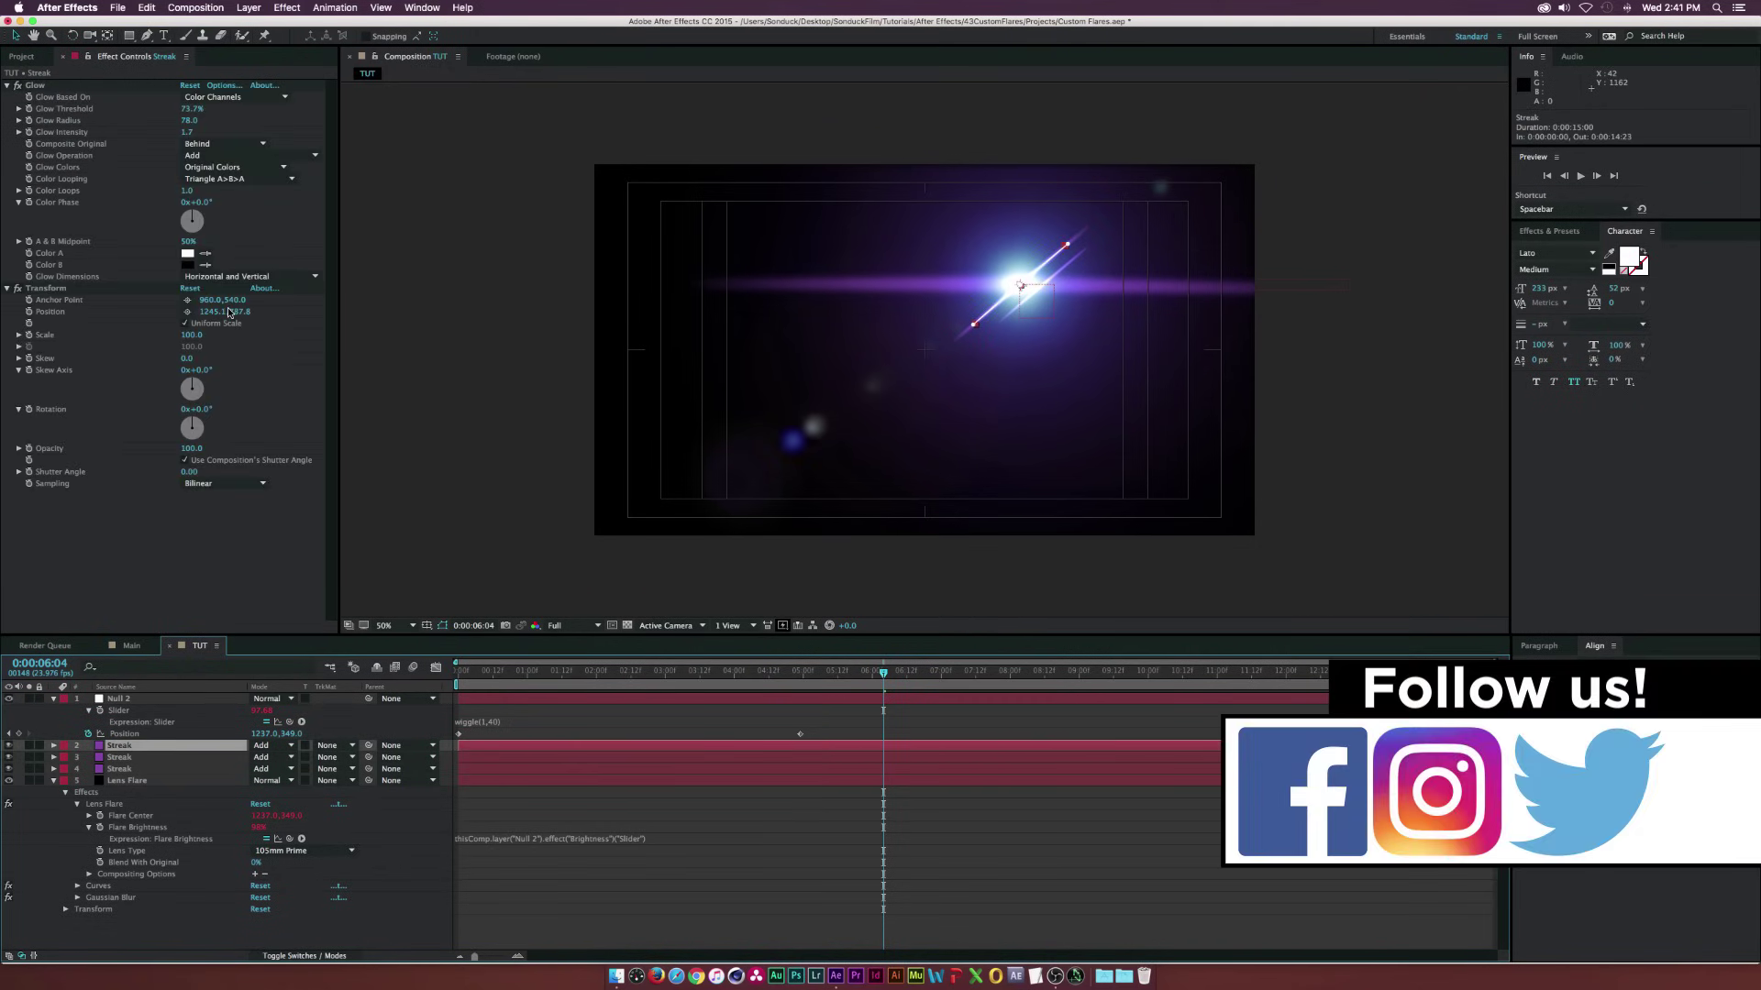
left_click_drag(220, 312, 180, 314)
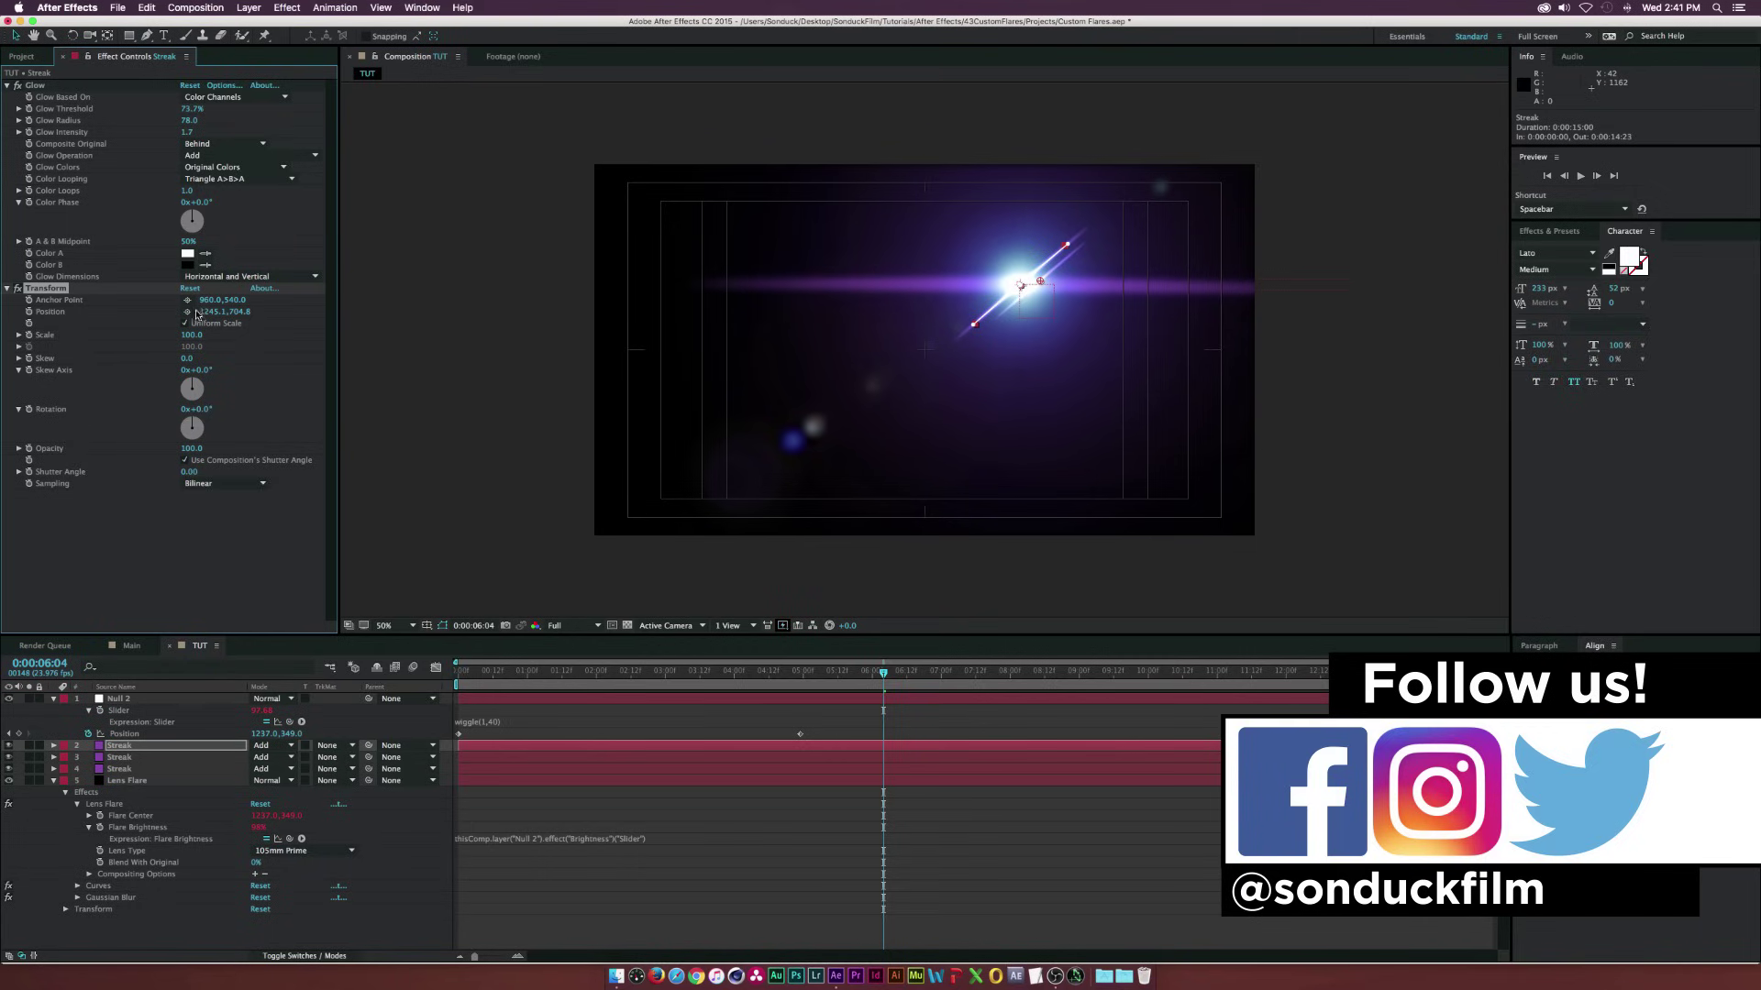
Paste the Brightness slider expression into the streak's Opacity, subtracting 50
key("t")
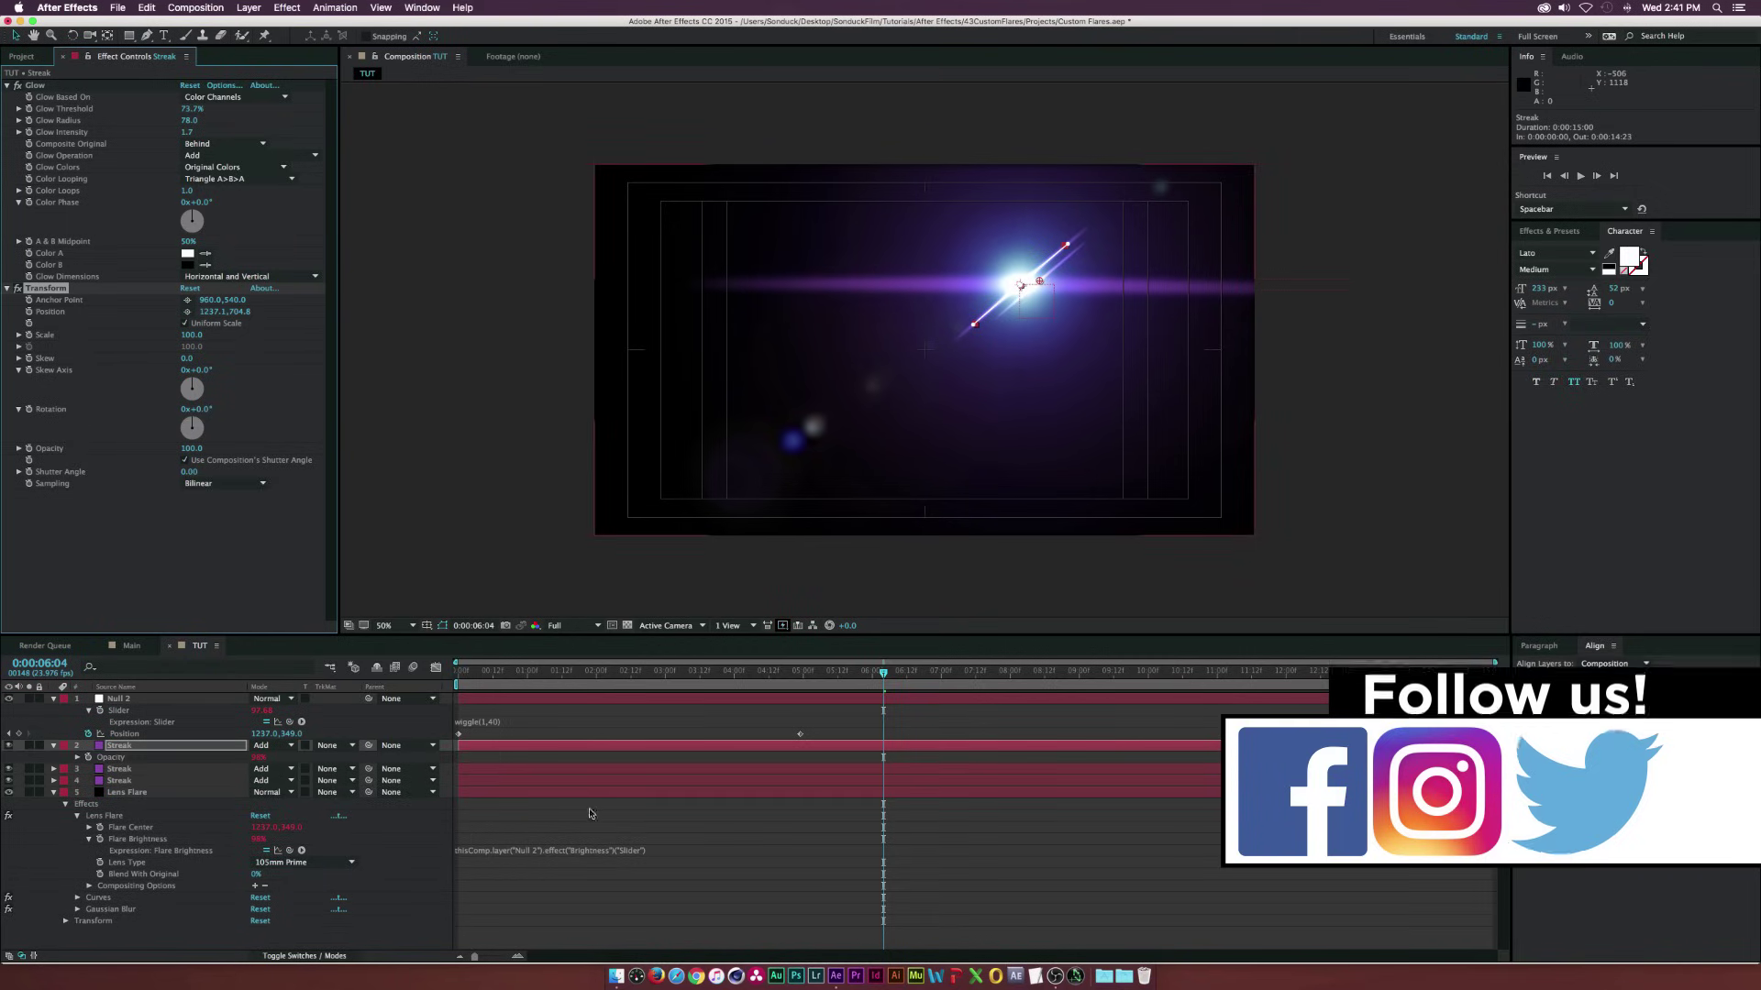
left_click(87, 757, "alt")
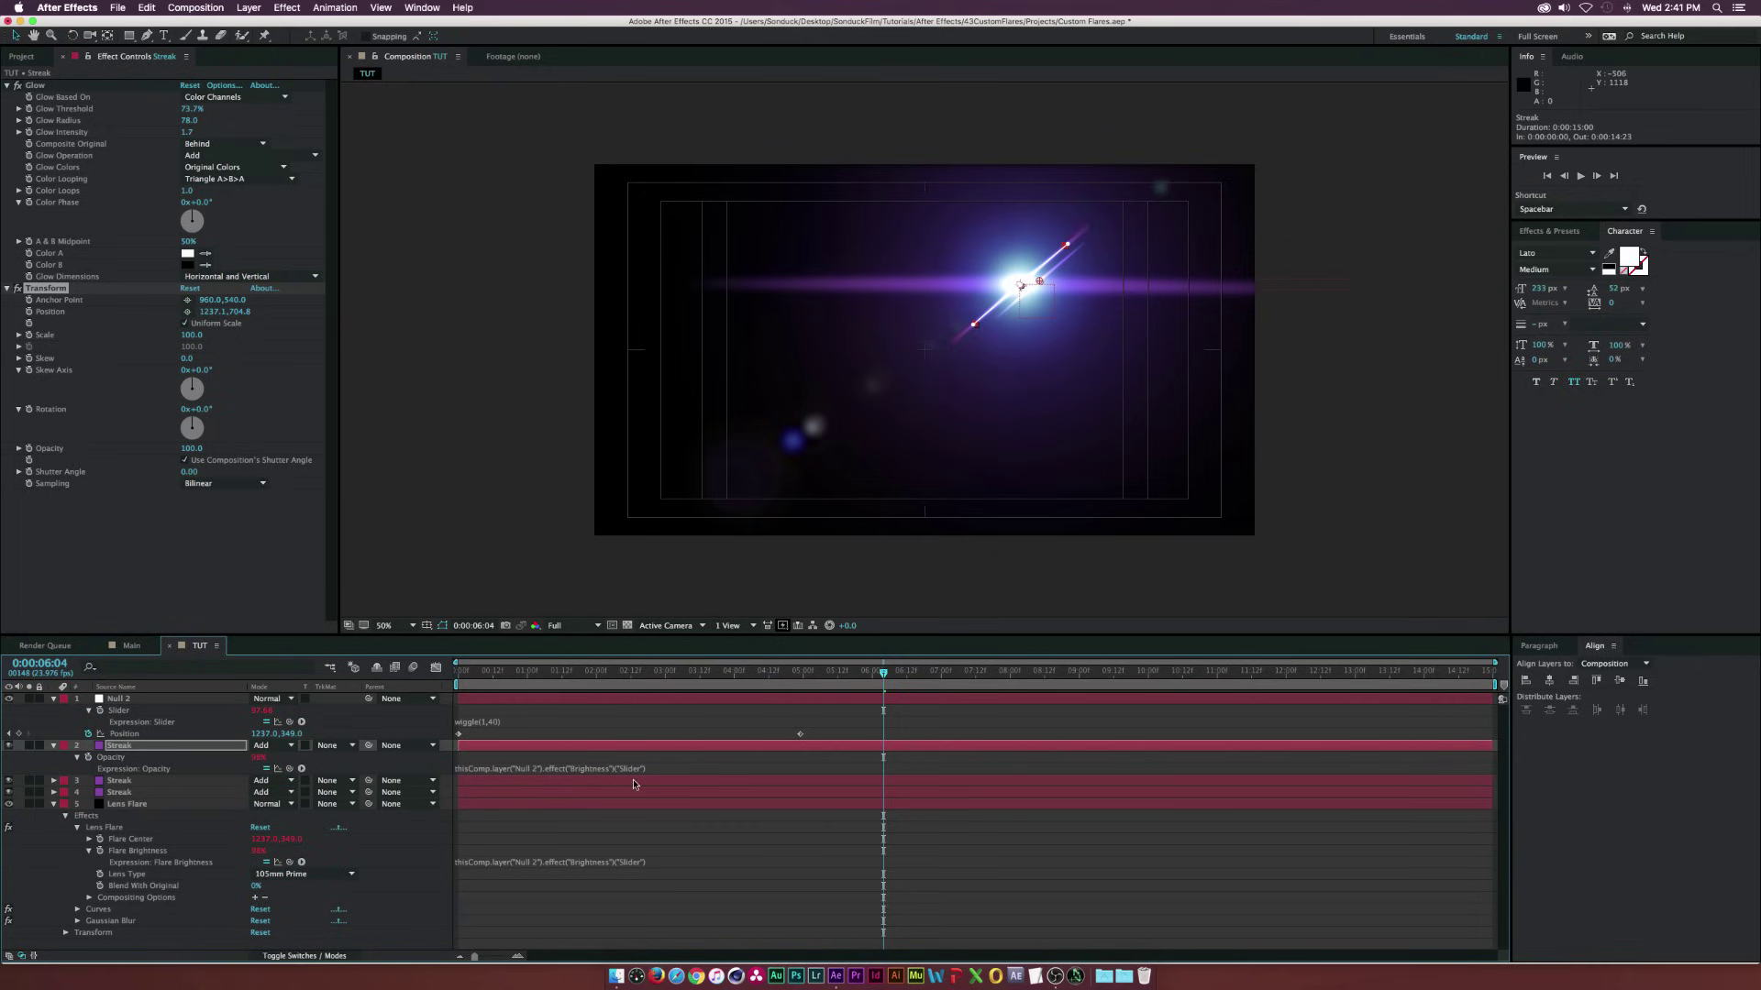
type("thisComp.layer(\"Null 2\").effect(\"Brightness\")(\"Slider\")")
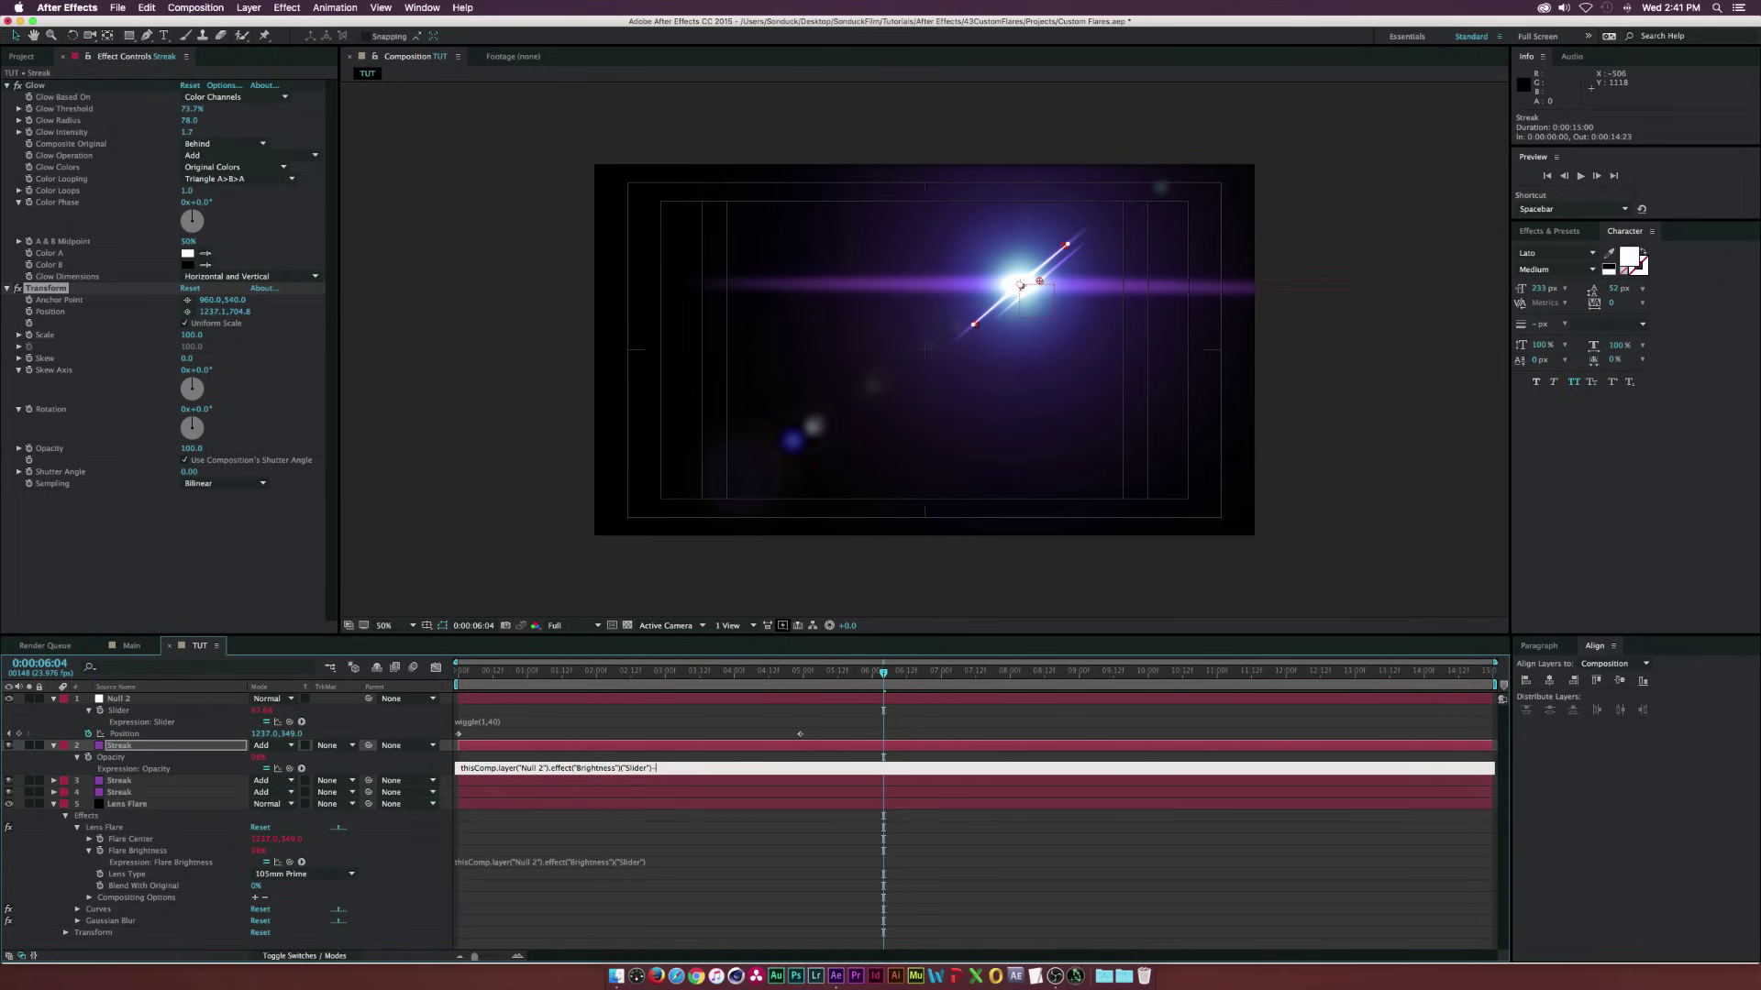
left_click(679, 760)
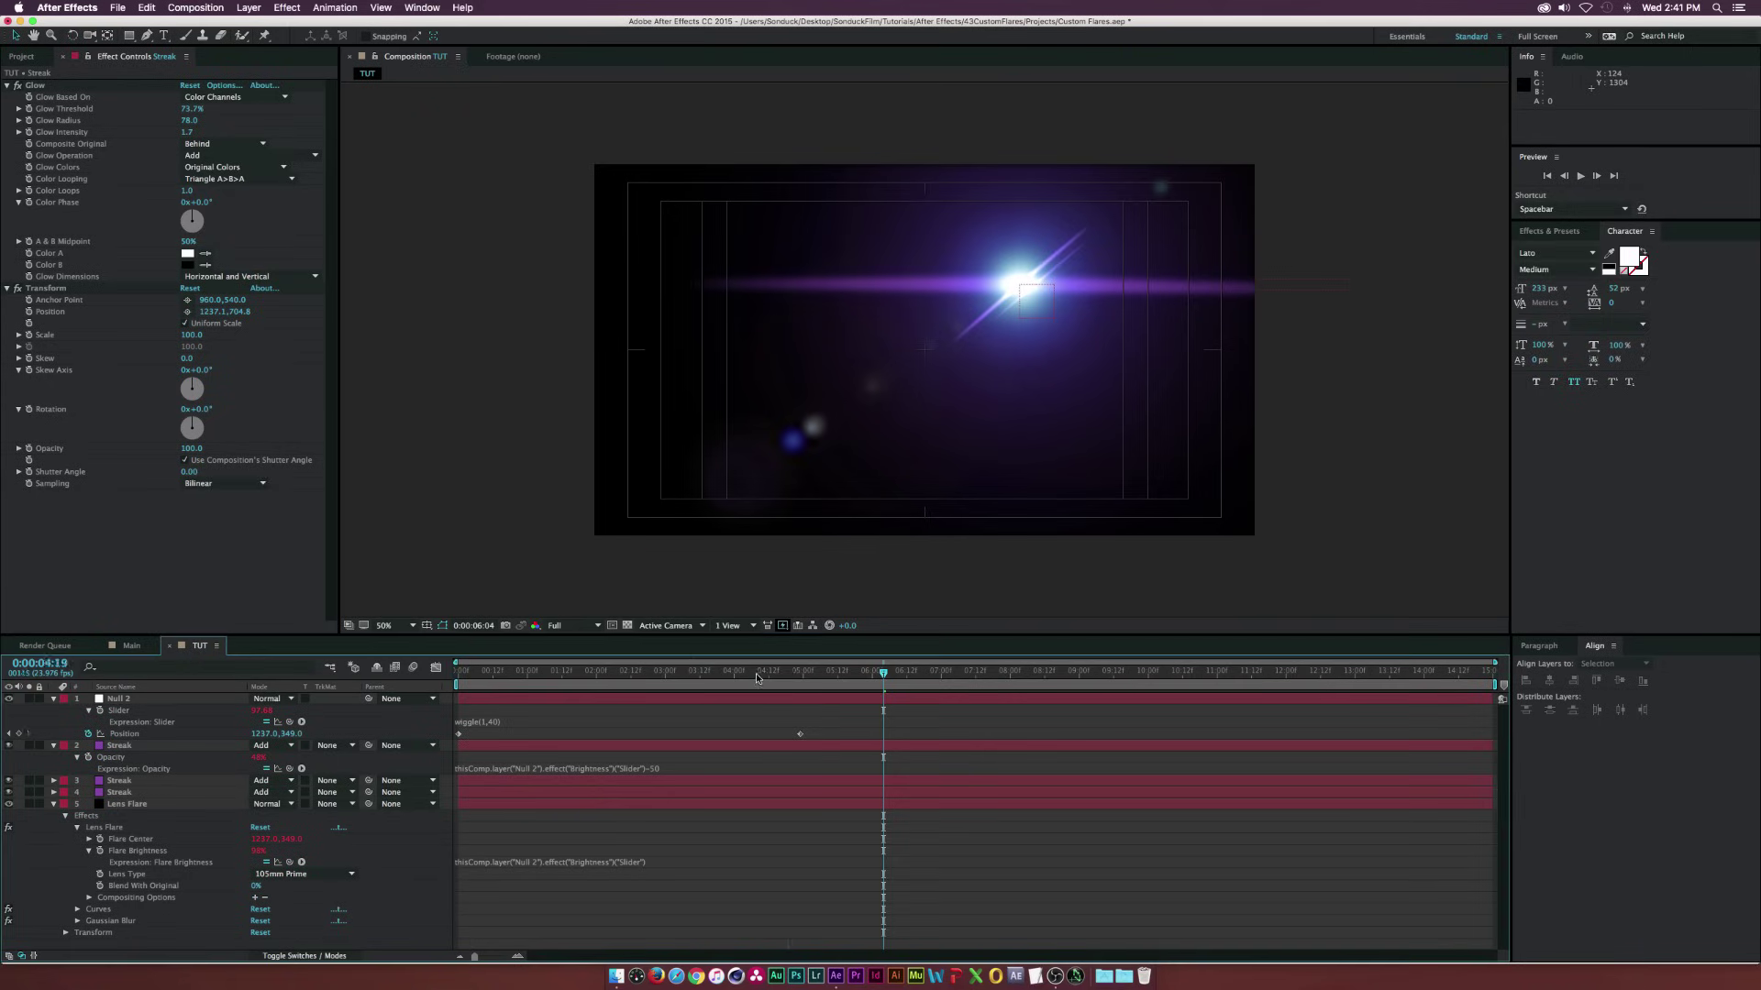
mouse_move(757, 678)
left_mouse_down()
mouse_move(446, 684)
mouse_move(745, 692)
left_mouse_up()
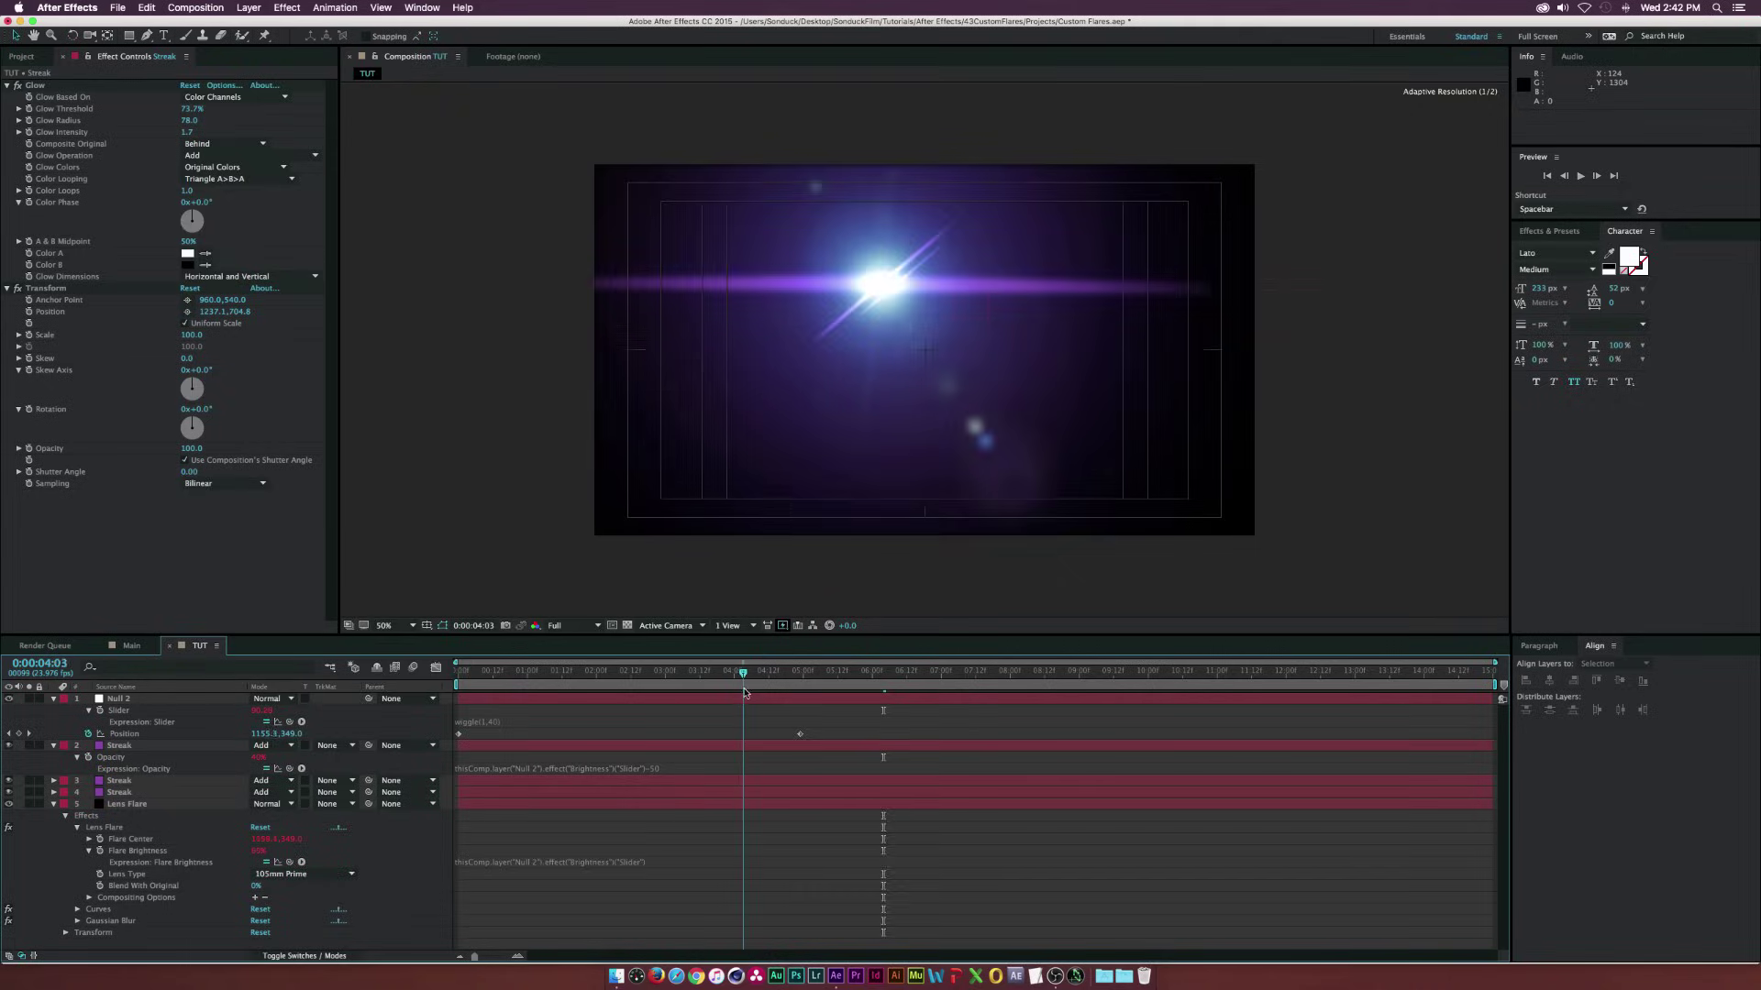